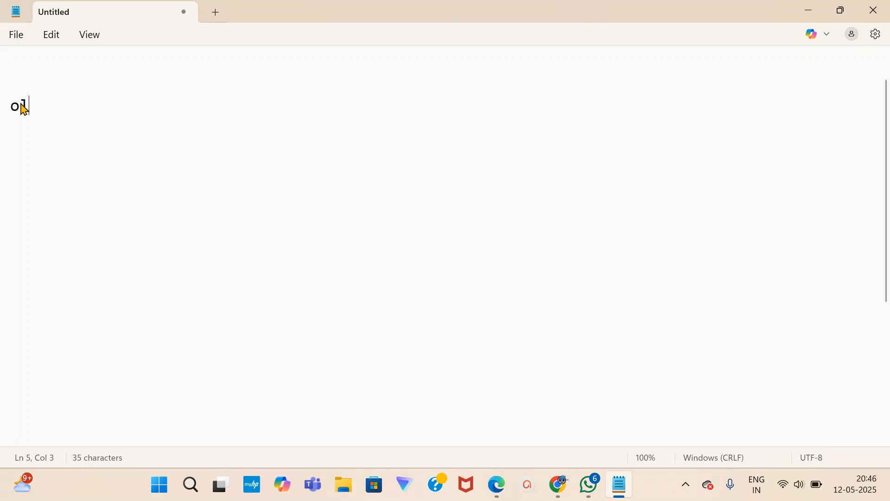
Write 'plugins', 'wordpress.' and 'plugins...' on separate lines of the Notepad notes.
key(BackSpace)
key(BackSpace)
text(plugins)
key(Return)
key(Return)
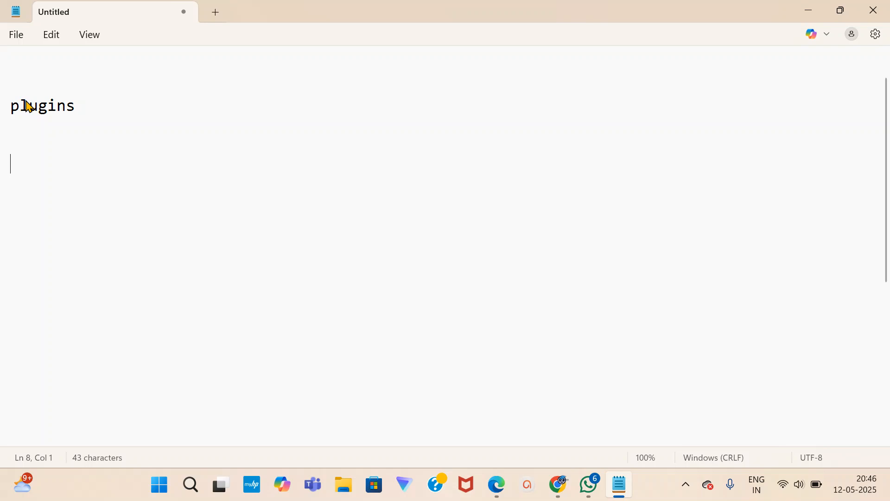
text(wordo)
key(BackSpace)
text(pre)
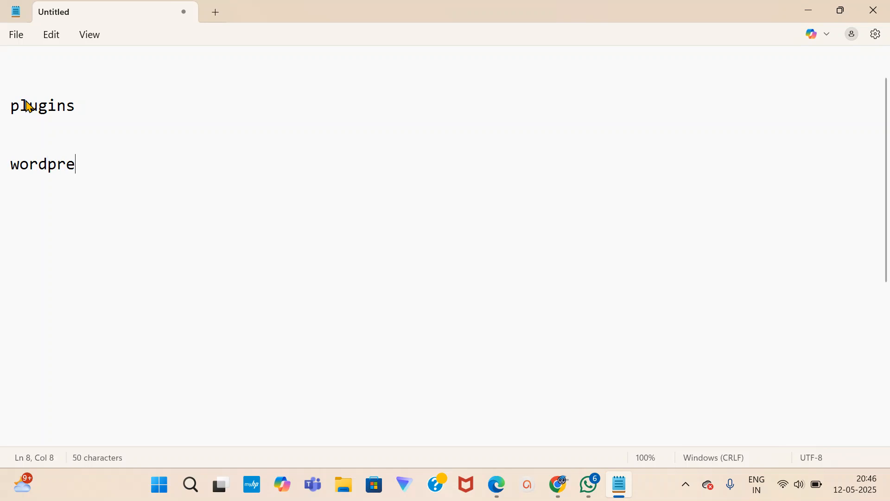
text(ss.)
key(Return)
key(Return)
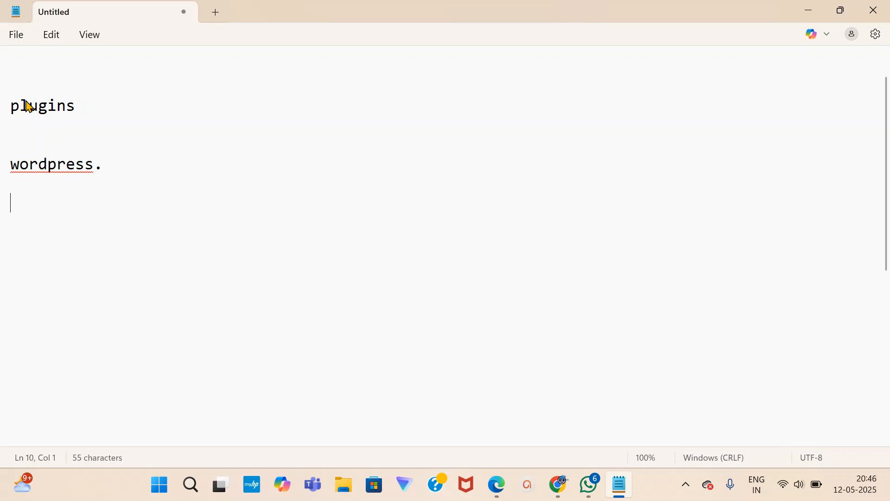
text(plugin)
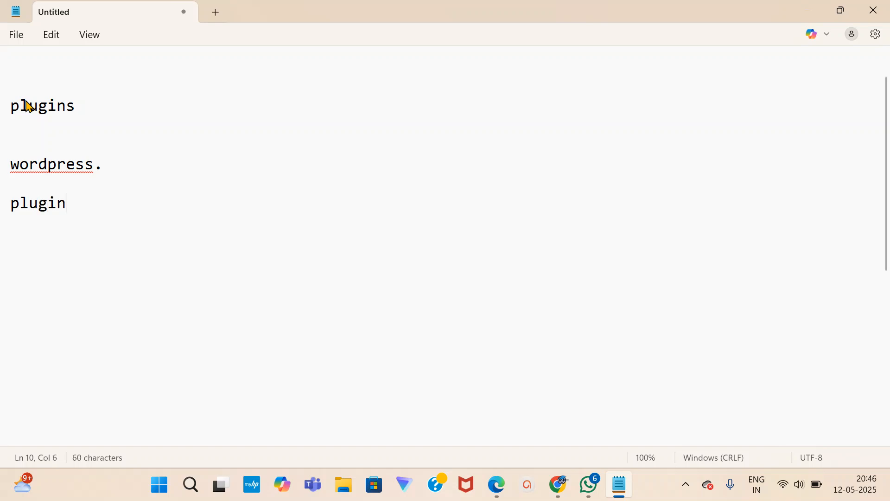
text(s...)
key(Return)
key(Return)
Add 'contact now' and 'contact form' lines below 'plugins...'.
drag(10, 202, 102, 215)
click(138, 197)
key(Return)
key(Return)
key(Return)
text(contact)
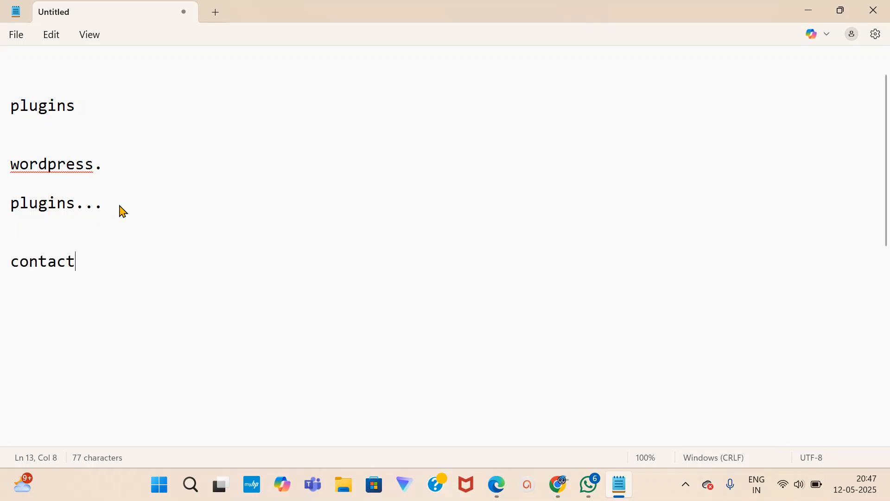
text( now)
key(Return)
text(cont)
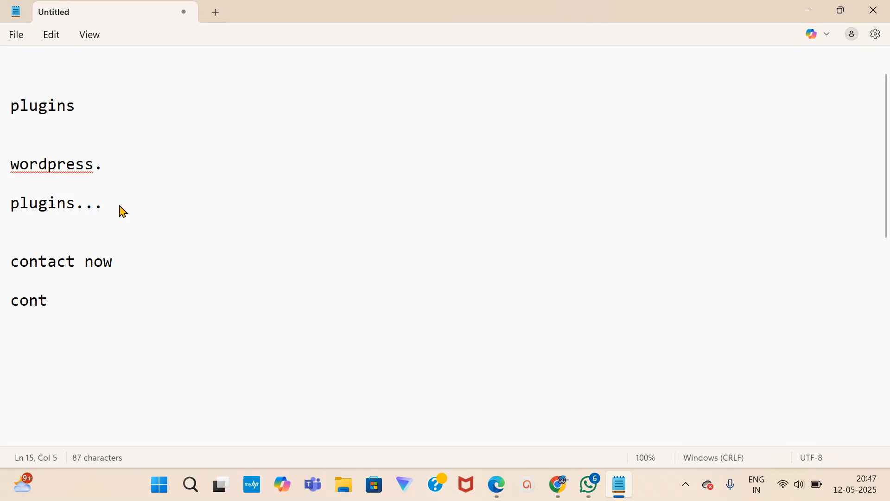
text(act form)
key(Return)
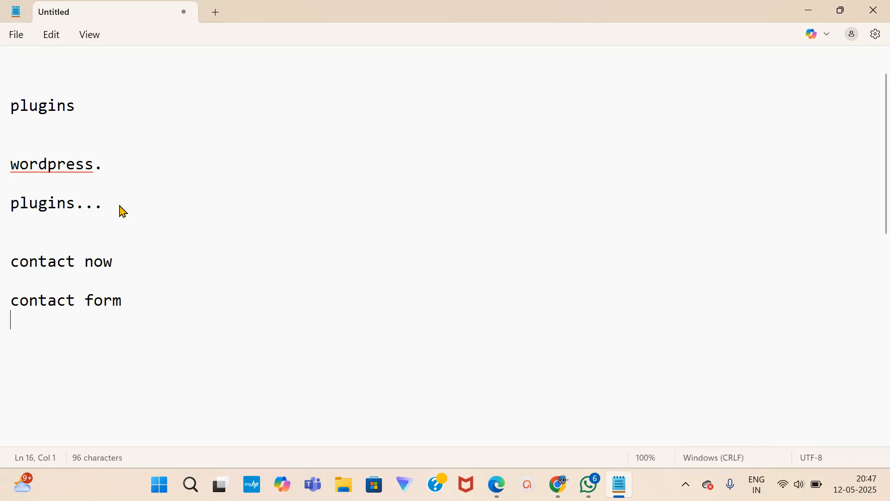
drag(10, 301, 139, 306)
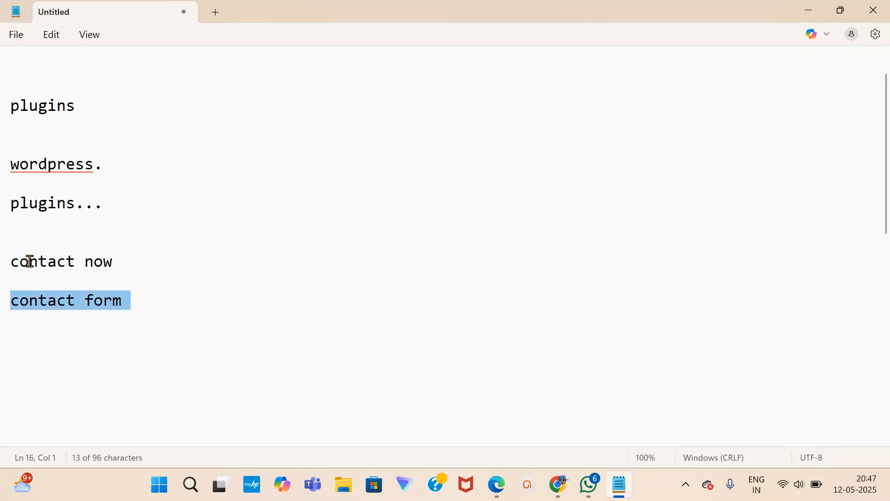
drag(11, 258, 117, 268)
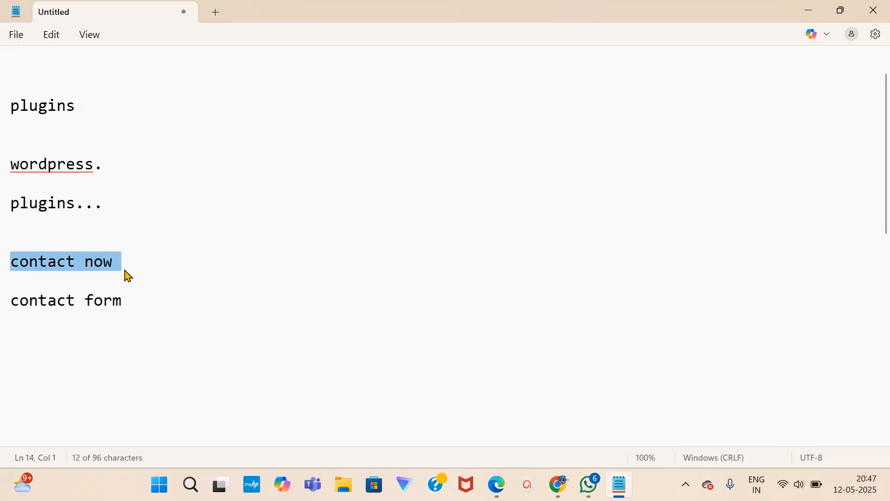
click(135, 307)
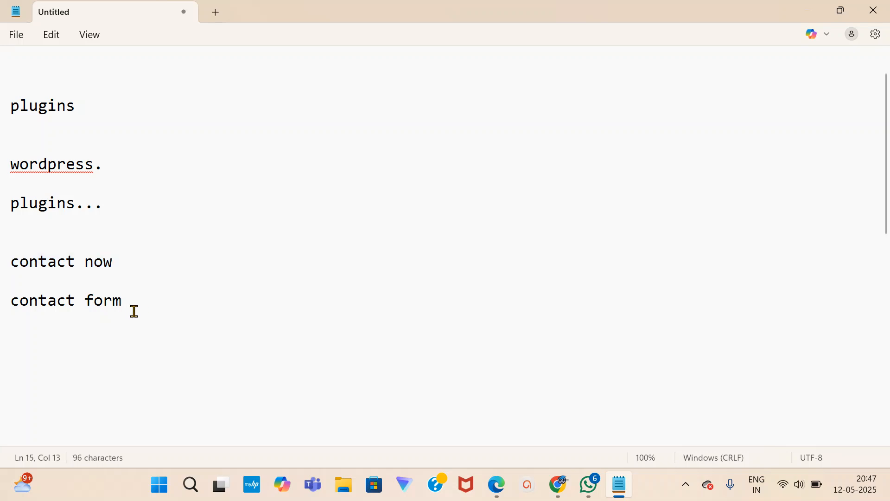
scroll(130, 314, up, 1)
scroll(127, 314, down, 1)
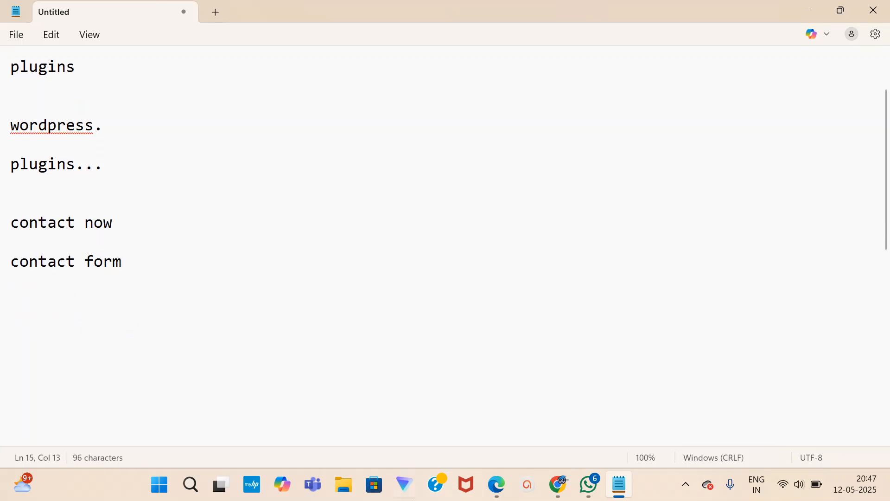
Open the blog.dmtk.in site in a new Chrome tab.
mouse_move(563, 485)
click(538, 404)
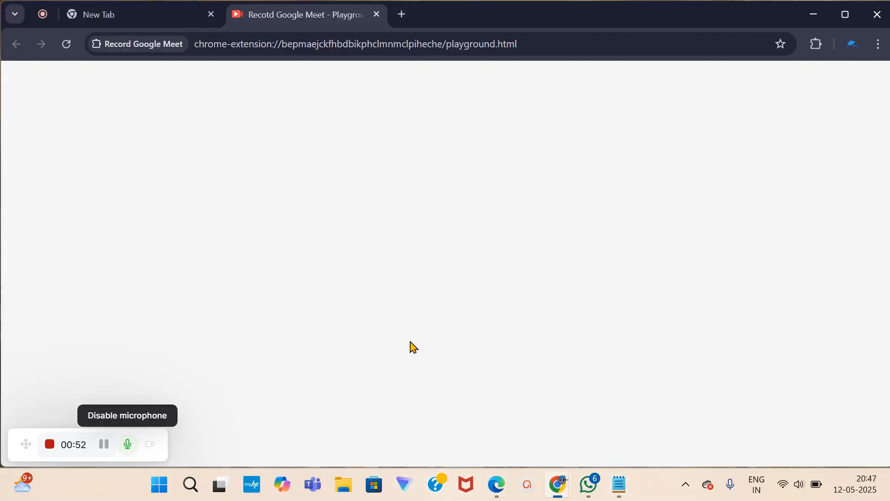
click(402, 14)
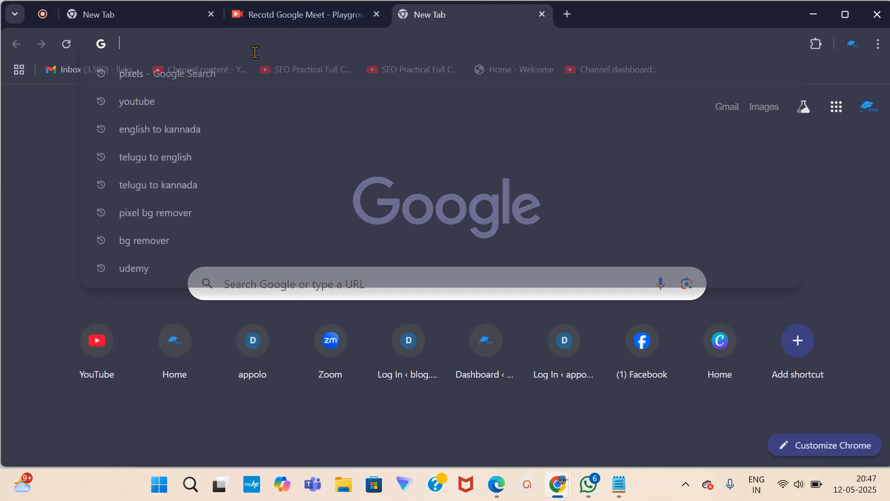
text(dmck)
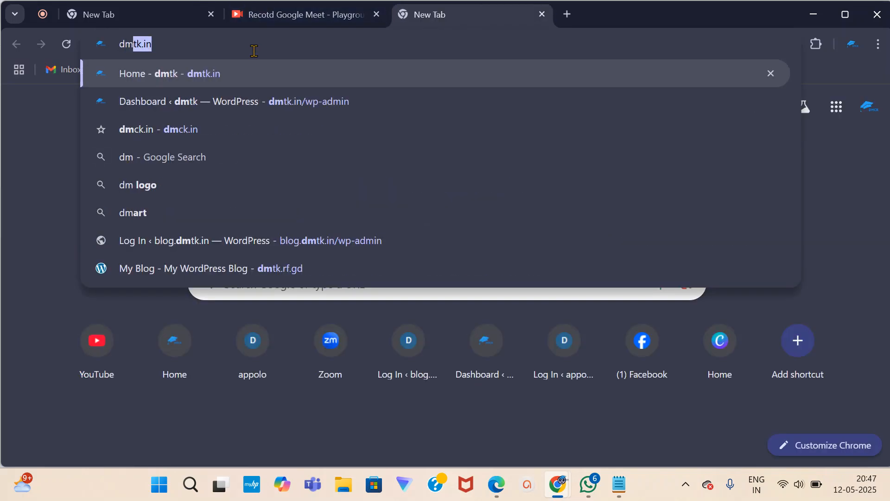
key(BackSpace)
key(BackSpace)
key(BackSpace)
key(BackSpace)
key(BackSpace)
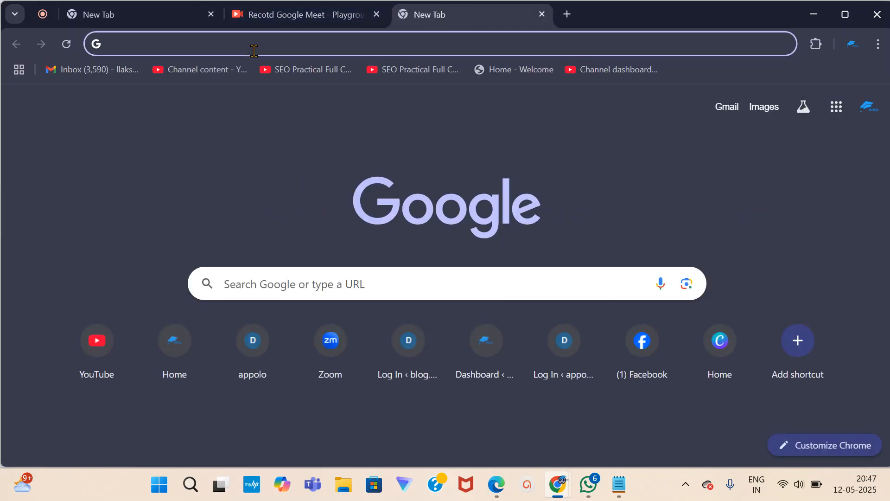
text(ba)
key(BackSpace)
key(BackSpace)
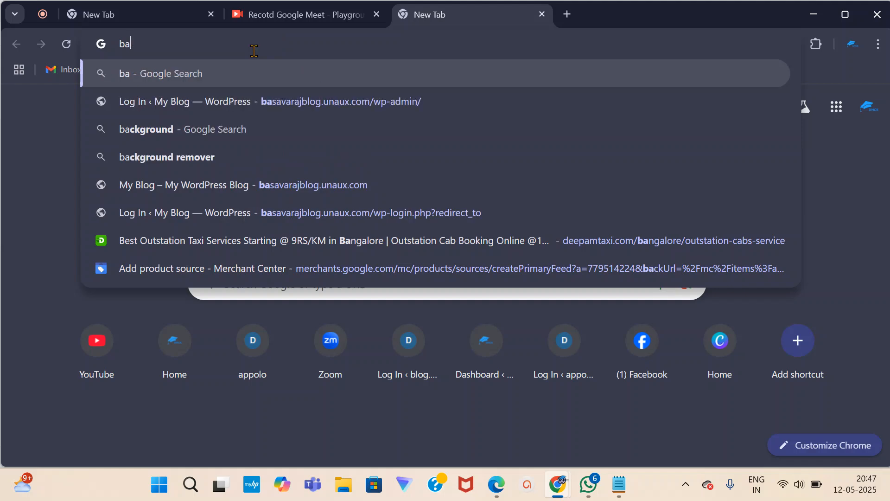
text(log.dmtk.in)
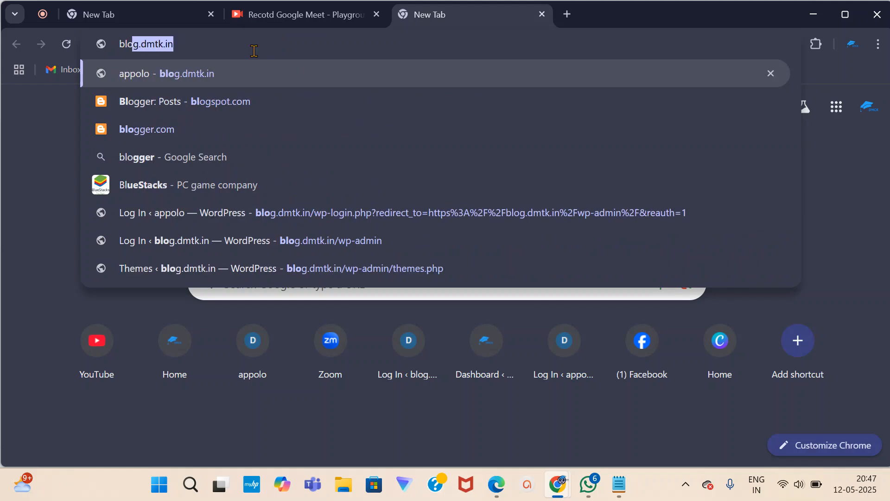
click(195, 82)
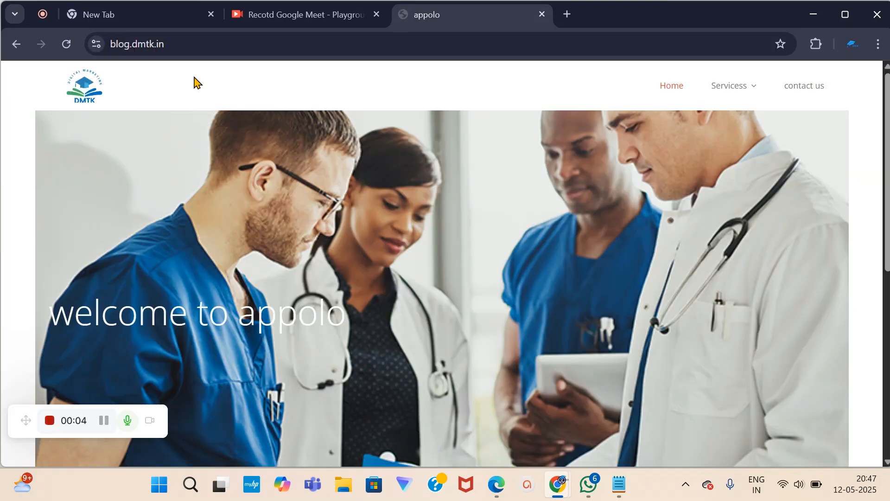
Go to the site's contact us page and set the phone number field to 0.
scroll(302, 201, down, 6)
scroll(398, 256, down, 1)
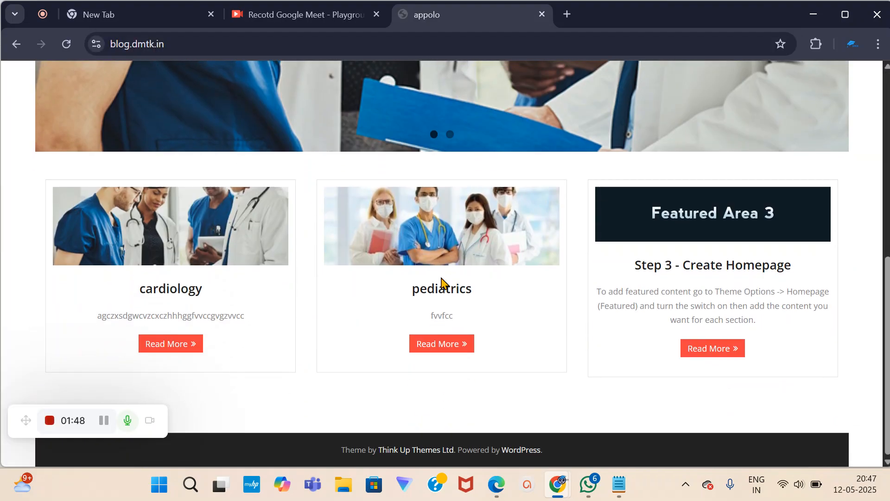
scroll(408, 268, up, 10)
scroll(319, 330, down, 1)
scroll(556, 209, up, 1)
click(812, 95)
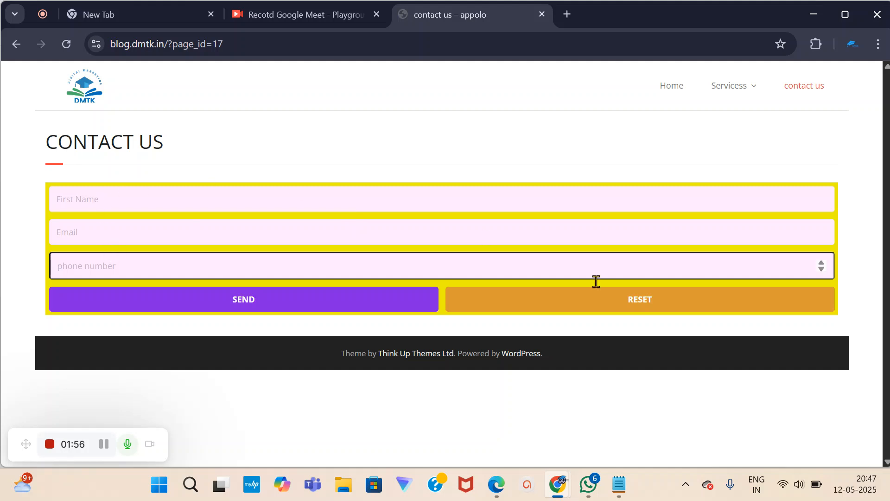
click(822, 269)
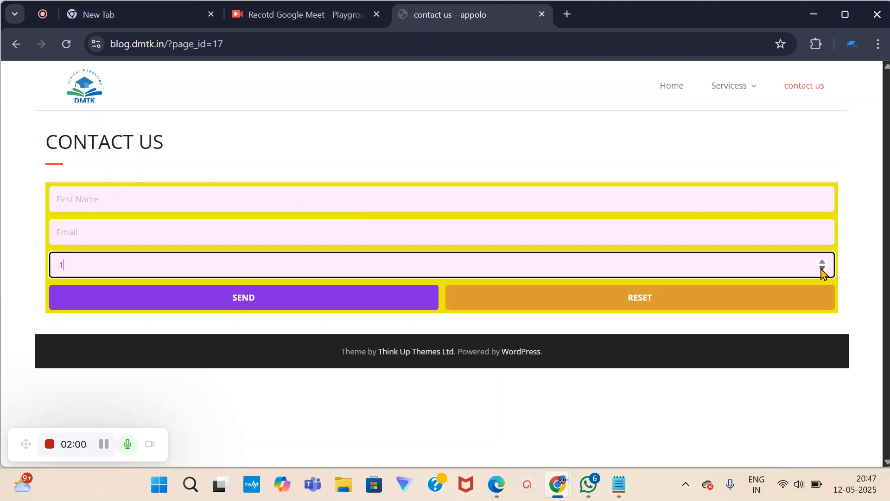
click(822, 261)
Load the blog.dmtk.in/wp-admin login page in the new tab.
click(148, 23)
click(134, 44)
text(blog.dmtk.in)
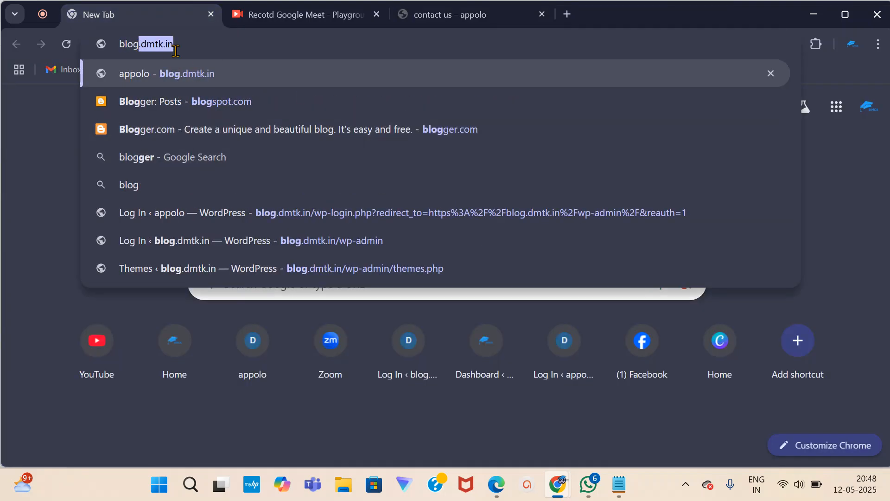
click(183, 74)
double_click(192, 44)
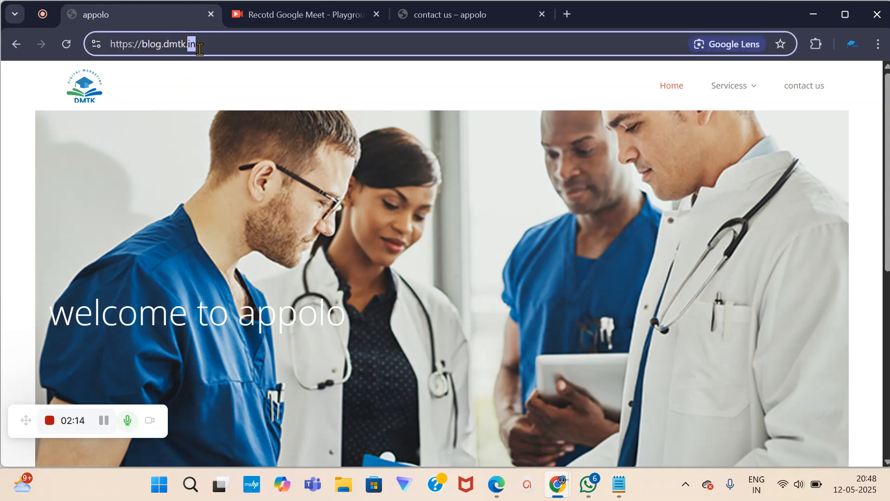
click(213, 44)
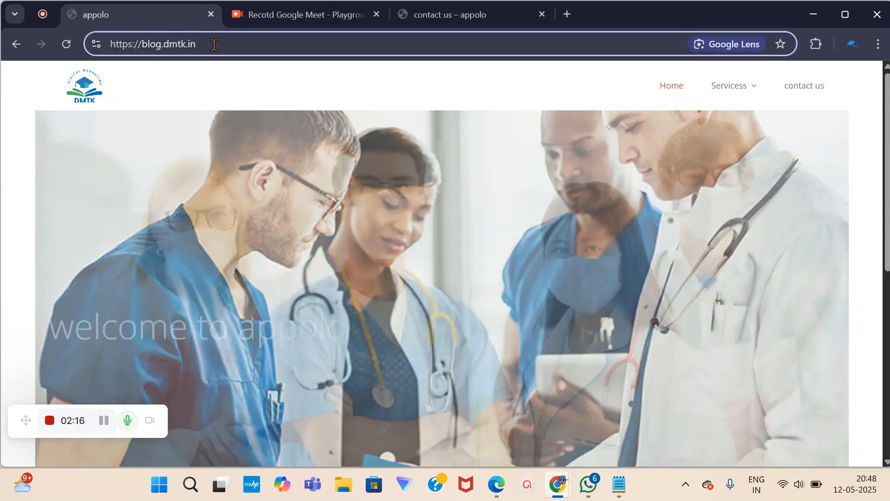
text(/wp-admin)
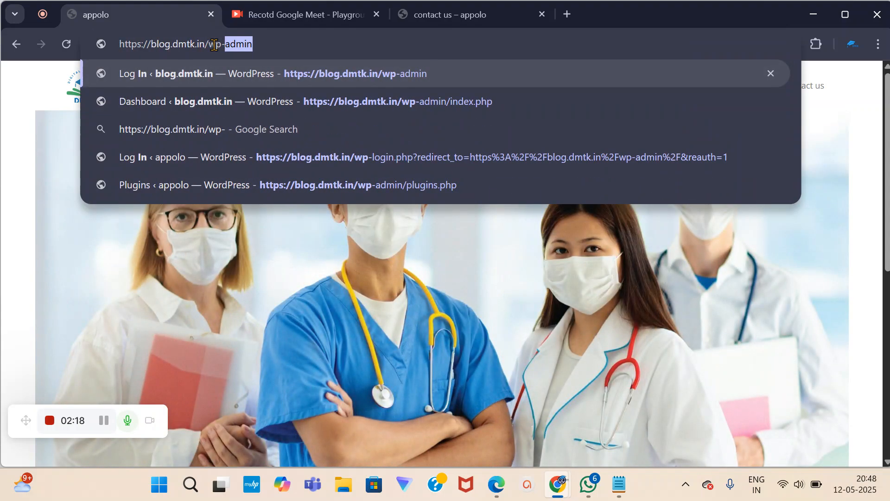
key(Return)
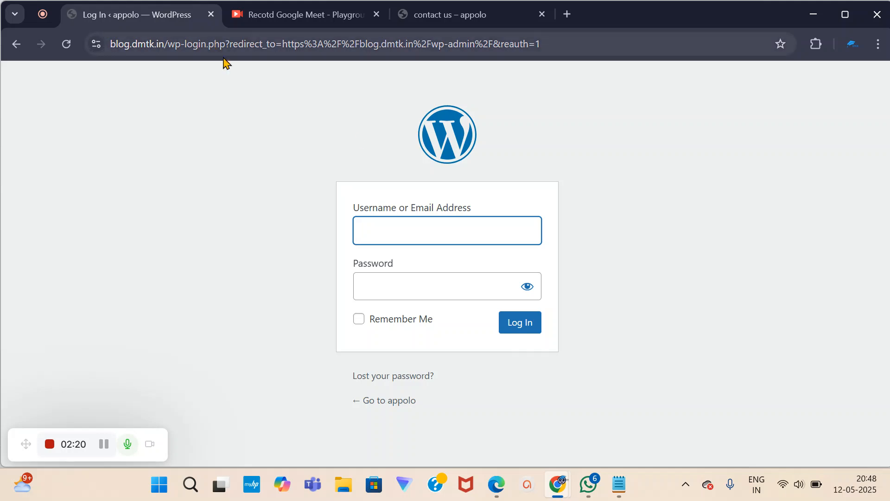
Log in with the saved account e-mail and the account password.
click(401, 232)
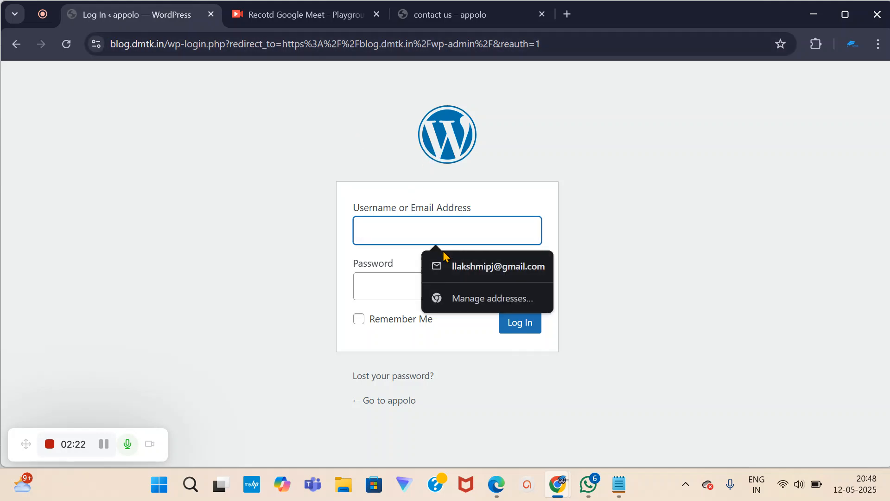
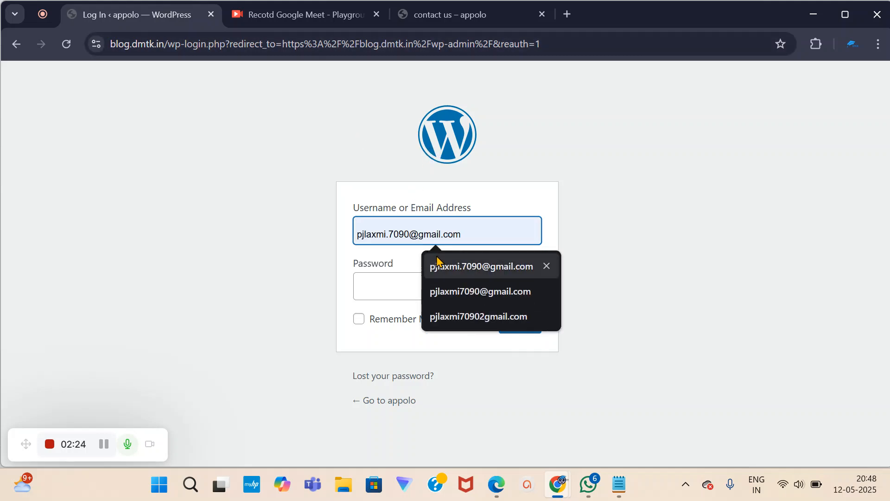
click(469, 275)
click(373, 279)
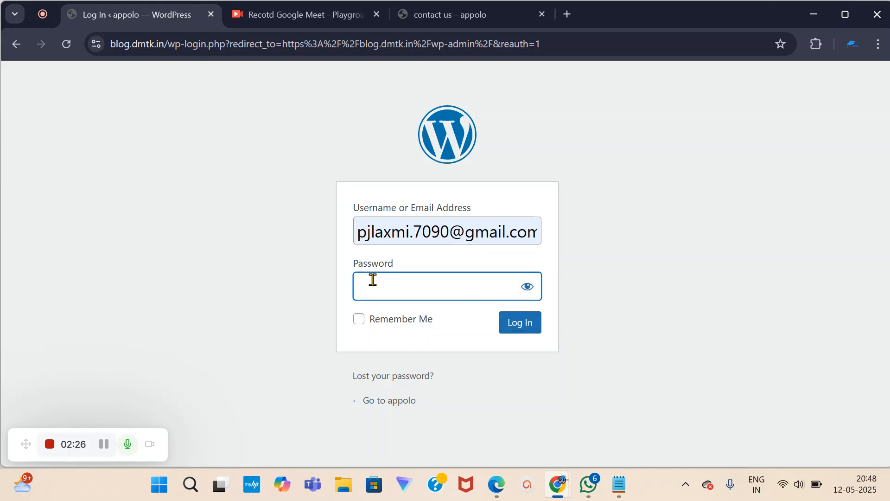
text(••••••••••)
key(Return)
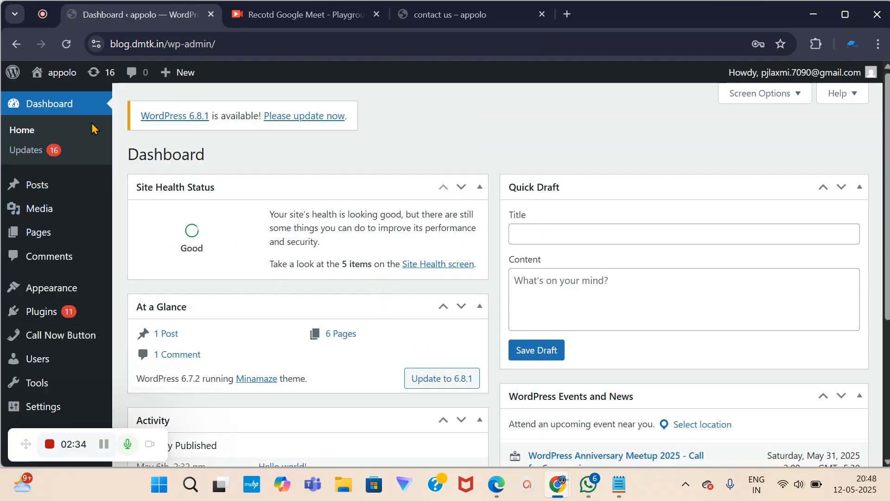
scroll(77, 255, down, 3)
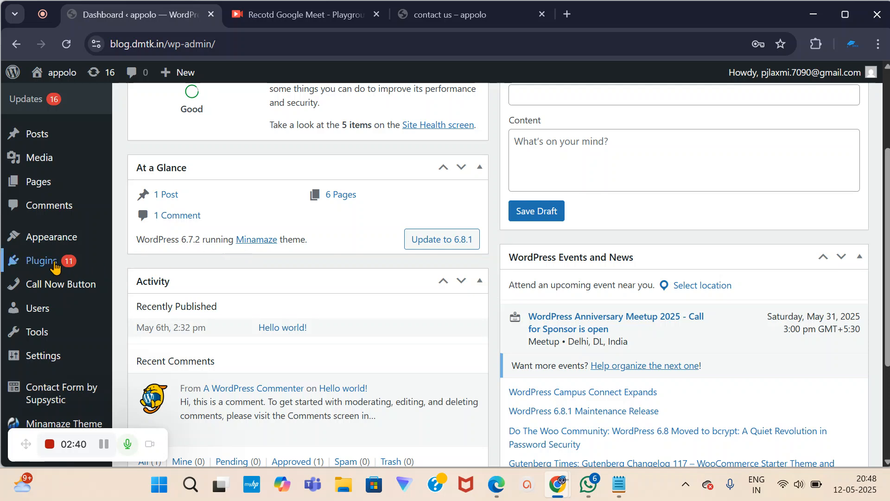
mouse_move(60, 318)
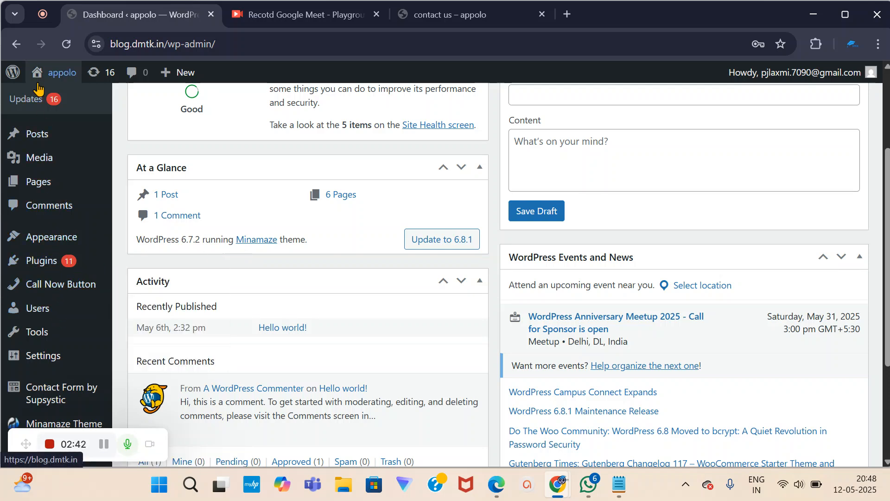
mouse_move(45, 293)
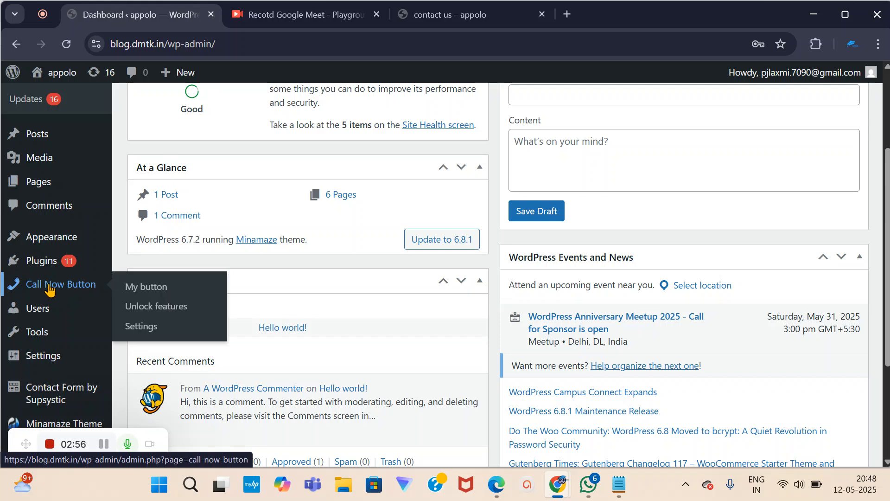
scroll(50, 291, down, 1)
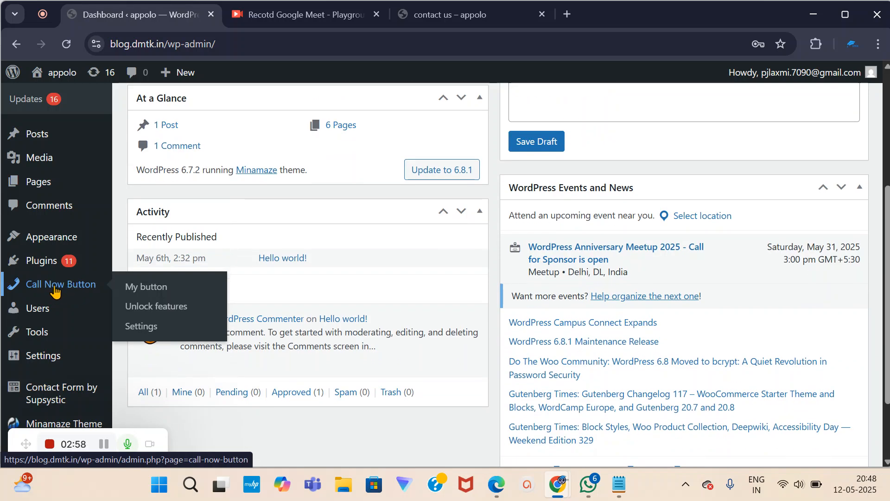
mouse_move(51, 397)
scroll(51, 396, down, 1)
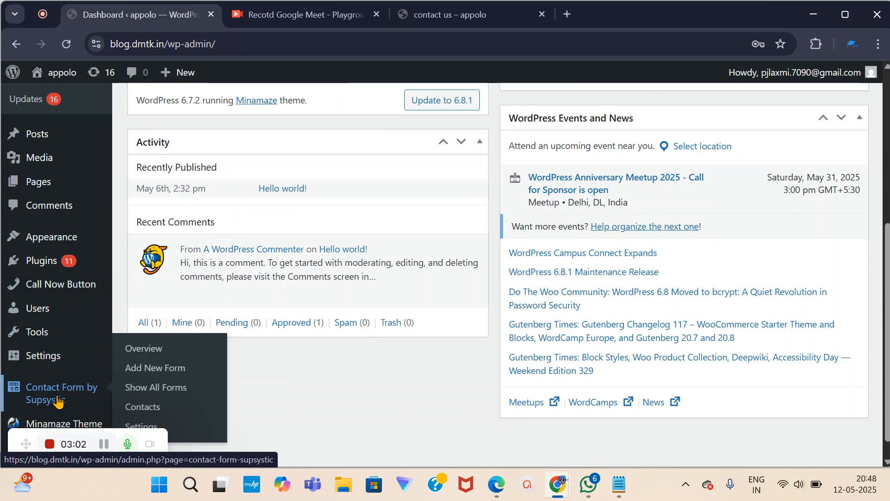
mouse_move(91, 296)
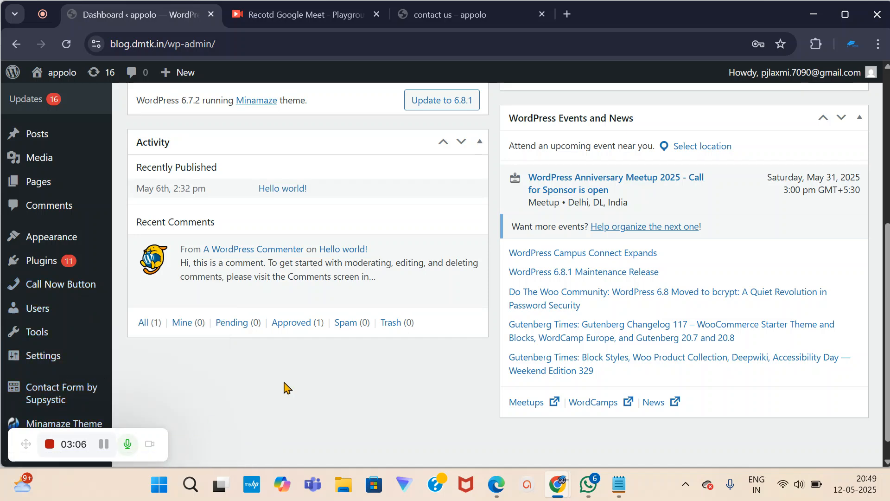
scroll(278, 388, up, 2)
scroll(262, 385, down, 3)
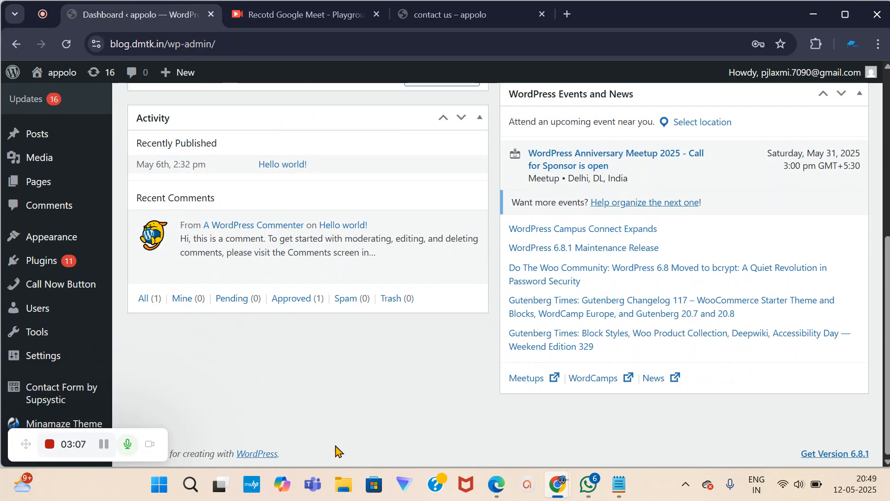
Add an 'agriculture' line below 'contact form' in the Notepad notes.
click(621, 487)
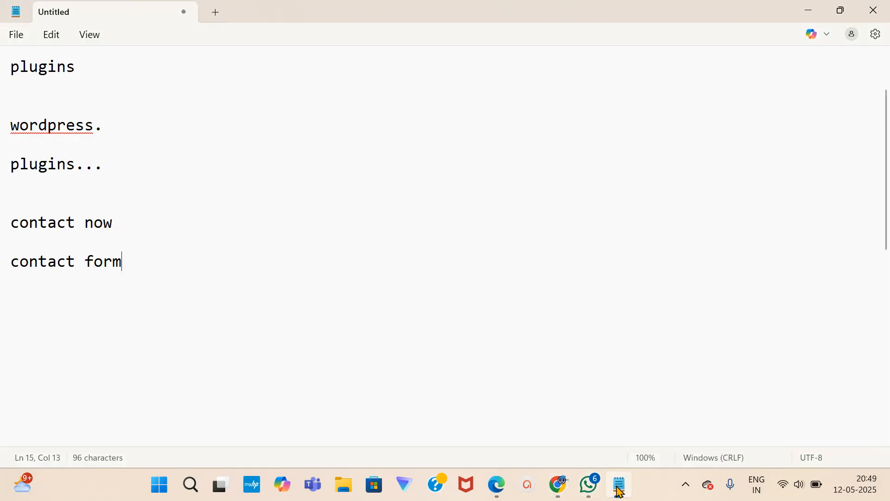
scroll(119, 290, down, 3)
click(32, 140)
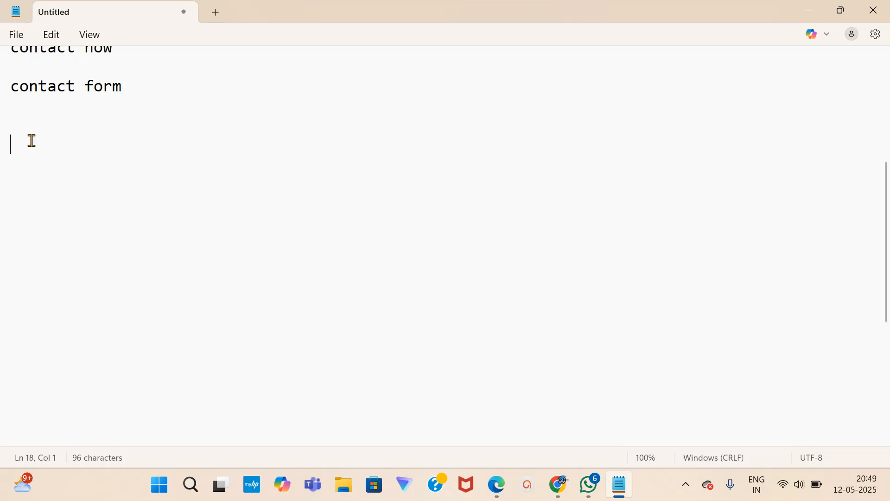
key(Return)
key(Return)
text(agri)
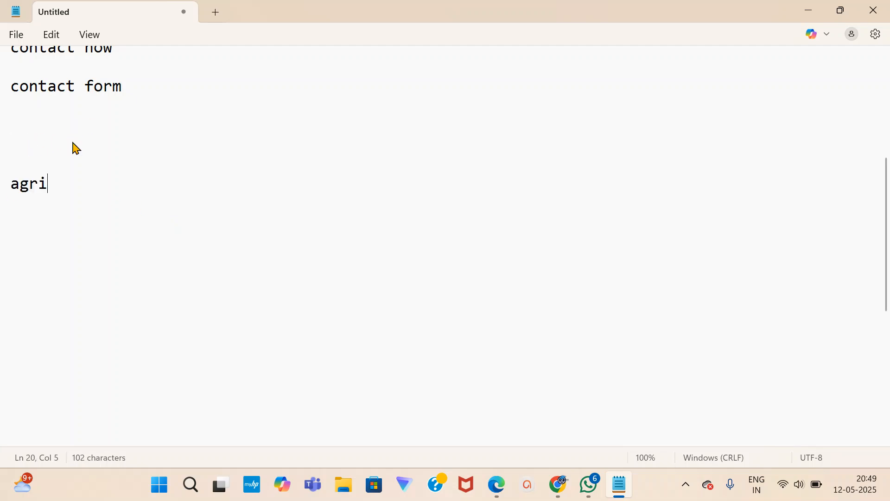
text(culture)
key(Return)
key(Return)
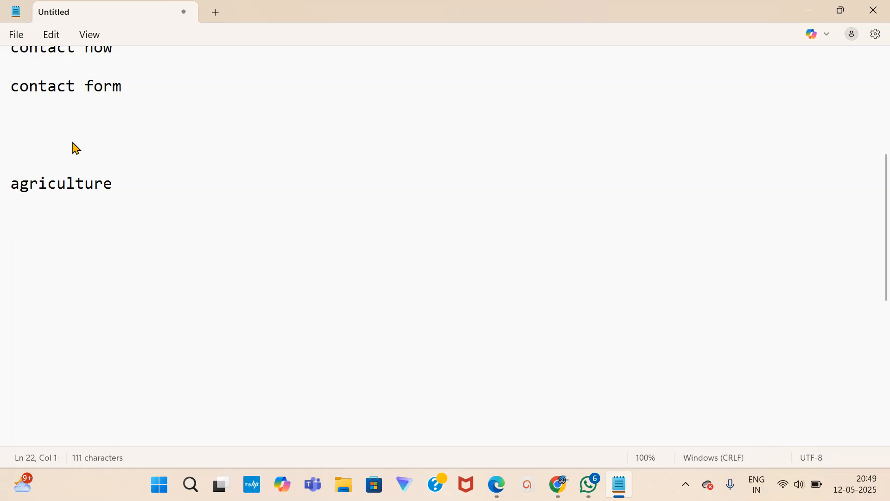
Add blank lines after 'agriculture' and bring the WordPress Dashboard back in Chrome.
click(135, 184)
key(Return)
key(Return)
click(125, 188)
key(Return)
mouse_move(558, 484)
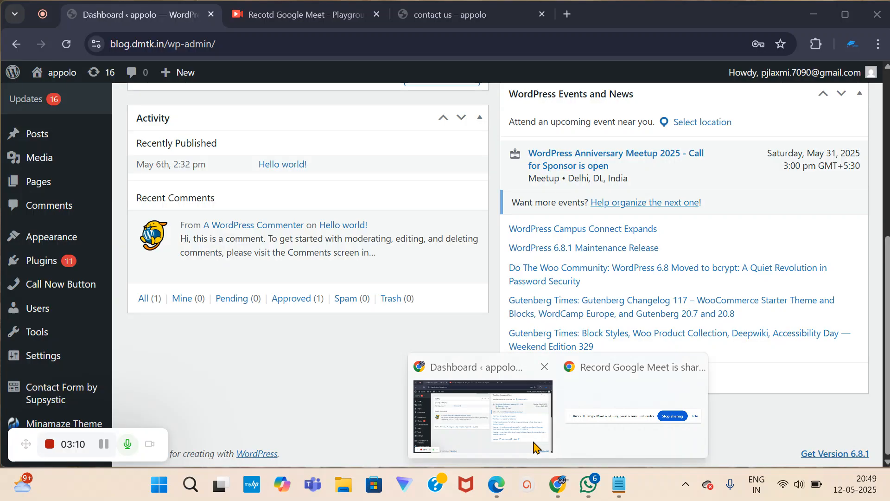
click(536, 448)
Load dmtk.in in a new tab and view its 'well come to online Digital Marketing course In kannada' heading.
click(567, 14)
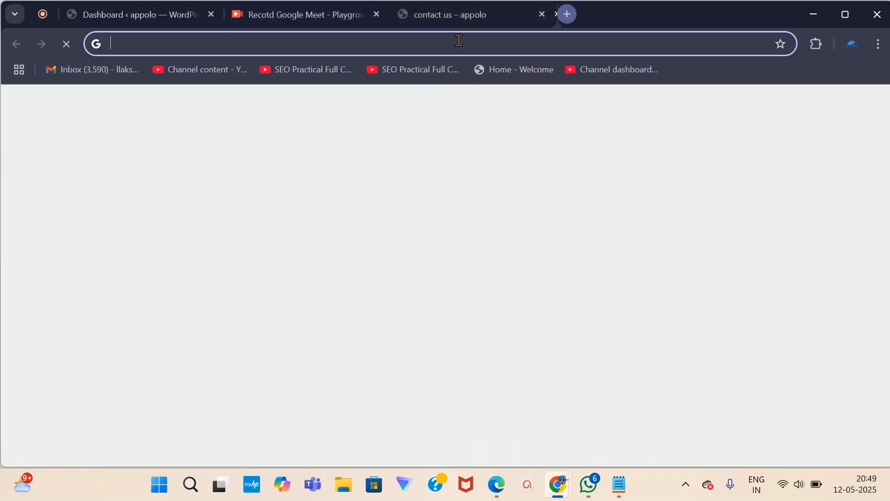
click(384, 41)
text(dmtk.in)
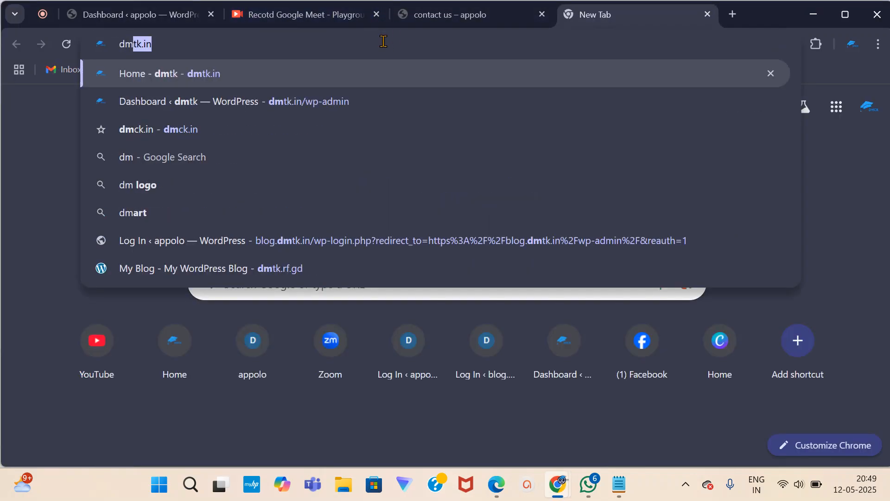
key(Return)
scroll(243, 258, down, 4)
scroll(243, 258, up, 4)
scroll(244, 255, down, 4)
scroll(244, 255, up, 5)
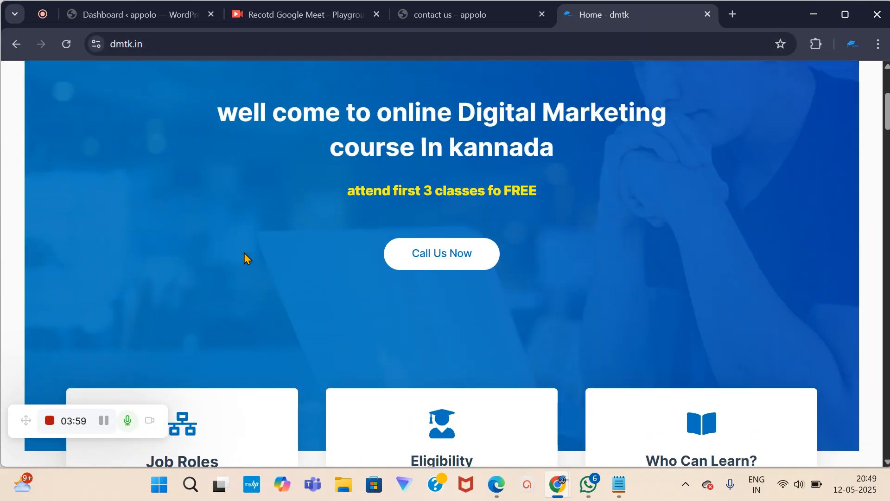
click(281, 44)
click(281, 44)
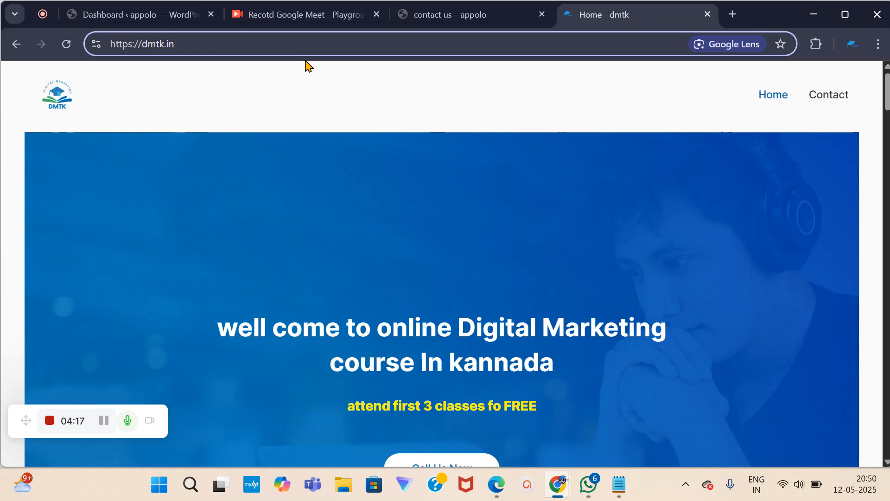
click(178, 42)
click(181, 40)
Add a 'plugin' line below 'agriculture' in the Notepad notes.
click(619, 484)
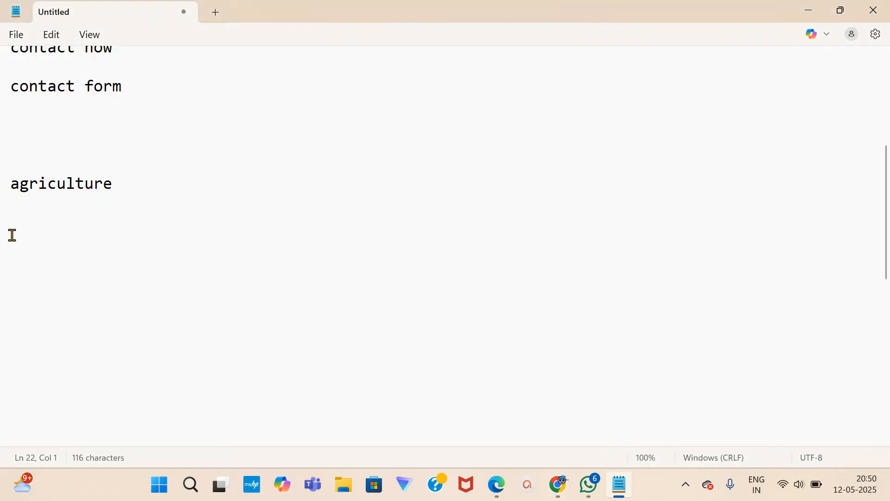
click(7, 249)
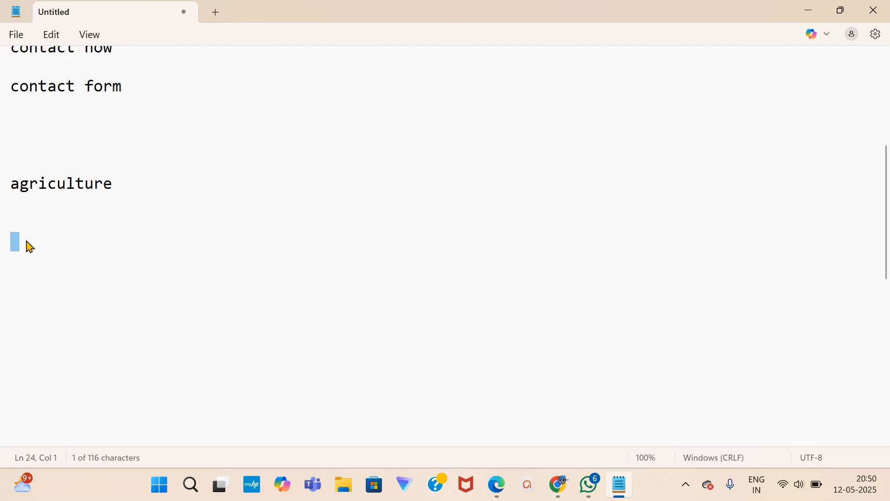
click(17, 241)
text(plugin)
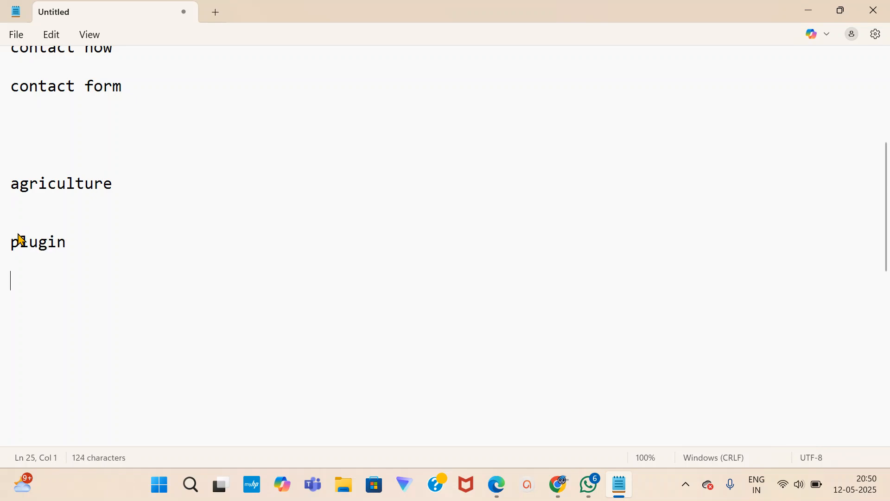
Bring the dmtk.in page in Chrome back to the front.
click(590, 485)
mouse_move(562, 491)
click(464, 408)
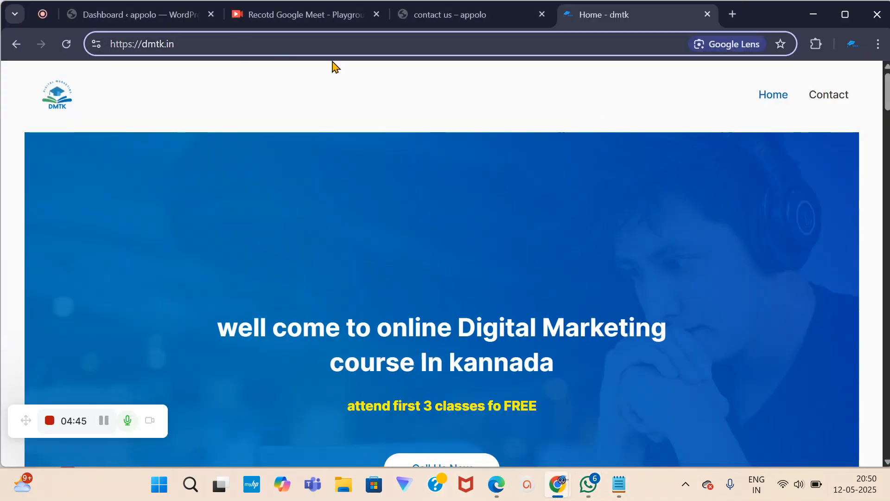
click(619, 485)
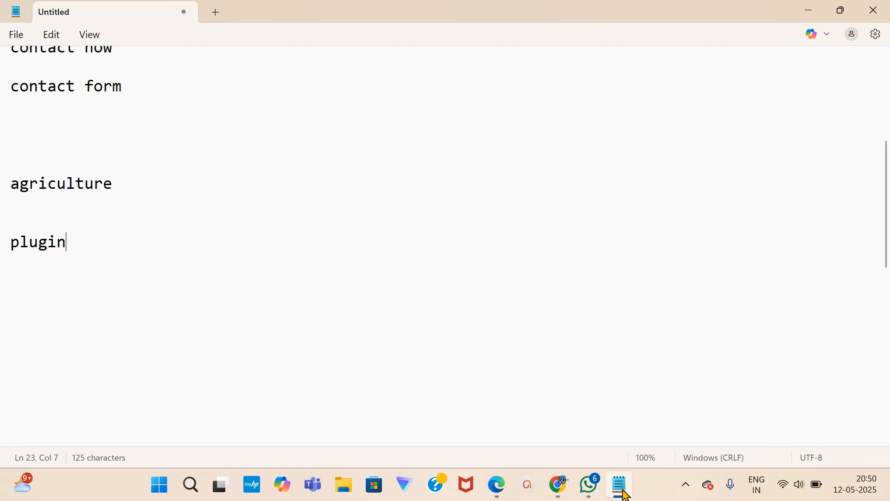
click(559, 484)
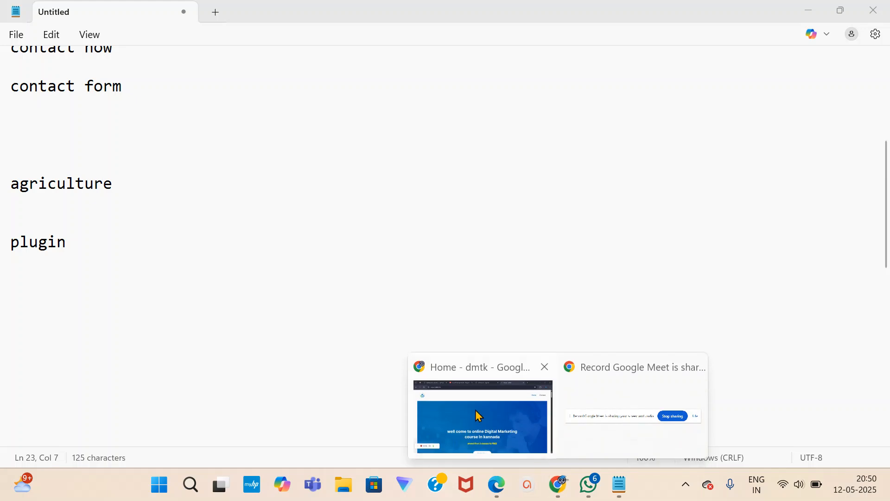
click(481, 416)
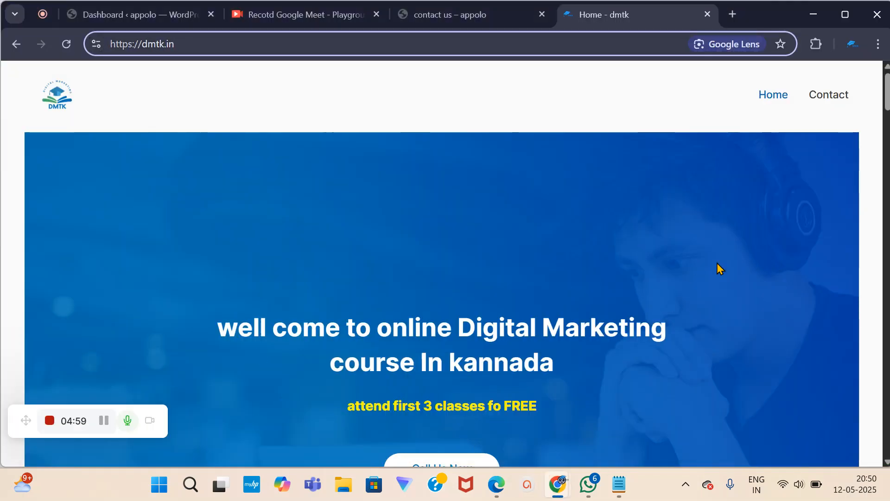
Search Plugins > Add New Plugin for 'wp set' from the WordPress Dashboard.
click(146, 17)
scroll(76, 196, up, 6)
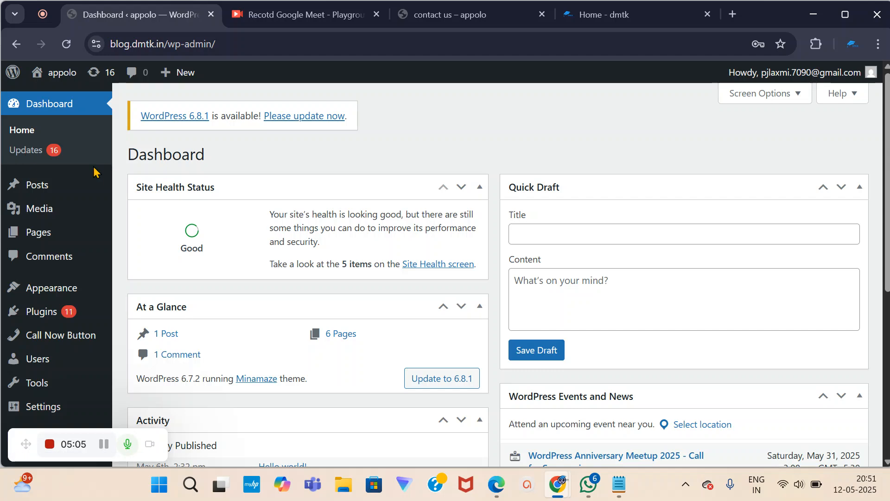
click(44, 320)
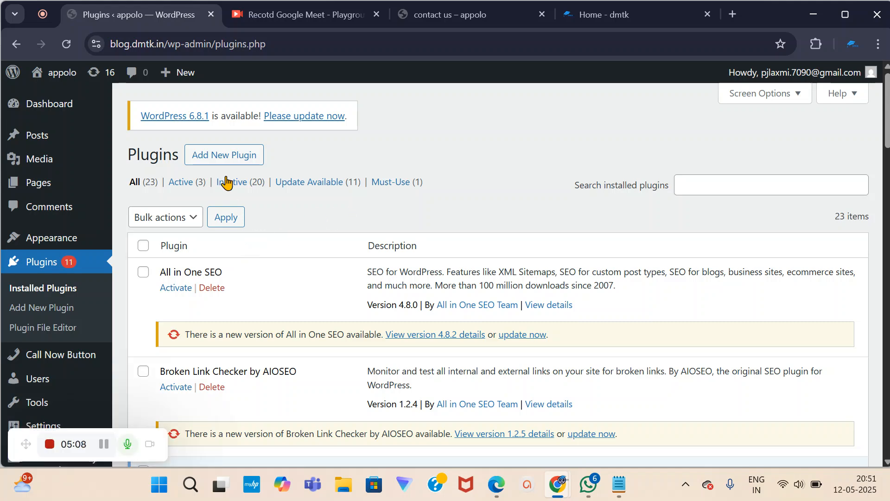
click(225, 156)
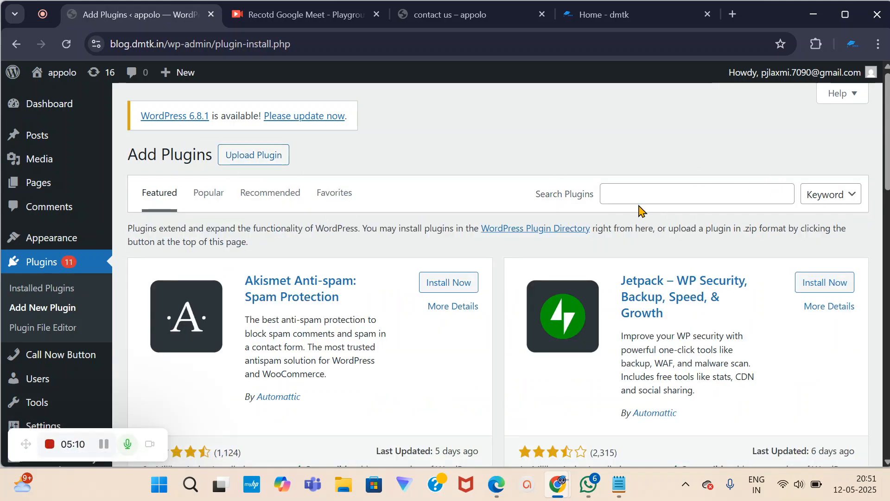
click(611, 197)
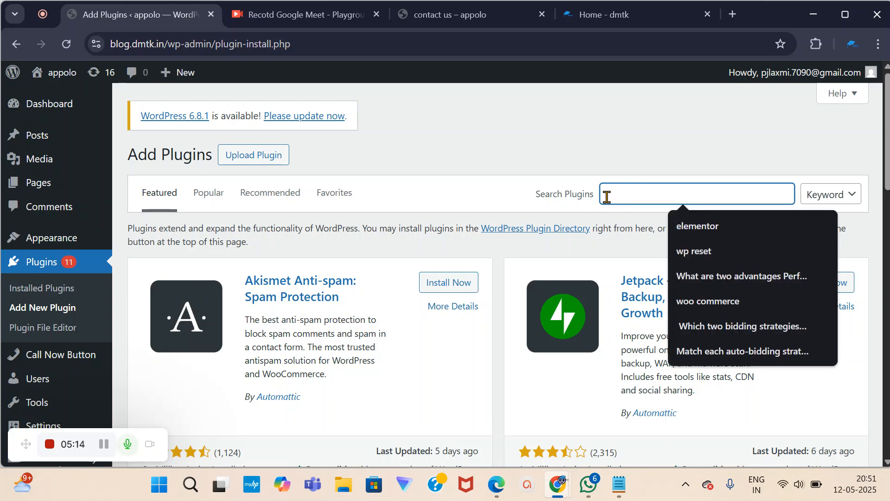
text(wp set)
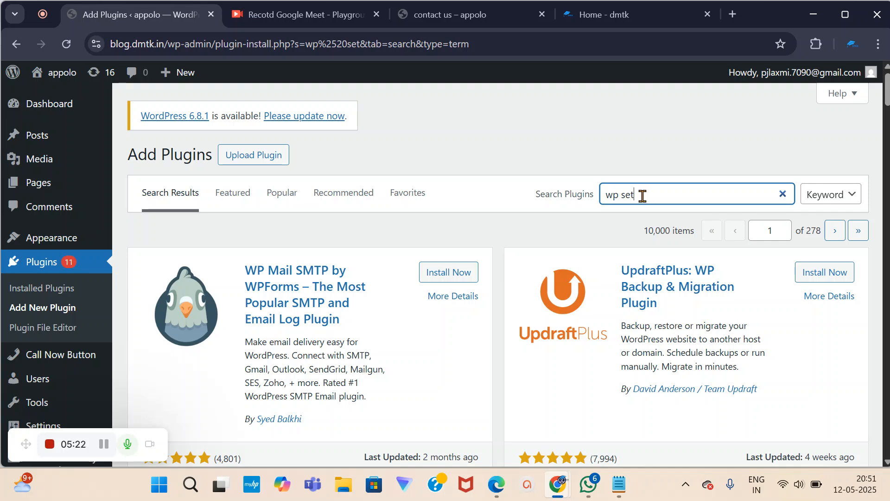
scroll(640, 195, down, 5)
click(619, 485)
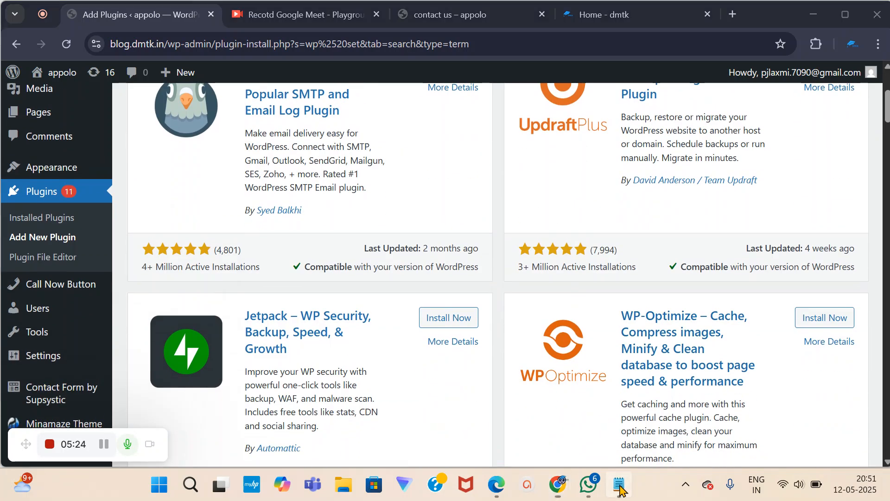
Add a 'wp reset' line under 'plugin' in Notepad and return to the Add Plugins results.
click(86, 299)
text(wp reset)
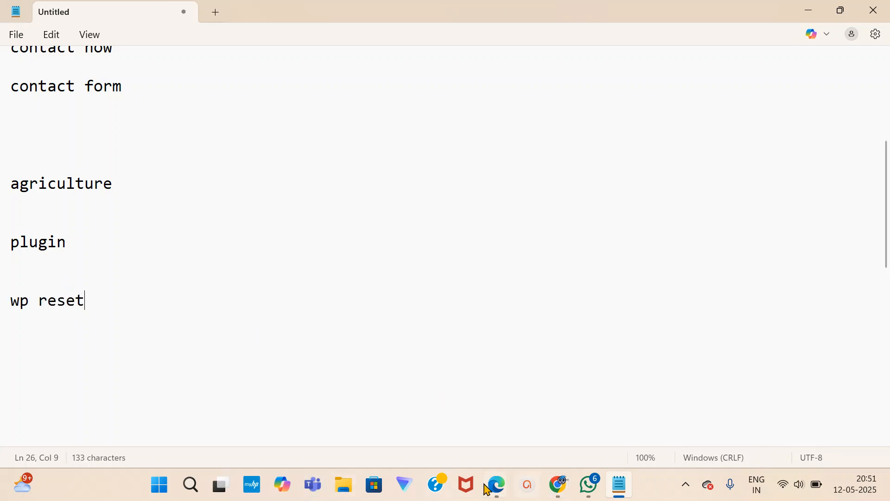
click(566, 495)
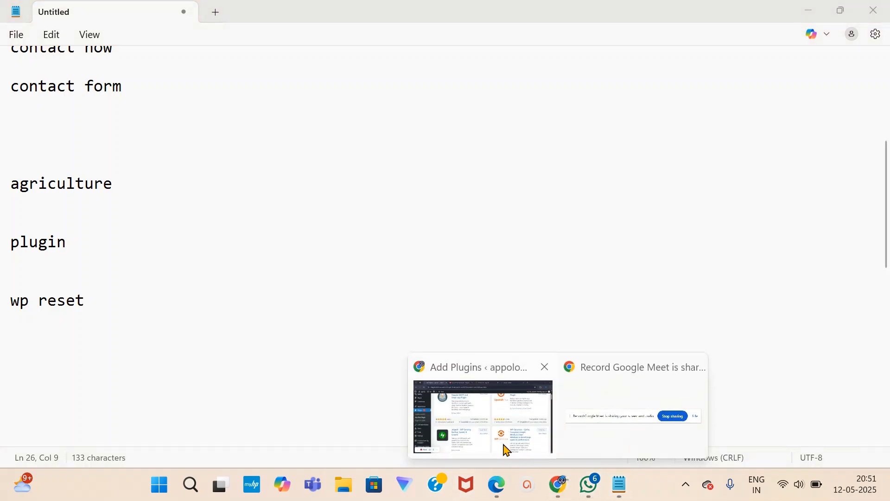
click(505, 449)
scroll(721, 174, up, 3)
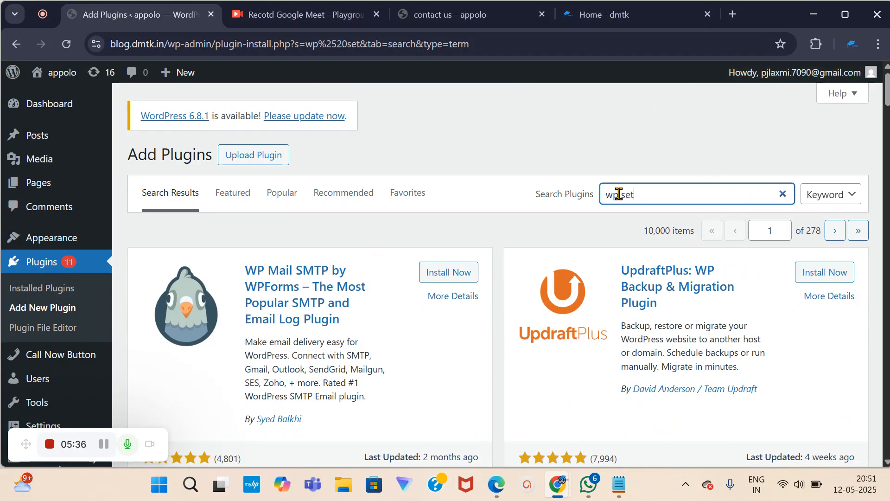
Change the plugin search to 'wp reset' and browse results showing WP Reset already active.
click(622, 198)
text(re)
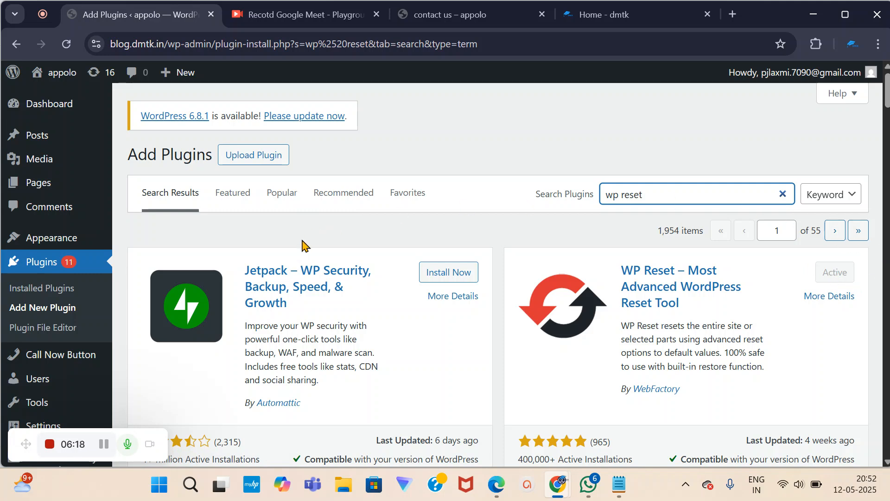
mouse_move(85, 237)
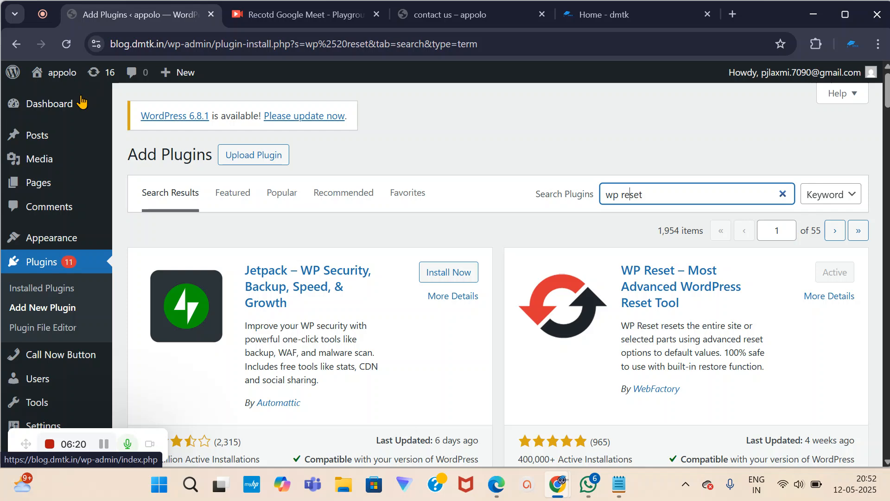
scroll(46, 211, down, 3)
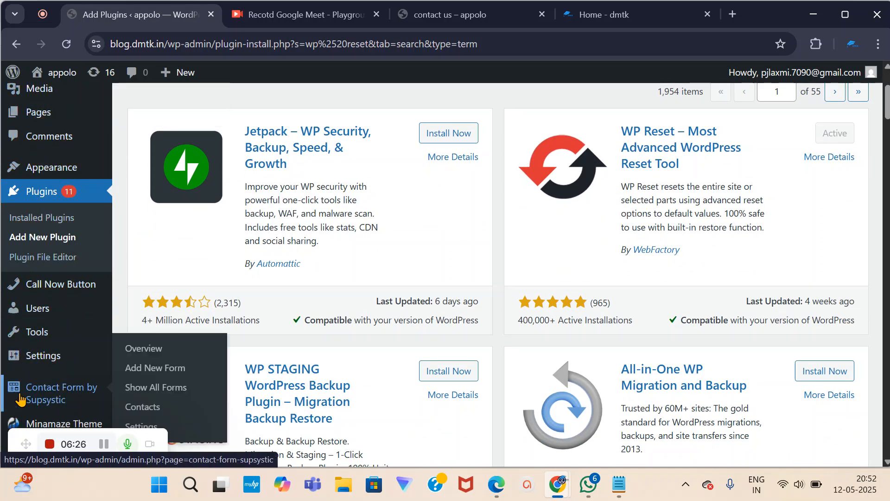
scroll(28, 241, up, 3)
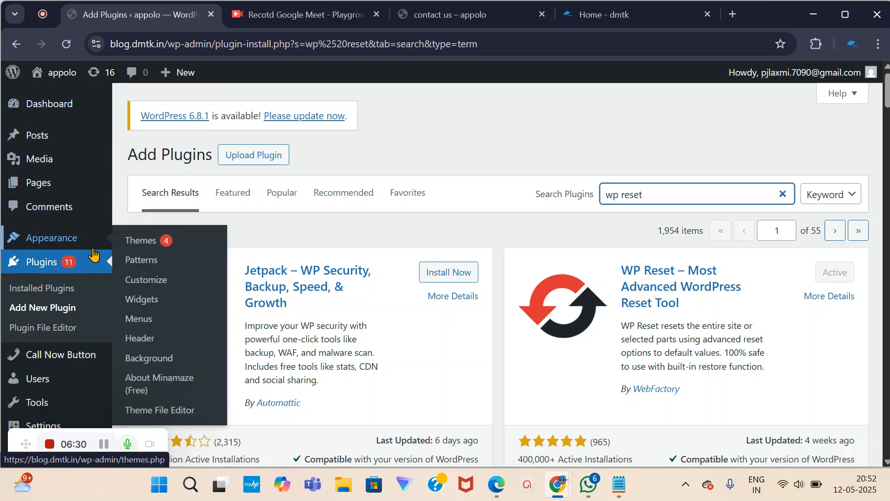
scroll(47, 260, down, 5)
mouse_move(46, 396)
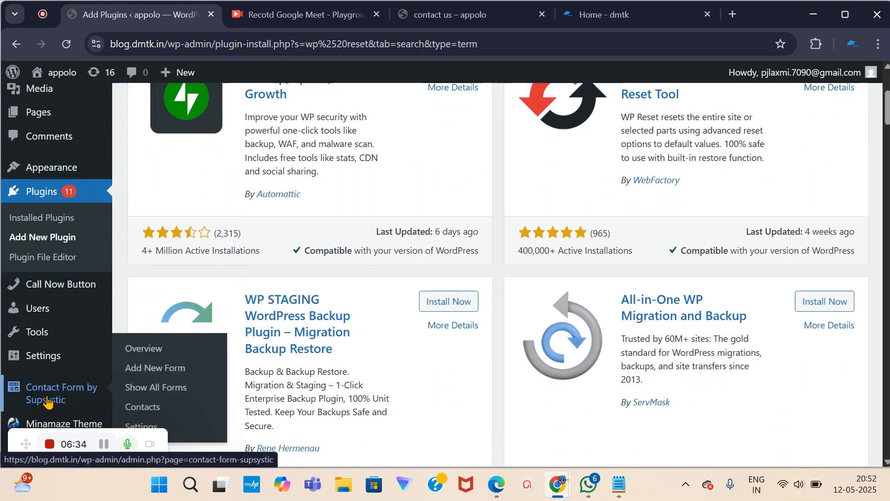
mouse_move(59, 285)
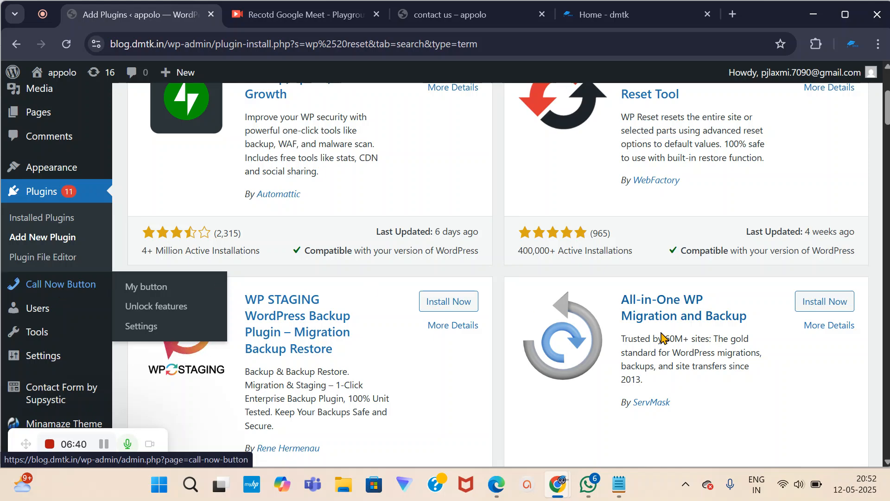
scroll(626, 334, up, 5)
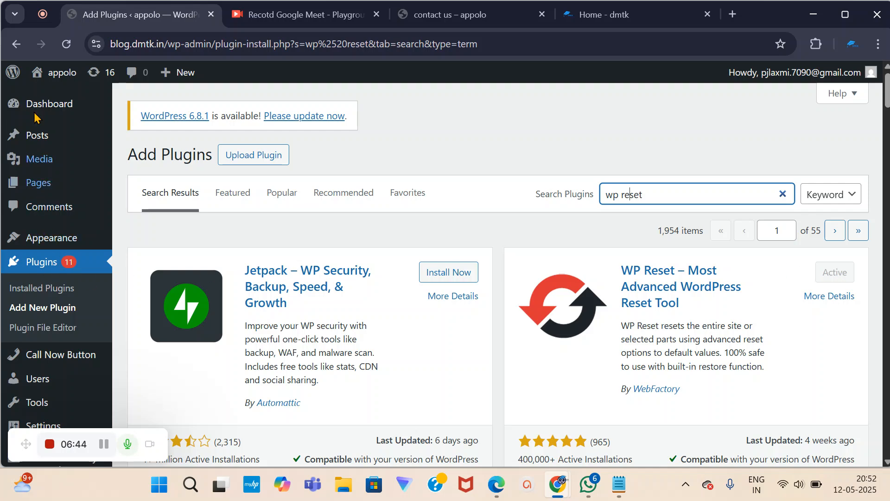
scroll(19, 320, down, 1)
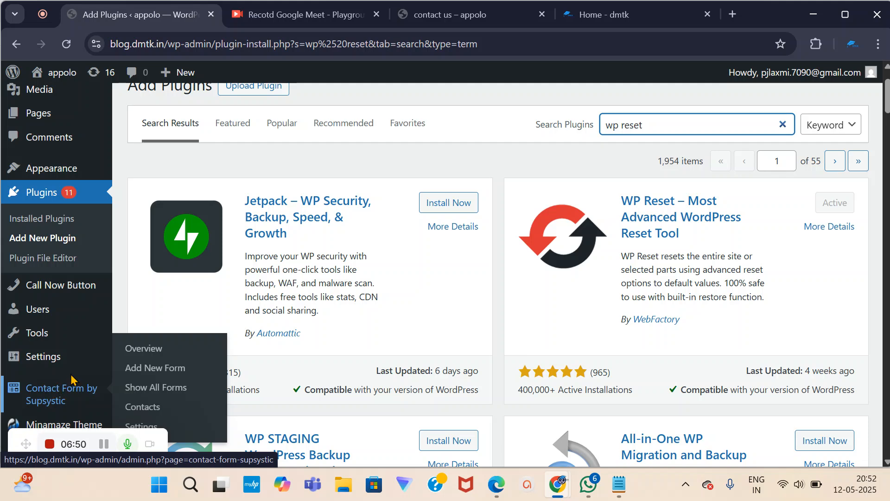
mouse_move(49, 342)
scroll(40, 341, down, 2)
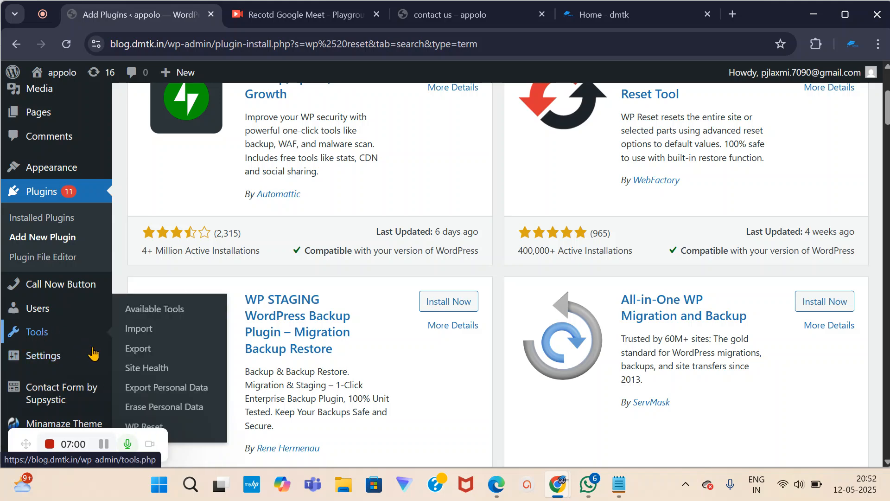
Open Tools > WP Reset and enter 'reset' in the Site Reset confirmation box.
click(41, 332)
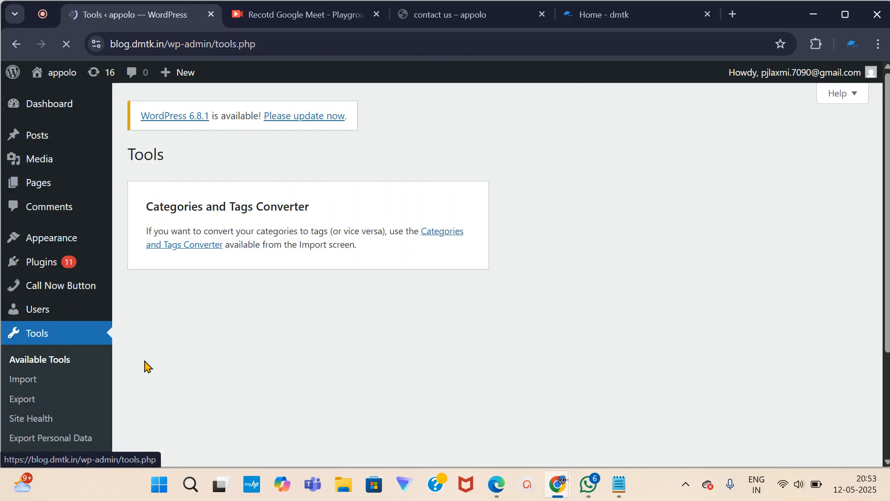
scroll(116, 375, down, 3)
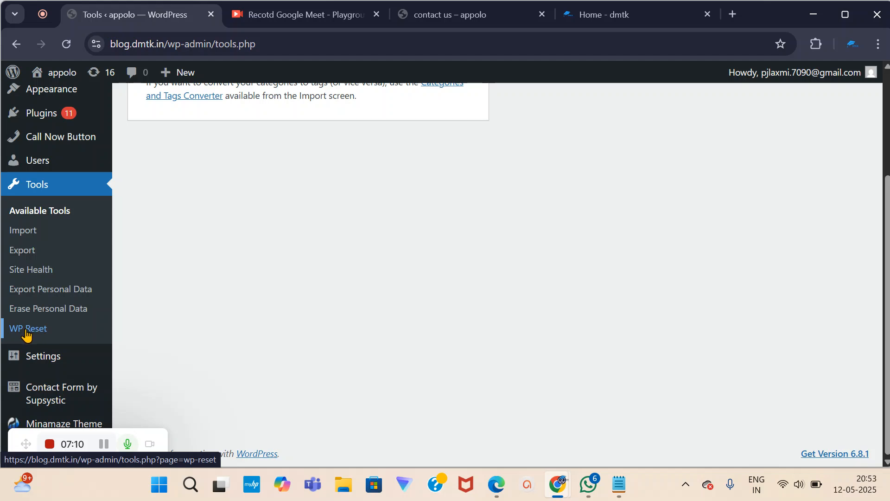
click(27, 333)
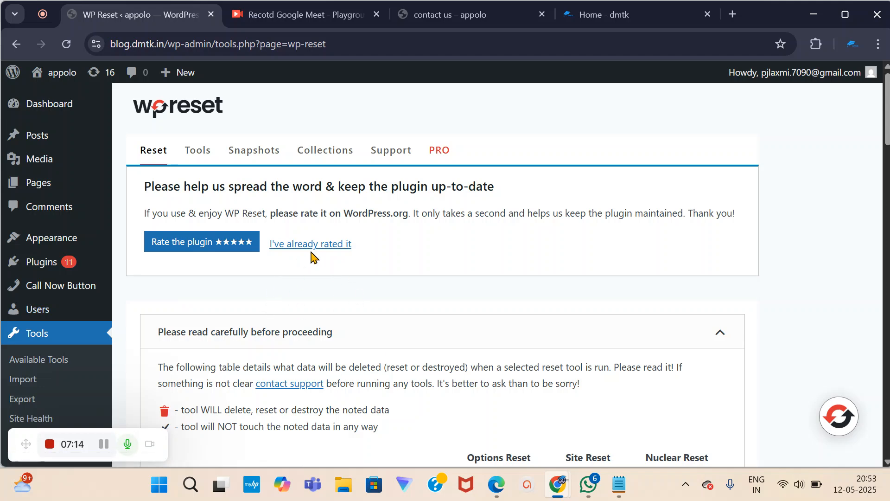
scroll(288, 313, down, 1)
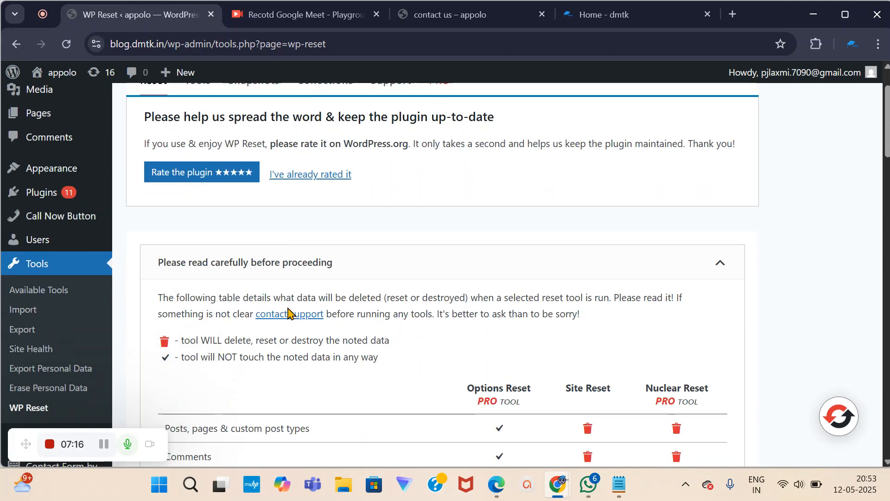
scroll(289, 313, down, 12)
scroll(280, 310, down, 6)
scroll(220, 327, down, 3)
click(176, 367)
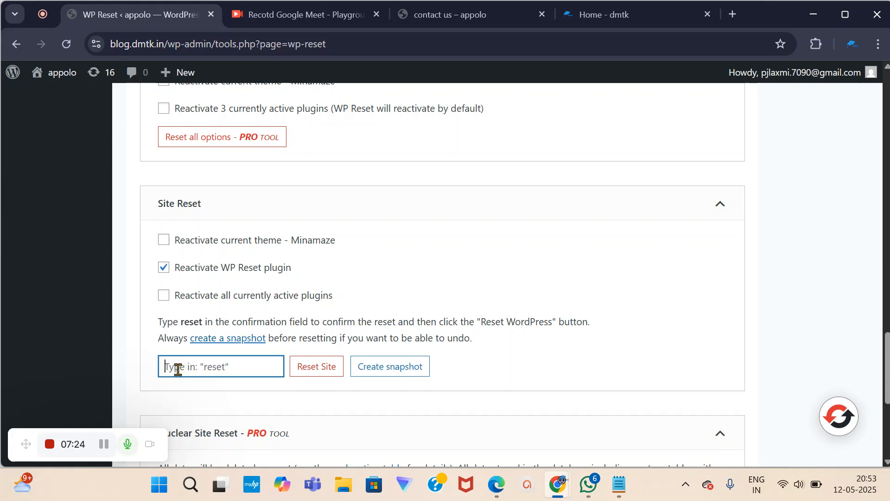
scroll(187, 366, down, 1)
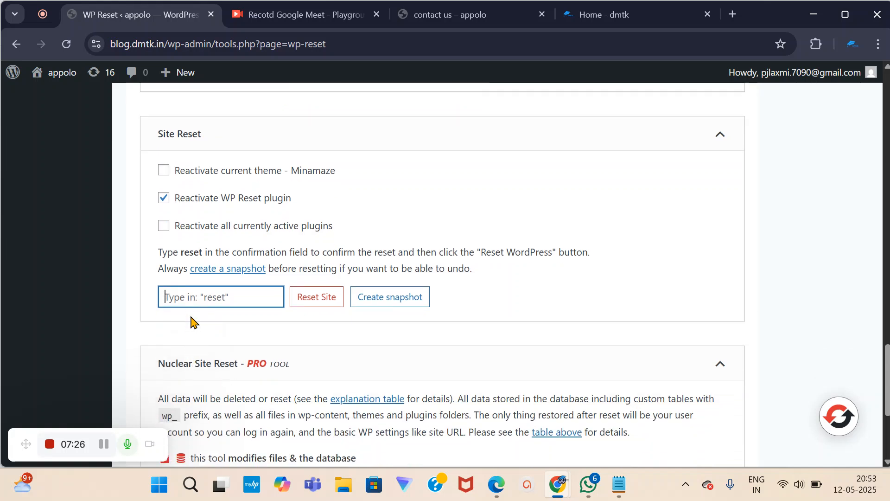
text(reset)
double_click(179, 297)
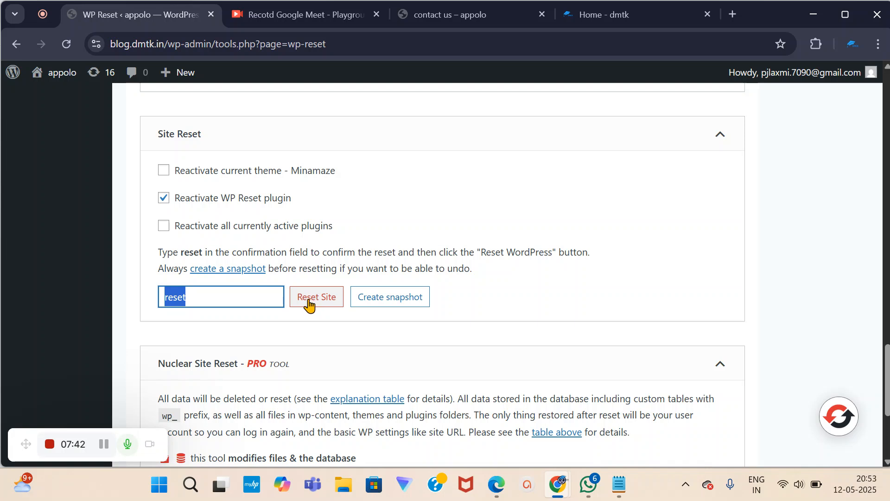
Add a new empty line after 'wp reset' in the Notepad notes.
click(620, 485)
key(Return)
click(36, 337)
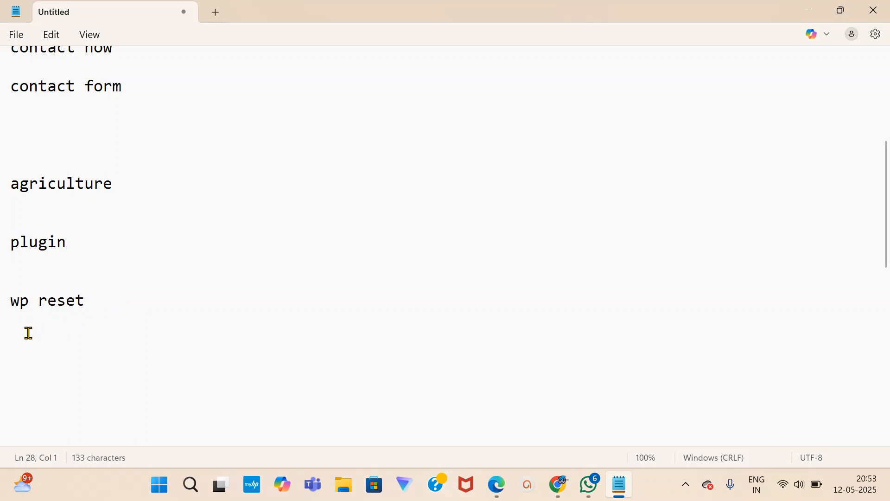
Add blank lines below the 'wp reset' line in the Notepad notes.
click(88, 301)
key(Return)
key(Return)
drag(4, 301, 100, 305)
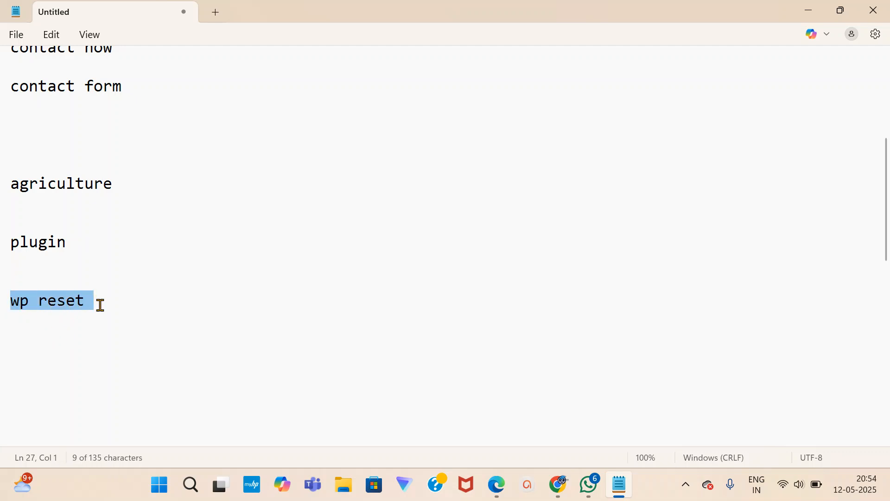
click(97, 304)
key(Return)
key(Return)
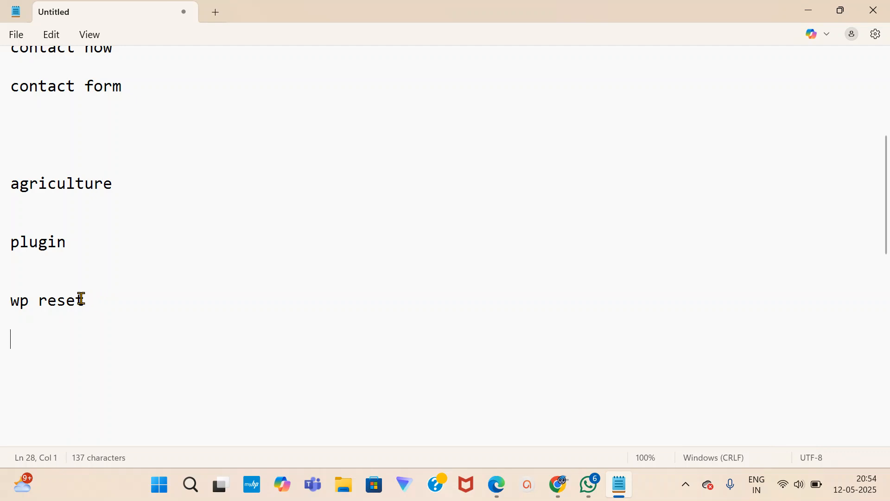
drag(11, 301, 102, 322)
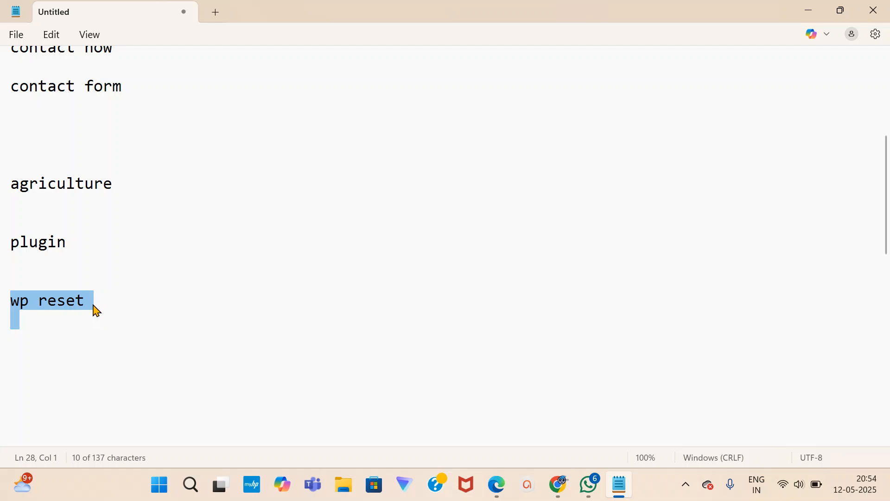
click(91, 302)
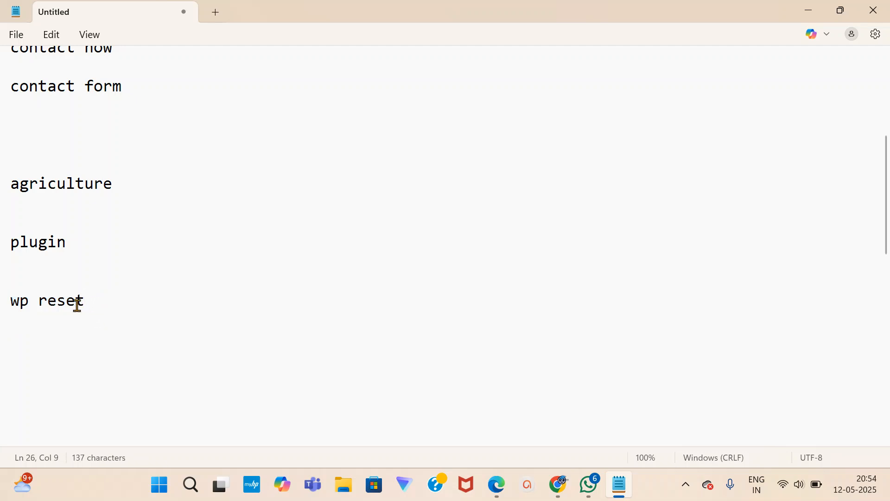
drag(12, 300, 79, 300)
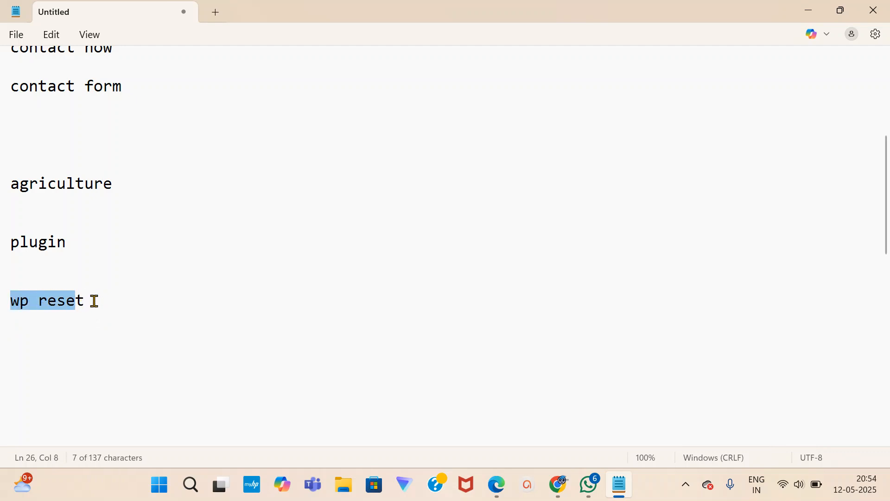
click(93, 301)
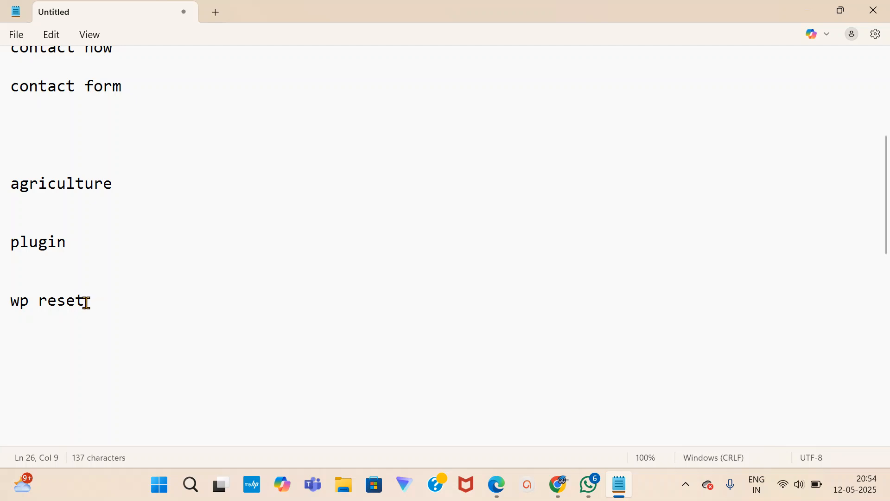
drag(86, 302, 1, 307)
click(86, 294)
key(Return)
key(Return)
Type 'reset..' on the new line beneath 'wp reset' and start a line under it.
text(reset..)
click(83, 353)
key(Return)
key(Return)
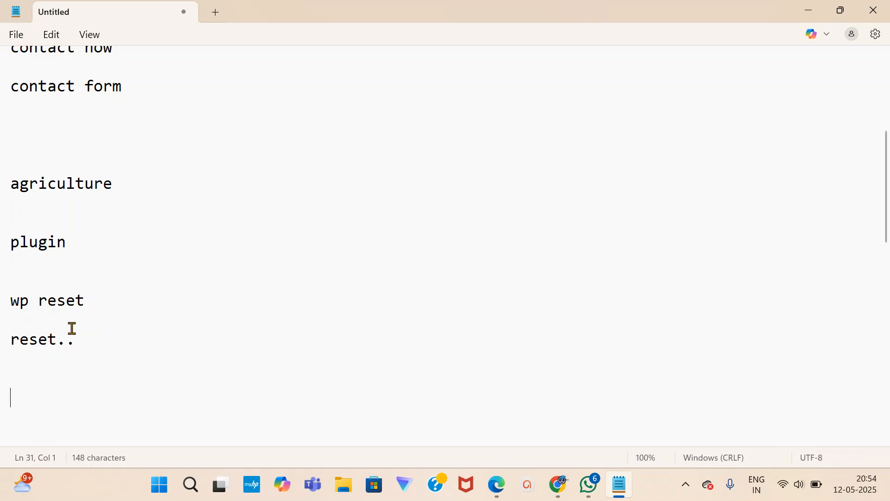
scroll(11, 285, down, 1)
scroll(13, 289, down, 1)
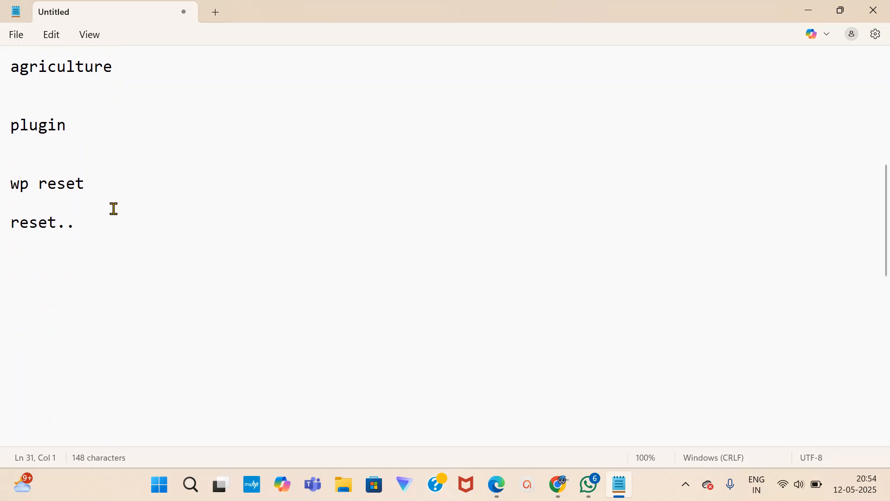
click(84, 227)
key(Return)
key(Return)
key(Return)
Add several more blank lines after 'reset..' in the notes.
drag(11, 184, 68, 190)
click(86, 251)
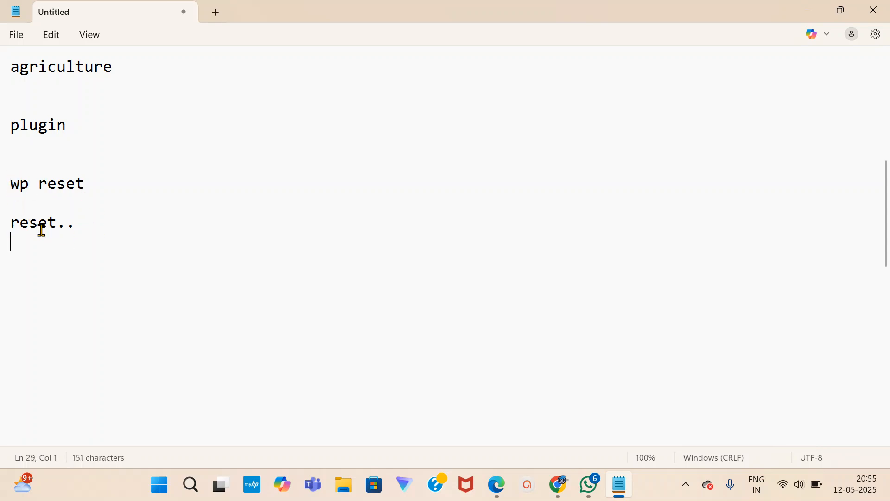
drag(14, 219, 85, 254)
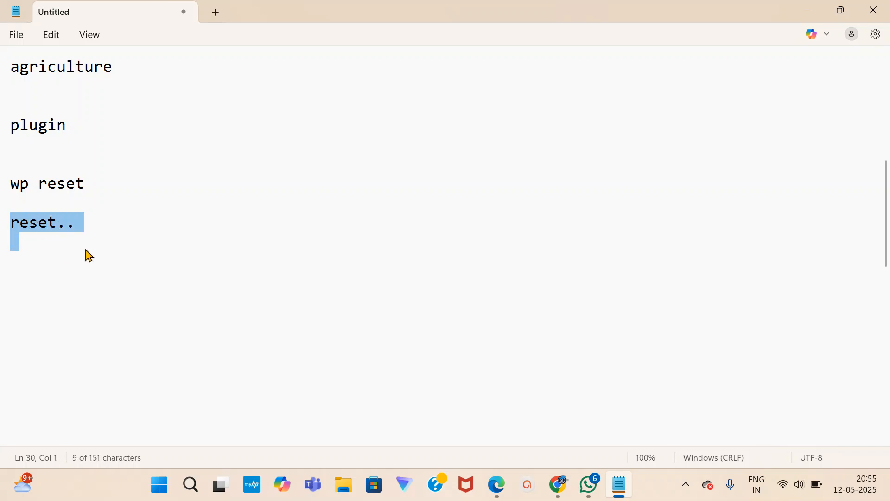
click(38, 273)
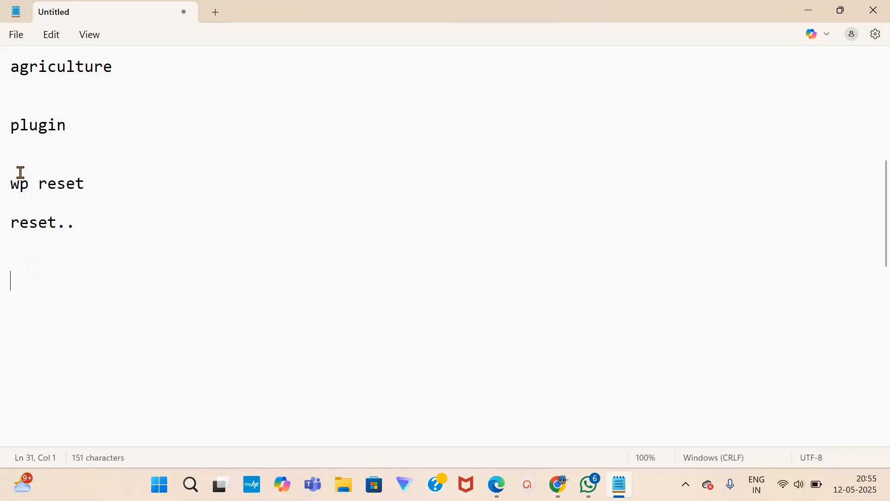
drag(12, 187, 84, 188)
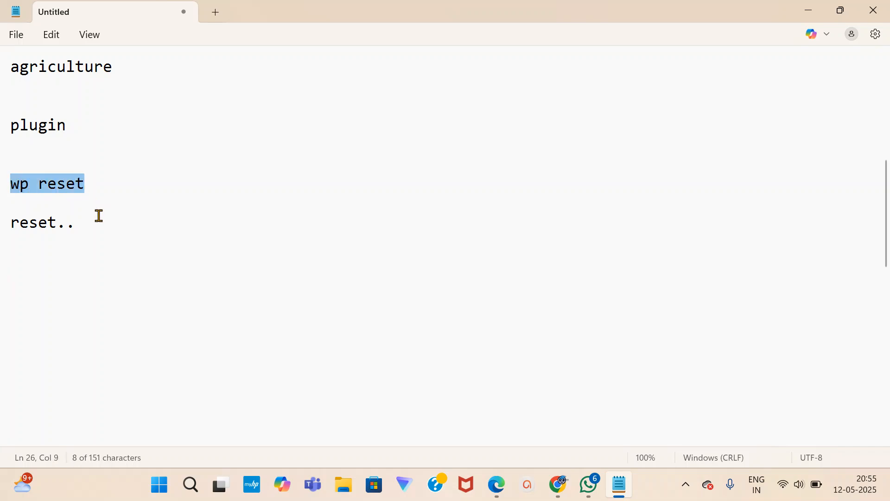
click(78, 230)
key(Return)
key(Return)
key(Return)
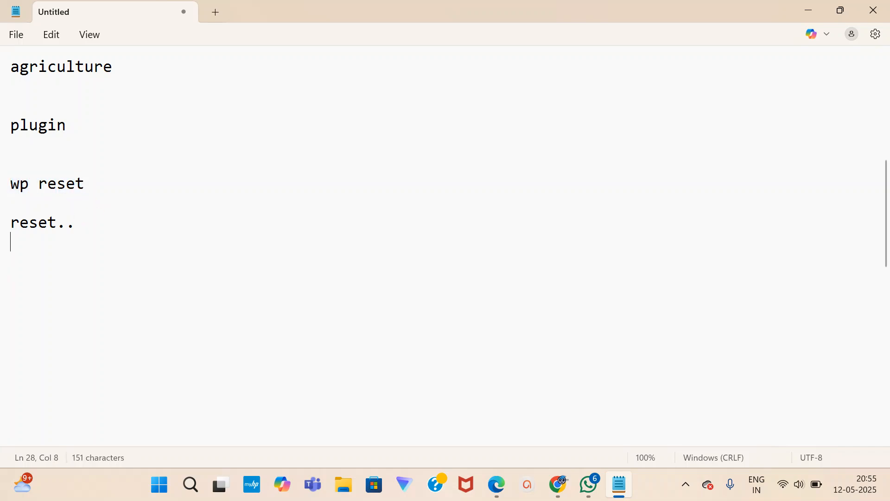
key(Return)
Briefly bring up Google Meet, then return to Notepad on the blank line below 'reset..'.
scroll(82, 262, up, 2)
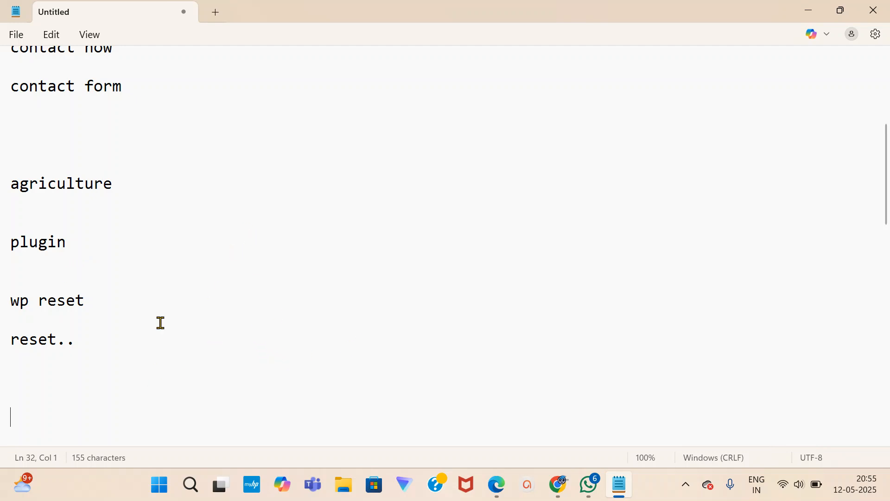
scroll(88, 350, up, 1)
scroll(497, 416, down, 3)
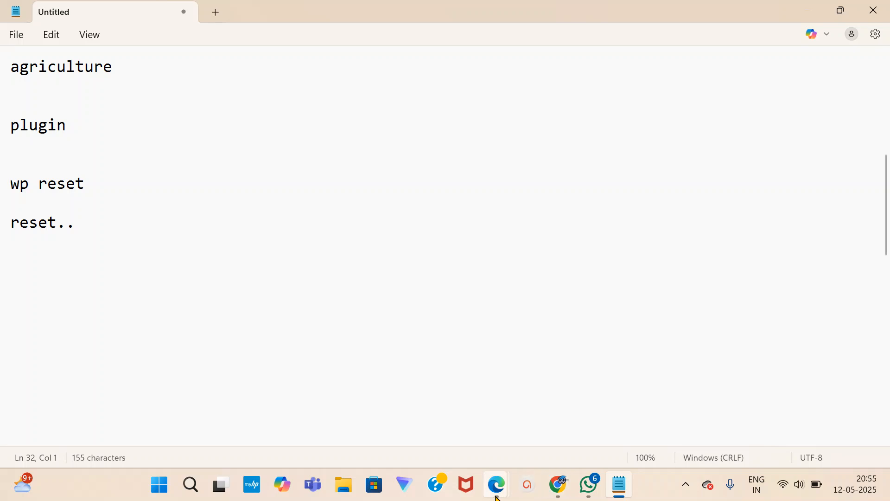
mouse_move(494, 491)
click(420, 424)
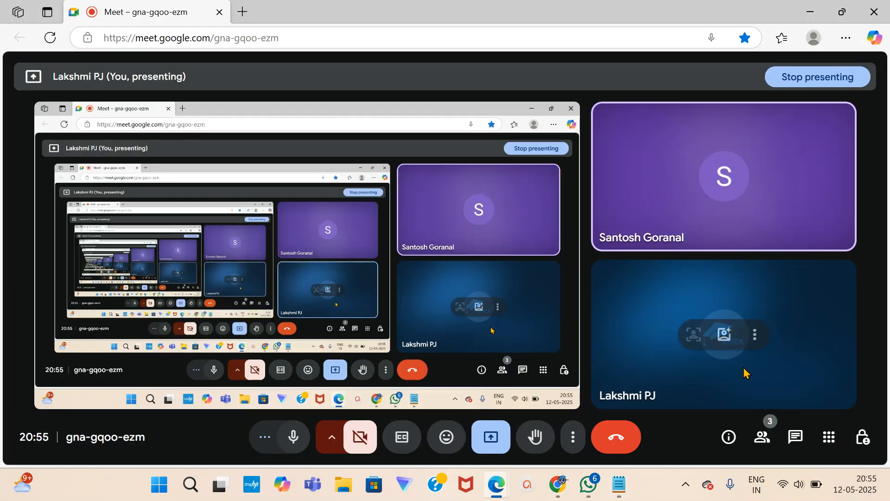
click(621, 487)
scroll(48, 282, up, 1)
scroll(50, 263, down, 4)
scroll(21, 260, up, 1)
click(30, 188)
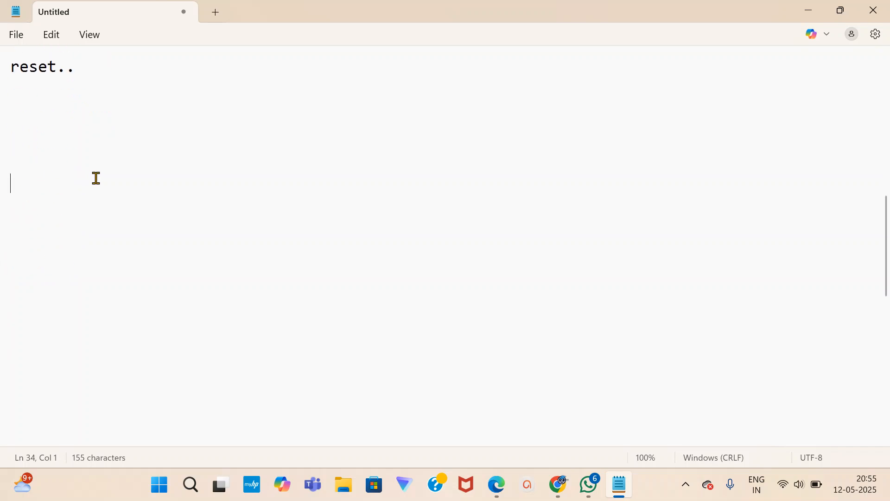
Remove the extra blank lines and type 'website' below 'reset..'.
key(BackSpace)
key(BackSpace)
text(website)
key(Return)
key(Return)
key(Return)
key(Return)
key(Return)
key(Return)
key(Return)
key(Return)
key(Return)
key(Return)
key(Return)
key(Return)
key(Return)
key(Return)
key(Return)
key(Return)
key(Return)
key(Return)
key(Return)
key(Return)
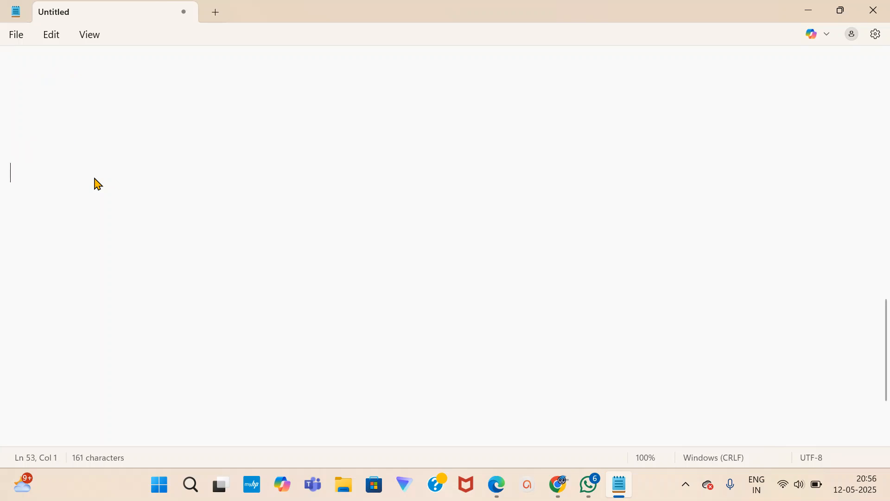
scroll(39, 176, up, 6)
scroll(19, 218, up, 1)
scroll(10, 173, down, 2)
Insert 'basic' before it so the line reads 'basic website', with blank lines below.
click(10, 172)
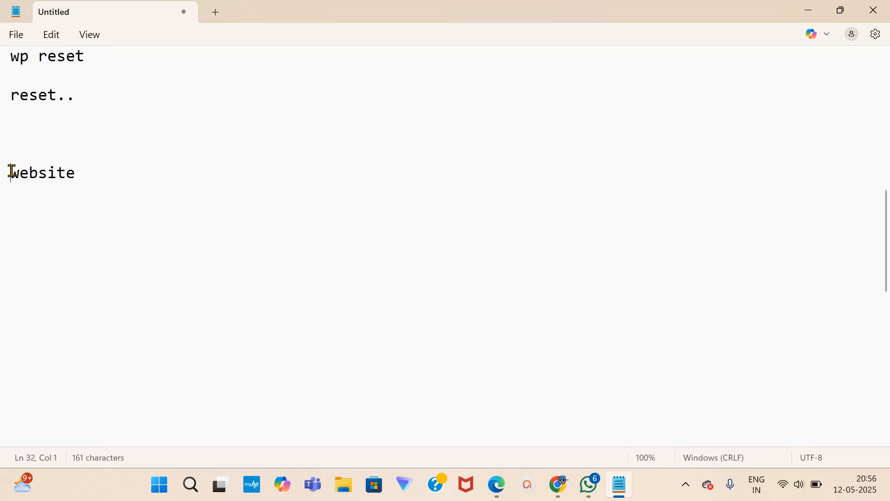
text(bas)
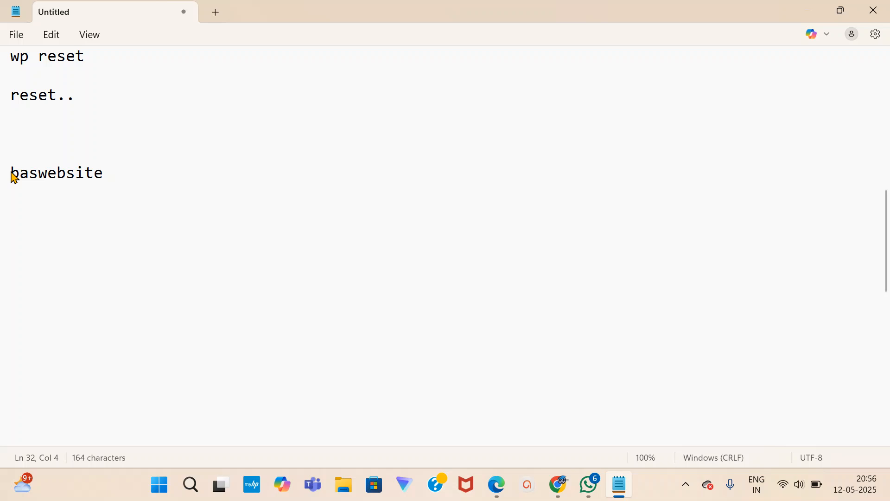
text(c)
key(BackSpace)
key(BackSpace)
text(ic)
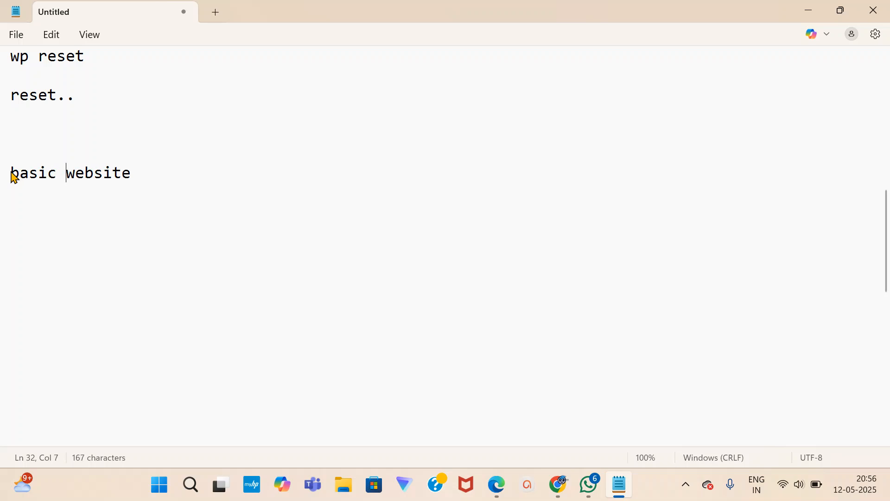
click(147, 179)
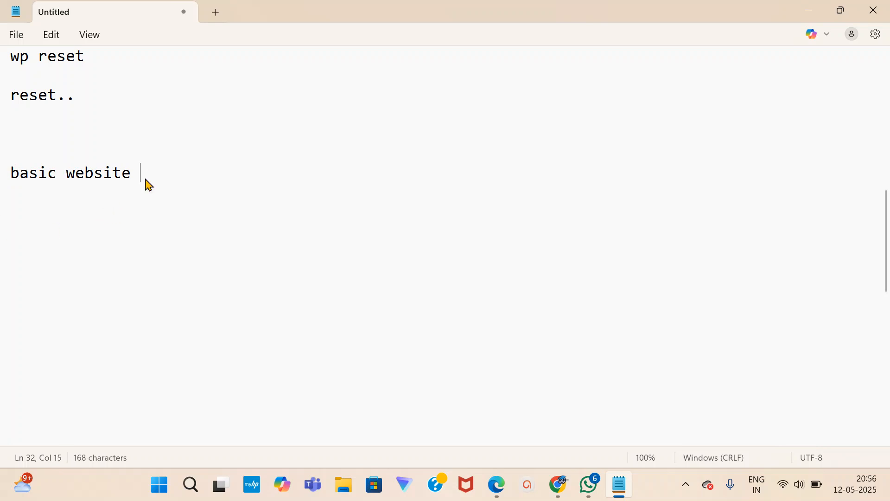
key(Return)
key(Return)
key(Return)
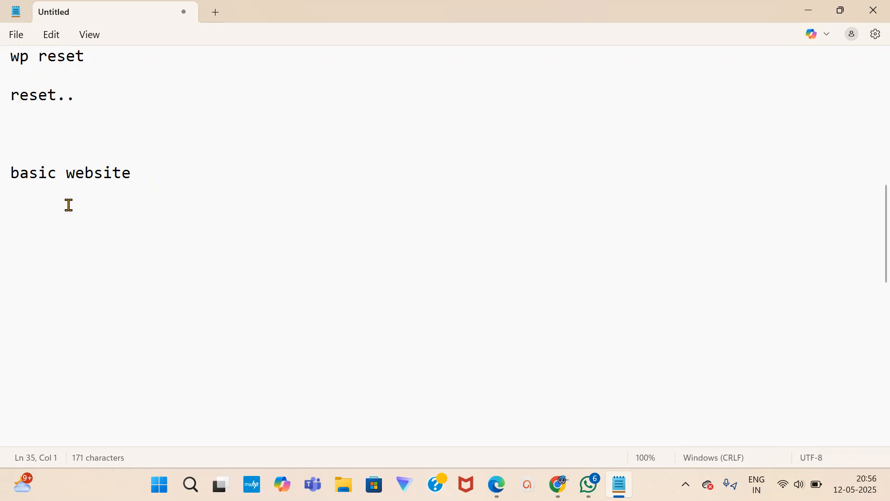
scroll(56, 201, down, 1)
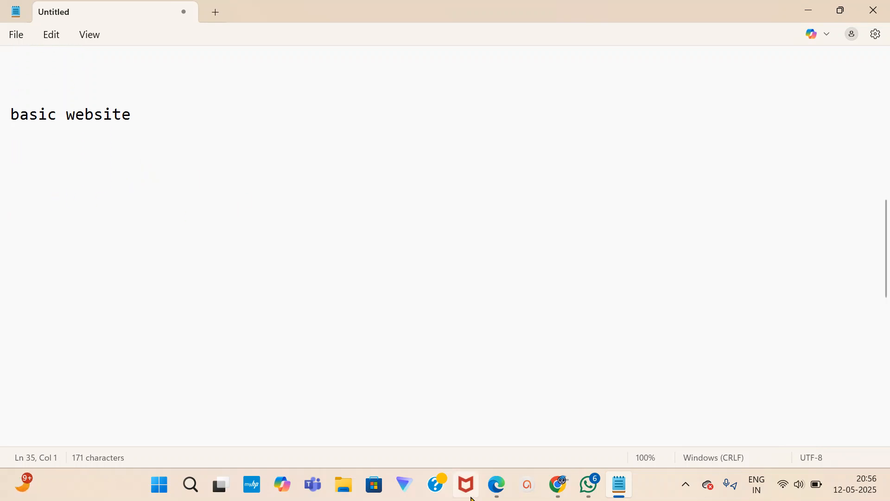
click(559, 495)
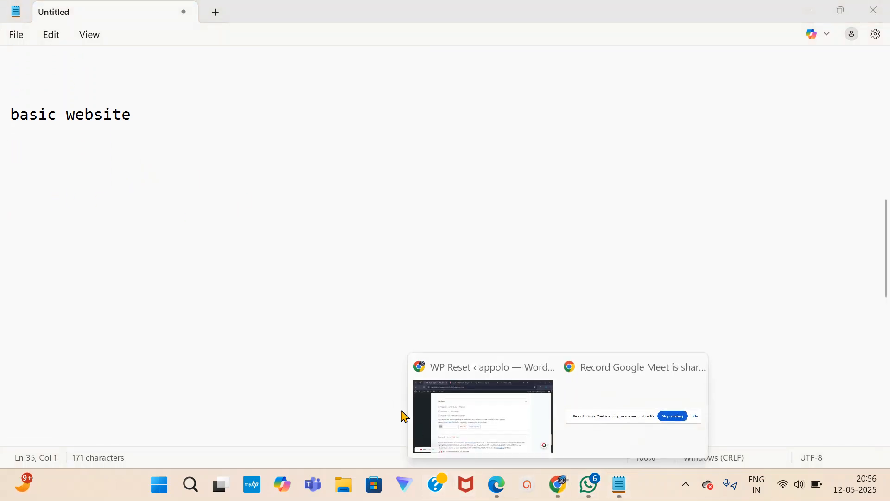
click(418, 415)
scroll(194, 101, up, 10)
scroll(195, 102, up, 5)
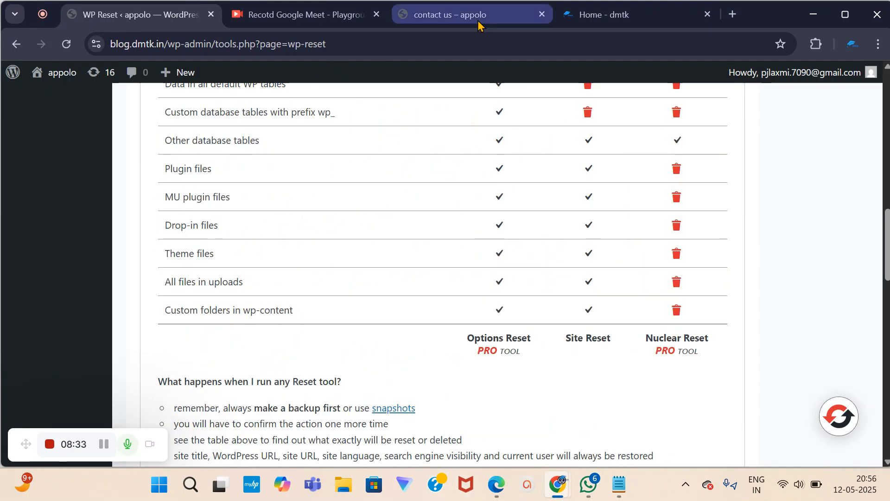
click(490, 20)
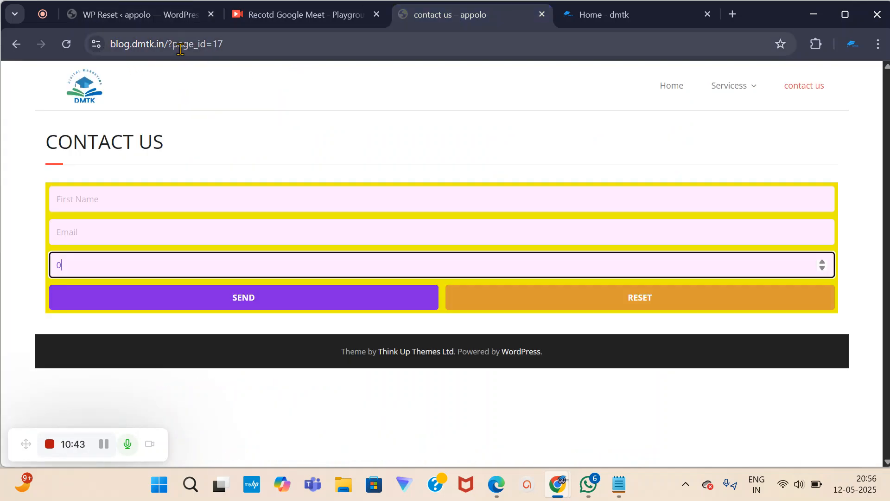
drag(167, 46, 293, 50)
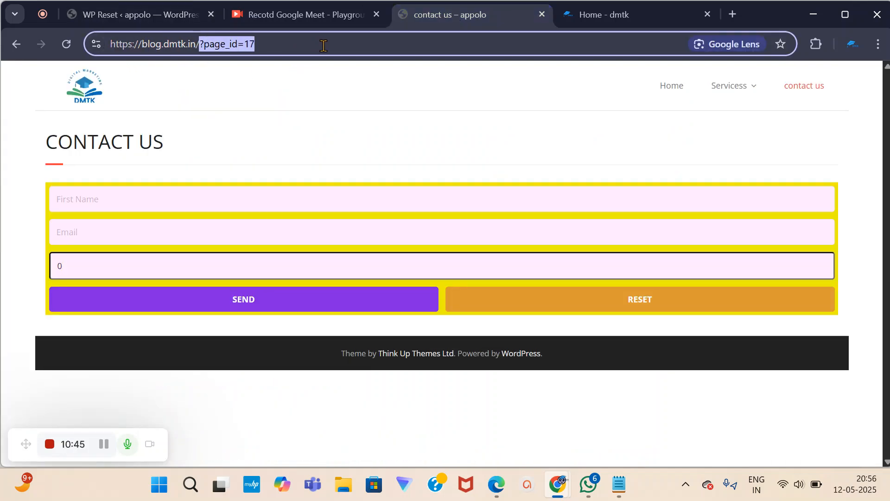
key(BackSpace)
key(Return)
scroll(592, 318, down, 7)
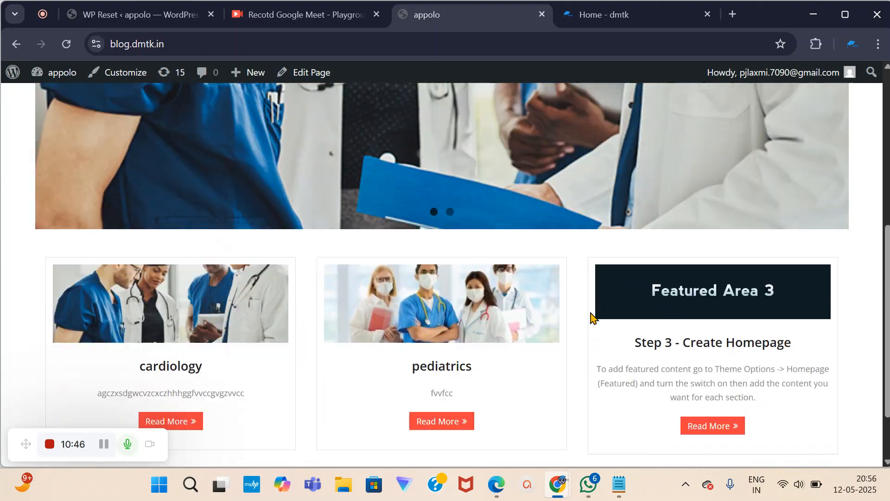
scroll(397, 299, up, 7)
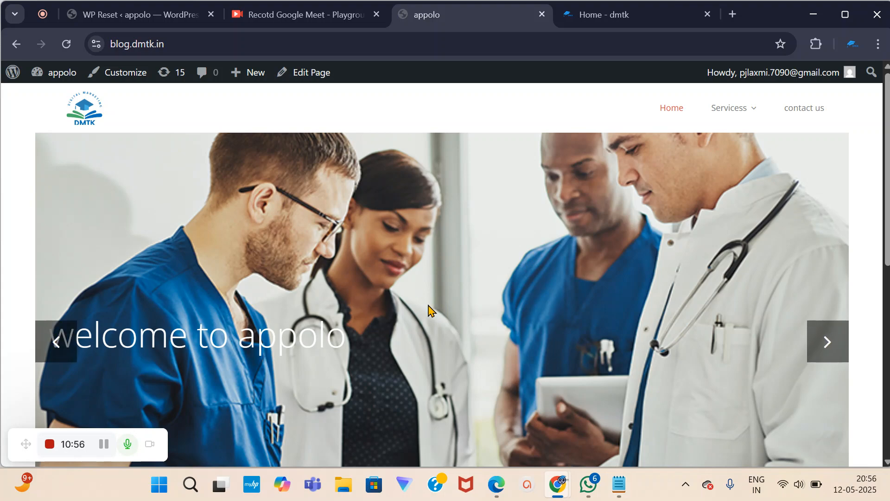
scroll(681, 452, down, 3)
click(620, 485)
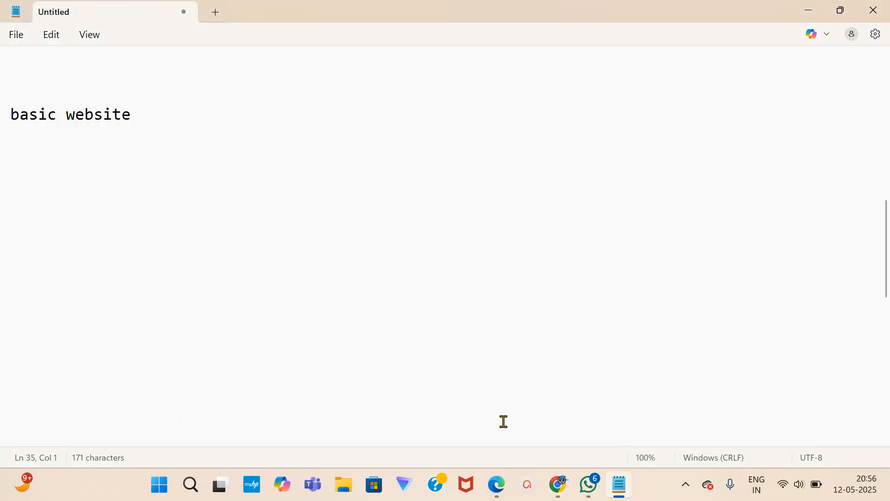
Type 'elementor' on its own line below 'basic website', followed by blank lines.
click(148, 115)
key(Return)
key(Return)
click(165, 111)
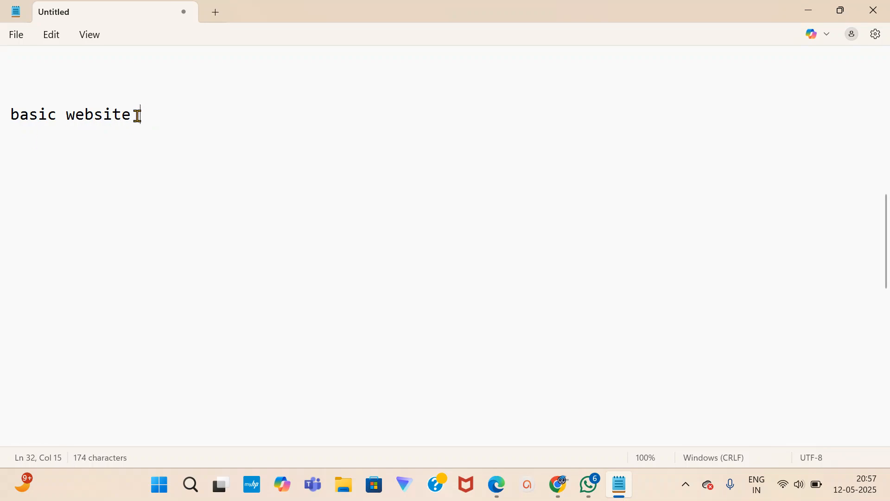
key(Return)
key(Return)
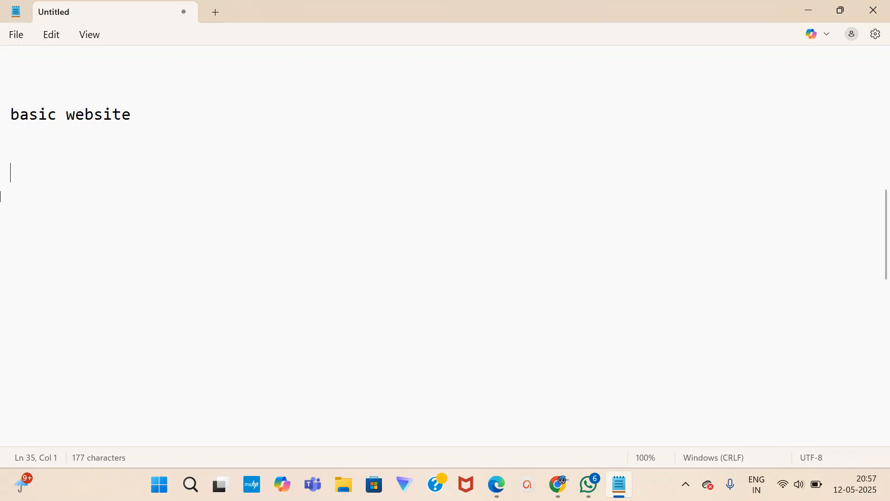
text(elementor)
key(Return)
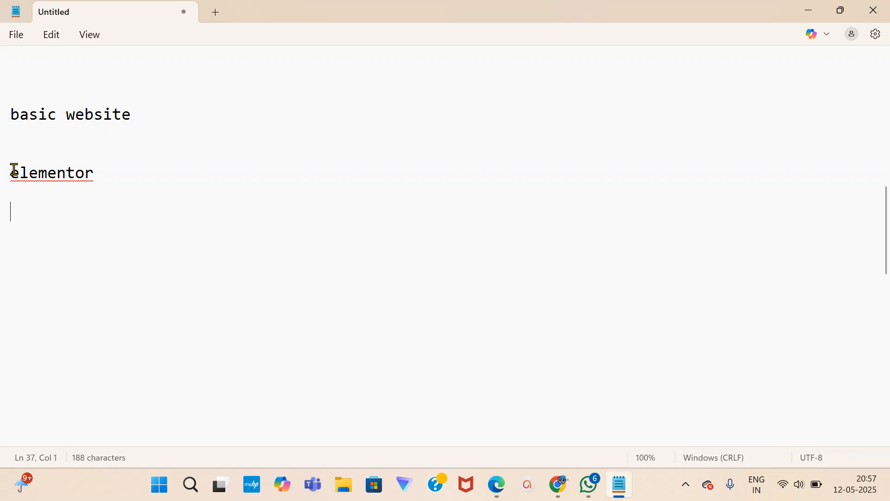
drag(11, 173, 98, 175)
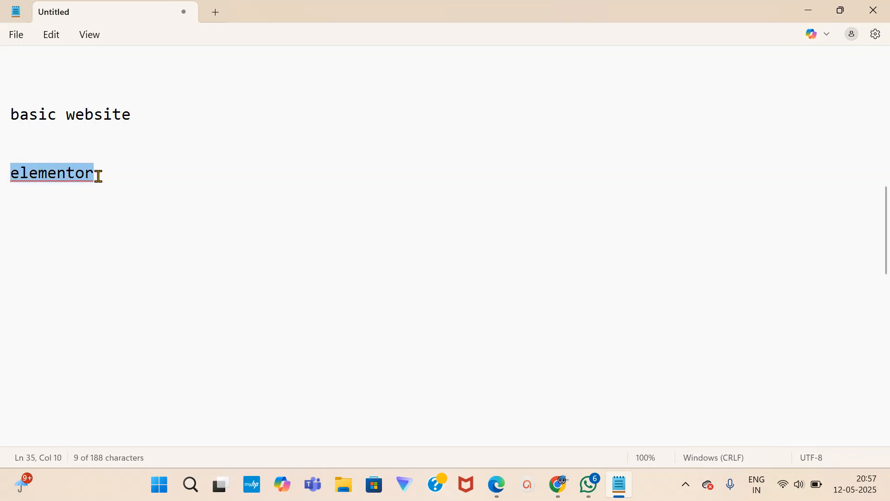
click(97, 176)
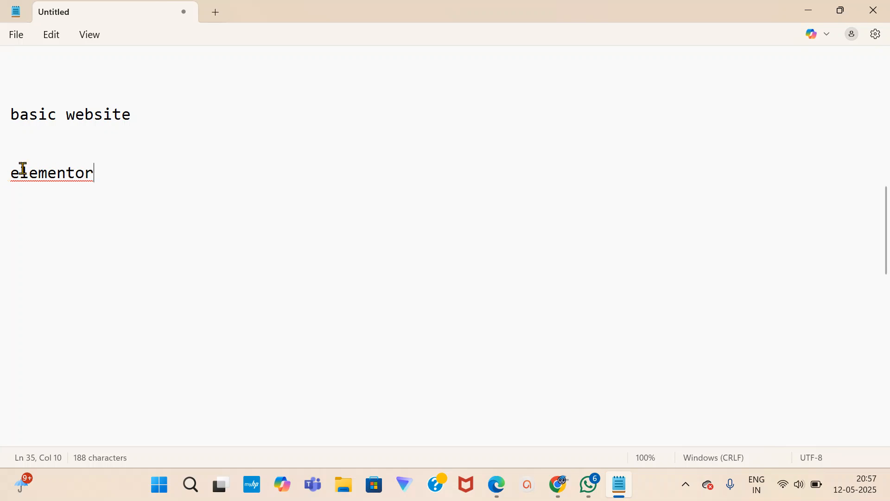
drag(15, 171, 94, 173)
click(101, 171)
key(Return)
key(Return)
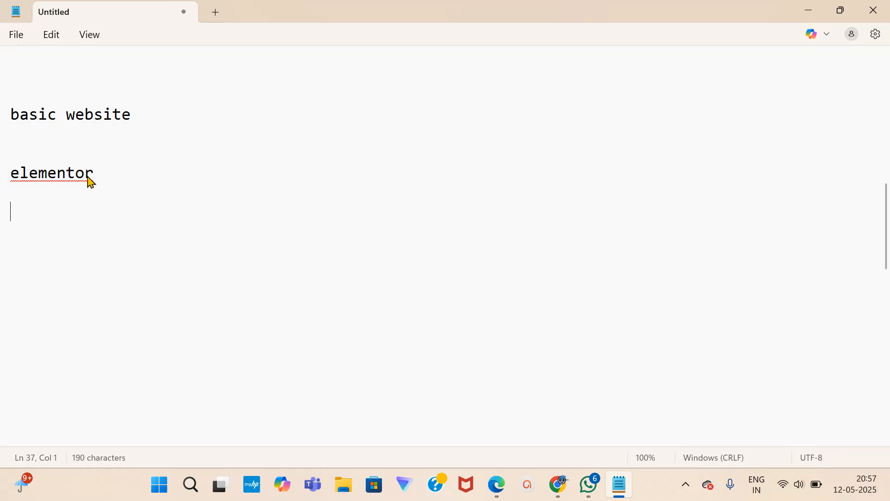
drag(10, 173, 100, 179)
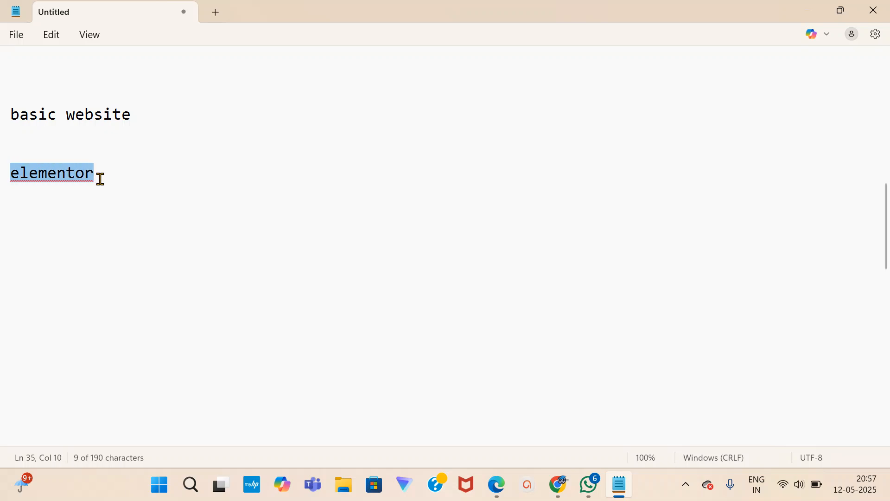
click(125, 167)
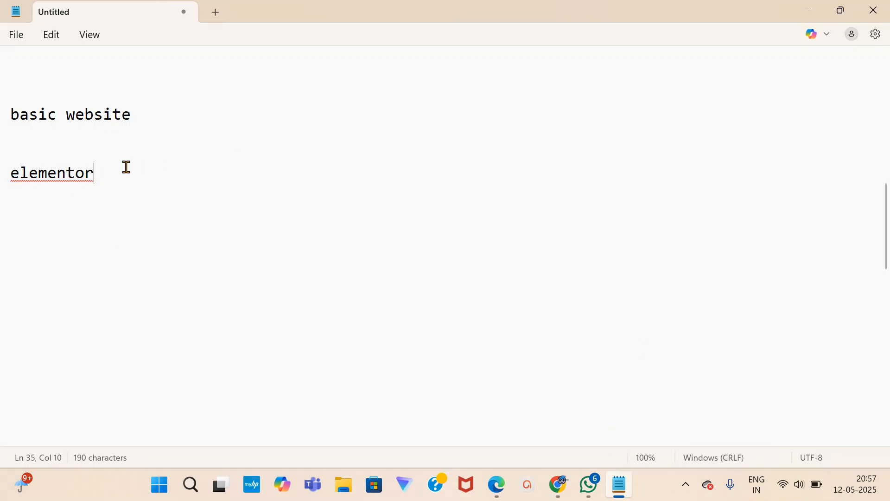
Go to the WordPress dashboard and open the WP Reset tools page.
mouse_move(559, 489)
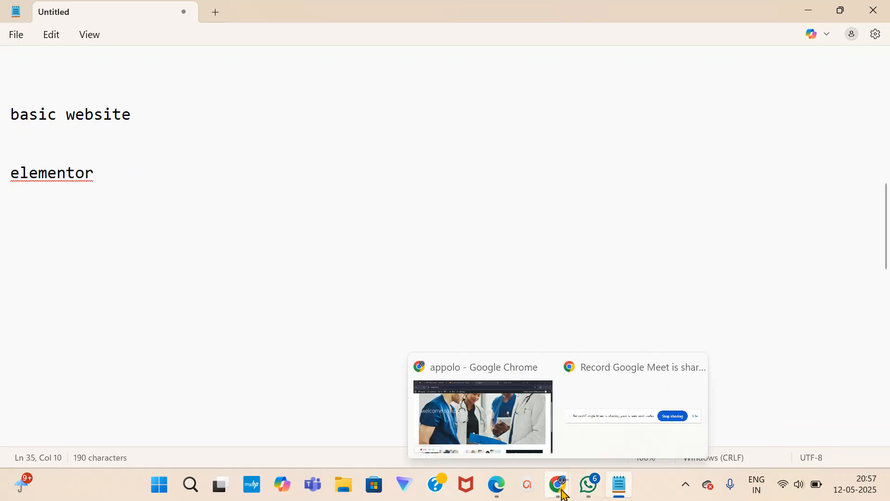
click(539, 422)
scroll(539, 422, up, 3)
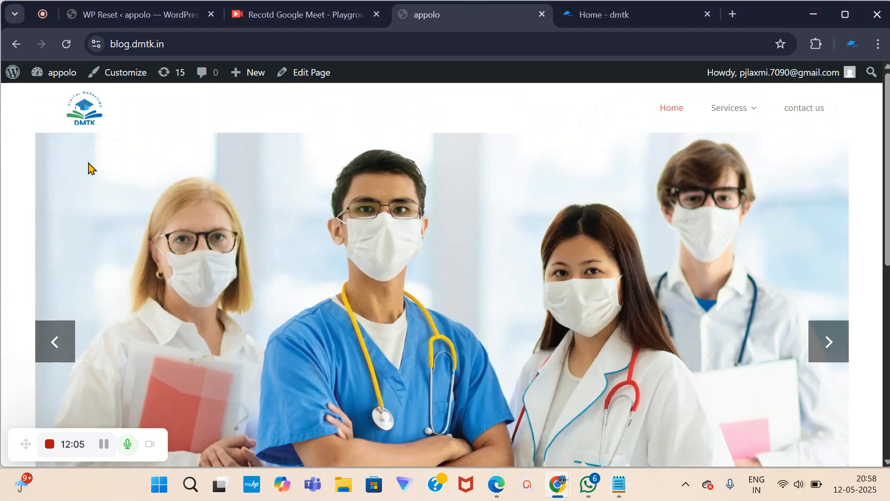
mouse_move(59, 79)
click(50, 103)
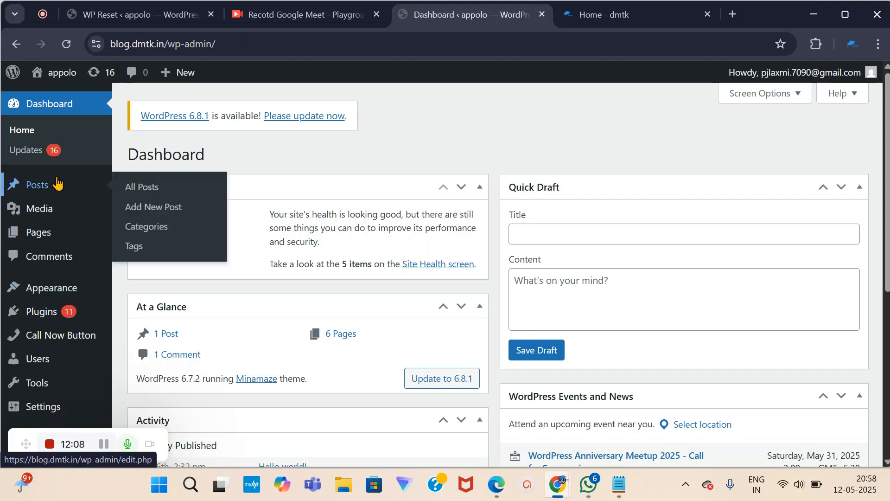
scroll(44, 395, down, 3)
mouse_move(44, 333)
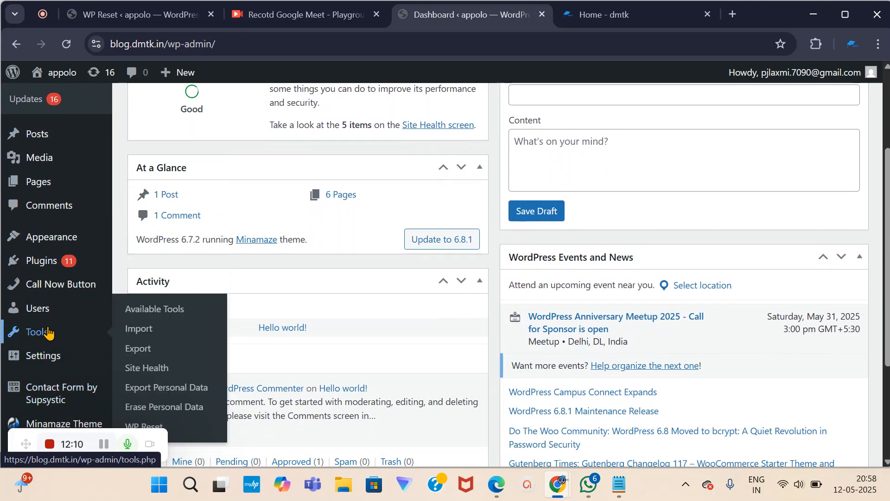
scroll(179, 387, down, 1)
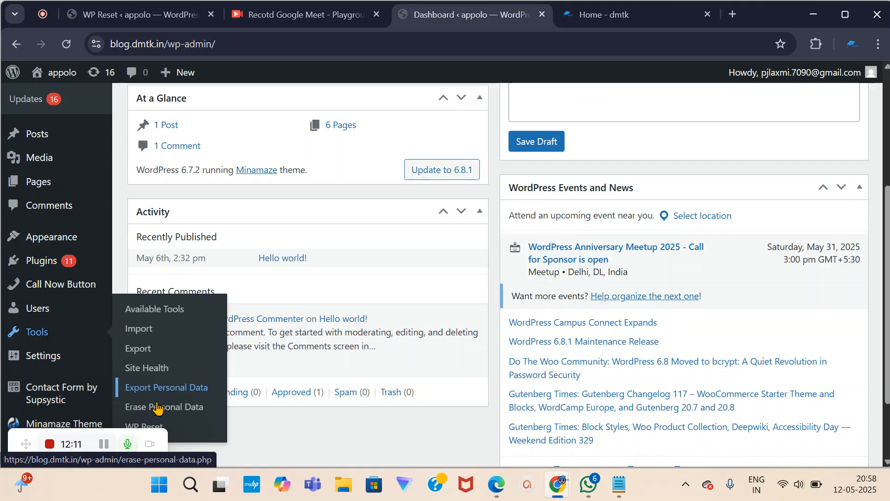
click(159, 427)
scroll(341, 276, down, 15)
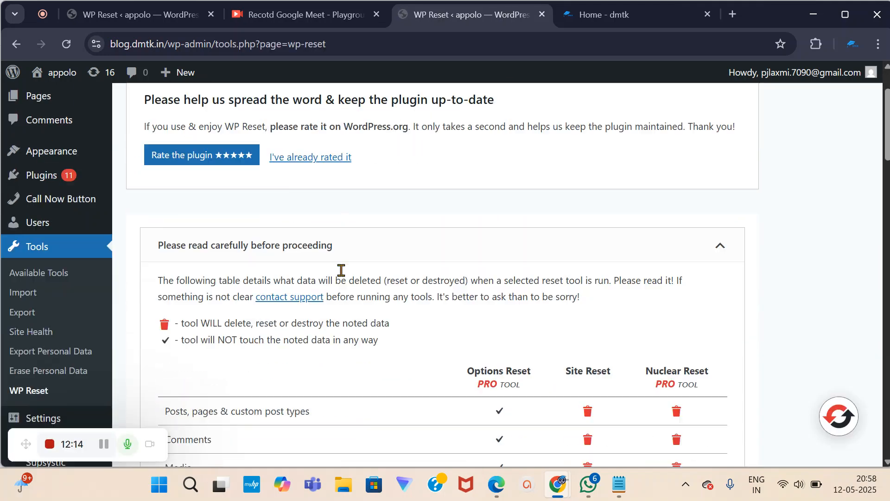
scroll(342, 276, down, 10)
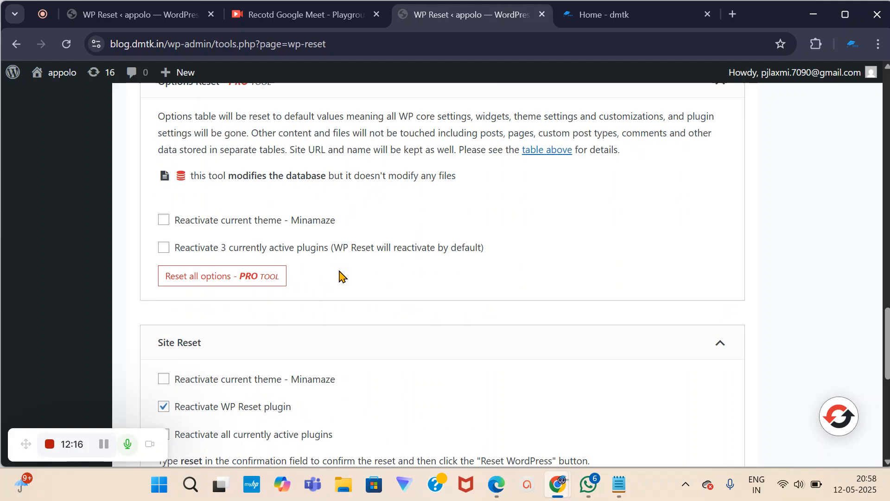
scroll(187, 293, down, 4)
scroll(187, 293, down, 2)
scroll(197, 263, up, 1)
Enter 'reset' to confirm, reset the site to defaults, and open the live site in a new tab.
click(198, 227)
text(reset)
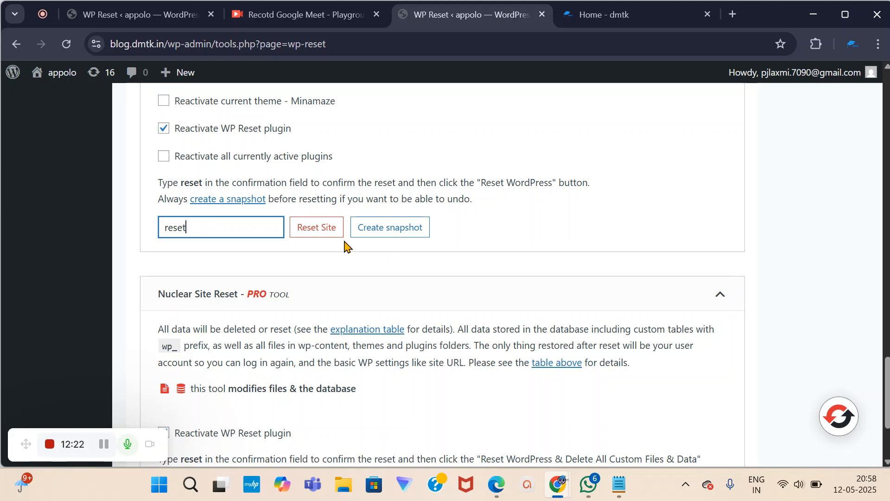
click(316, 228)
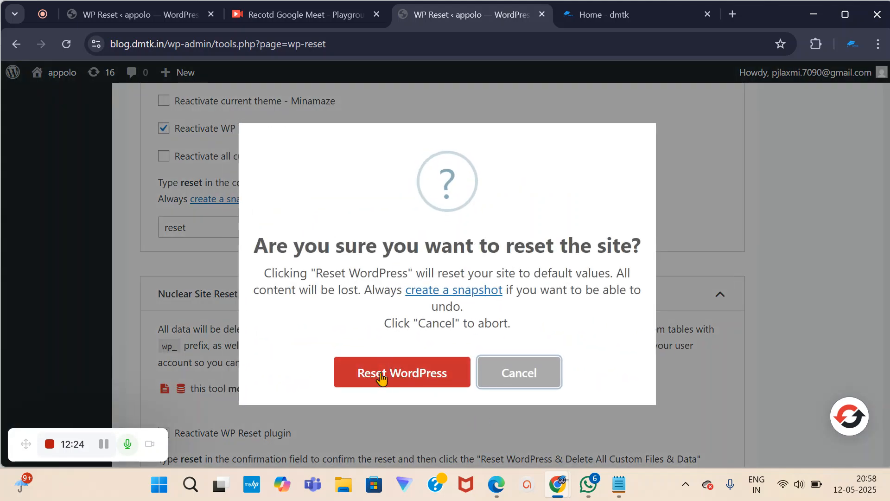
click(420, 378)
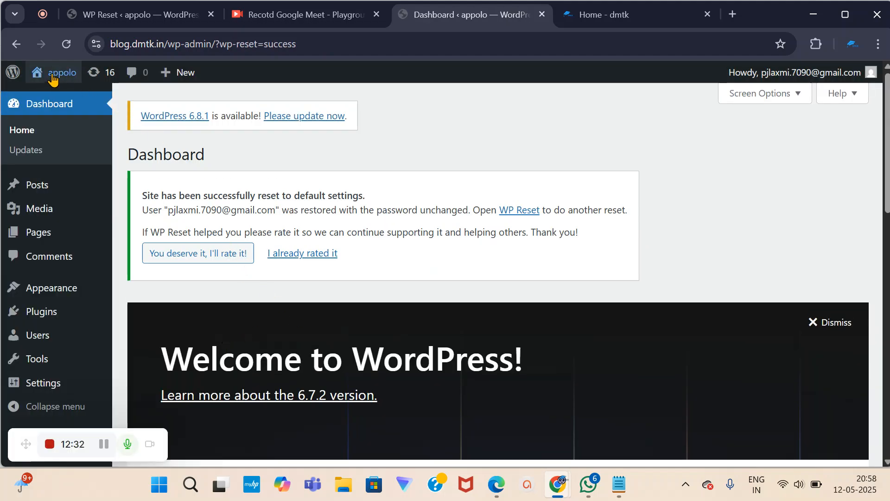
mouse_move(53, 73)
right_click(52, 100)
click(75, 113)
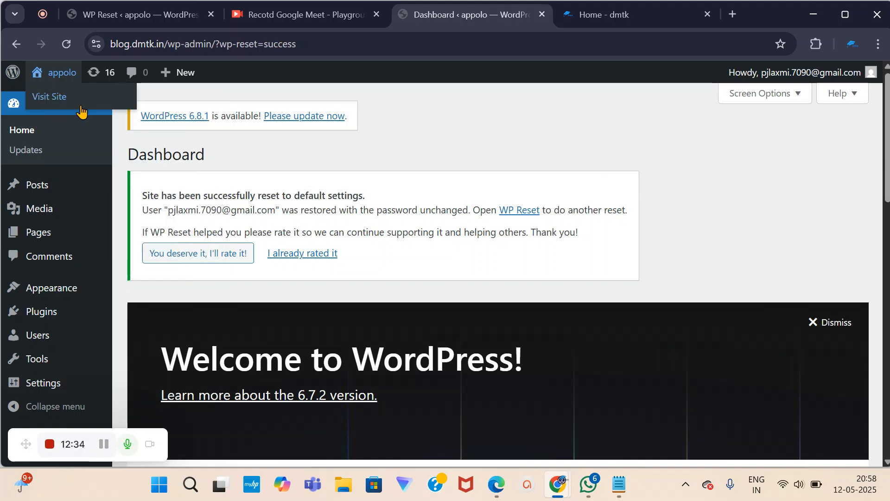
Reload the live site to view its default Blog page, then highlight 'wp reset' in the notes.
click(523, 15)
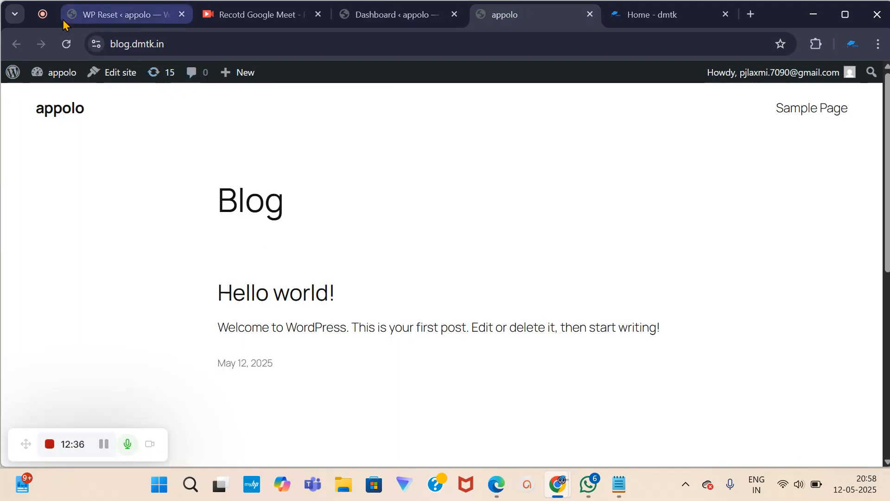
click(68, 52)
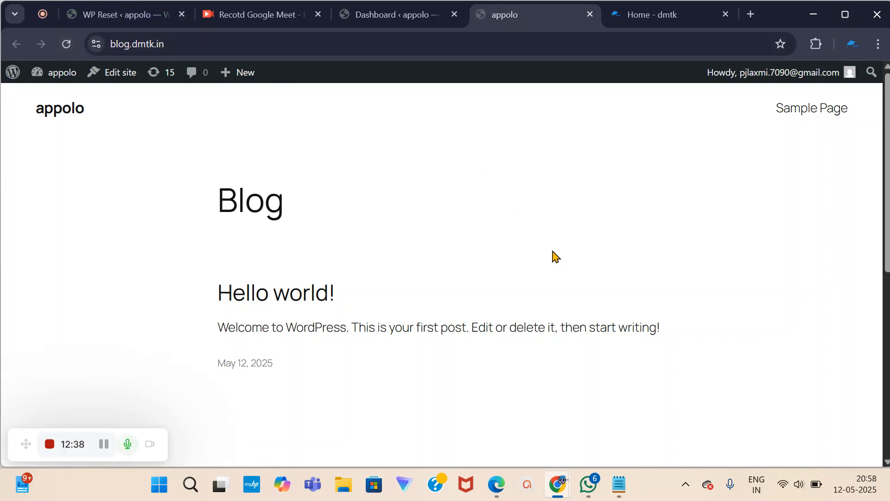
scroll(564, 248, down, 3)
scroll(563, 248, down, 5)
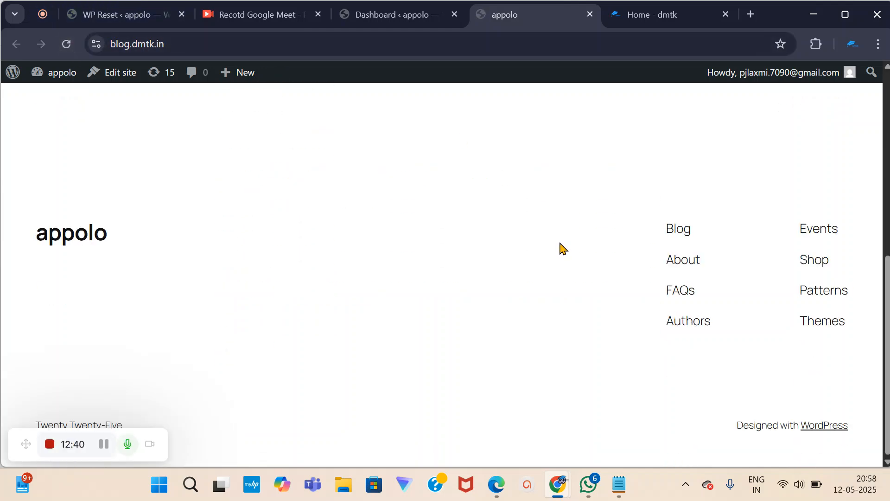
scroll(563, 248, up, 8)
click(366, 19)
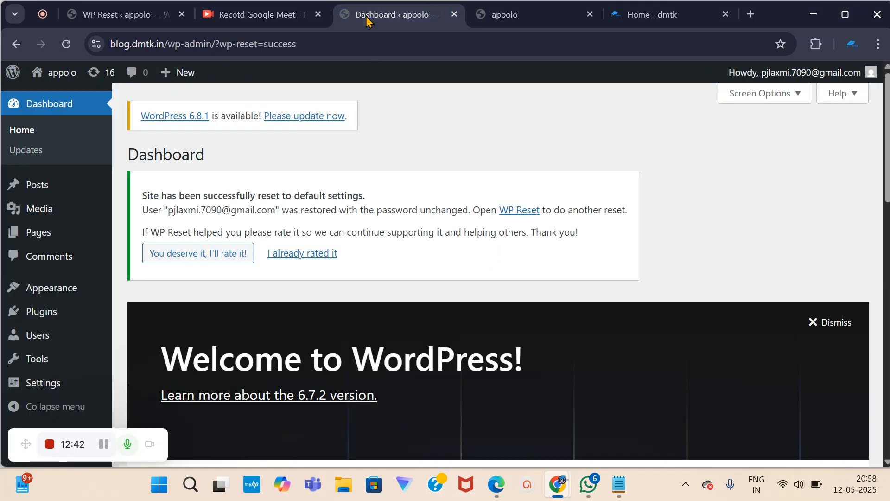
click(619, 485)
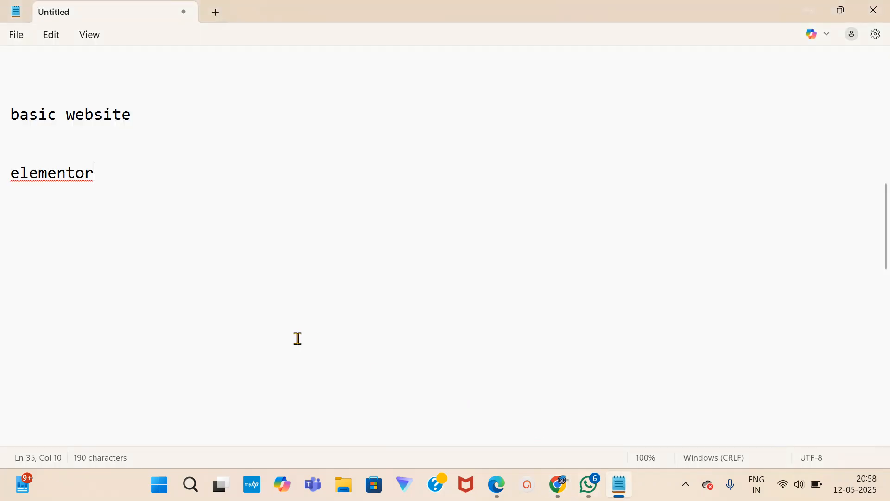
scroll(95, 213, up, 4)
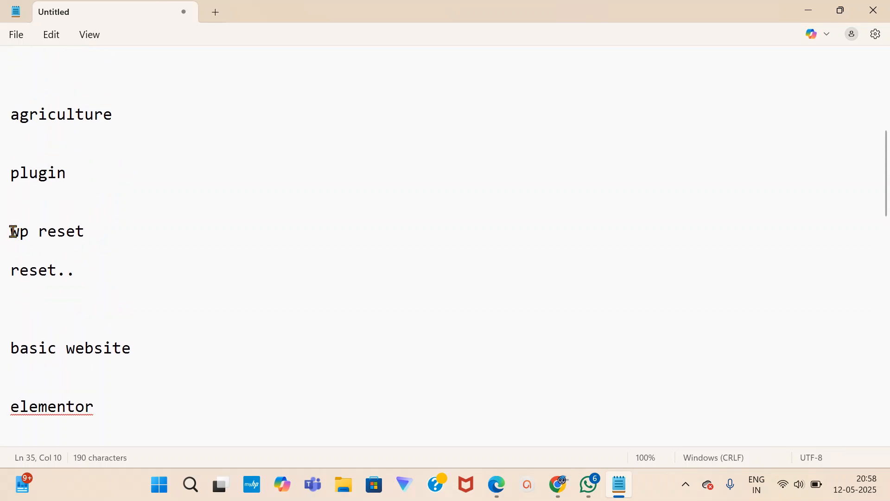
drag(11, 233, 65, 237)
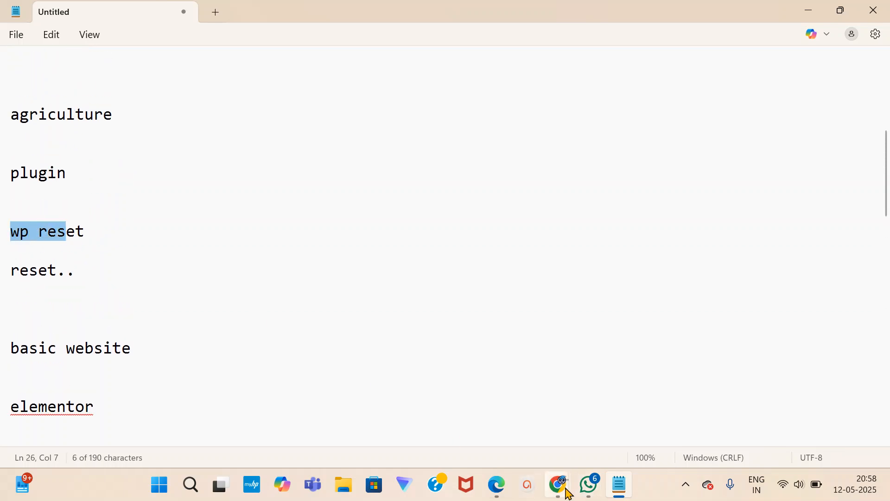
Reload the live site again and scroll through the freshly reset WordPress Dashboard.
mouse_move(559, 484)
click(508, 437)
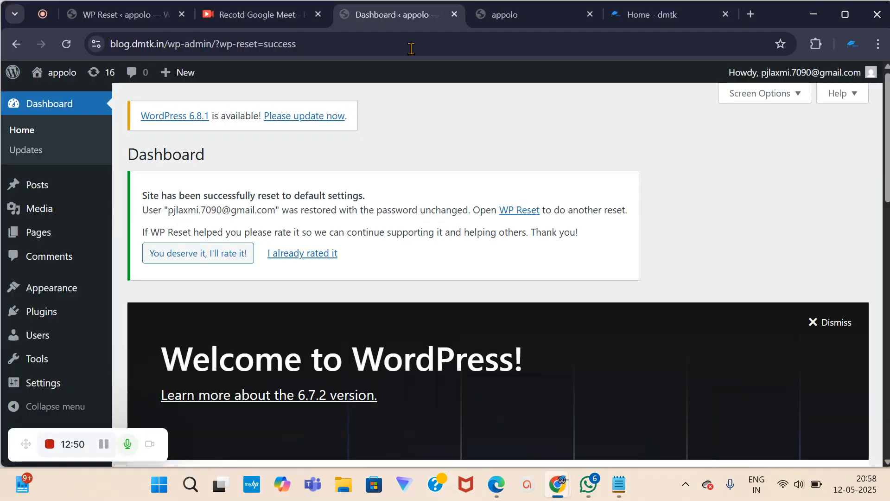
click(495, 14)
click(67, 44)
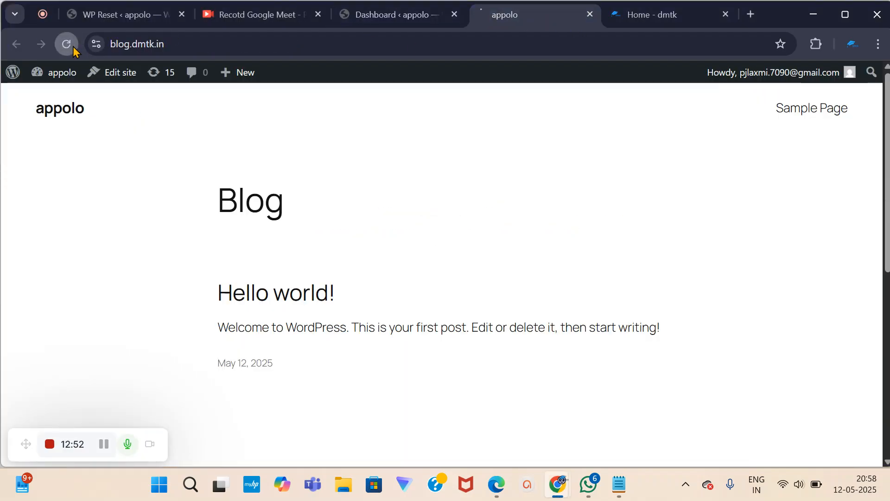
scroll(349, 284, down, 6)
scroll(348, 283, up, 5)
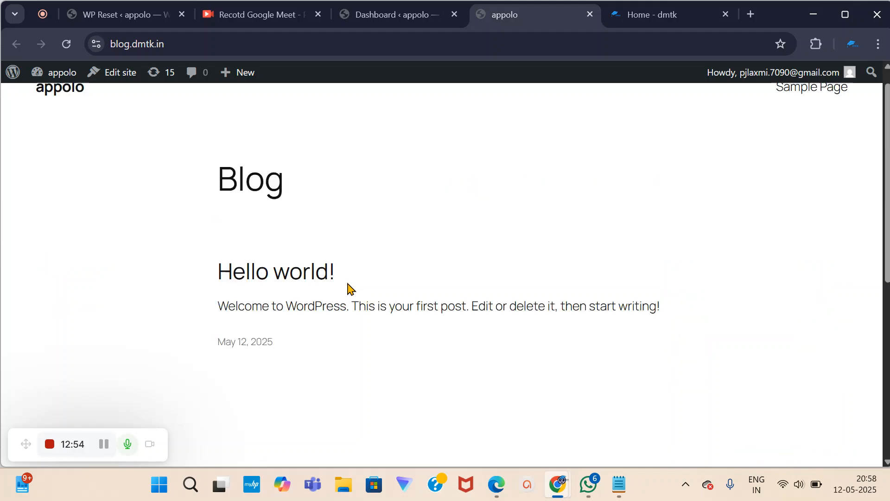
click(435, 18)
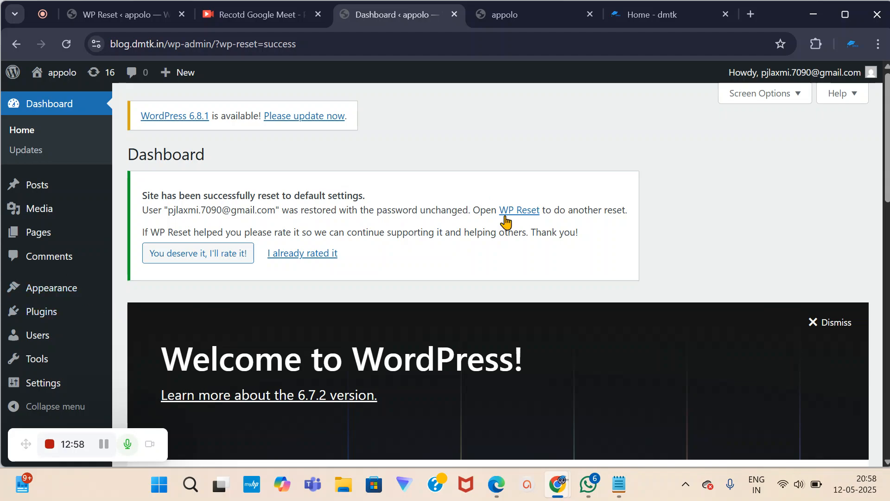
scroll(330, 382, down, 10)
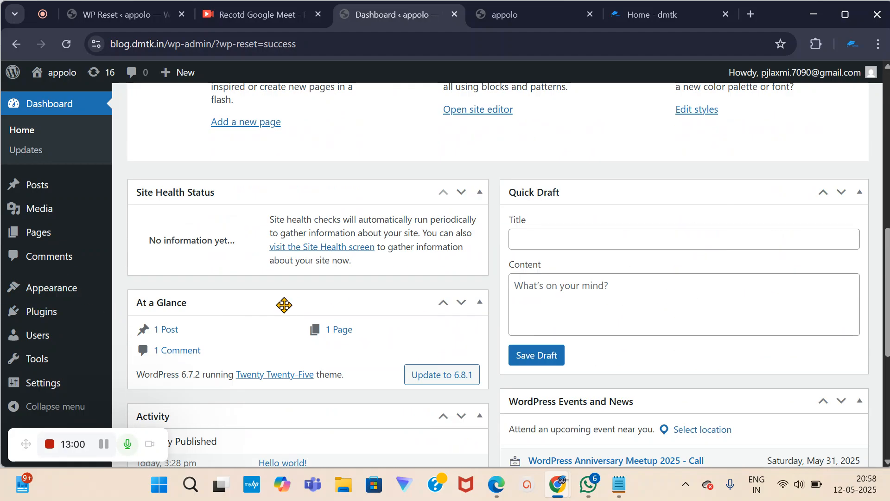
scroll(283, 305, down, 5)
scroll(398, 324, up, 15)
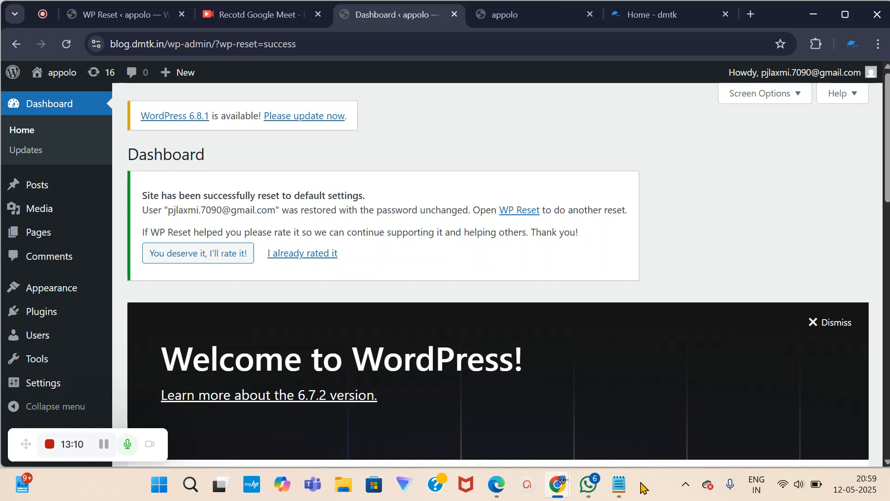
click(619, 485)
Type 'page...' on a new line right after 'elementor' in the notes.
scroll(69, 279, down, 2)
scroll(72, 283, down, 2)
drag(10, 173, 107, 170)
click(107, 170)
key(Return)
key(Return)
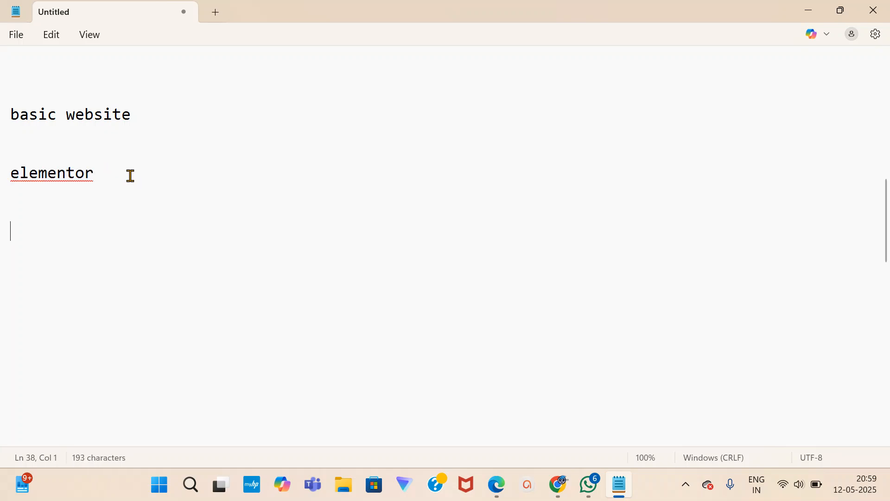
text(page...)
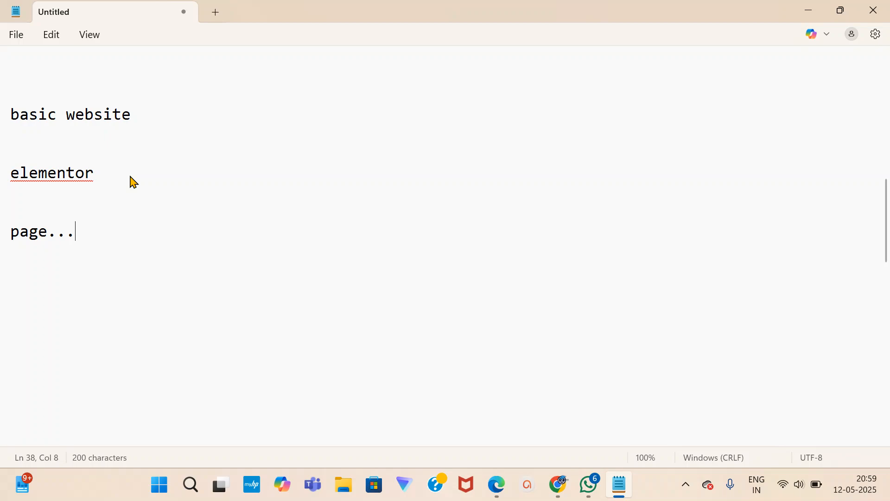
Add a blank page titled 'Home' under Pages, publish it, and exit to the Pages list.
mouse_move(558, 485)
click(461, 419)
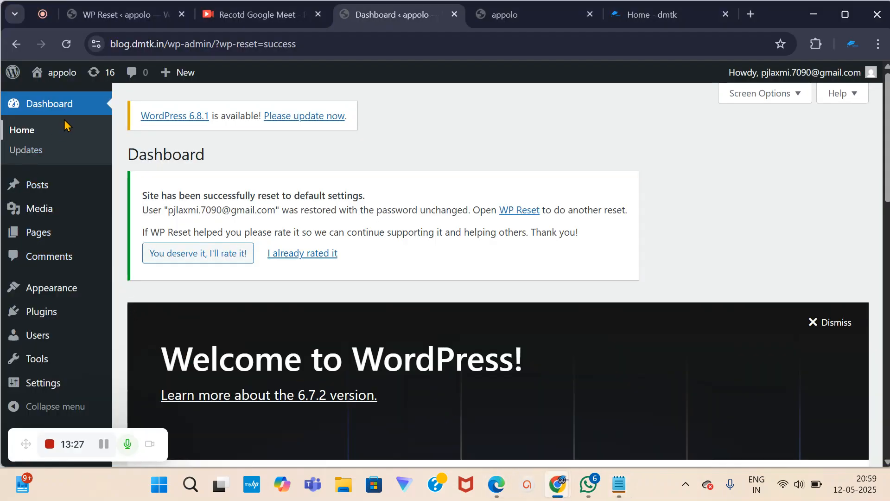
click(37, 236)
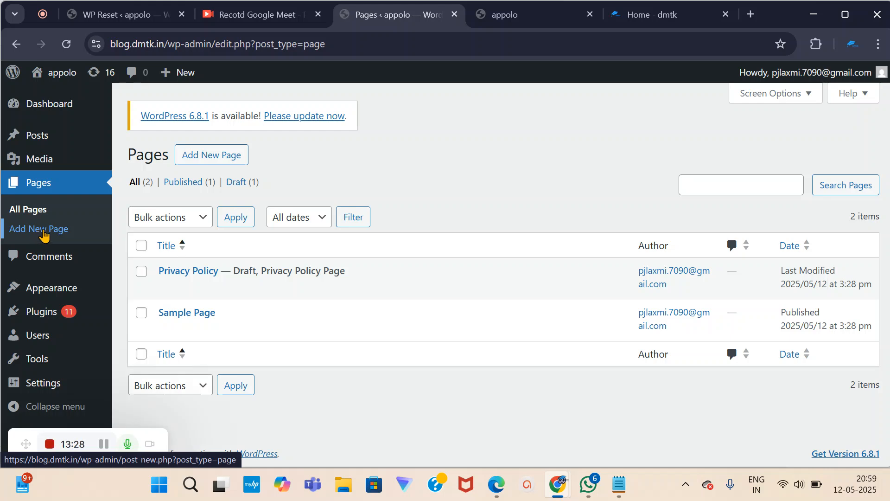
click(217, 160)
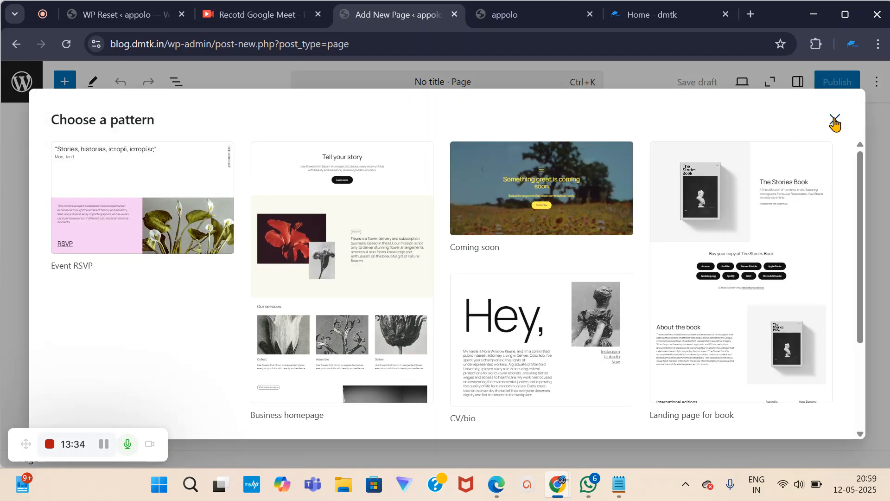
click(835, 122)
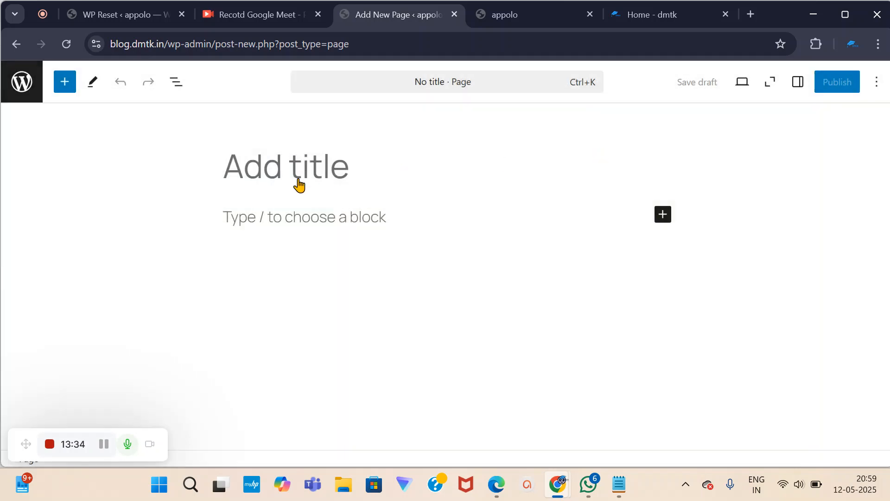
text(Home)
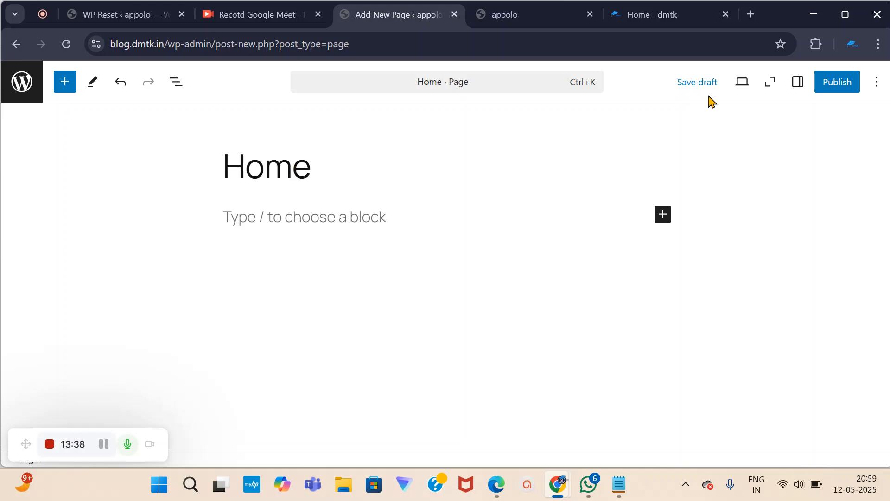
click(835, 87)
click(841, 90)
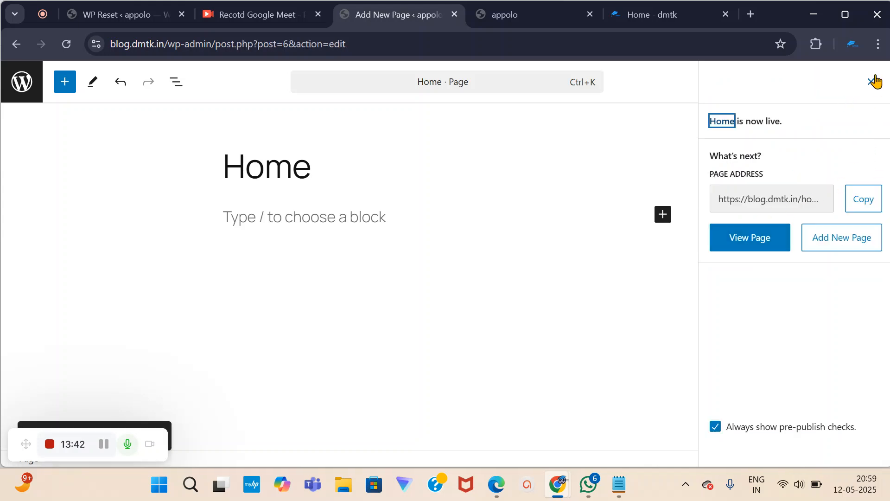
click(871, 82)
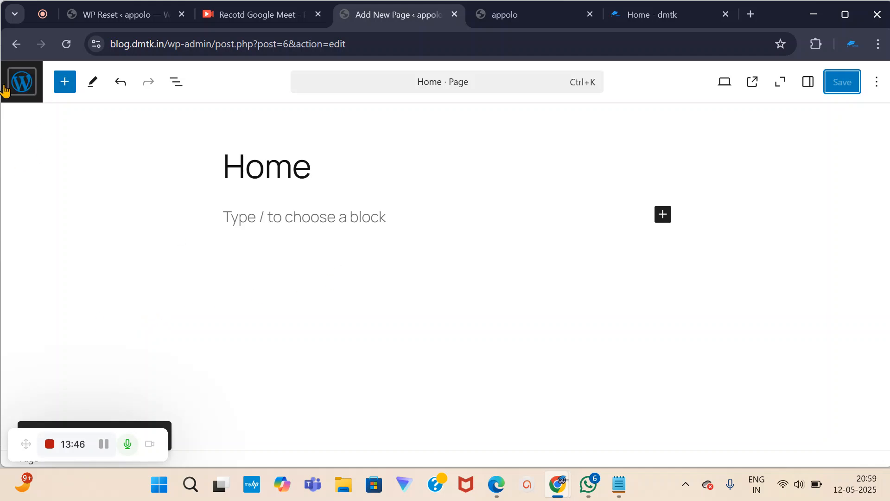
click(22, 81)
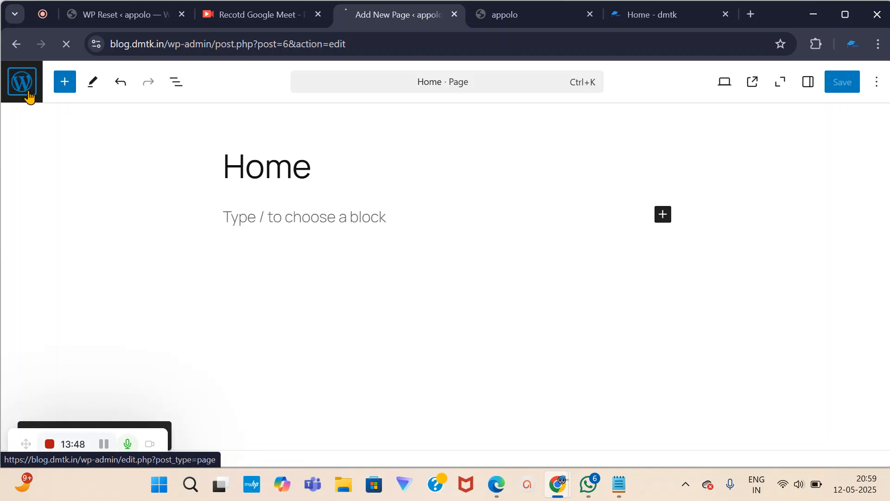
Append '...' to the notes line so it reads 'elementor...', then return to the Pages list.
click(619, 486)
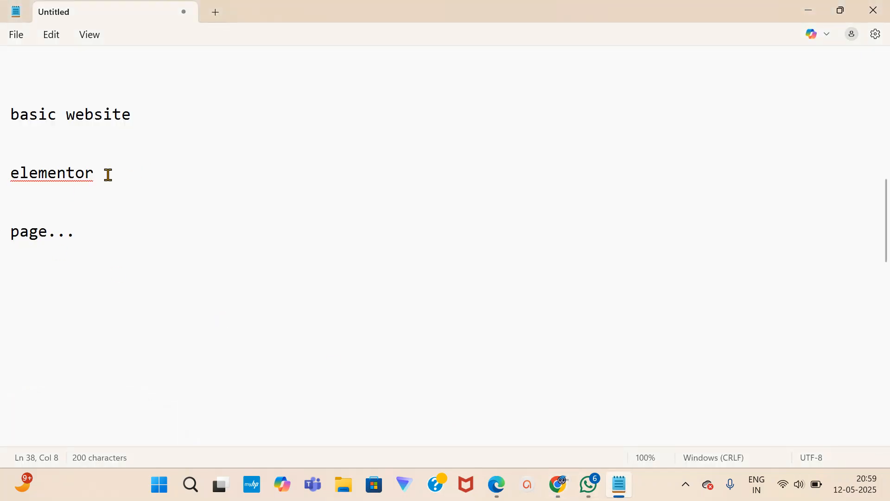
drag(14, 175, 99, 175)
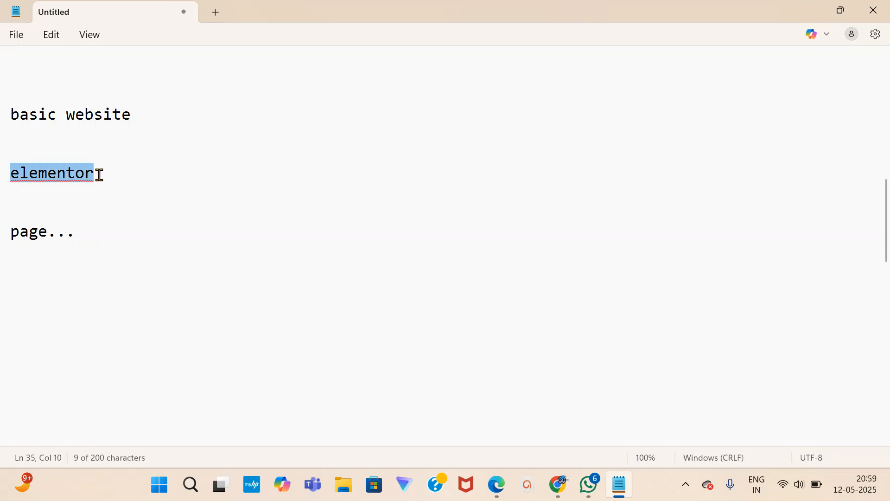
click(101, 175)
text(...)
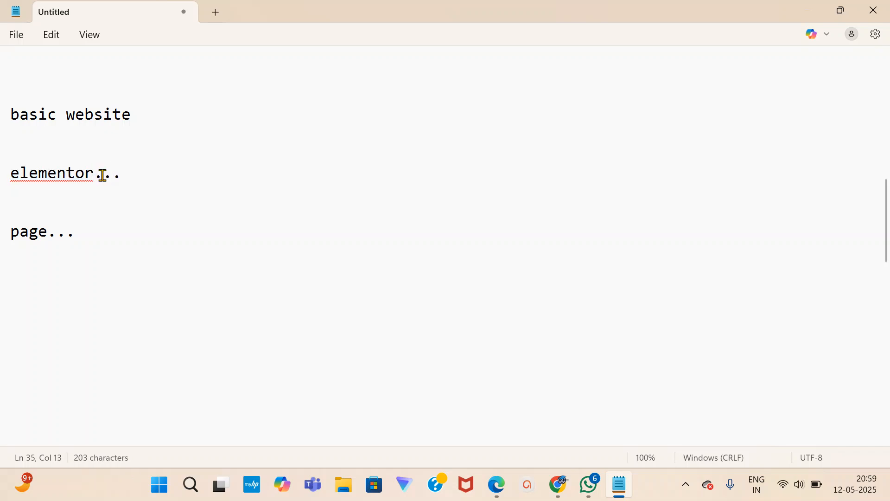
mouse_move(561, 491)
click(479, 445)
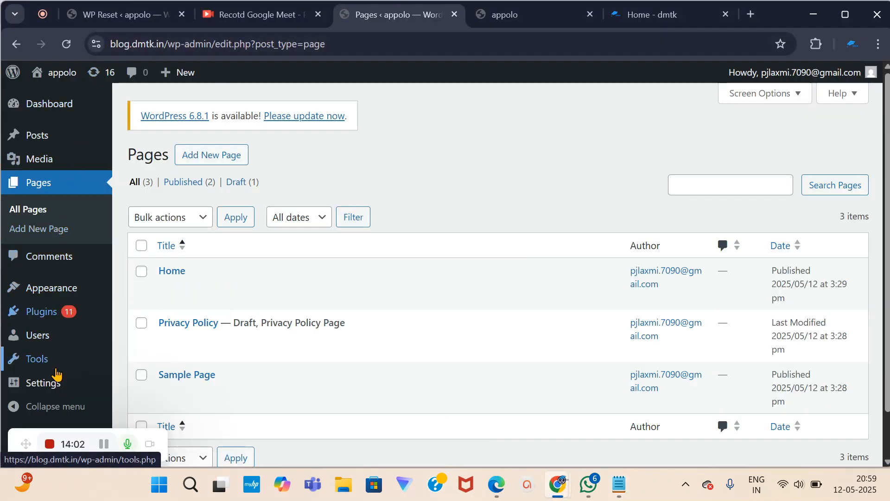
Search the plugin directory for 'elementor' and activate Elementor Website Builder.
scroll(57, 378, down, 1)
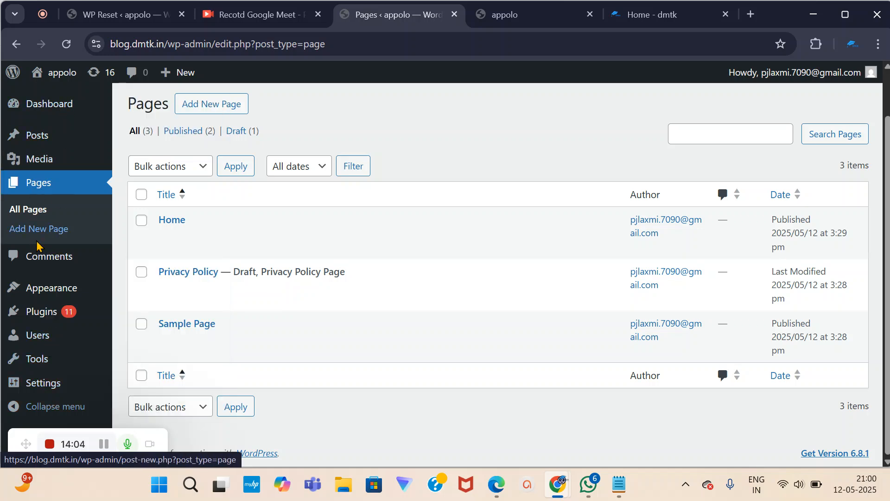
mouse_move(40, 318)
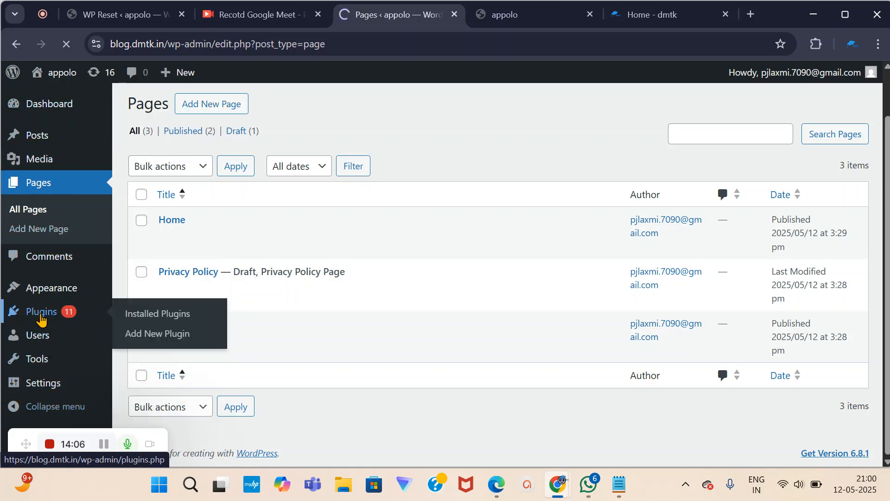
click(215, 158)
click(623, 195)
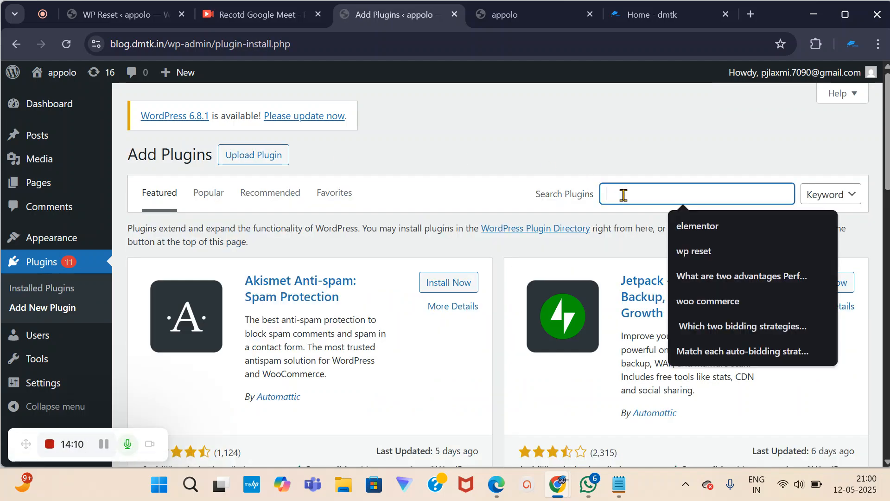
click(687, 227)
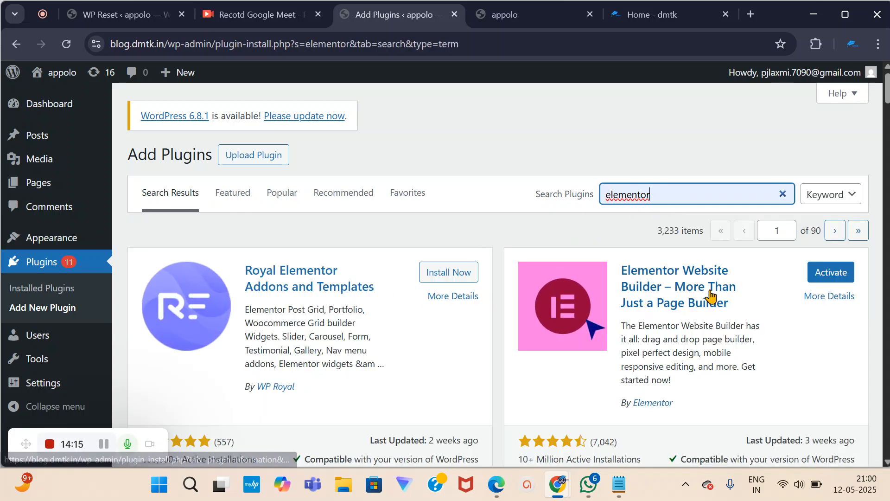
scroll(671, 306, down, 2)
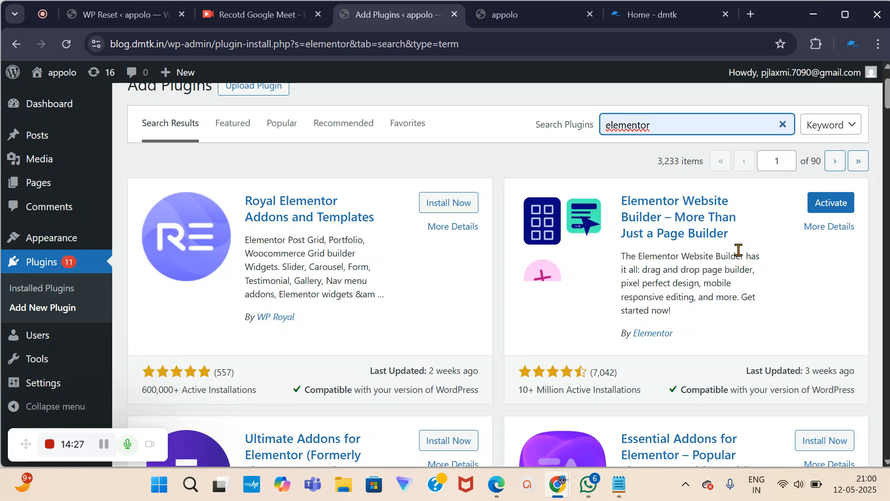
click(828, 207)
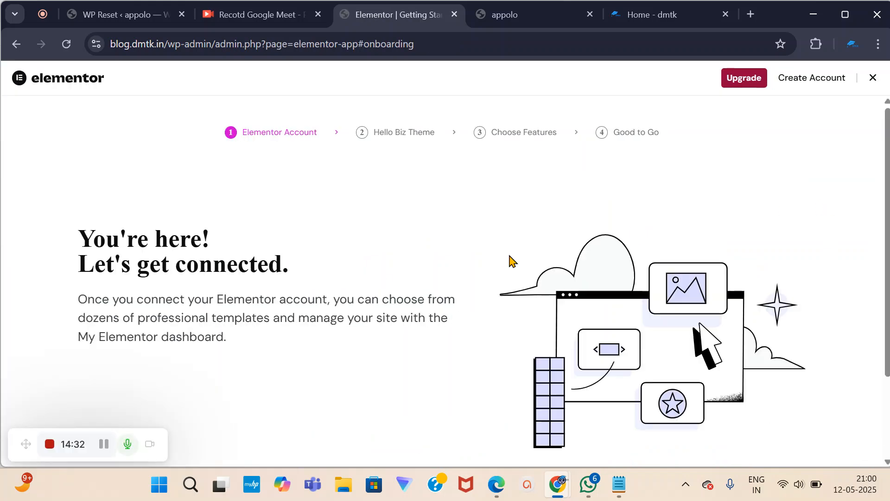
Skip the Elementor account, Hello Biz theme and Pro features setup steps, then return to WP Reset.
scroll(481, 199, down, 2)
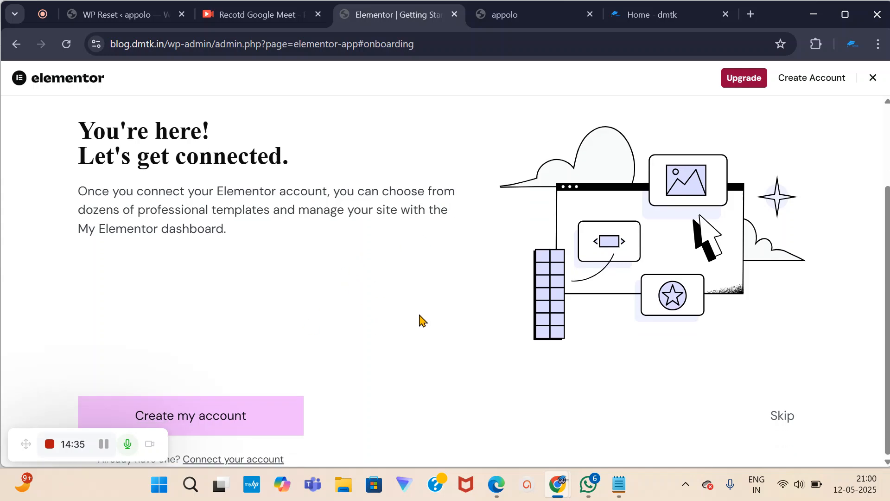
click(783, 414)
scroll(688, 358, down, 2)
click(781, 414)
scroll(682, 370, down, 2)
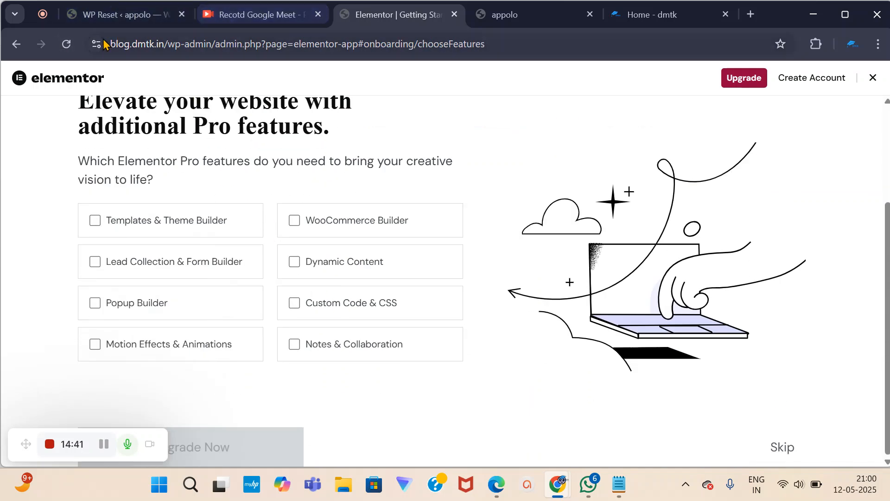
click(784, 449)
click(159, 4)
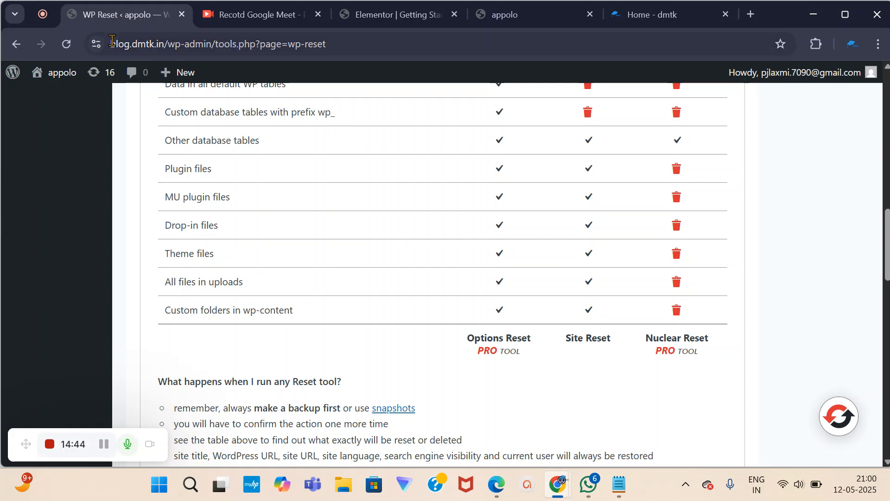
mouse_move(61, 80)
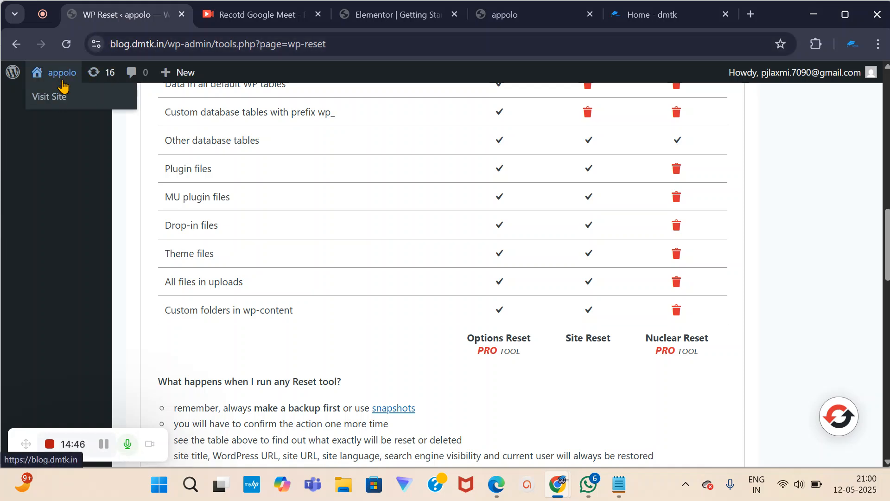
Go to the WordPress admin and reload the Pages list showing Home, Privacy Policy and Sample Page.
click(11, 76)
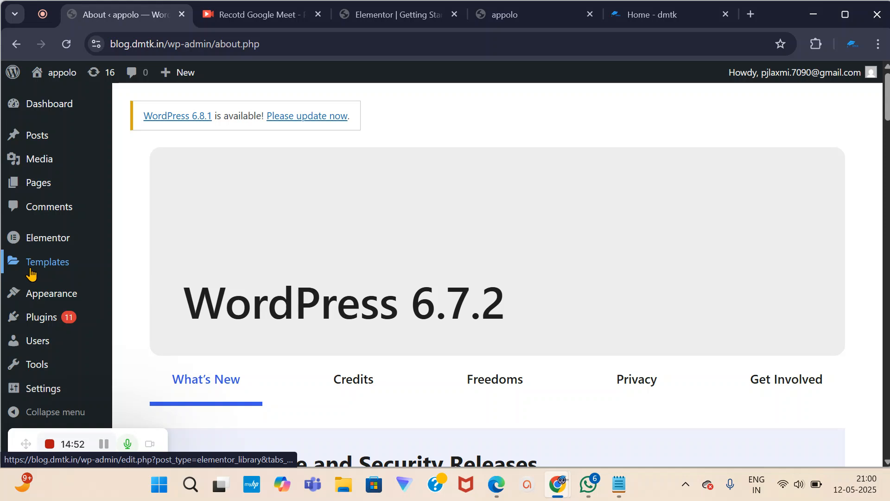
mouse_move(45, 253)
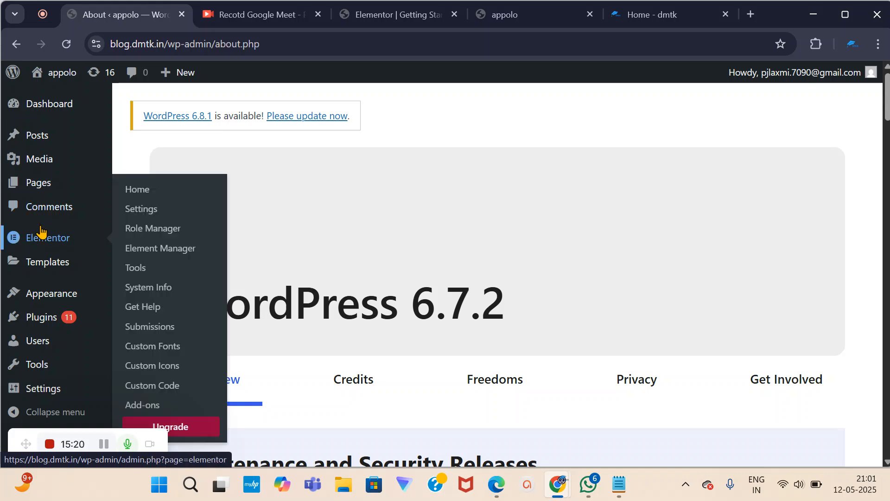
click(41, 184)
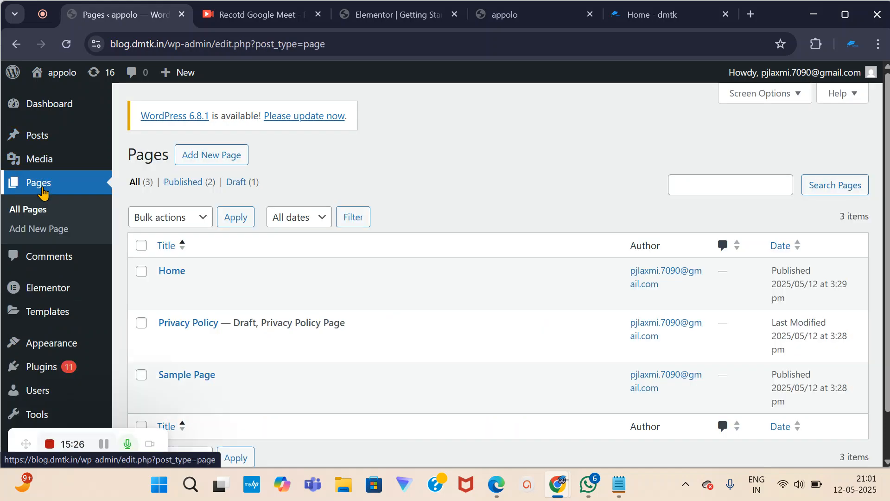
mouse_move(233, 269)
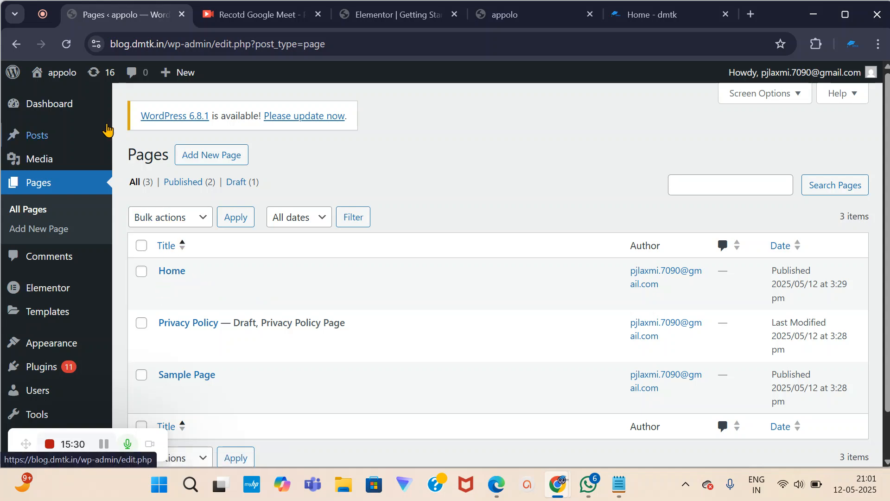
click(68, 44)
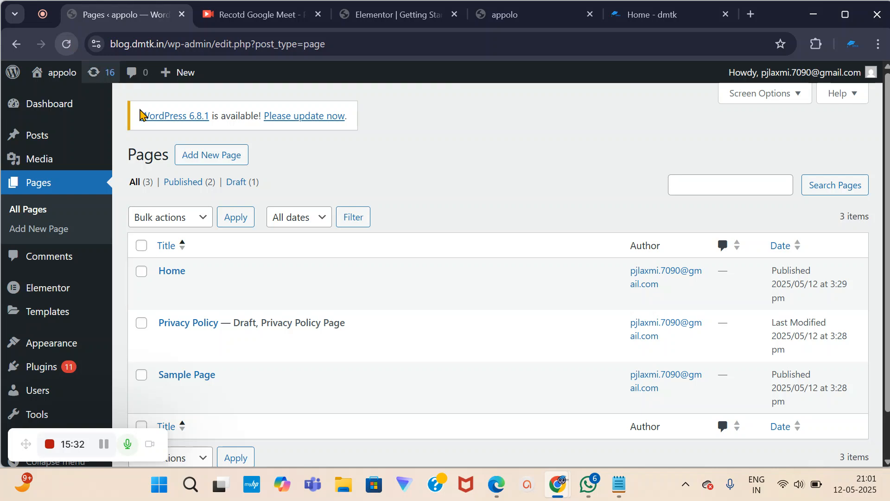
Open the Home page, dismiss the Choose a pattern dialog, and launch it with Edit with Elementor.
click(172, 273)
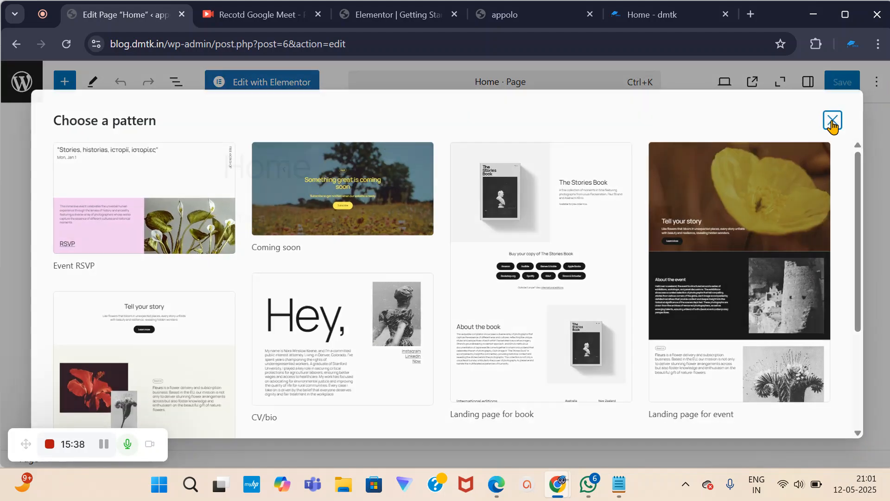
click(835, 121)
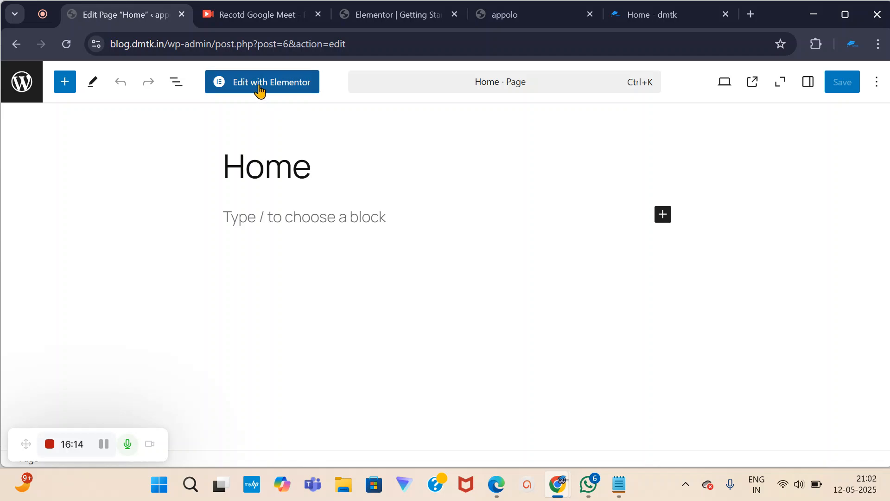
click(259, 88)
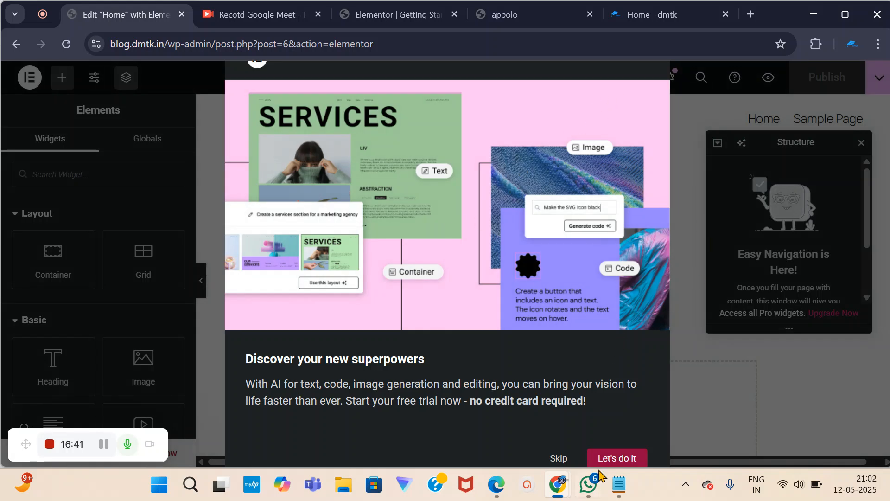
Skip the AI trial promotion and close the Structure window to reveal the empty Home page canvas.
click(559, 459)
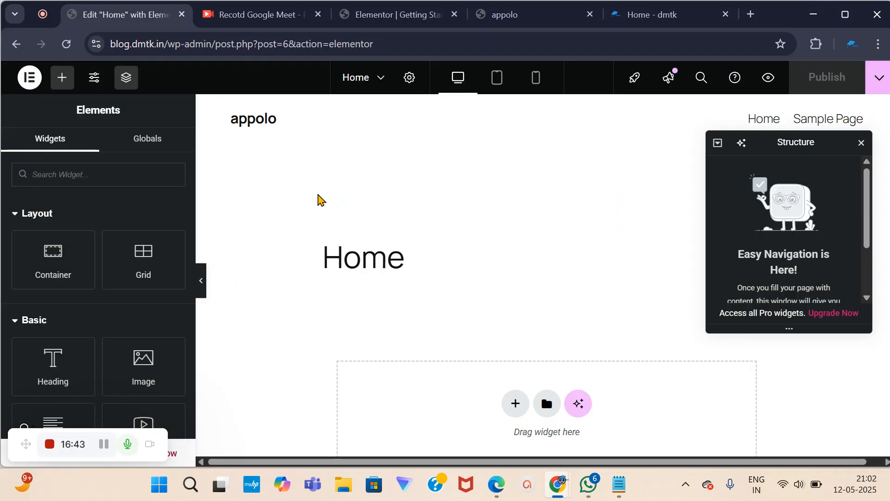
click(861, 142)
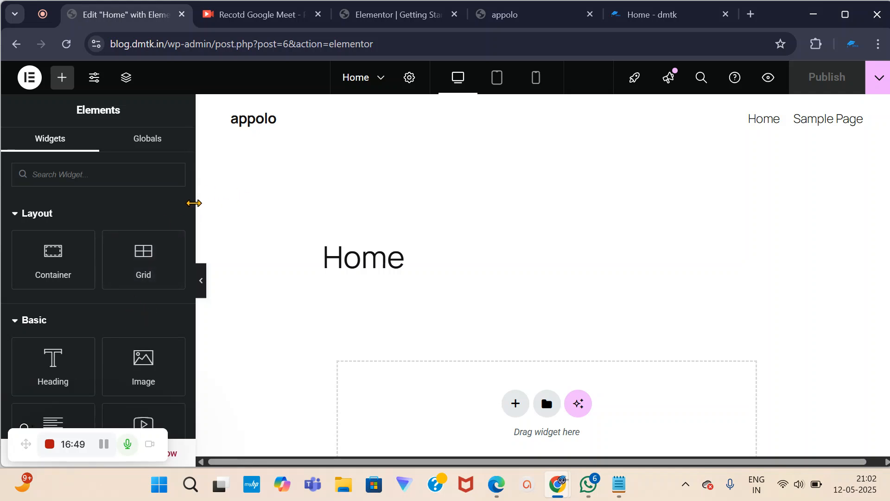
key(XF86MonBrightnessUp)
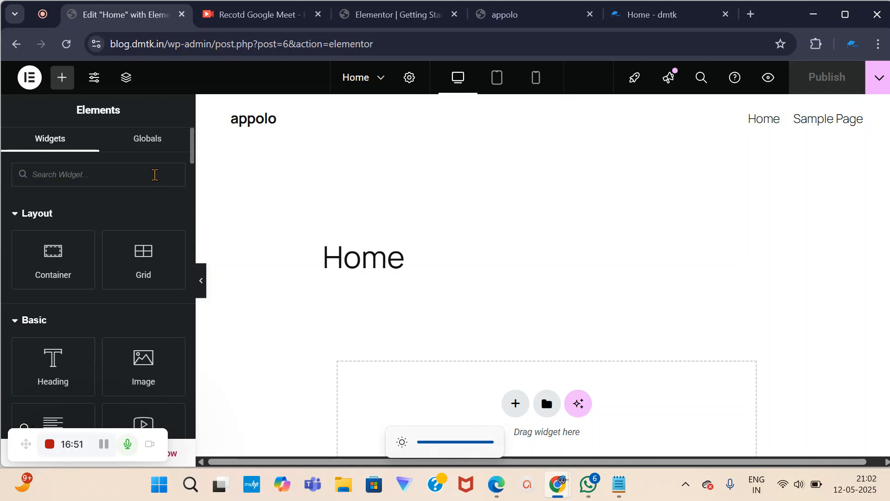
scroll(427, 354, down, 6)
scroll(429, 347, up, 5)
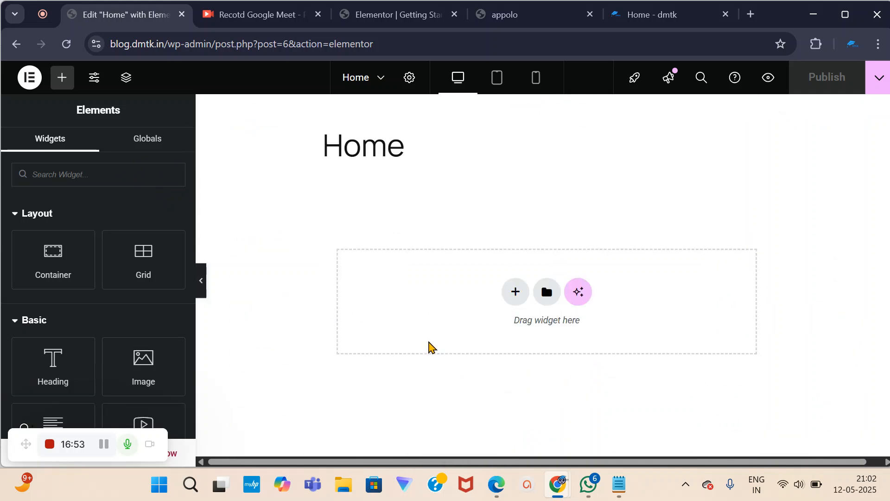
scroll(602, 215, up, 1)
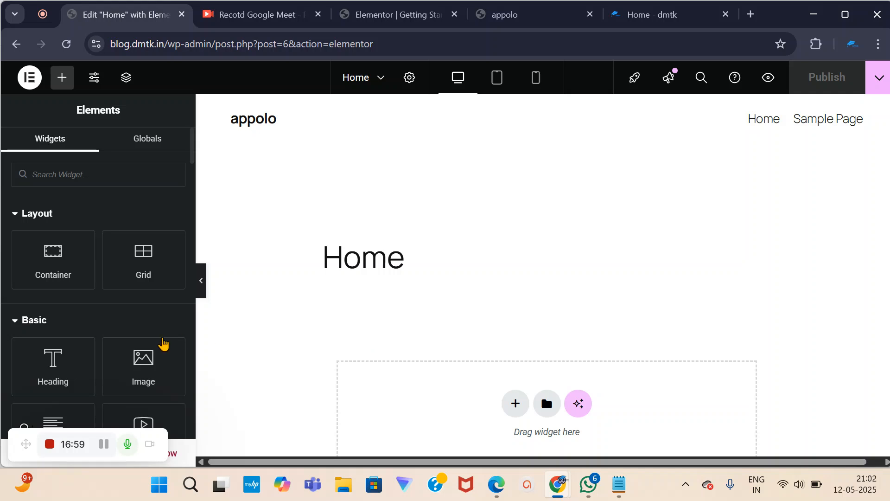
scroll(522, 370, down, 4)
scroll(271, 364, up, 5)
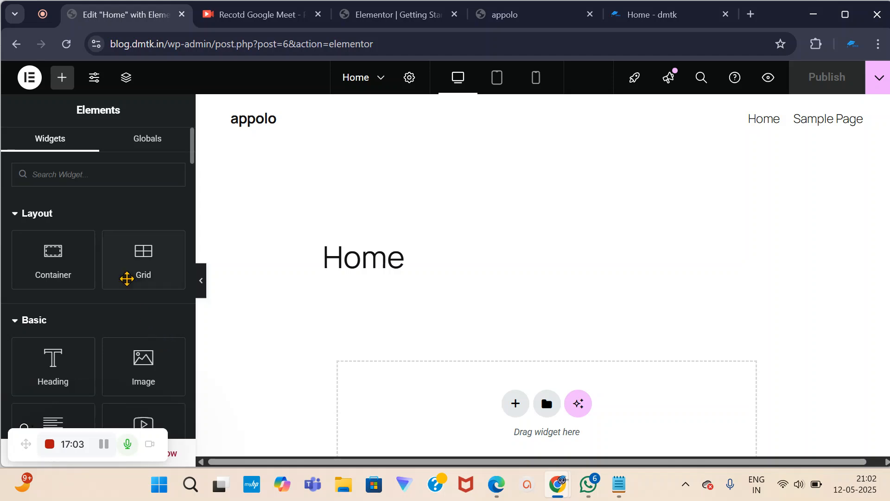
scroll(127, 277, down, 12)
scroll(117, 345, down, 10)
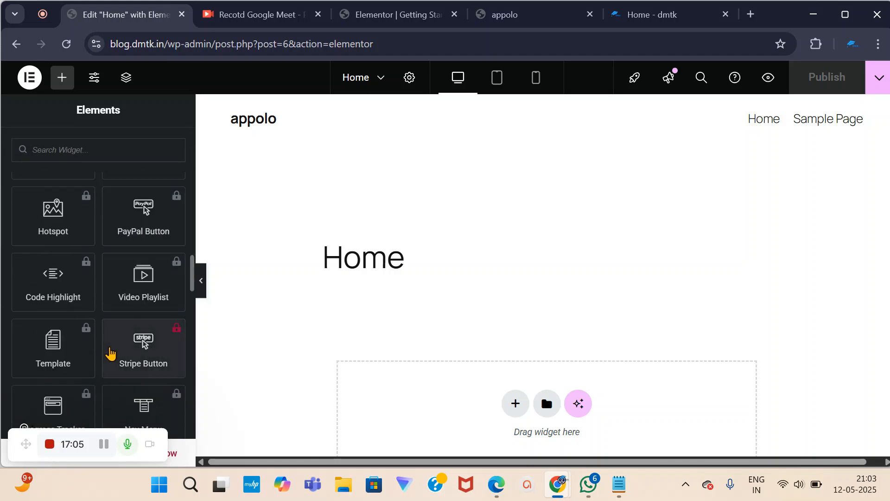
scroll(113, 336, up, 5)
scroll(114, 340, up, 15)
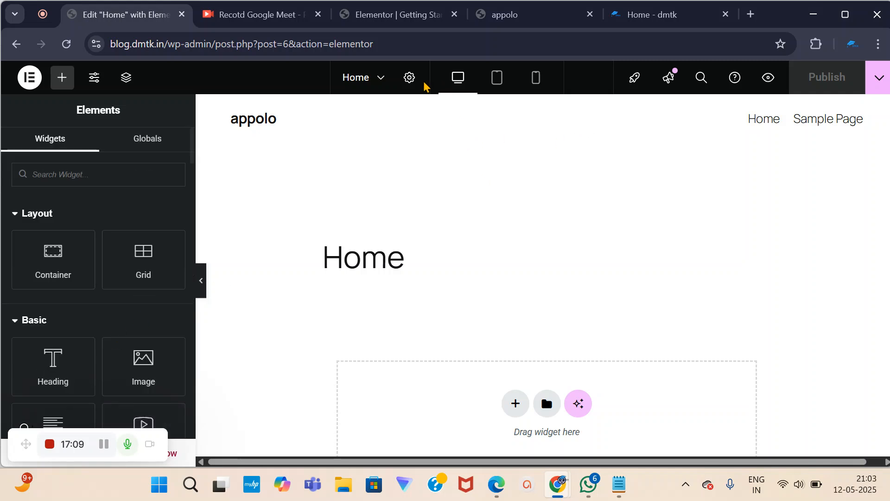
Set the Home page's Page Layout to Elementor Full Width in Page Settings and preview the result.
click(408, 78)
scroll(64, 290, down, 3)
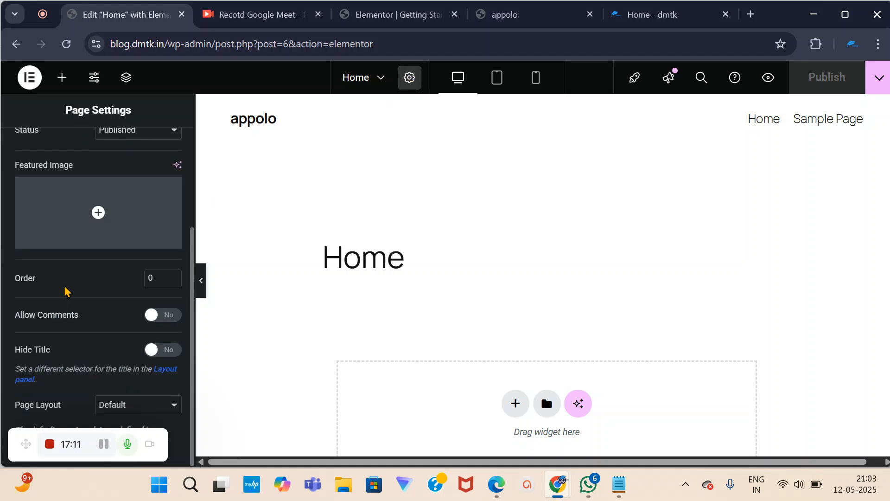
click(169, 405)
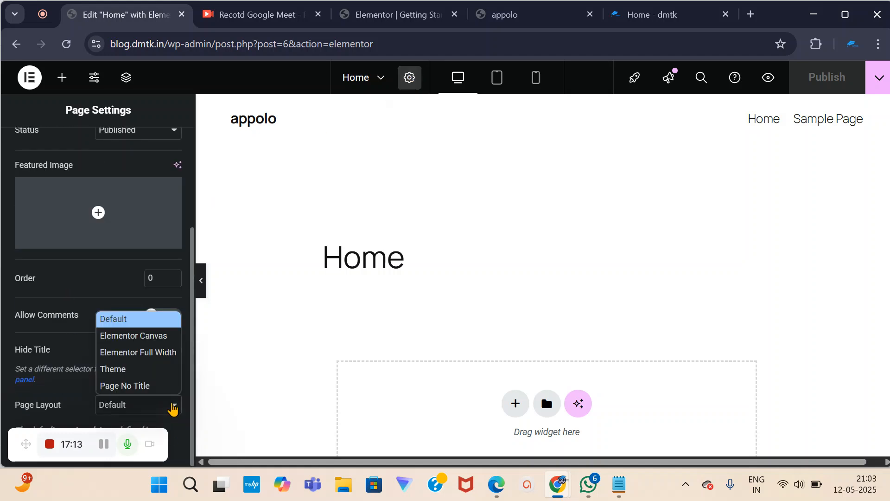
click(156, 352)
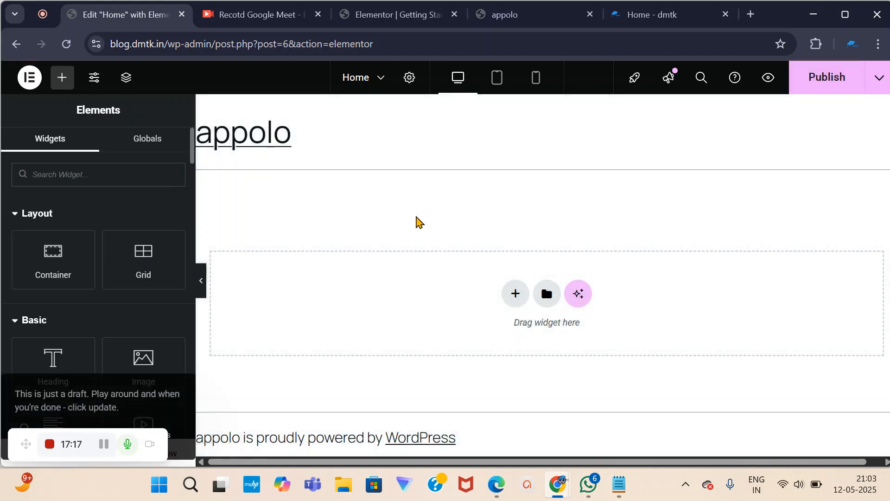
click(203, 281)
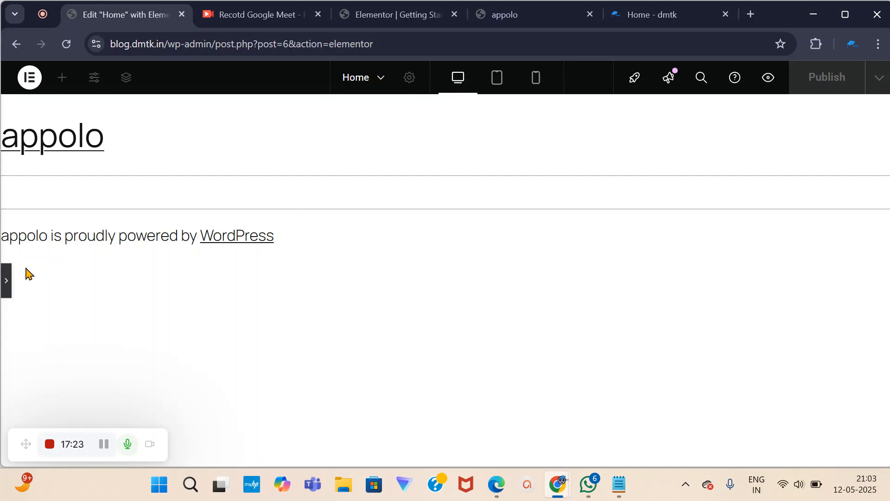
click(8, 281)
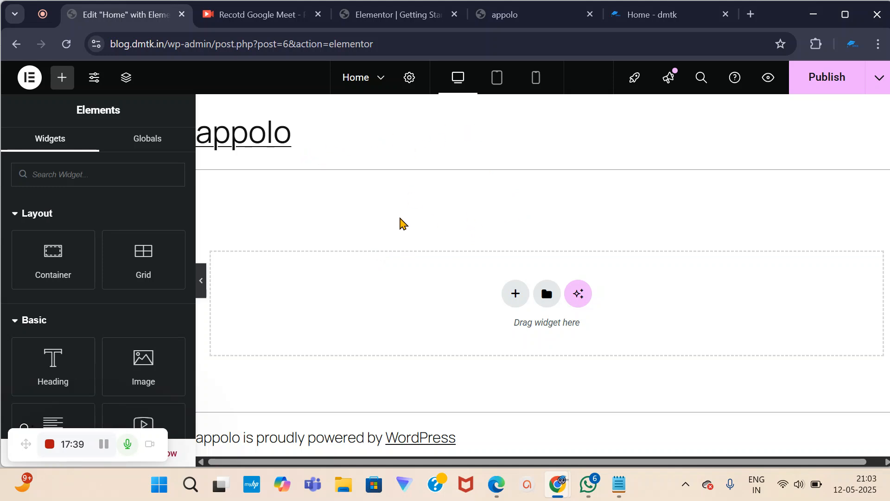
scroll(119, 248, down, 2)
scroll(118, 243, up, 2)
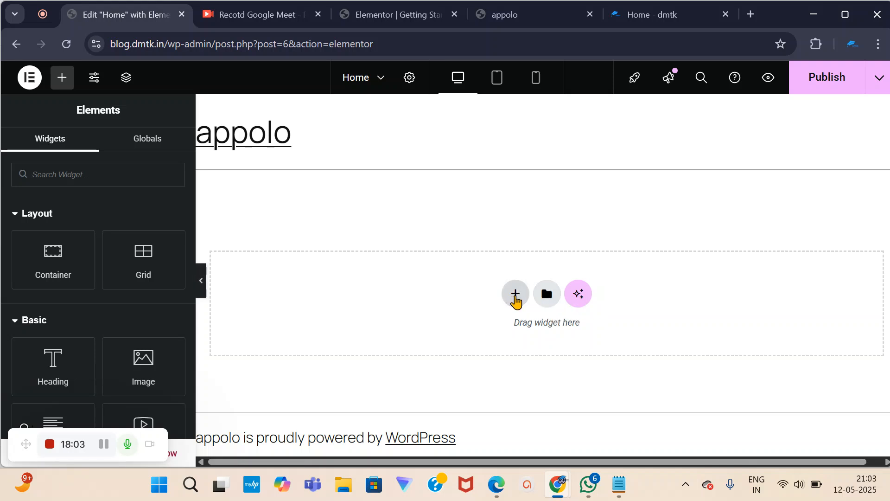
Insert a Flexbox container with a single-column structure below the appolo site title.
click(515, 298)
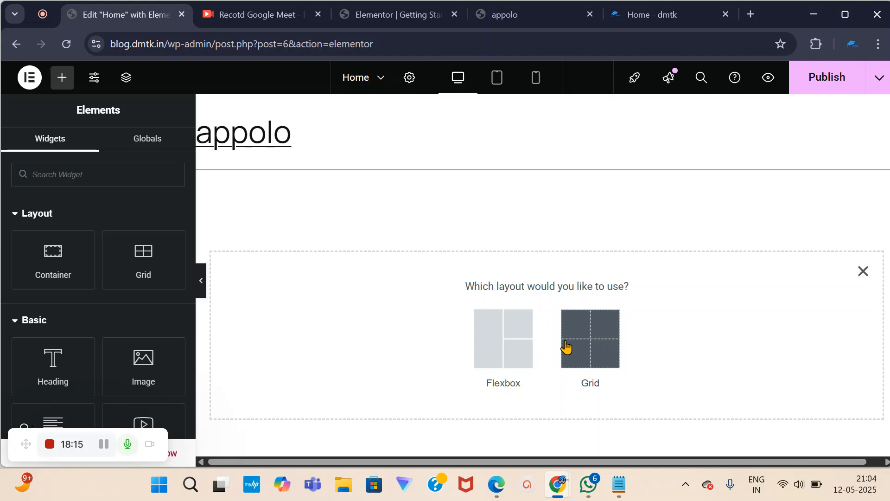
click(502, 343)
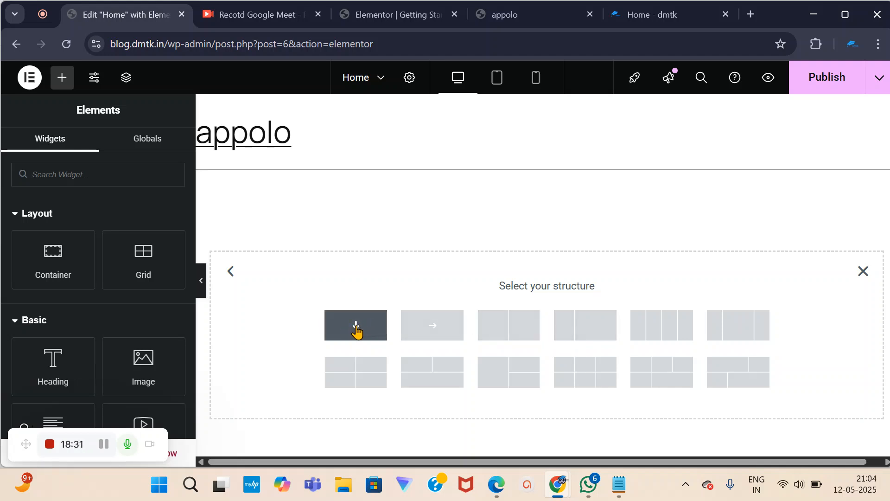
click(356, 332)
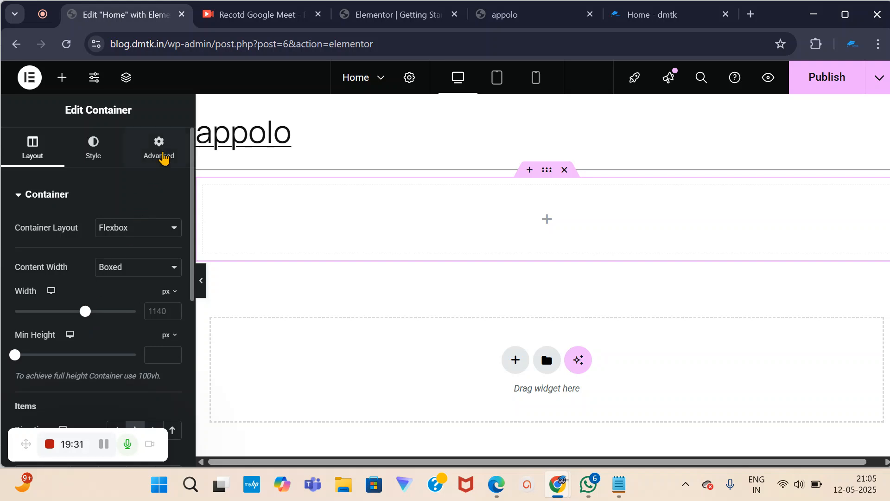
Collapse the container's layout options, open and close Site Settings, then show the Elements widget list.
click(16, 194)
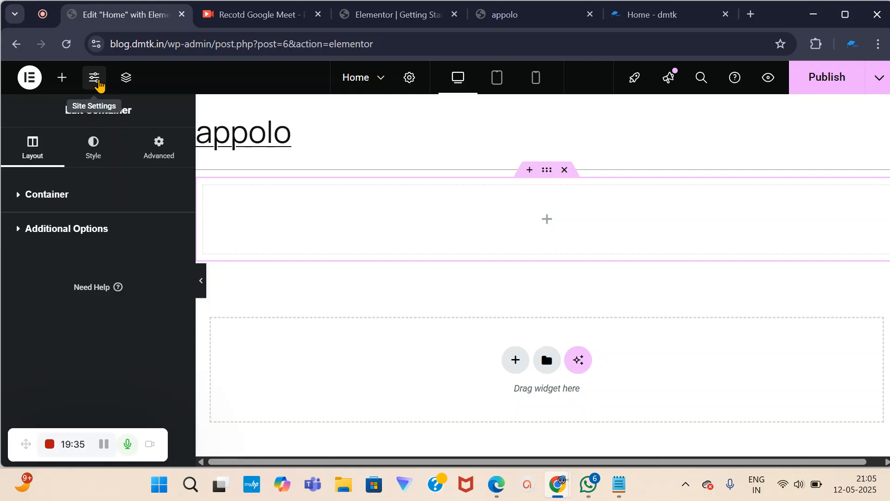
click(96, 85)
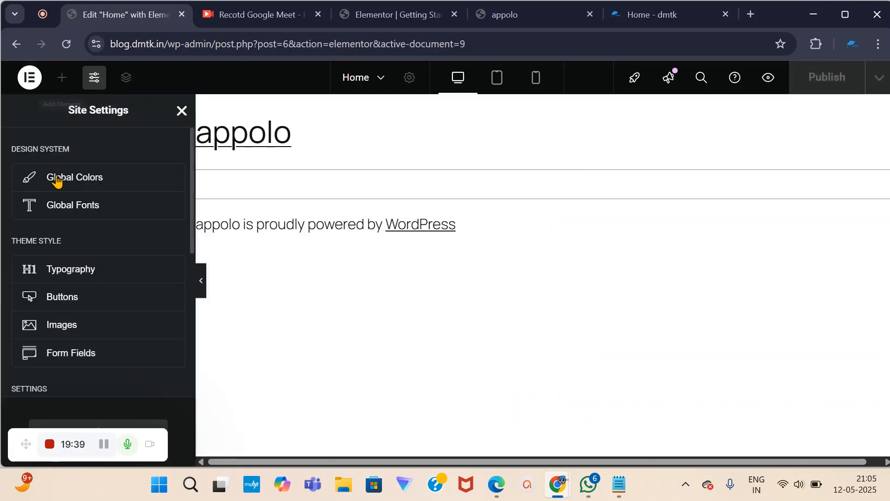
click(182, 111)
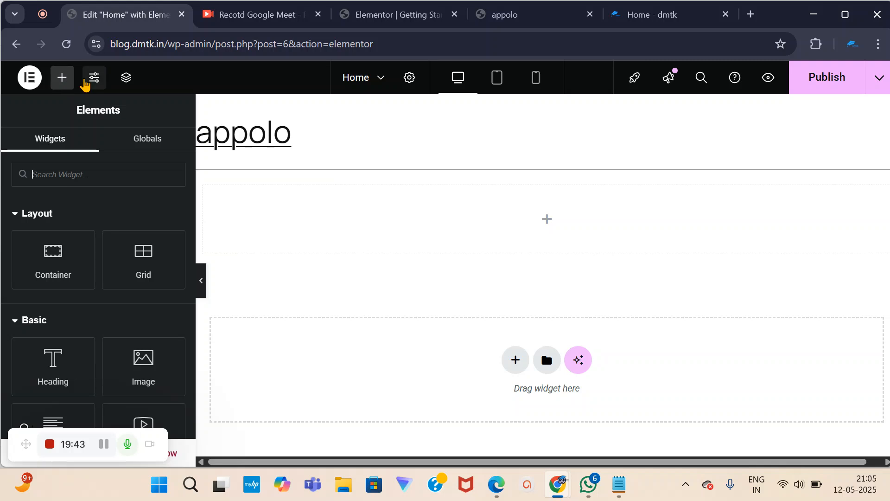
click(122, 184)
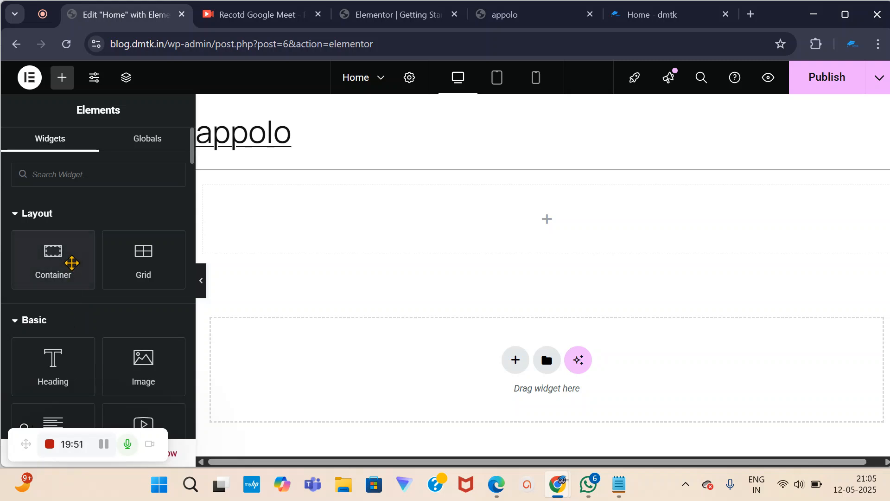
scroll(76, 308, down, 1)
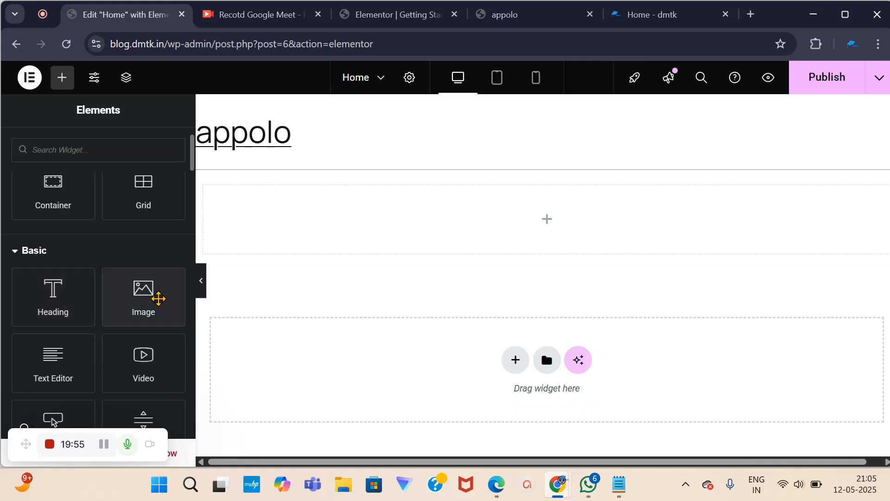
On the live dmtk.in homepage, select and review the hero heading and the yellow free-classes tagline.
click(649, 19)
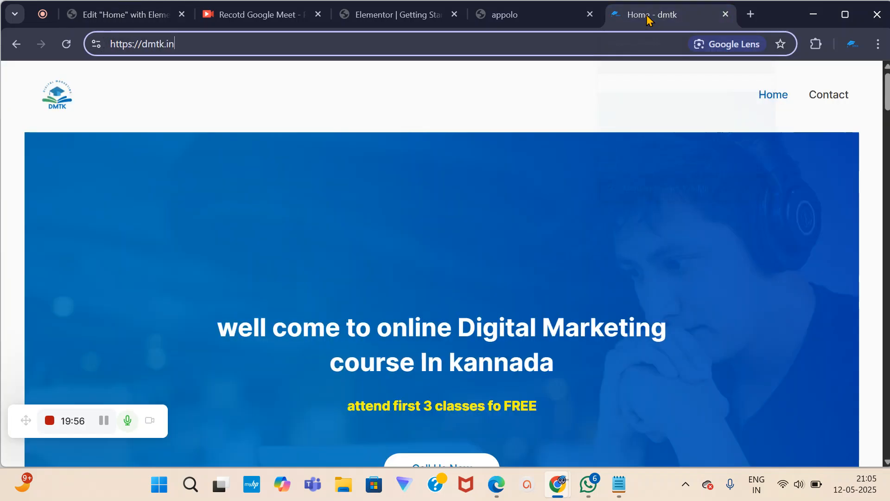
scroll(288, 352, down, 2)
scroll(532, 338, up, 2)
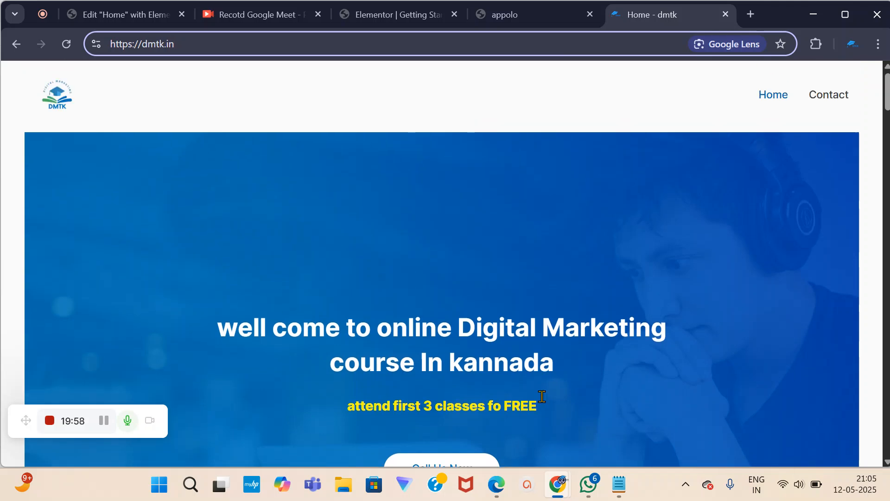
scroll(310, 243, down, 3)
drag(215, 181, 553, 209)
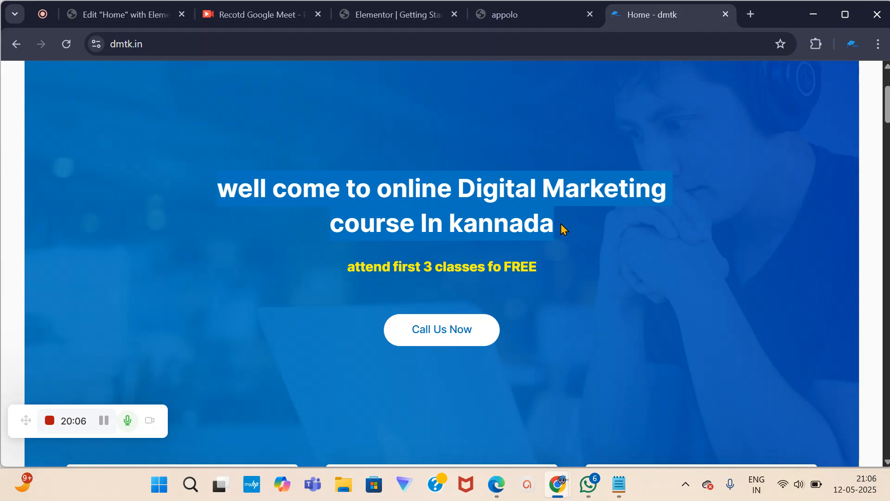
click(527, 238)
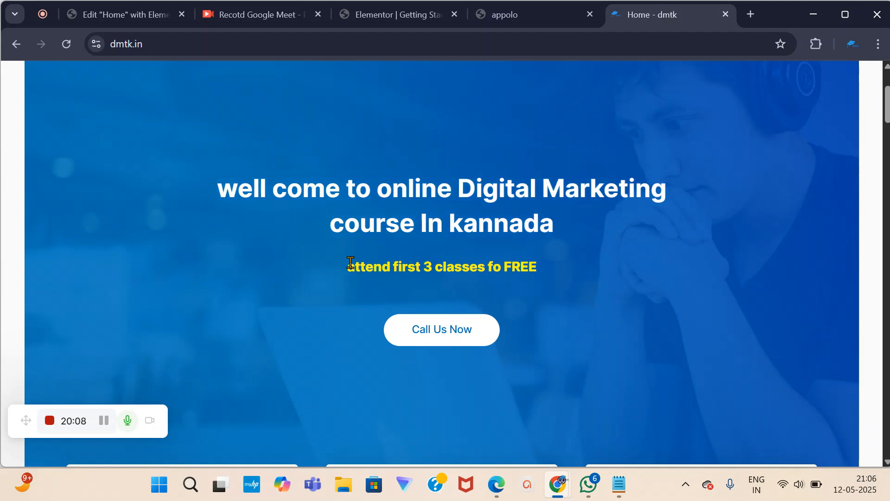
drag(348, 263, 397, 263)
drag(518, 267, 554, 268)
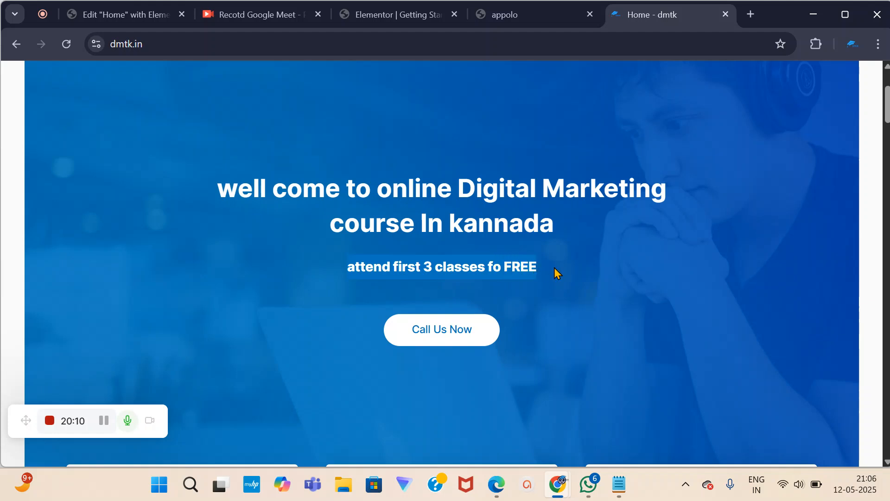
Confirm the Call Us Now button leads to the Contact page, then go back to the homepage.
scroll(523, 461, down, 1)
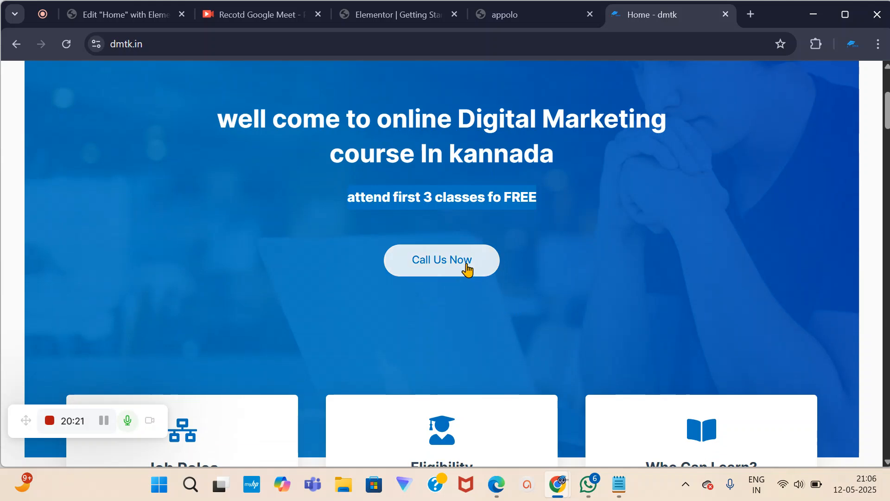
click(451, 271)
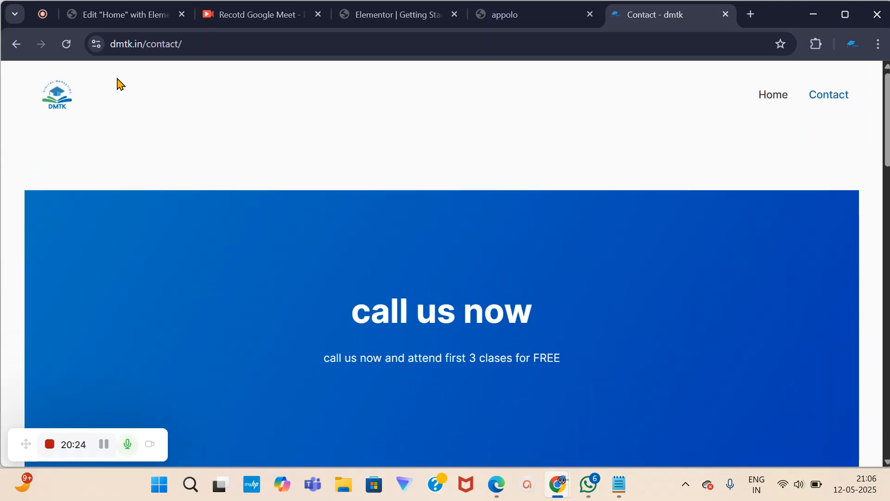
click(16, 44)
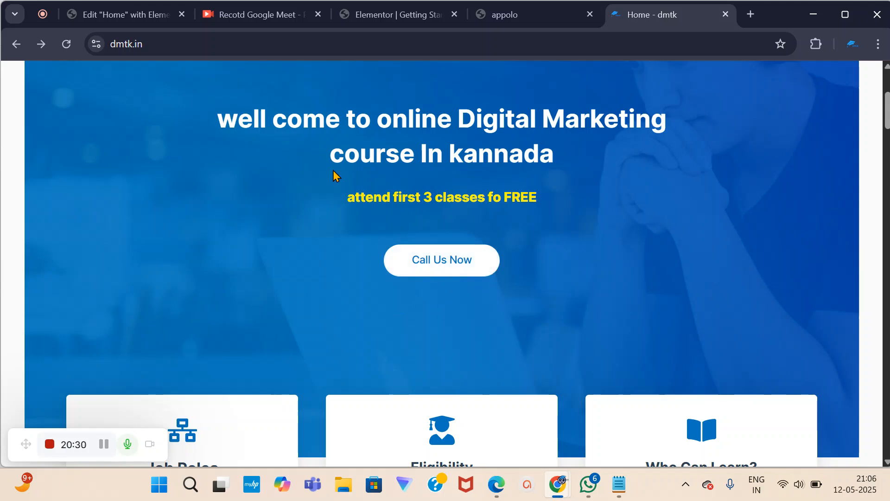
Back in Elementor, drag a Heading widget into the empty container on the Home page.
click(125, 14)
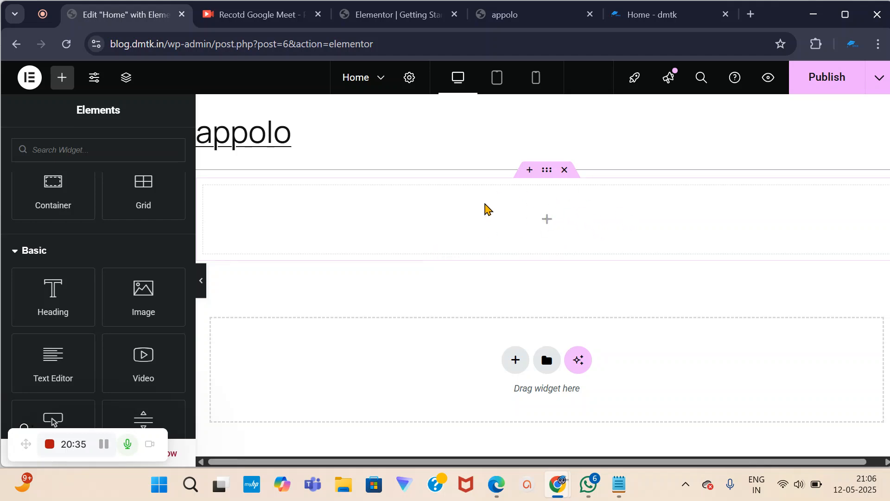
scroll(39, 276, down, 2)
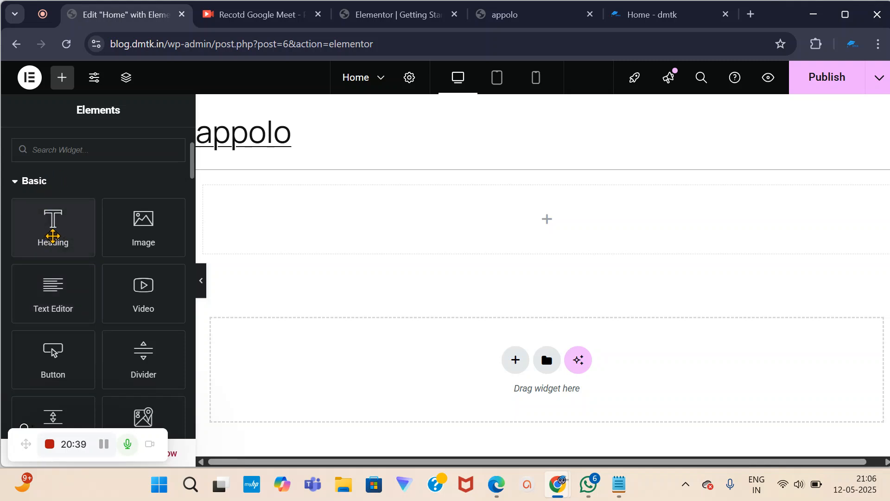
drag(51, 228, 441, 210)
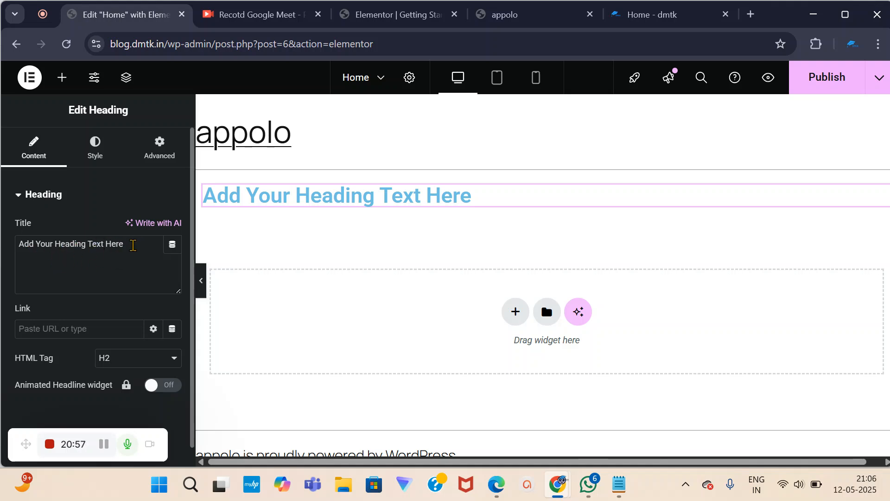
Replace the heading title with 'well come To Digital Marketing Course In Kannada'.
drag(130, 246, 4, 251)
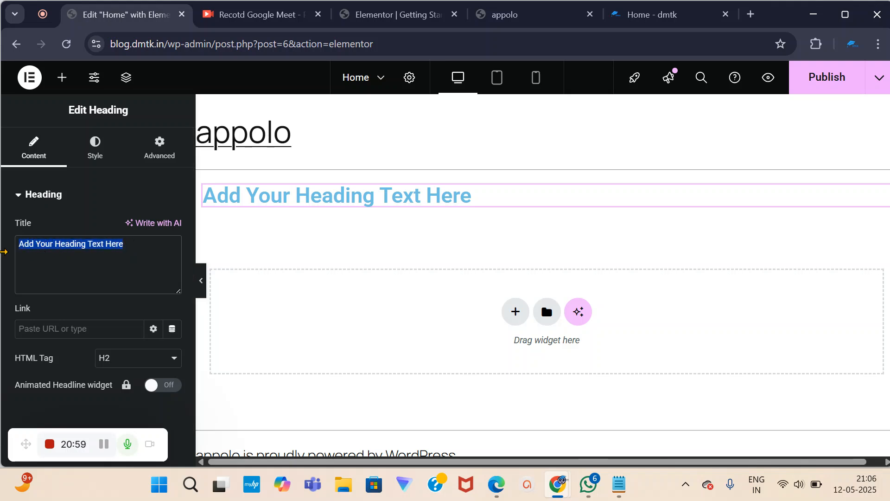
key(BackSpace)
text(we)
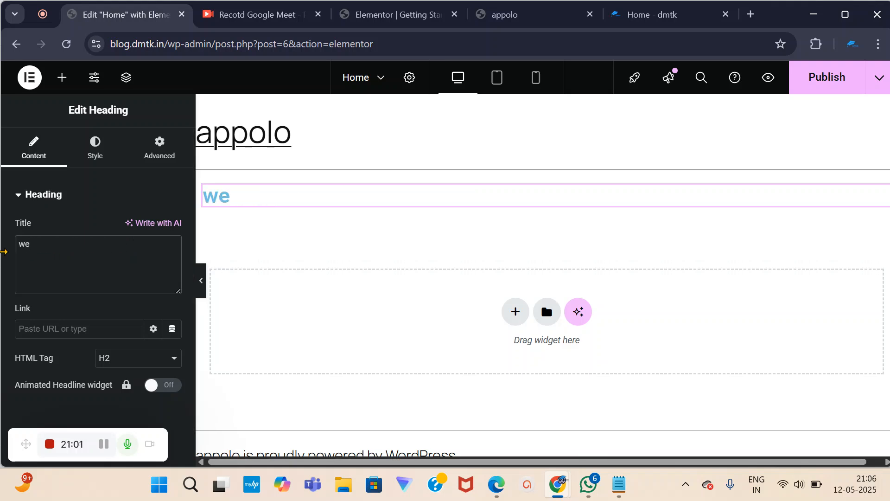
text(ll come tpo)
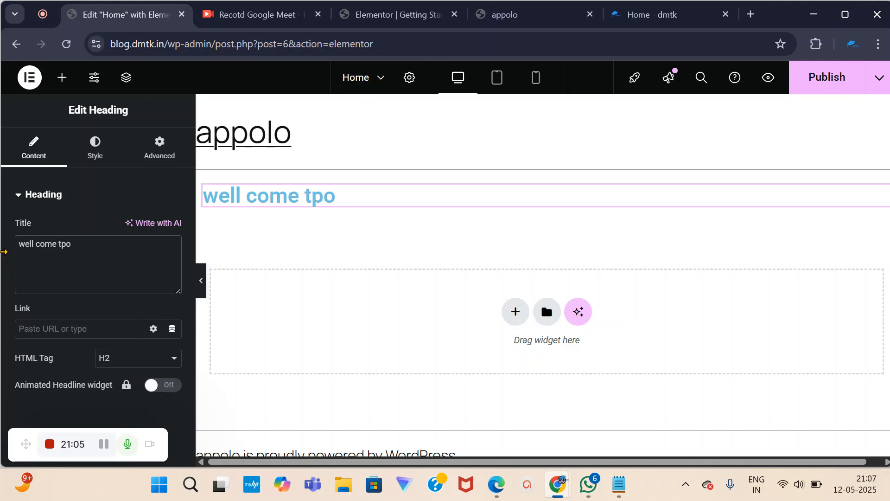
key(BackSpace)
key(BackSpace)
text(o )
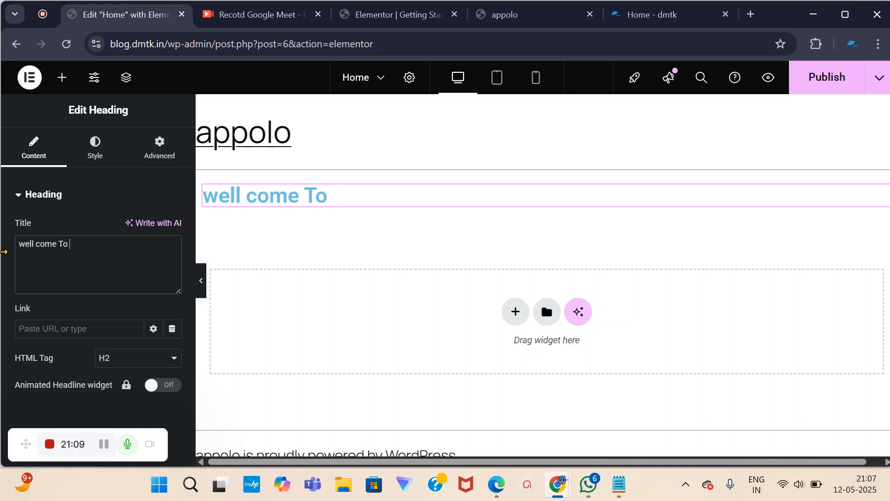
text(Digital)
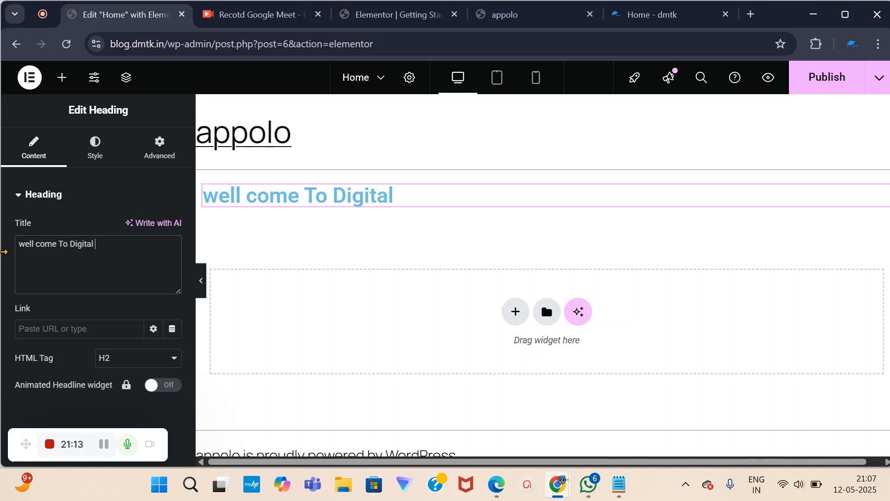
text( Marketing)
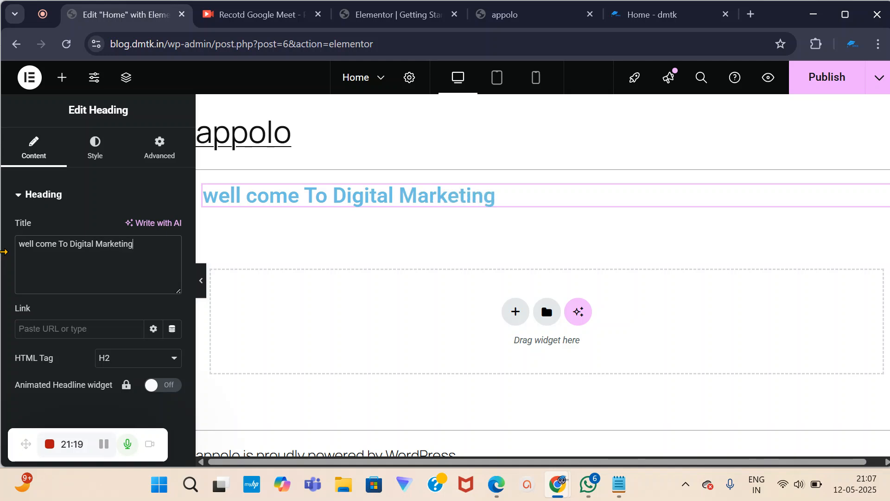
text( C)
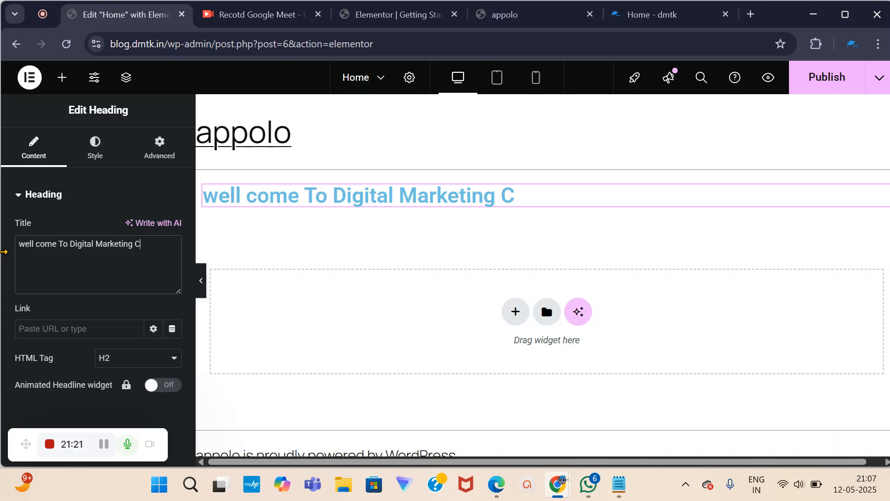
text(ourse)
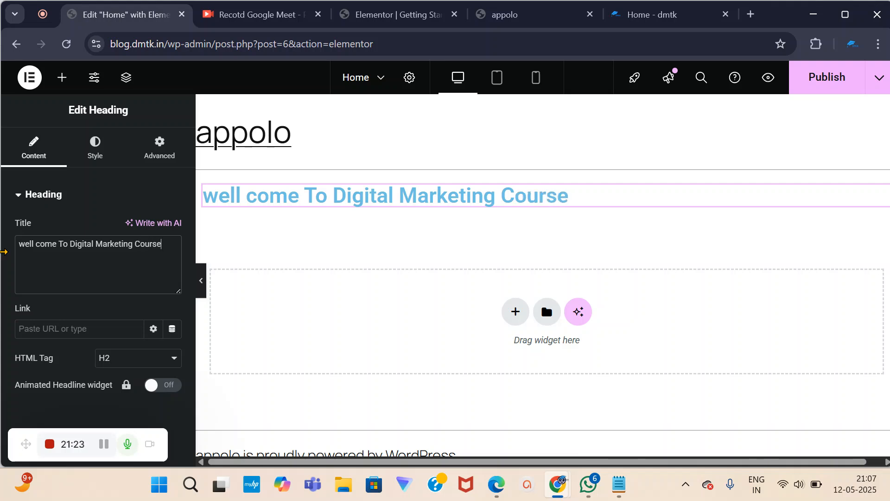
text( In Kannada)
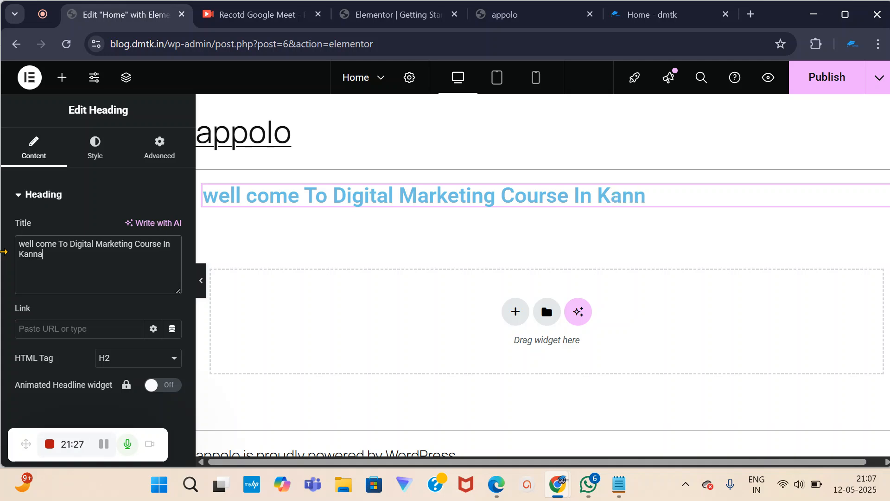
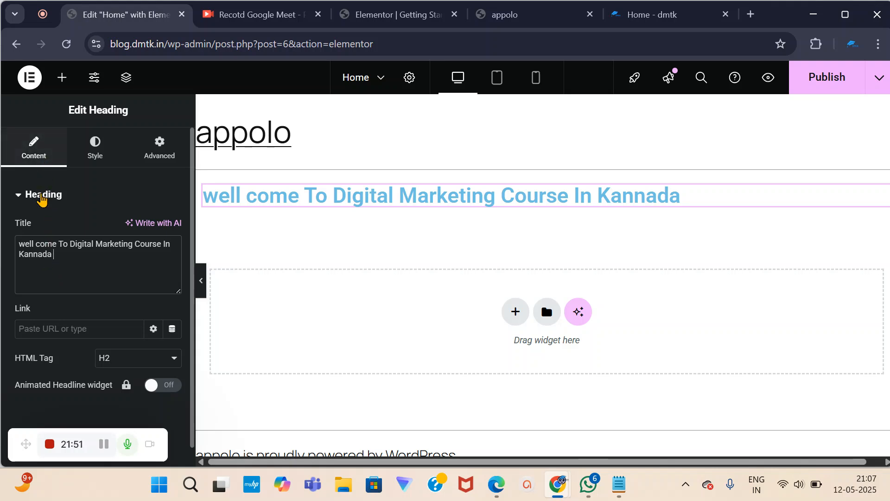
Open the Style settings for the 'well come To Digital Marketing Course In Kannada' heading.
click(36, 275)
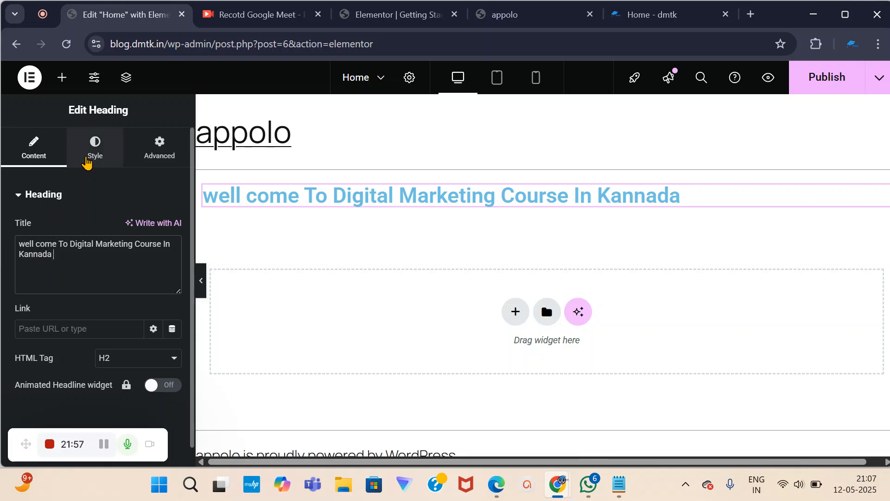
click(94, 157)
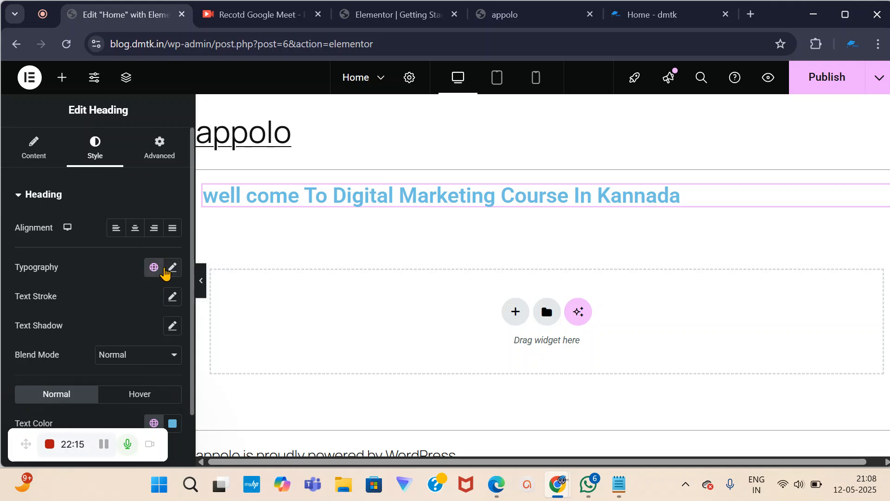
Set the welcome heading's font to Poppins at 49 px after briefly trying Roboto Mono.
click(174, 269)
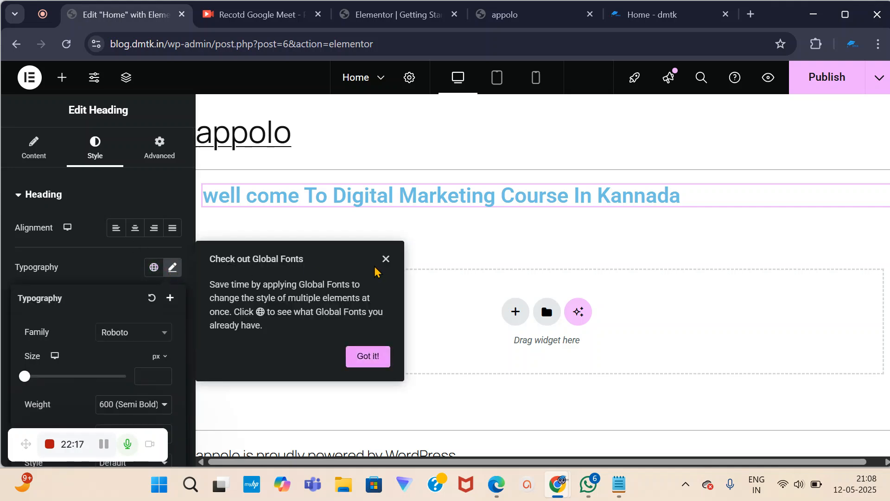
click(386, 258)
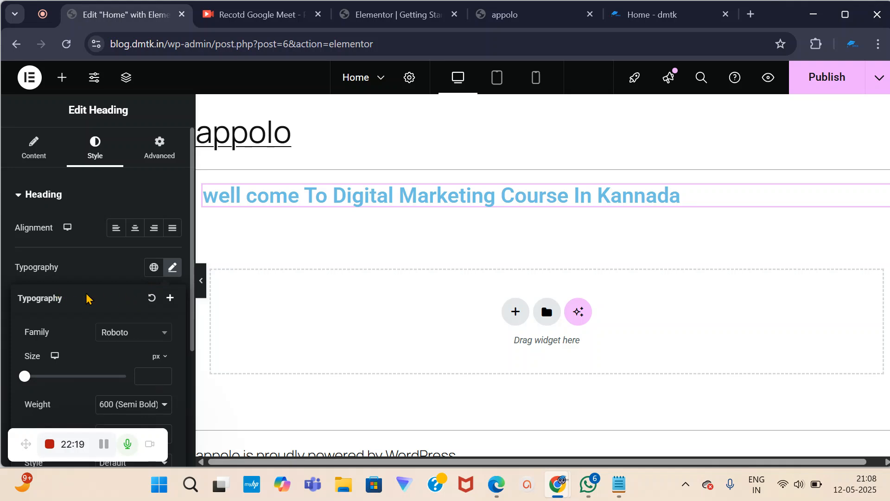
scroll(87, 341, down, 2)
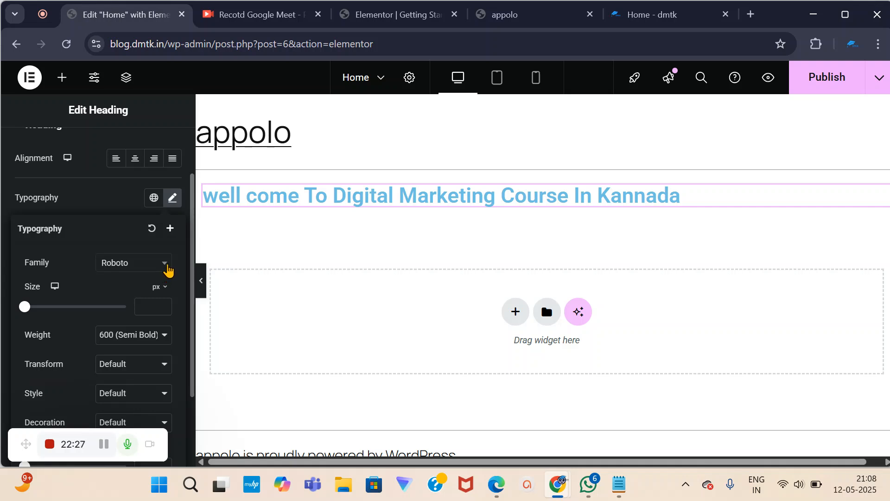
click(165, 265)
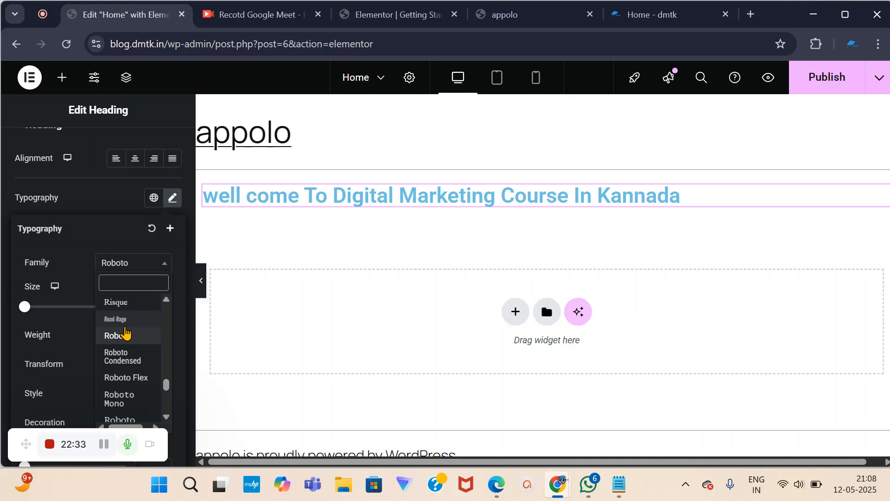
scroll(124, 371, down, 2)
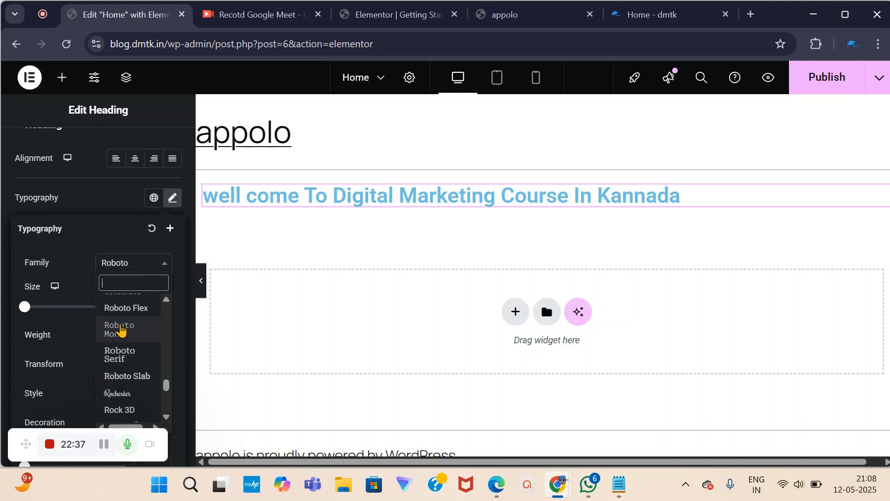
click(121, 330)
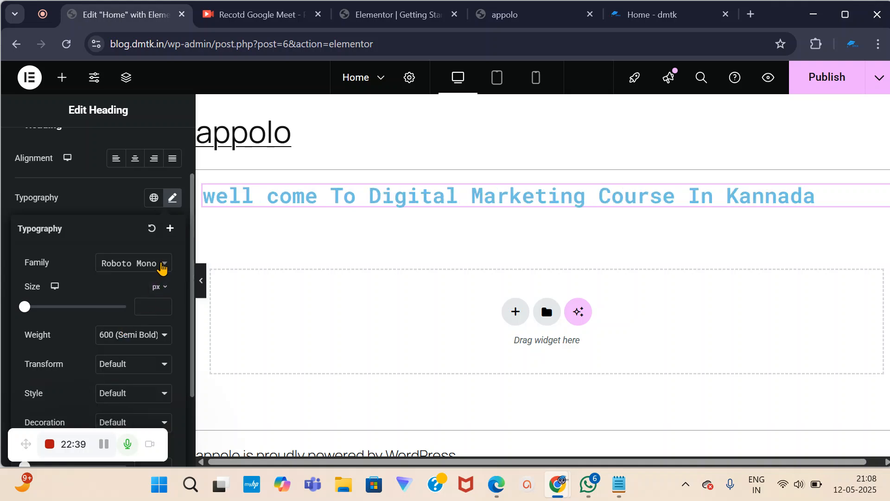
click(168, 263)
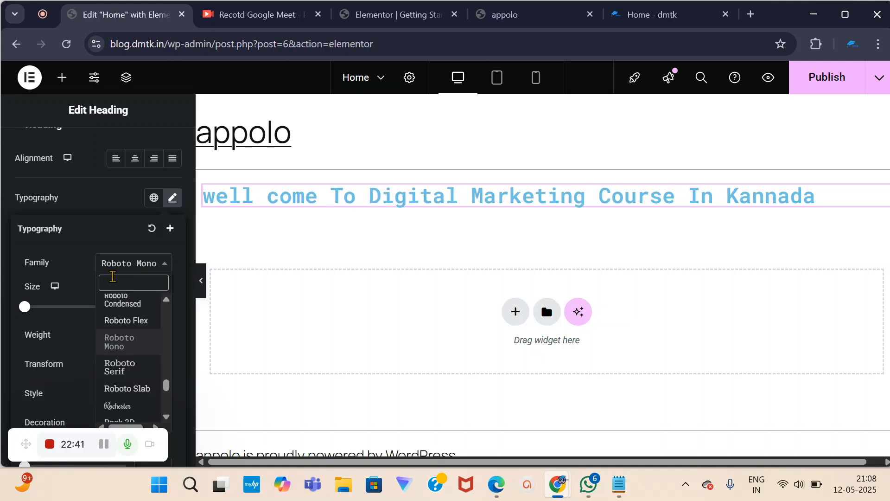
text(poppin)
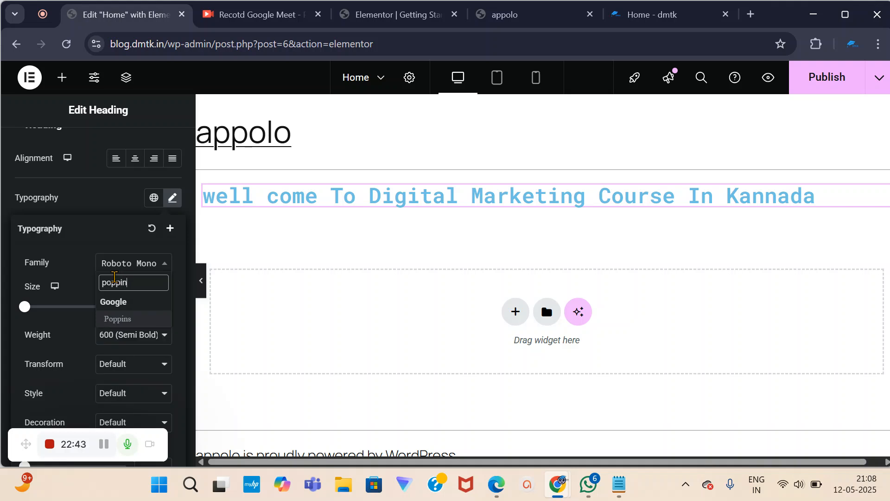
click(117, 319)
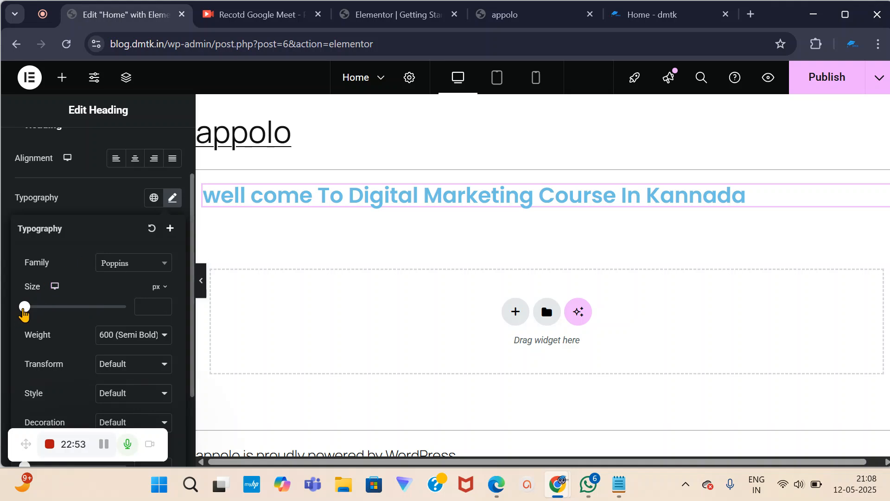
drag(24, 306, 48, 314)
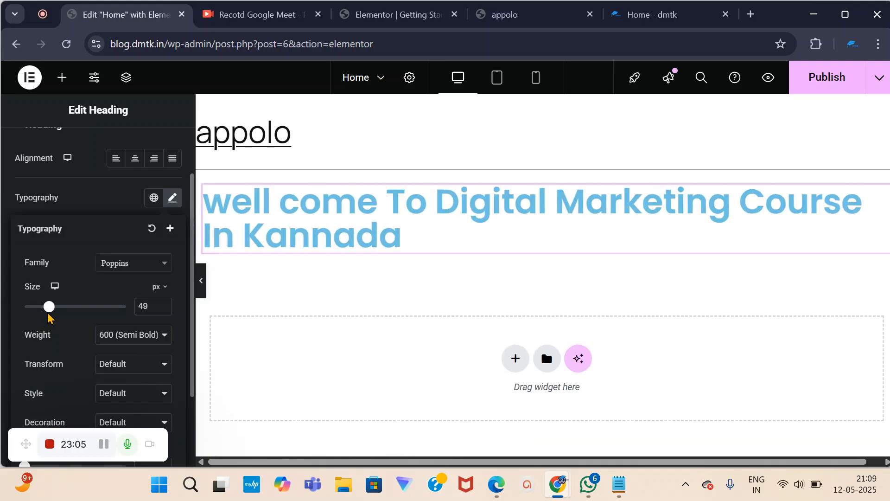
scroll(91, 356, down, 1)
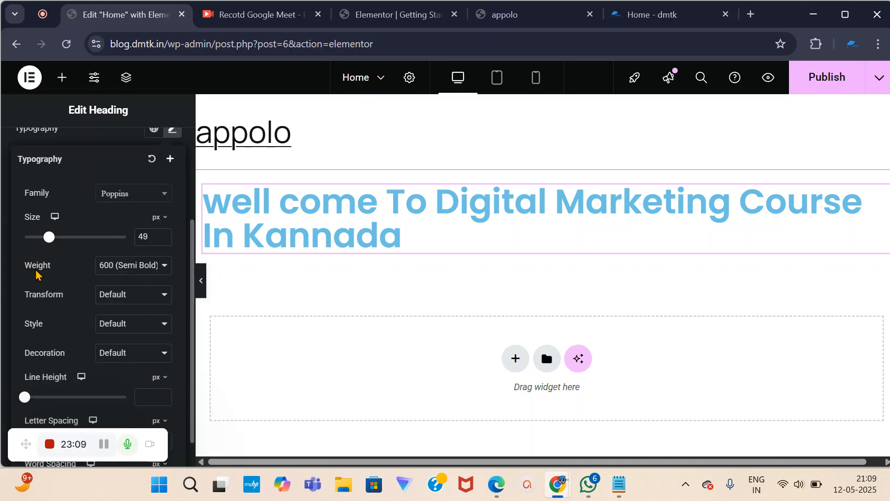
Set the heading's font weight to 700 (Bold) after trying Thin, 400 Normal and Extra Bold.
click(165, 271)
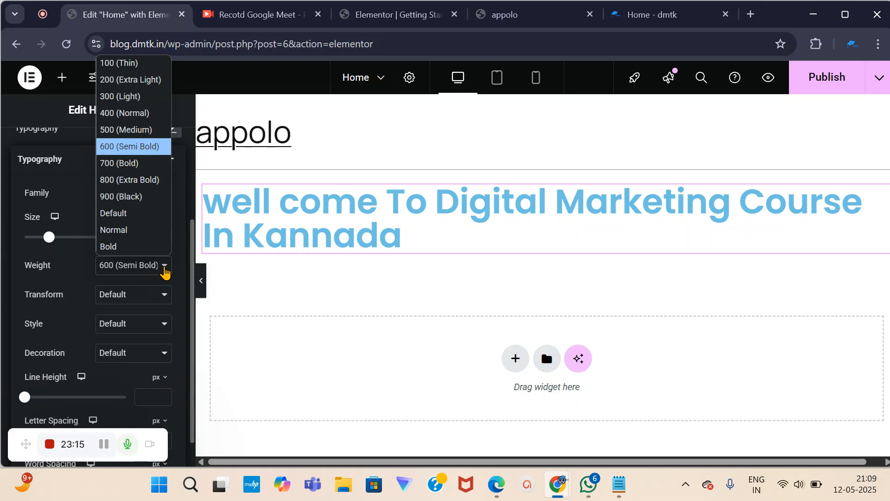
click(128, 63)
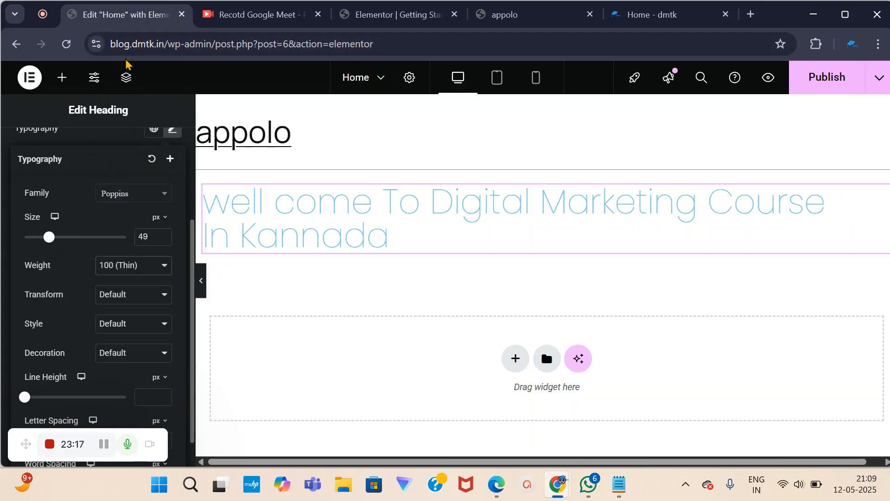
click(166, 271)
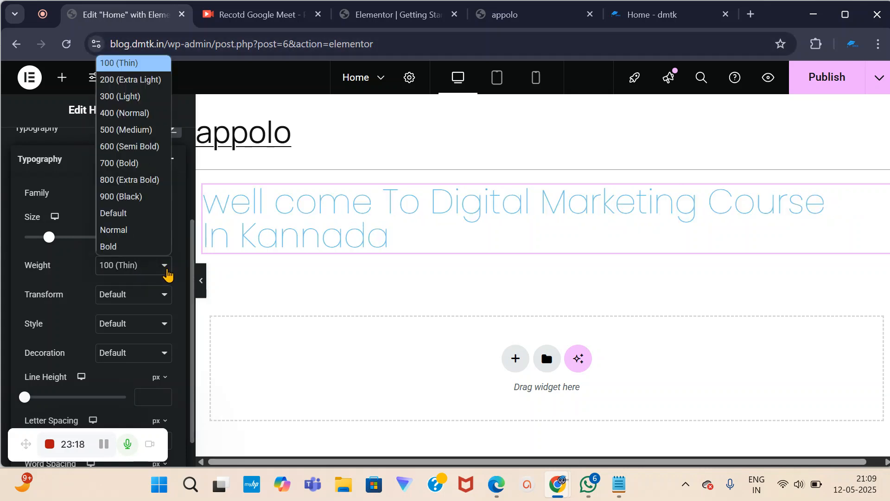
click(115, 113)
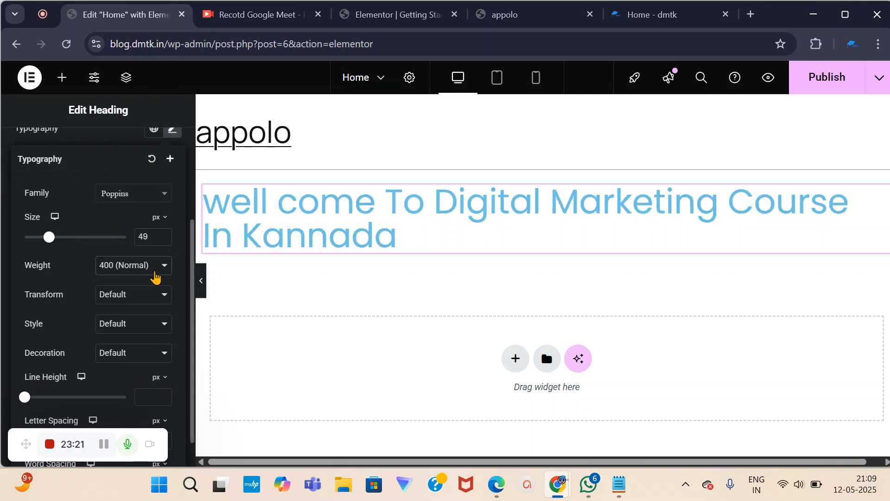
click(164, 273)
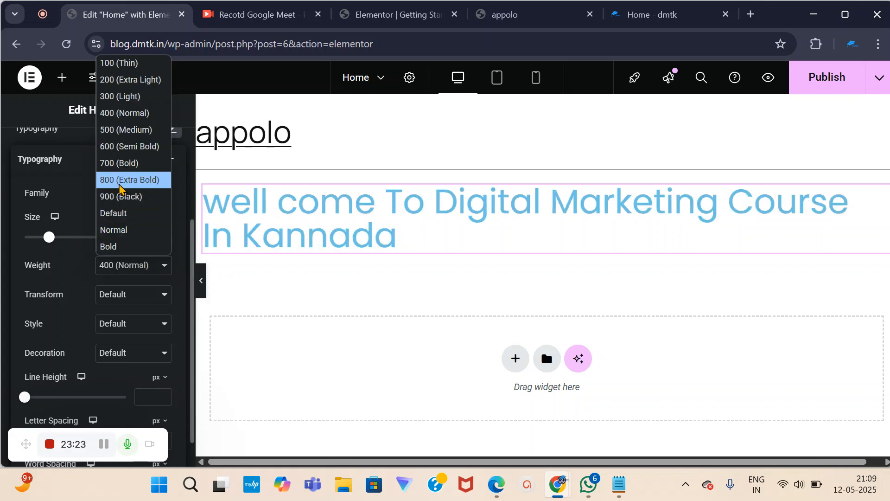
click(120, 181)
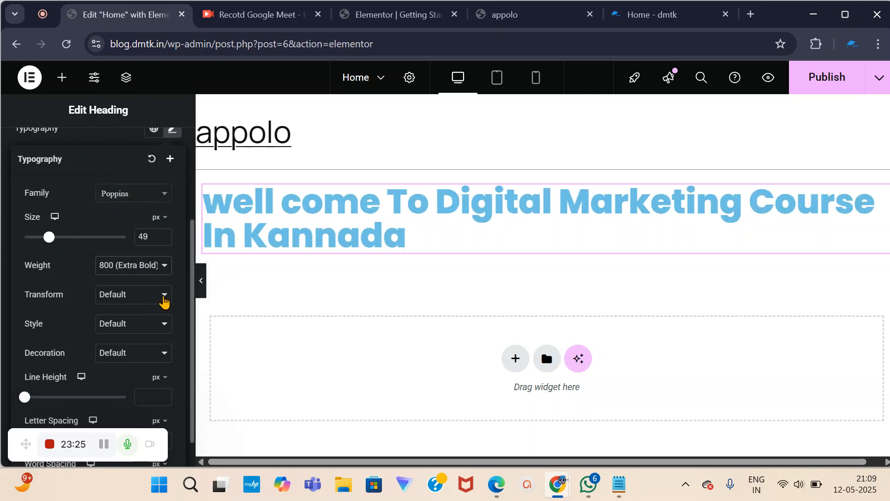
click(164, 297)
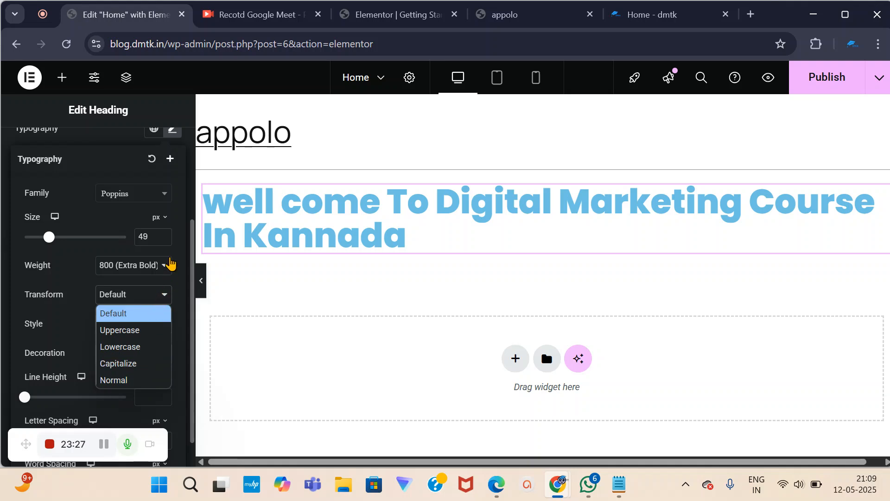
click(168, 265)
click(135, 163)
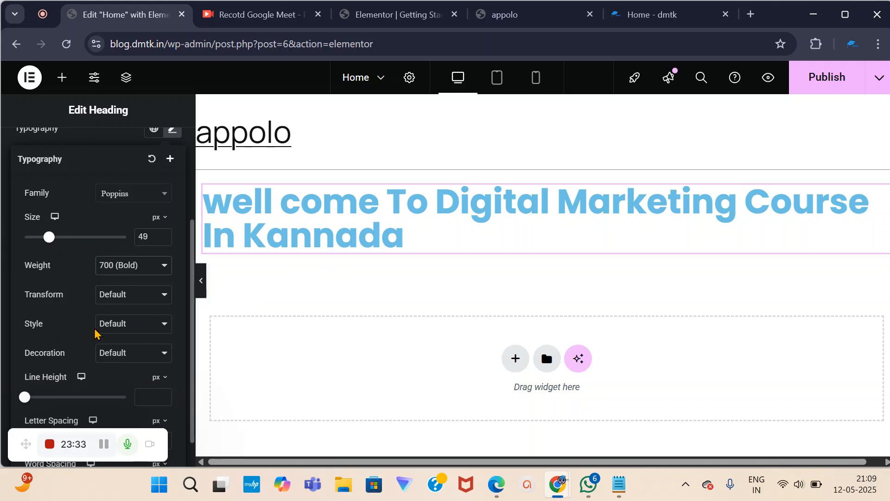
Try Normal, Italic and Oblique font styles, then reset the heading's style to Default.
click(159, 324)
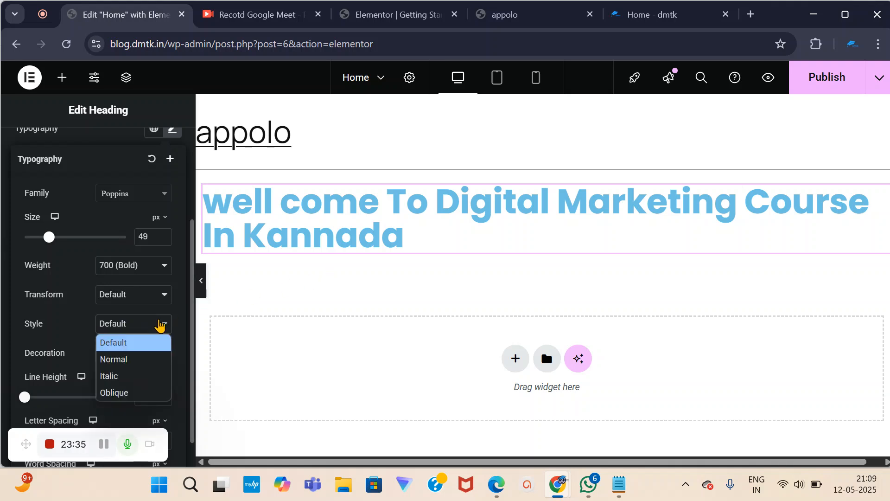
click(160, 328)
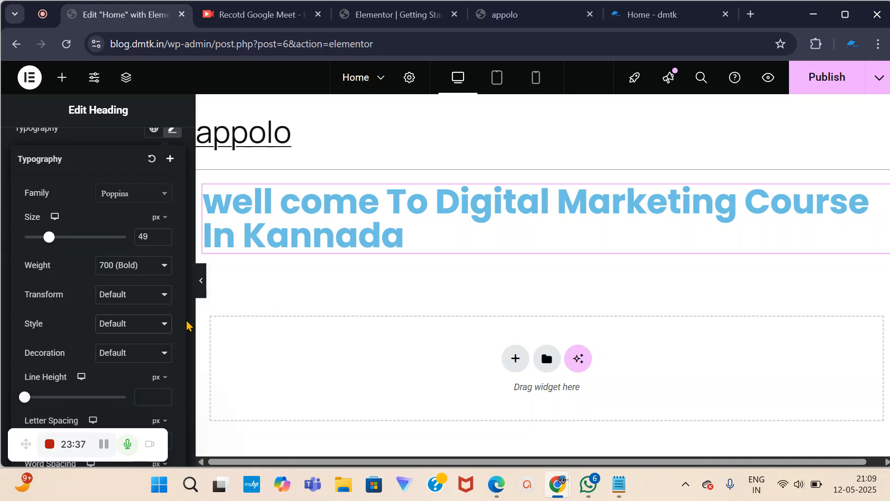
click(165, 328)
click(134, 360)
click(161, 328)
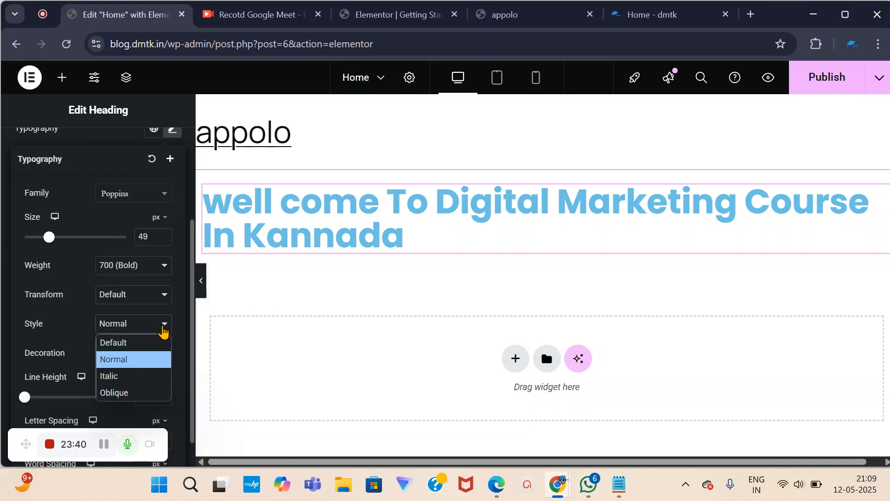
click(125, 376)
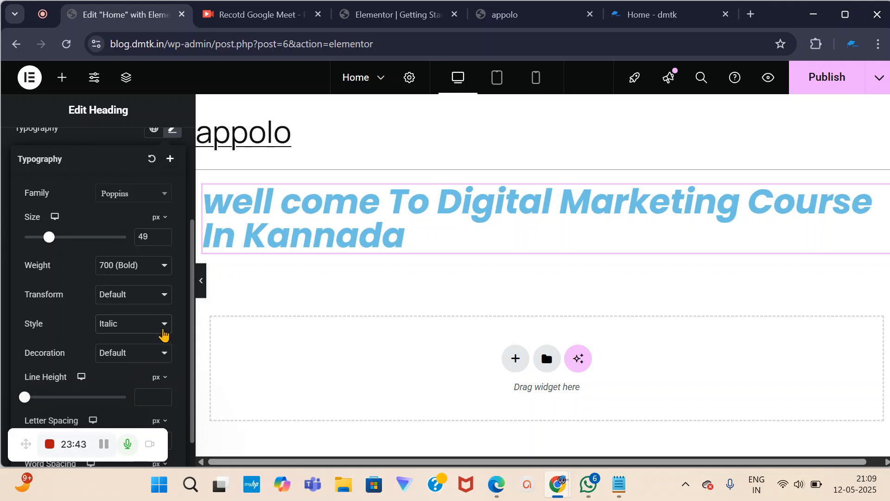
click(162, 331)
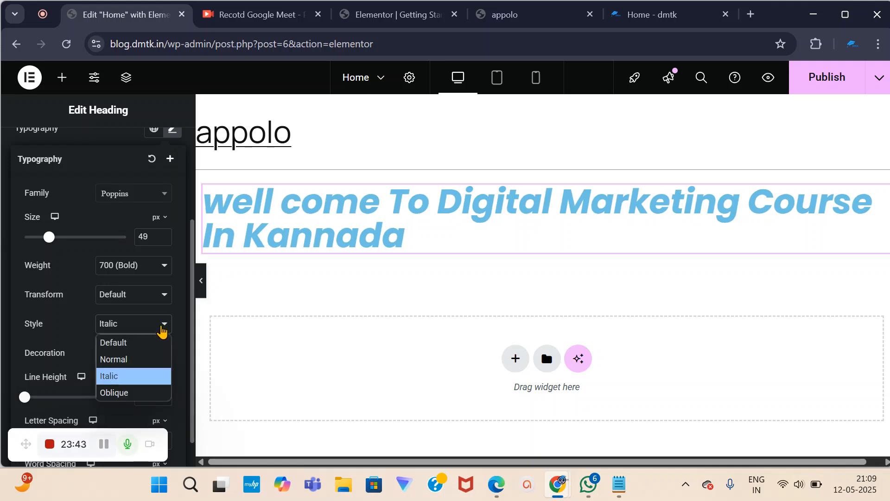
click(123, 394)
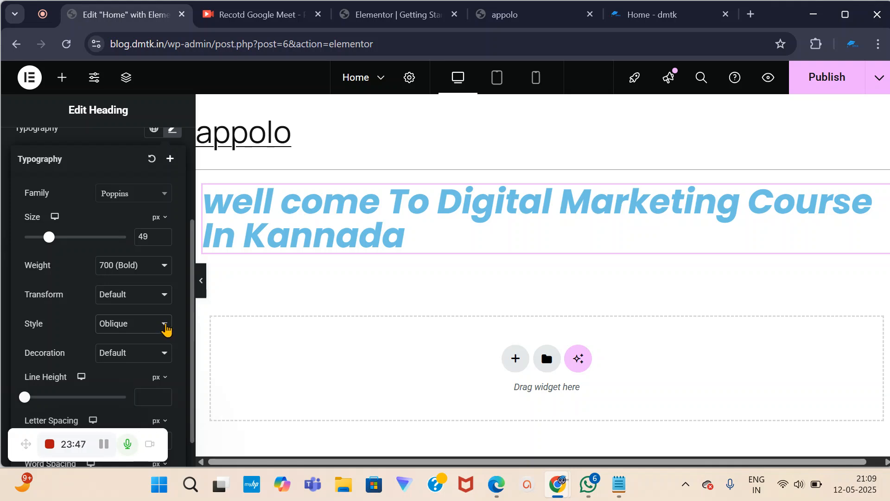
click(166, 326)
click(138, 343)
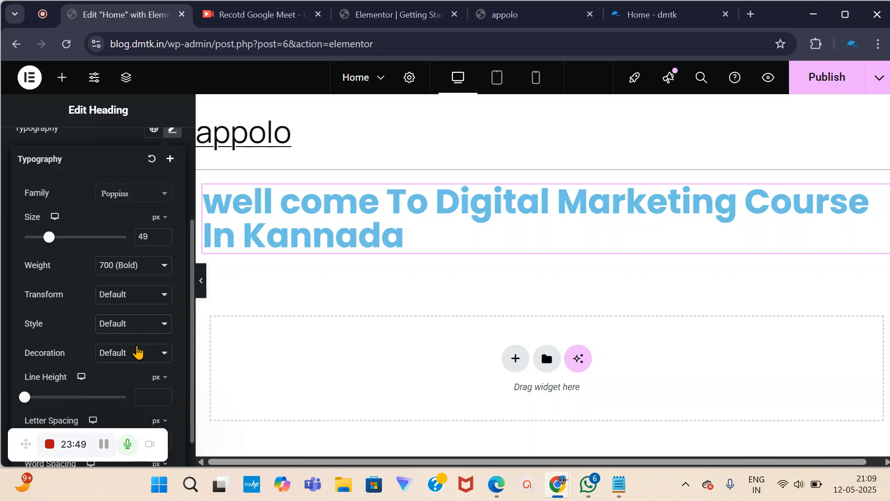
scroll(142, 343, down, 1)
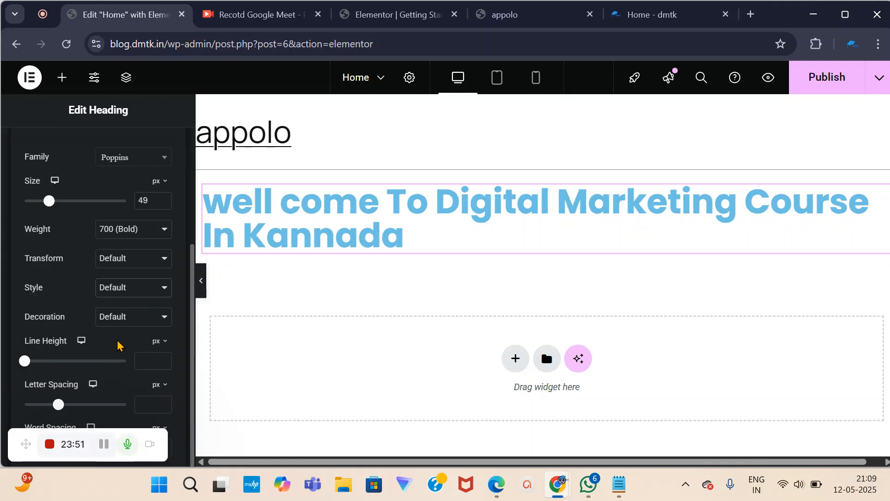
Set the heading's line height to 59 px and its letter spacing to 0.9.
scroll(200, 318, down, 2)
scroll(577, 217, up, 2)
click(25, 364)
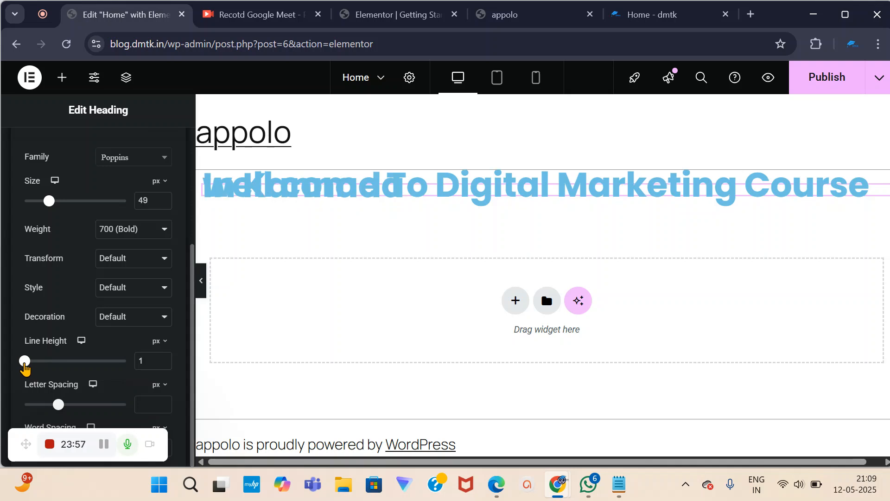
drag(25, 364, 140, 420)
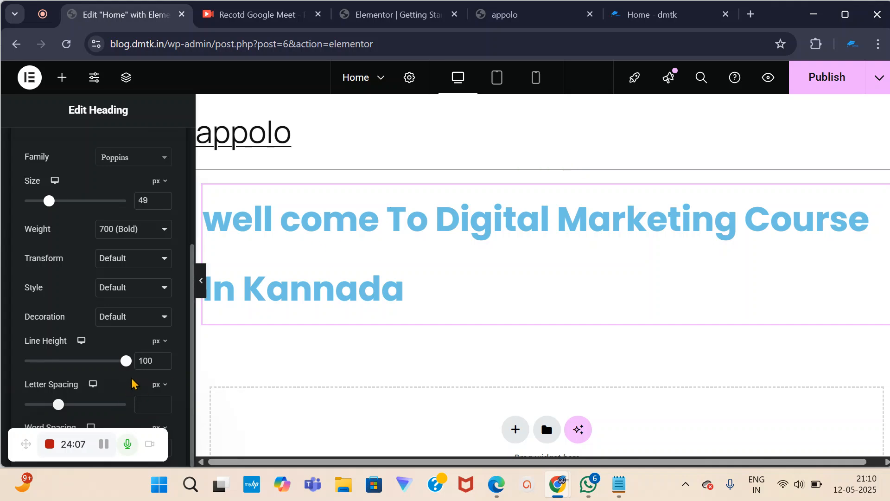
drag(127, 369, 84, 401)
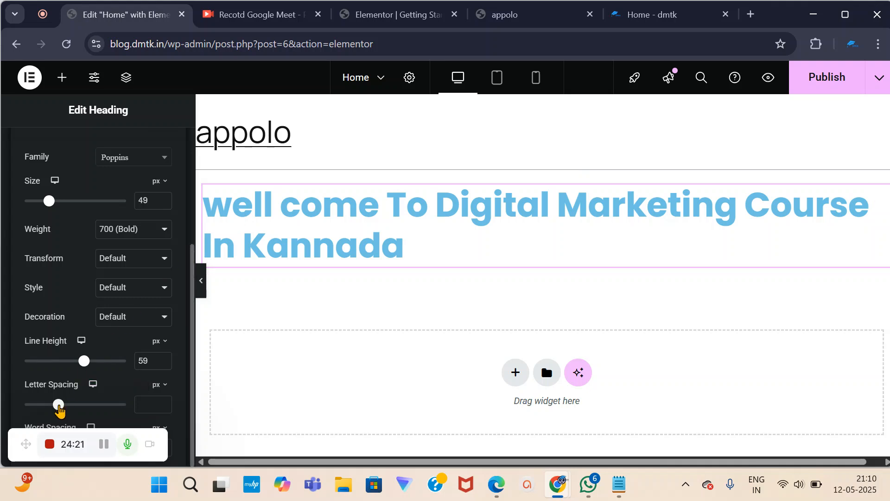
mouse_move(59, 409)
mouse_down()
mouse_move(22, 414)
mouse_move(130, 421)
mouse_move(119, 410)
mouse_move(65, 412)
mouse_up()
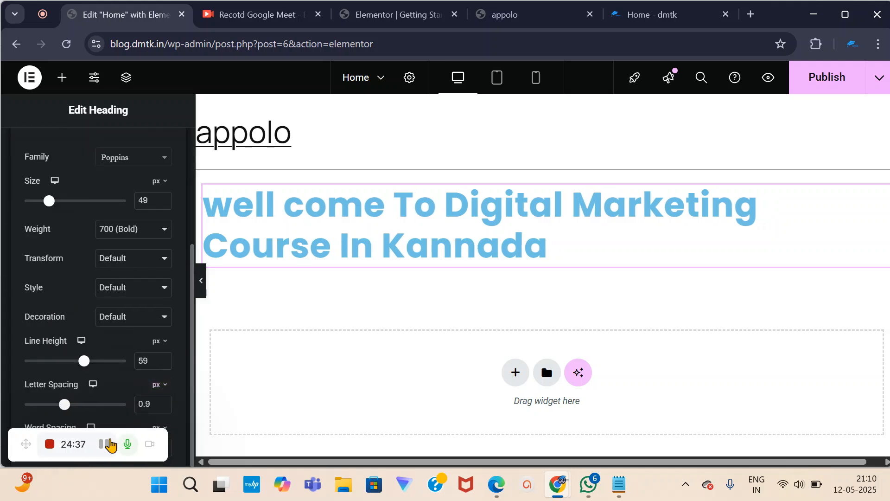
scroll(125, 232, up, 3)
scroll(124, 230, up, 1)
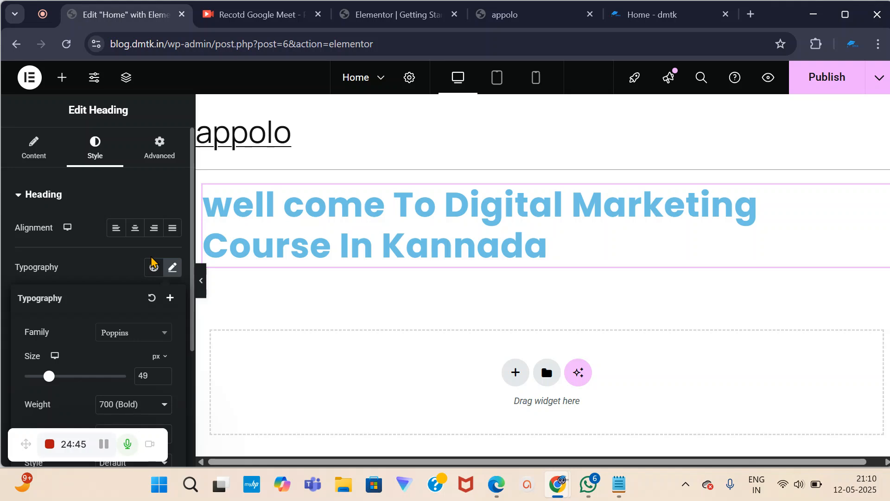
scroll(103, 349, down, 4)
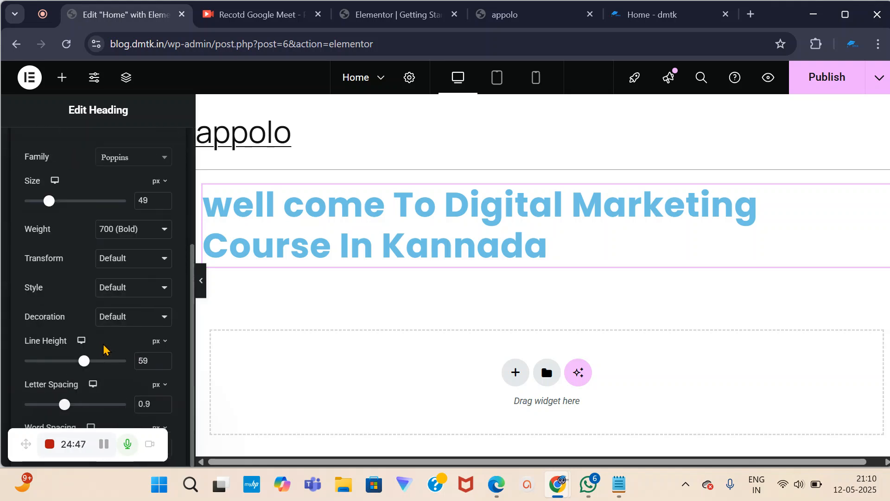
scroll(102, 348, up, 4)
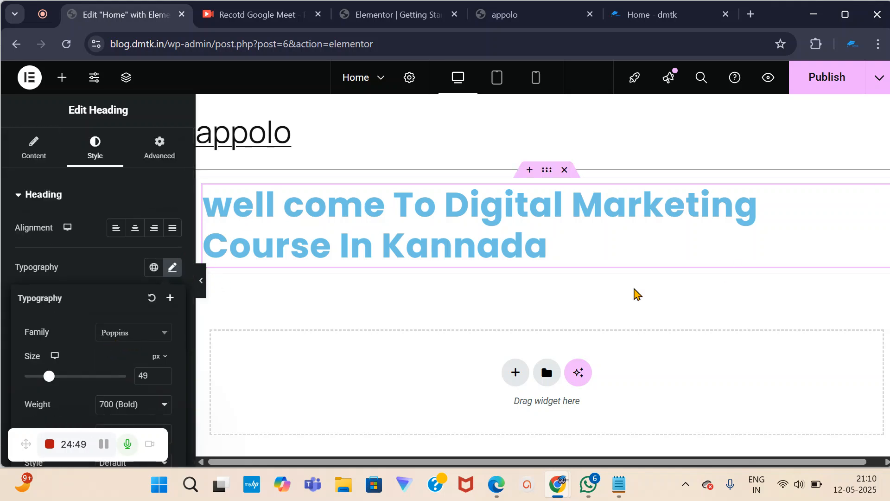
In Notepad, add 'builder' after 'page' and start a new line, then return to Chrome.
click(619, 485)
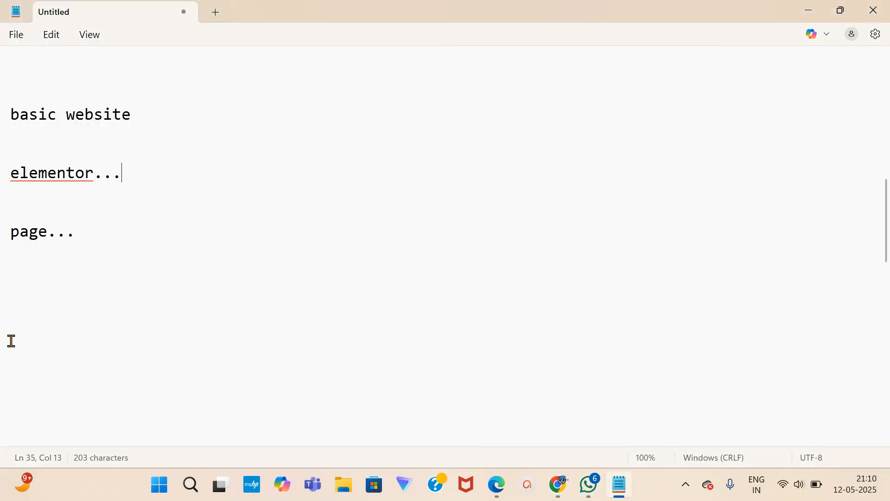
click(88, 236)
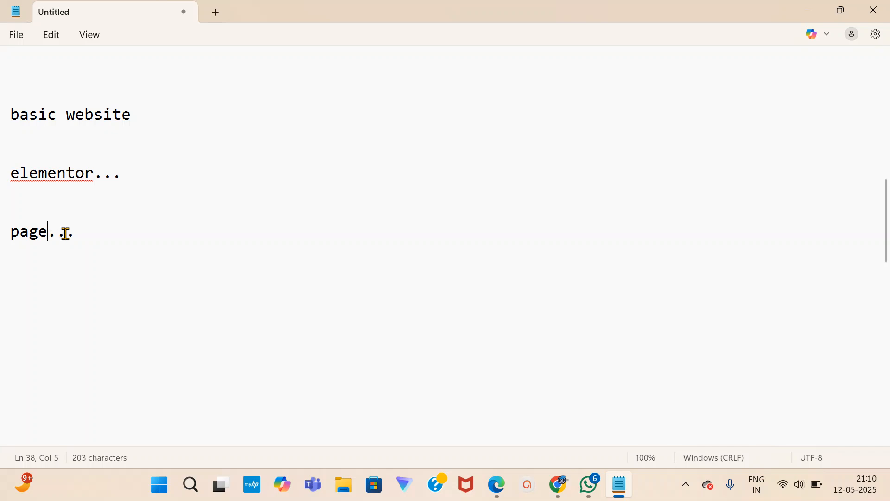
text(builder)
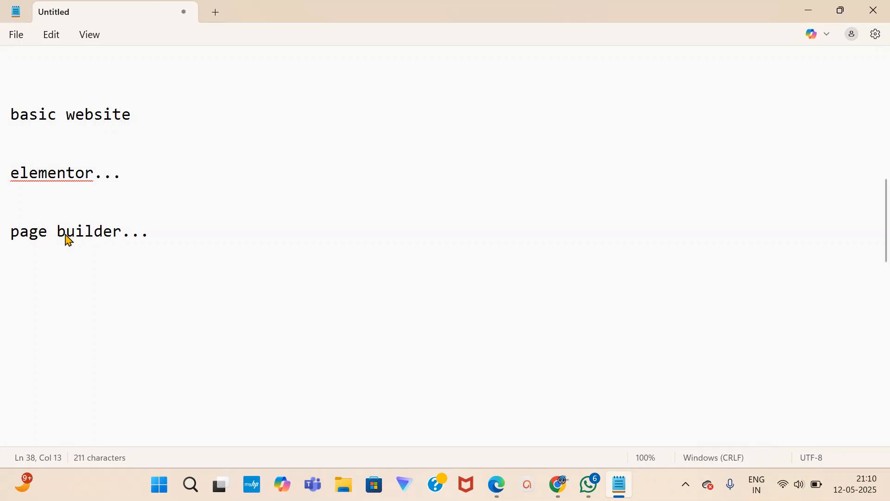
key(Down)
click(15, 280)
click(560, 491)
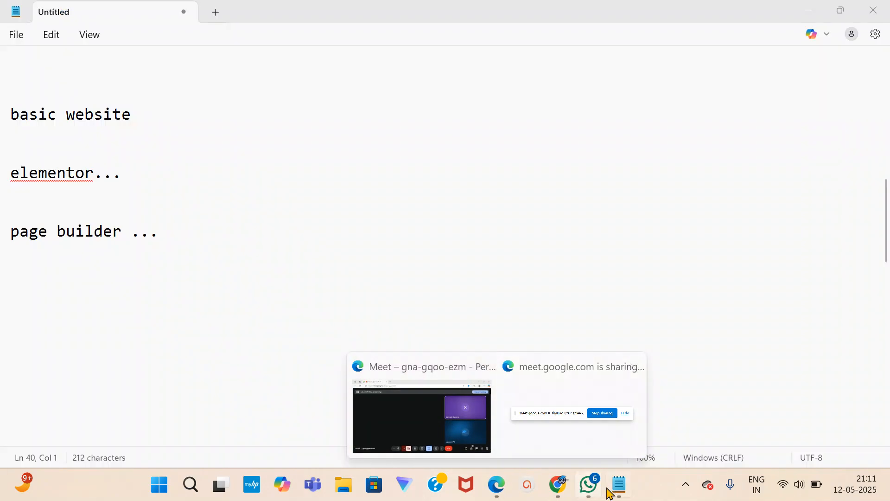
click(616, 490)
Back in Elementor, show the heading's Advanced tab with its Layout margin and padding fields.
click(616, 490)
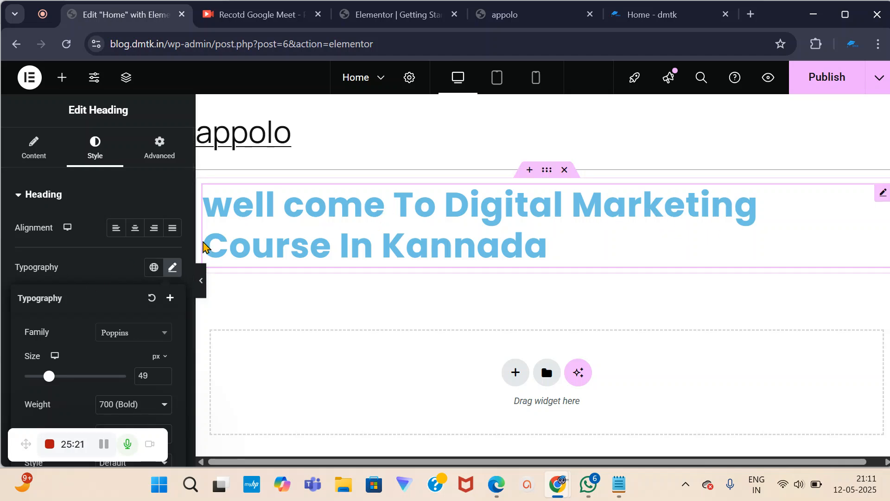
scroll(111, 346, down, 4)
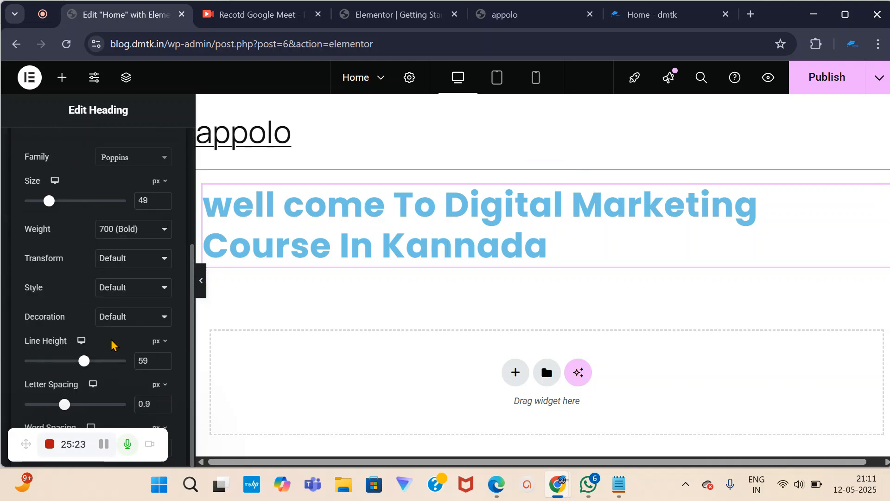
scroll(112, 345, up, 4)
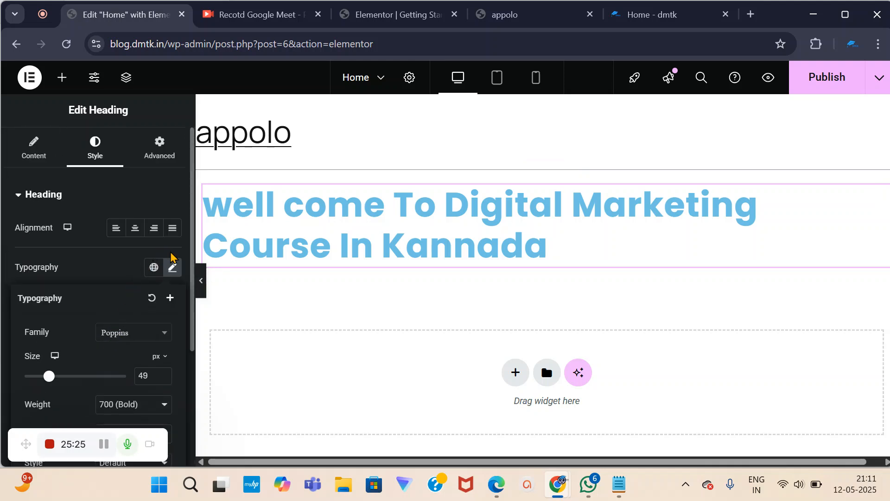
click(158, 155)
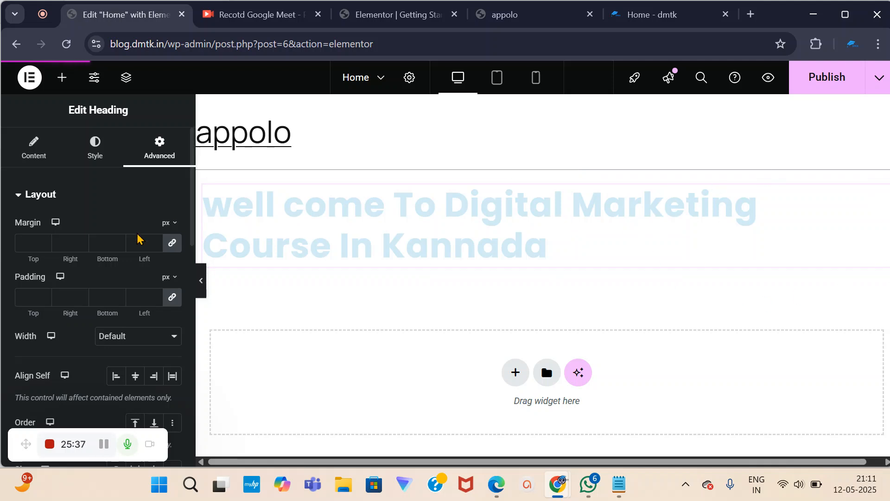
Unlink the heading's margins and try 120 px top, bottom and left with 0 right.
click(172, 244)
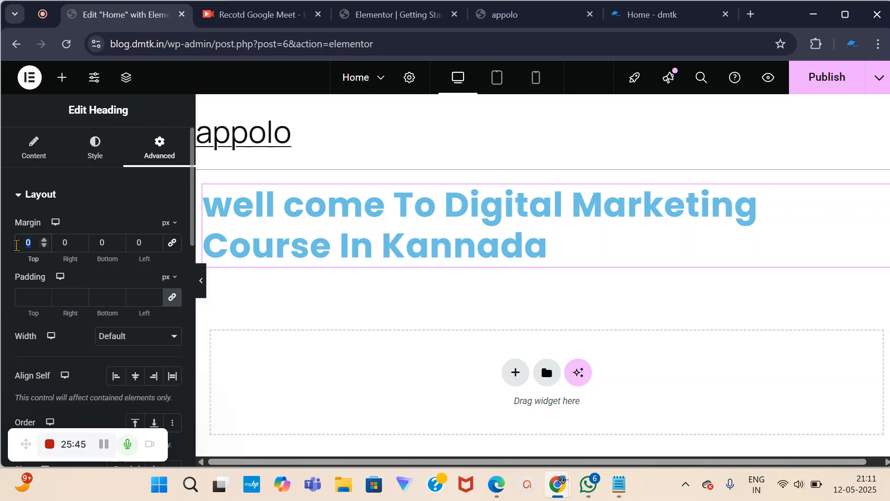
text(120)
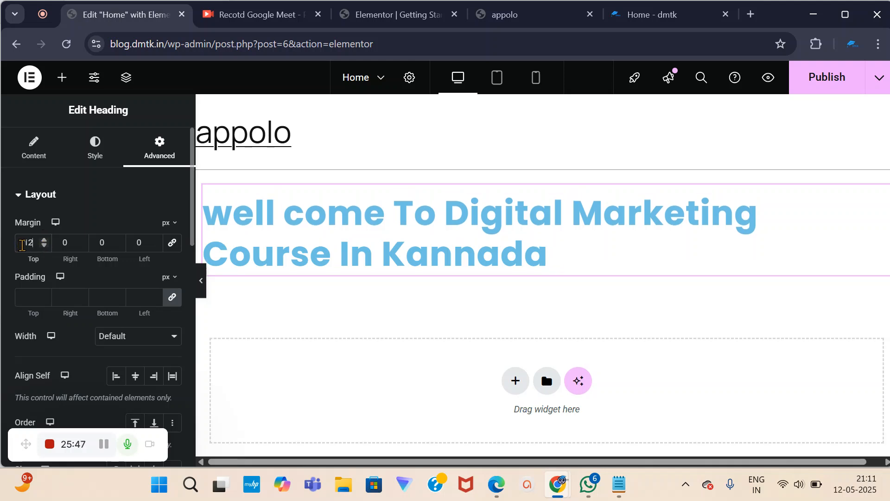
click(62, 243)
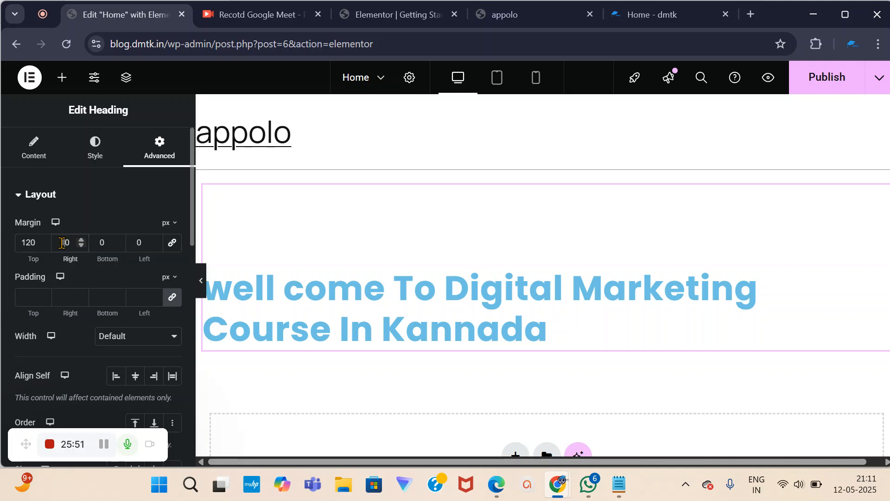
text(00)
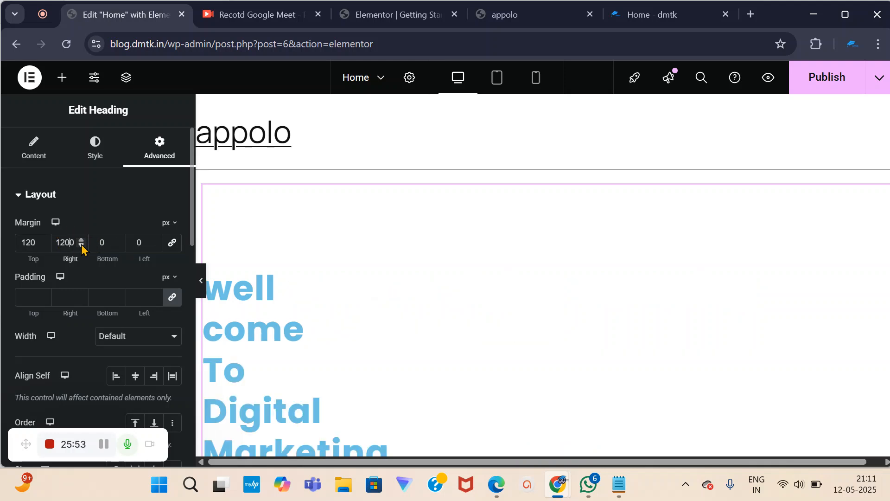
key(BackSpace)
click(99, 243)
text(1200)
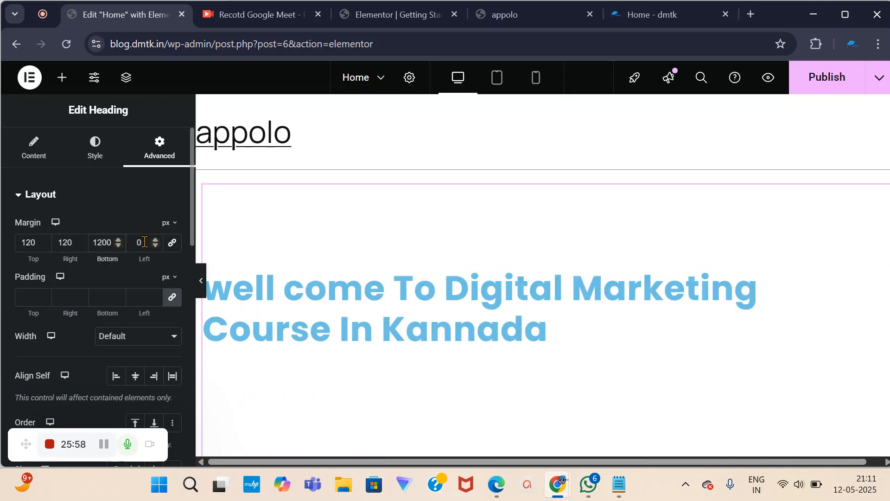
click(137, 244)
text(1200)
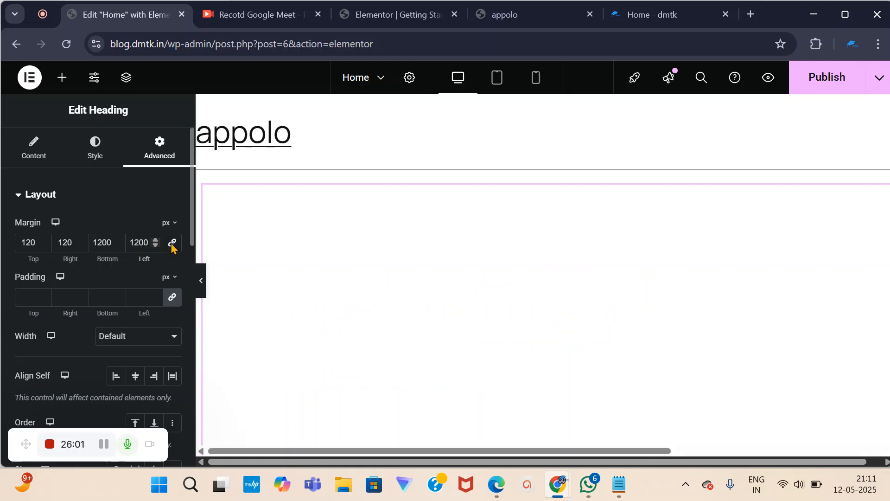
scroll(466, 282, down, 4)
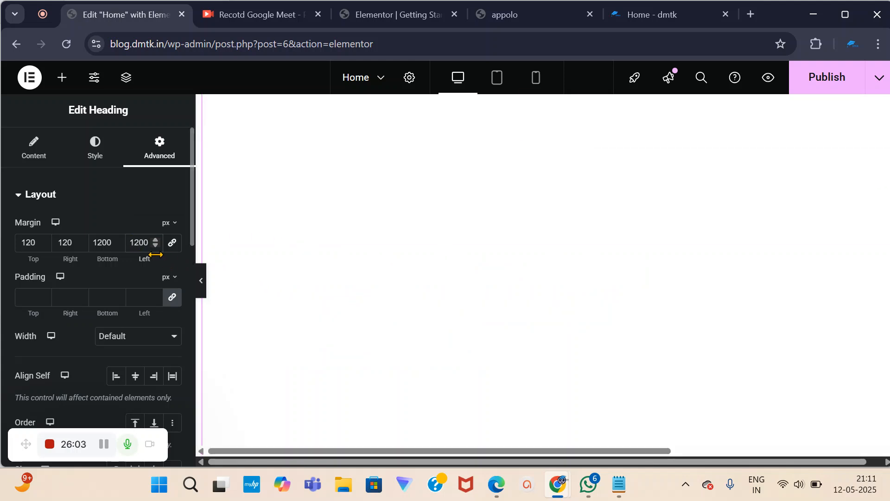
key(BackSpace)
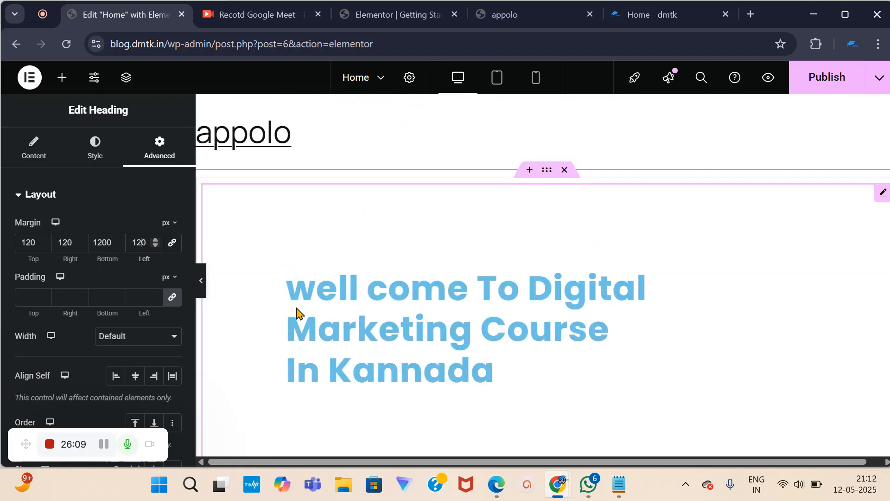
Reset all four heading margins back to 0 px.
drag(146, 242, 121, 249)
text(0)
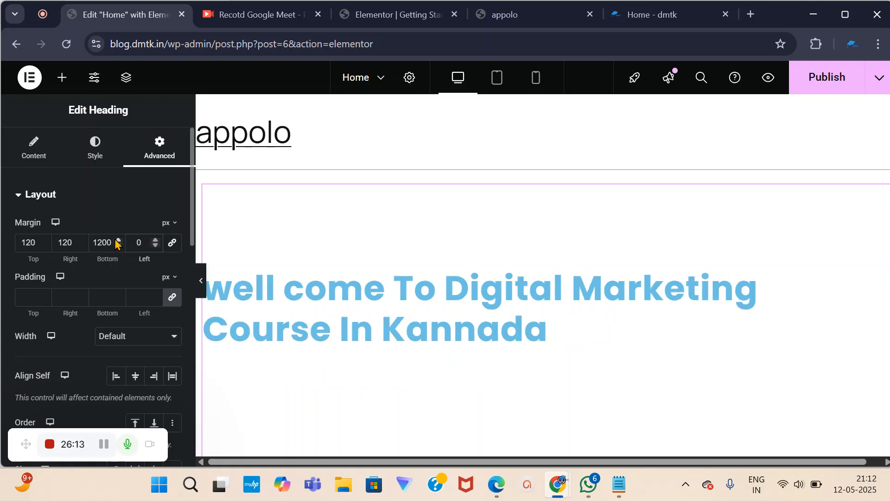
click(108, 241)
key(BackSpace)
key(BackSpace)
key(BackSpace)
text(0)
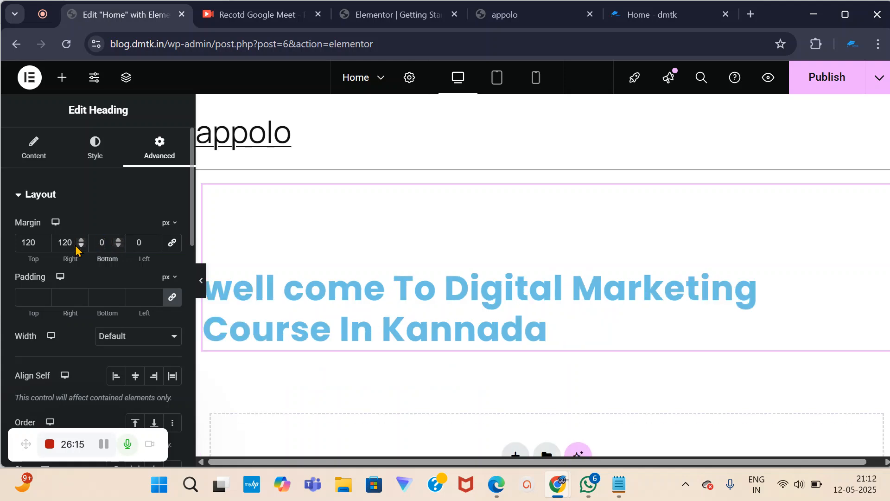
click(71, 242)
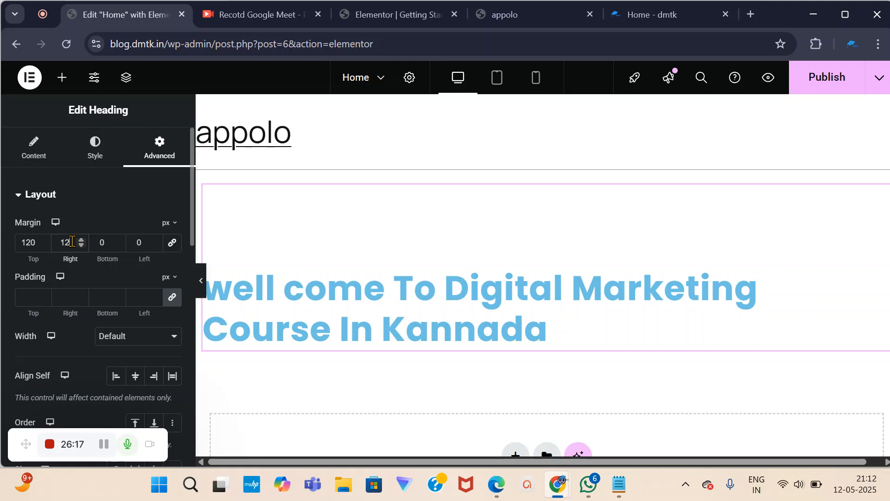
double_click(37, 243)
text(0)
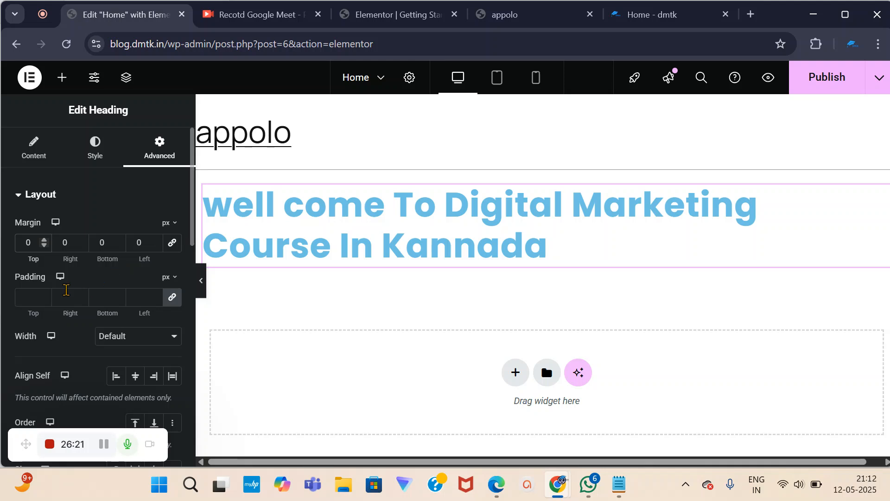
scroll(89, 360, down, 2)
scroll(93, 358, up, 2)
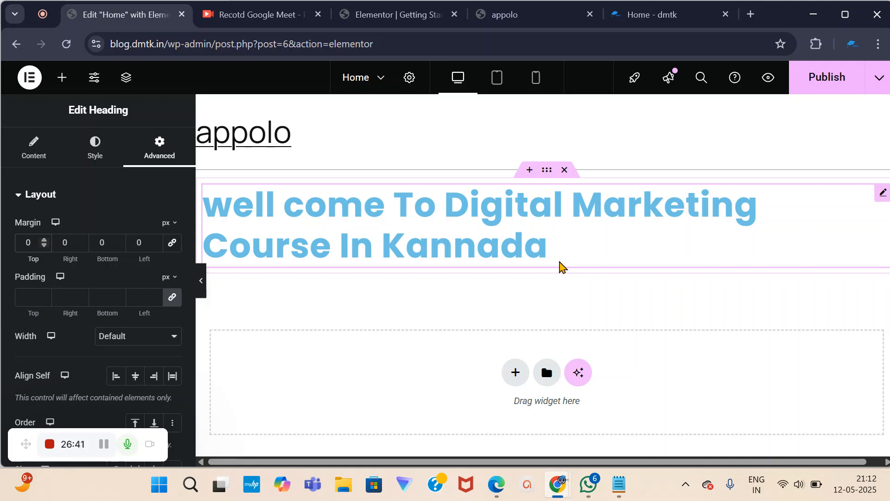
Drag a Heading widget from the Elements panel to just below the welcome heading.
click(61, 79)
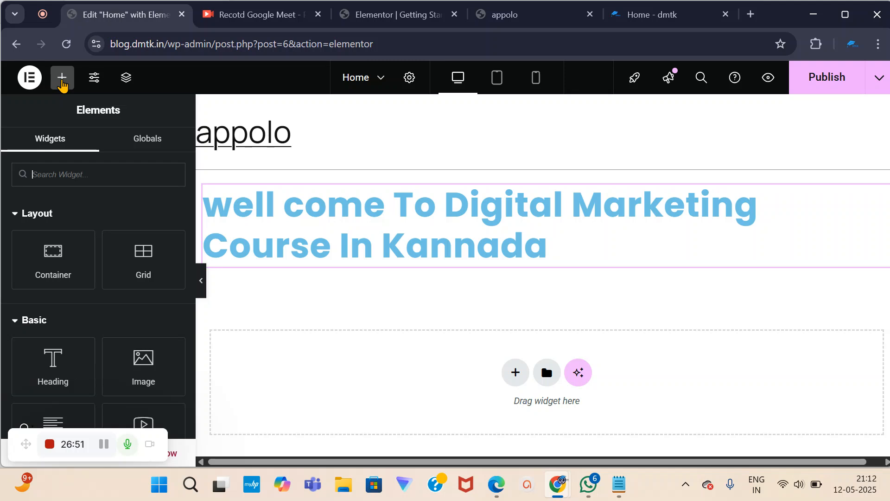
click(76, 182)
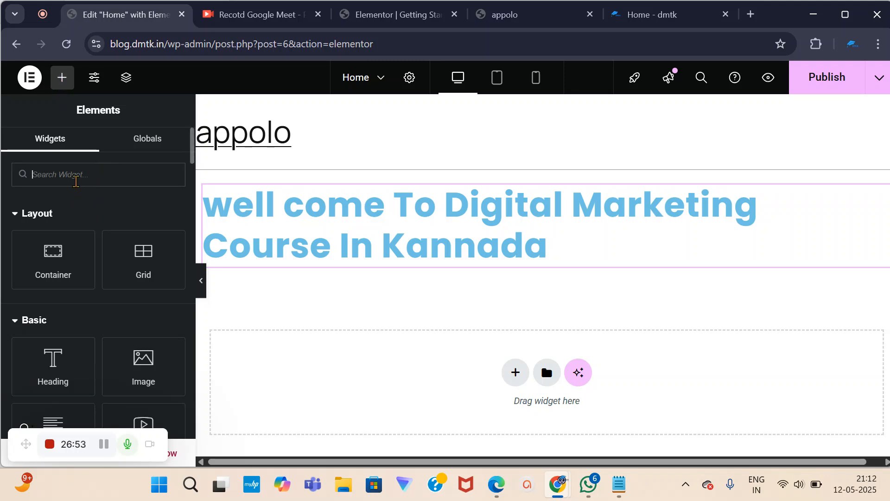
scroll(96, 372, down, 2)
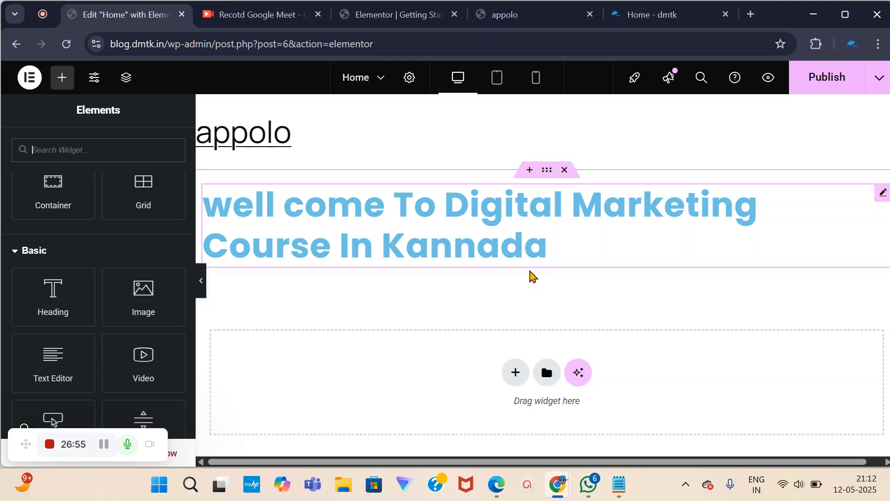
scroll(76, 296, down, 3)
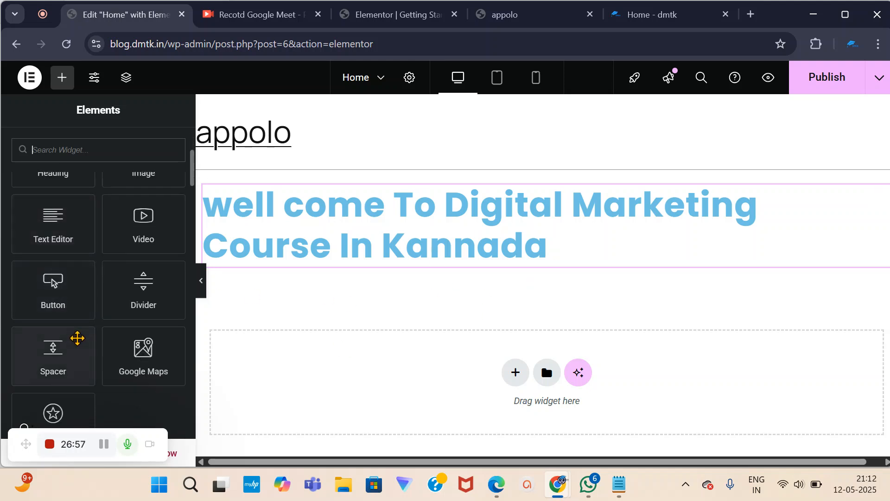
scroll(78, 339, up, 3)
scroll(82, 284, up, 2)
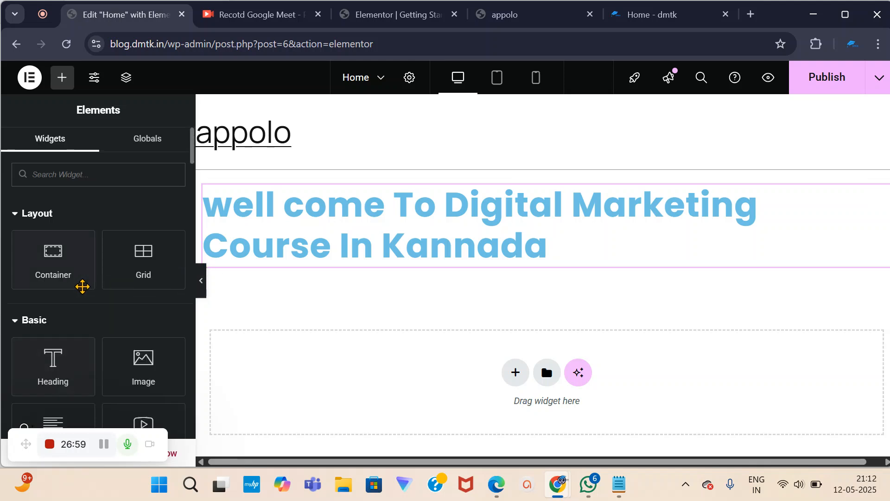
scroll(43, 371, down, 3)
scroll(66, 362, up, 3)
drag(60, 371, 432, 276)
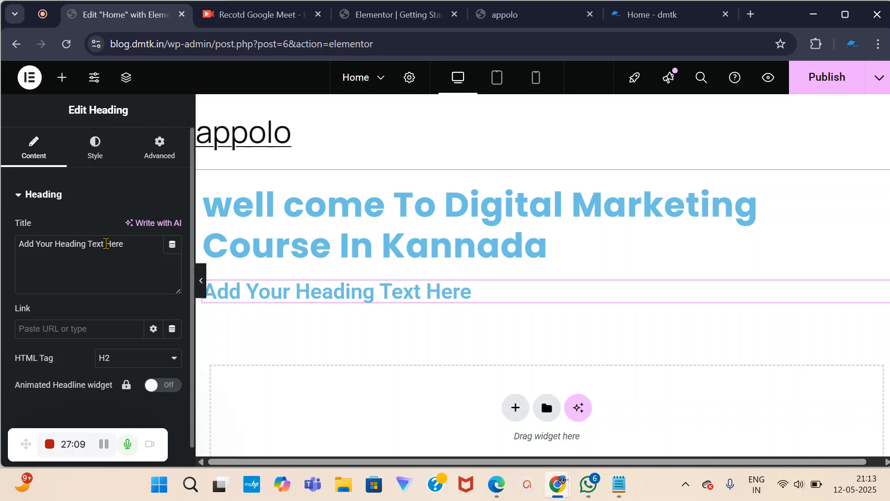
Replace the placeholder title with 'Attend First 3 Clasess For FREE'.
drag(130, 245, 16, 262)
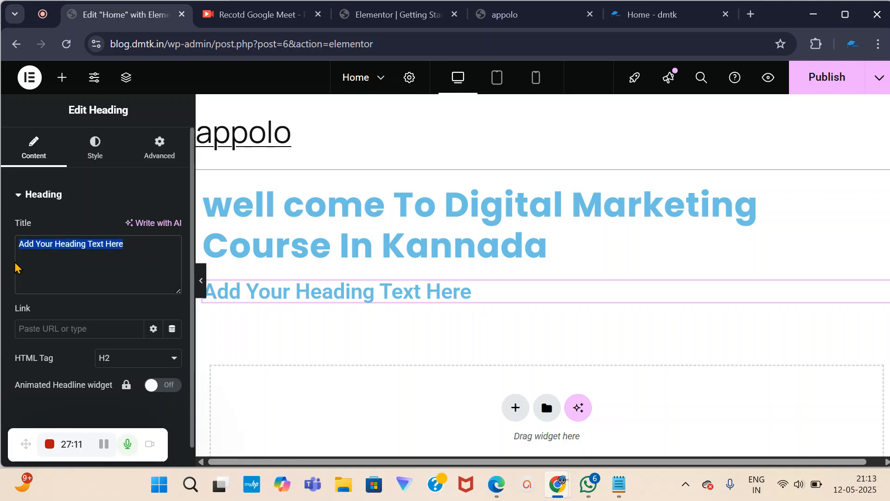
key(BackSpace)
text(At)
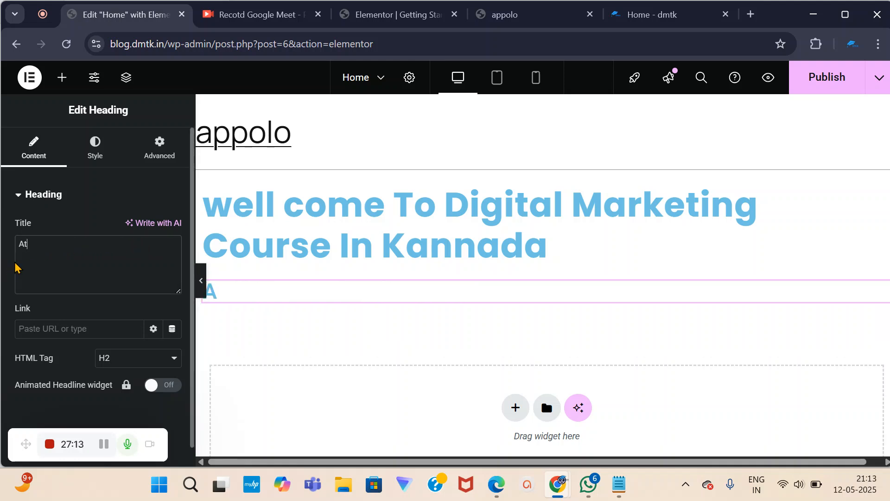
text(tend)
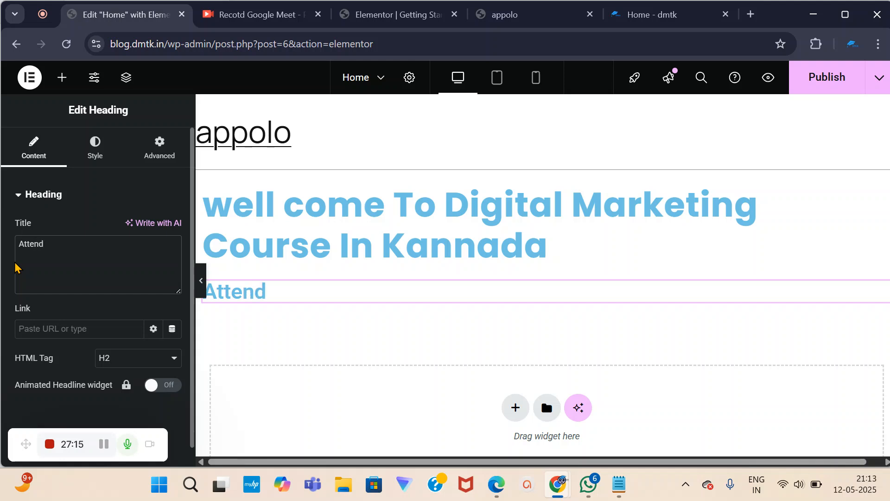
text( First)
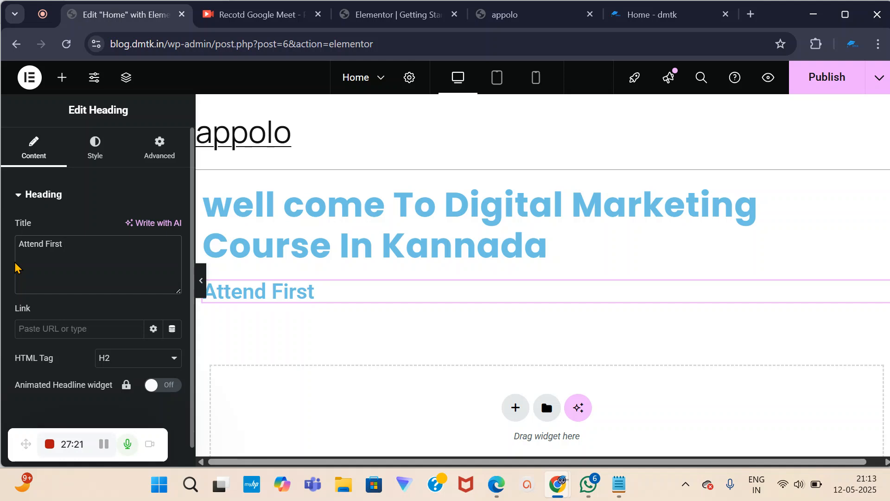
text(3 Clasess )
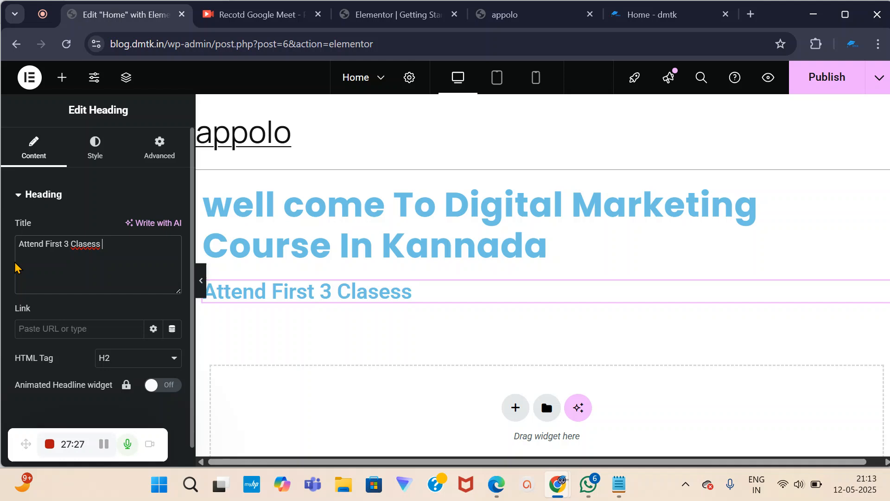
text(FOR)
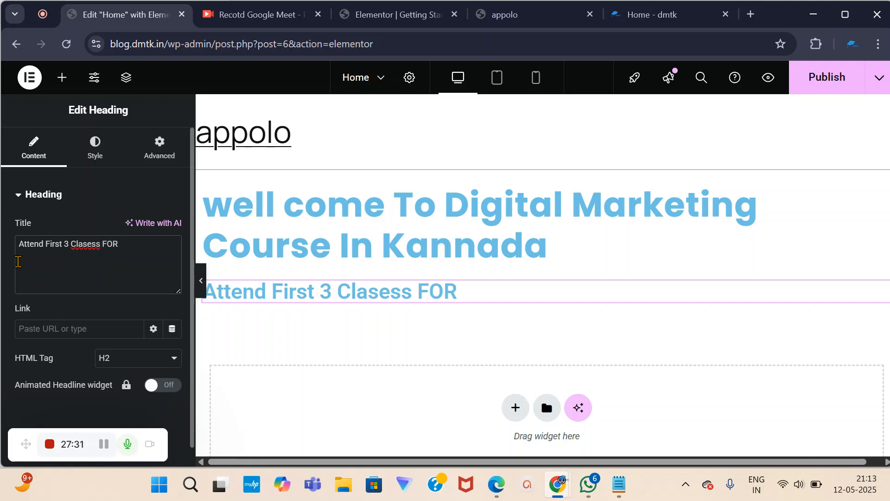
key(BackSpace)
text(or FREE)
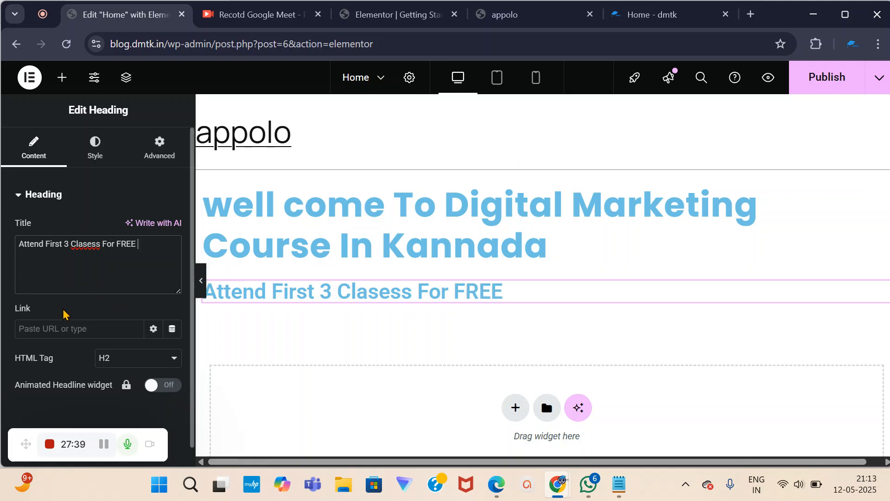
Switch the subheading's HTML tag to H3, then back to H2.
scroll(63, 314, down, 1)
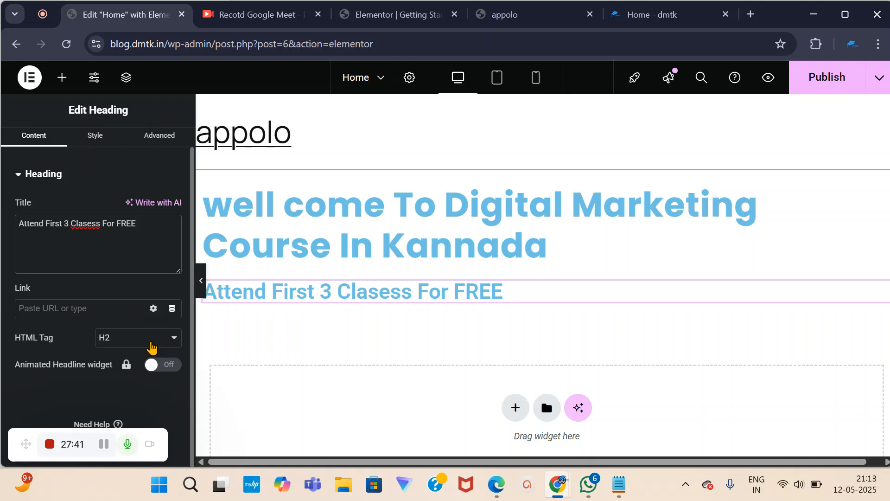
click(176, 341)
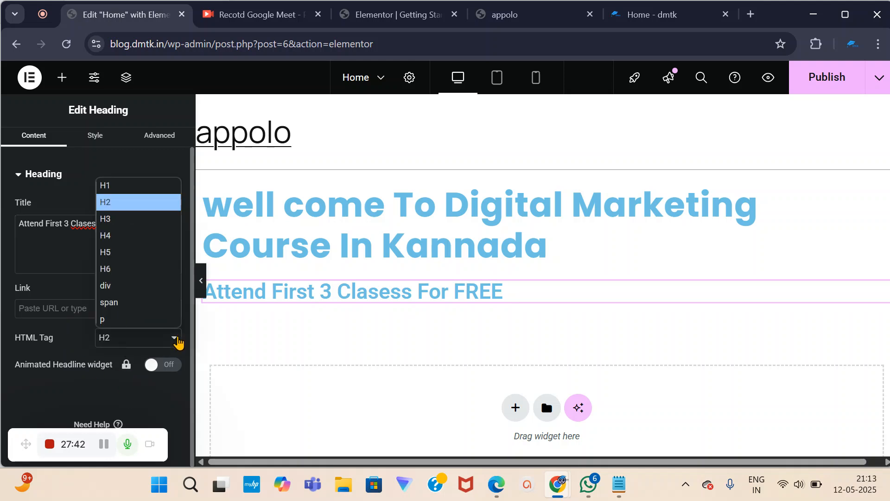
click(146, 218)
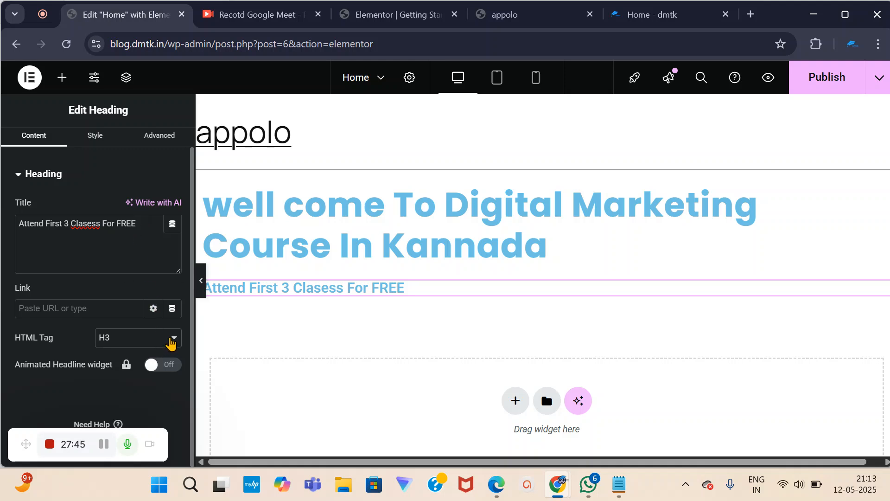
click(172, 342)
click(129, 202)
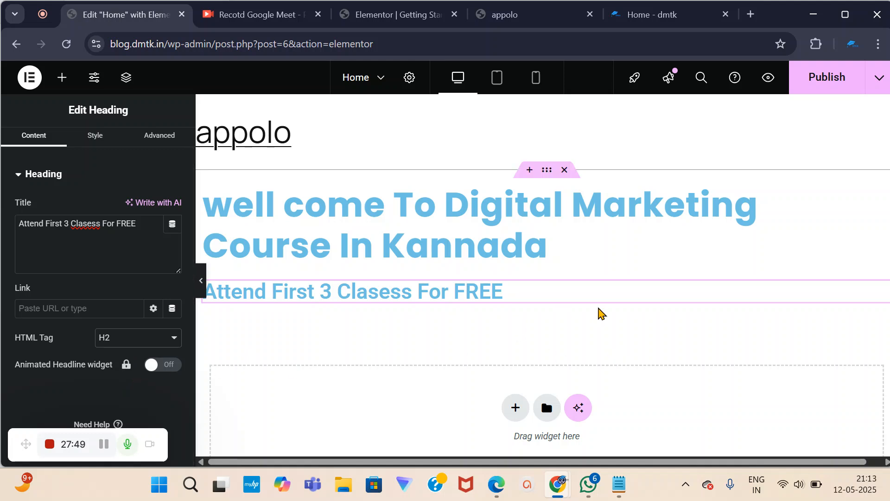
scroll(125, 212, up, 1)
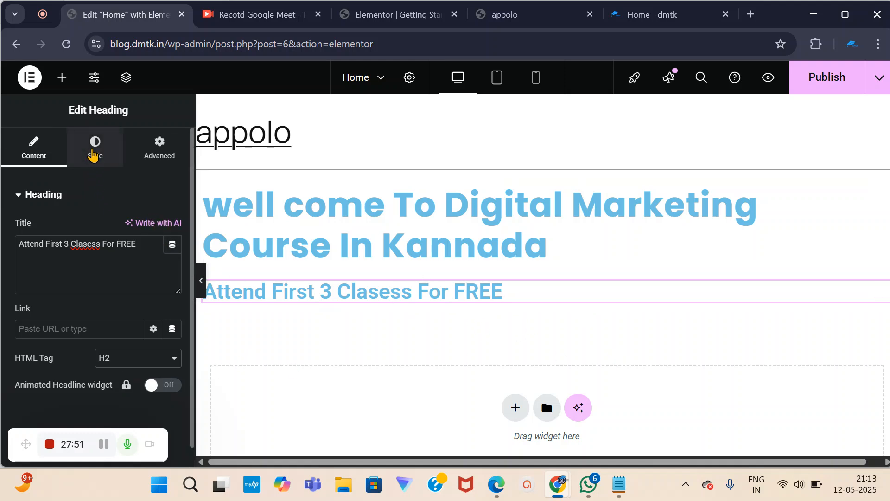
In the subheading's Style settings, try centre, right, justified and left alignments.
click(93, 154)
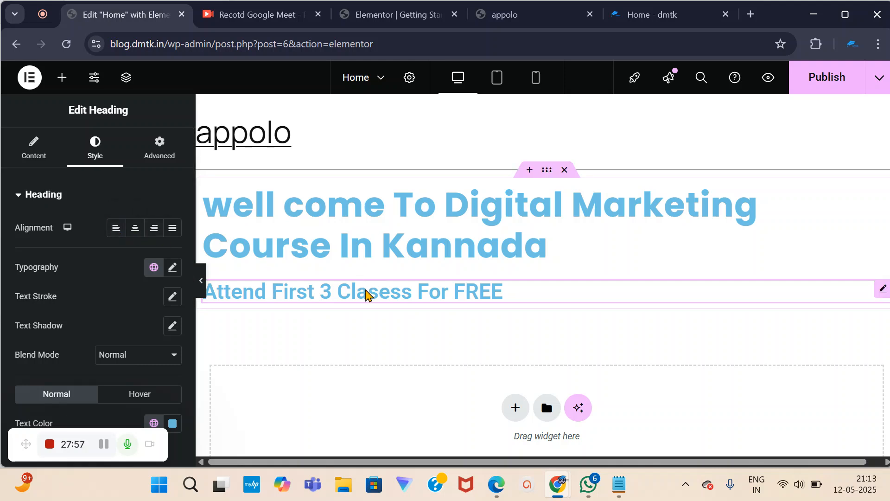
click(135, 235)
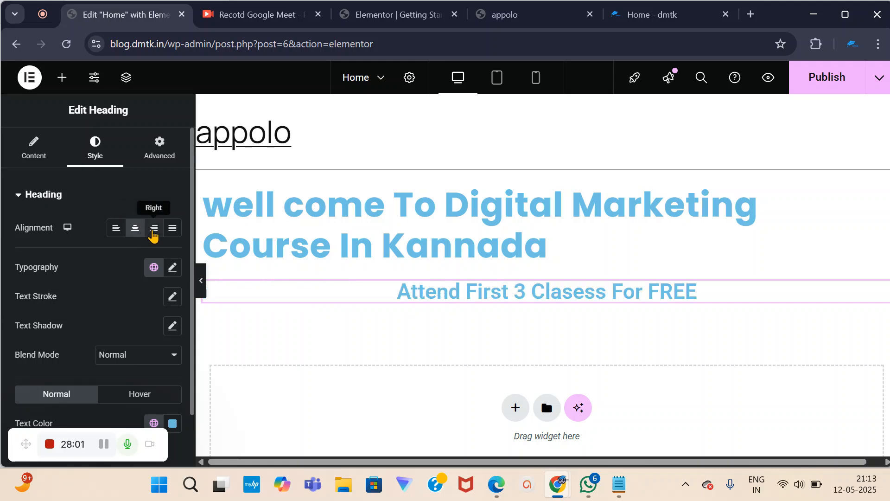
click(153, 235)
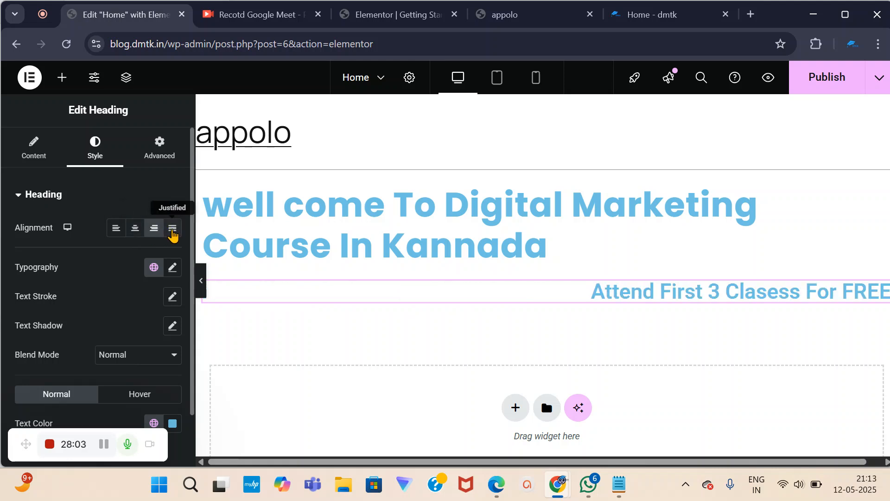
click(173, 234)
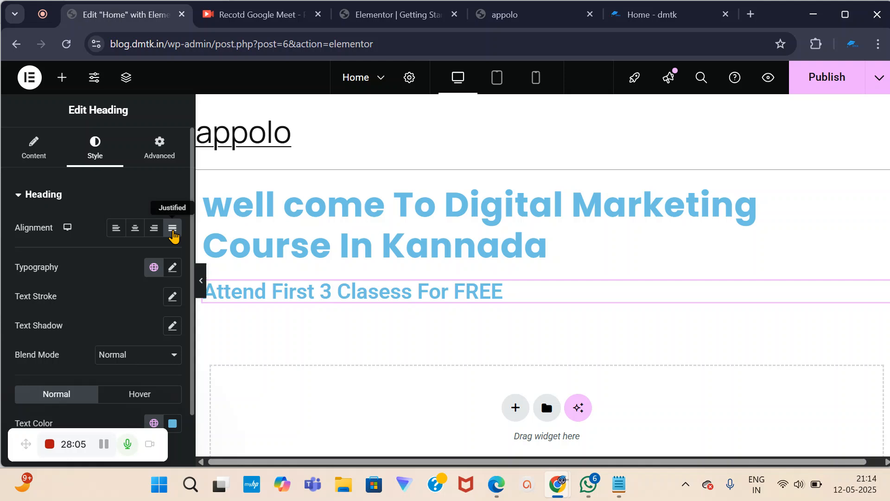
click(138, 236)
click(118, 231)
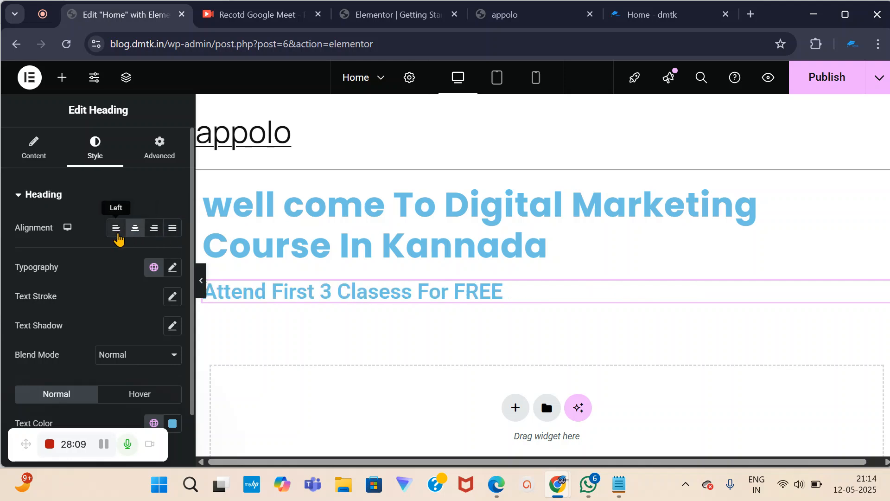
click(172, 232)
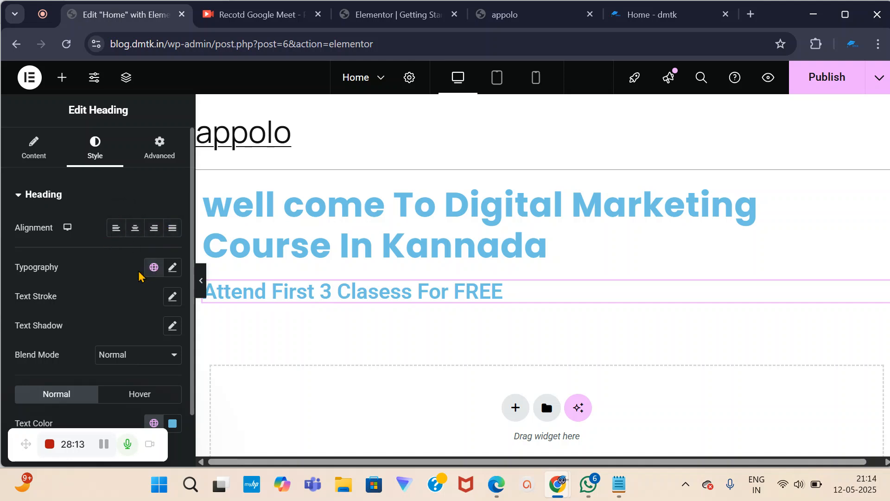
Set the subheading's font family to Poppins and close the Typography settings.
click(173, 269)
scroll(153, 334, down, 2)
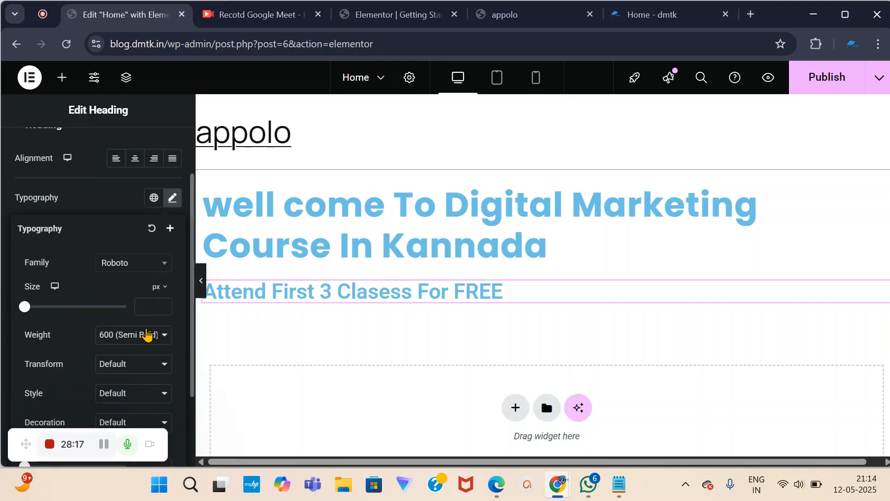
click(160, 264)
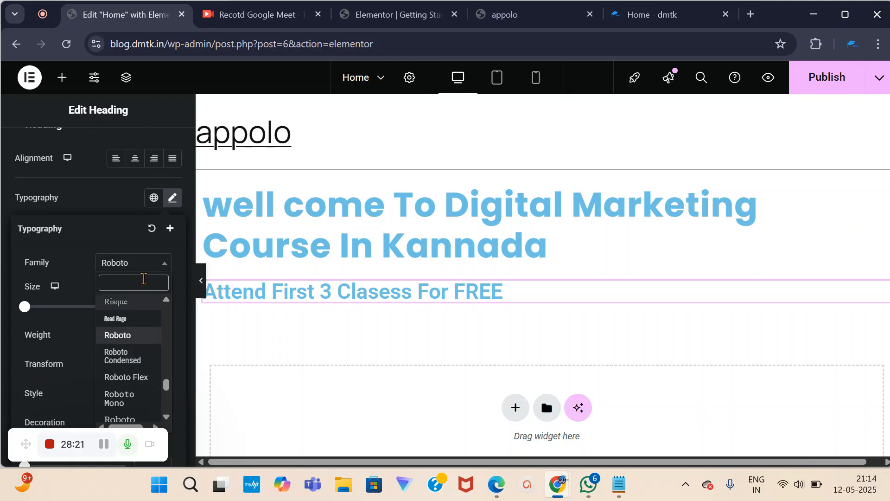
text(poppins)
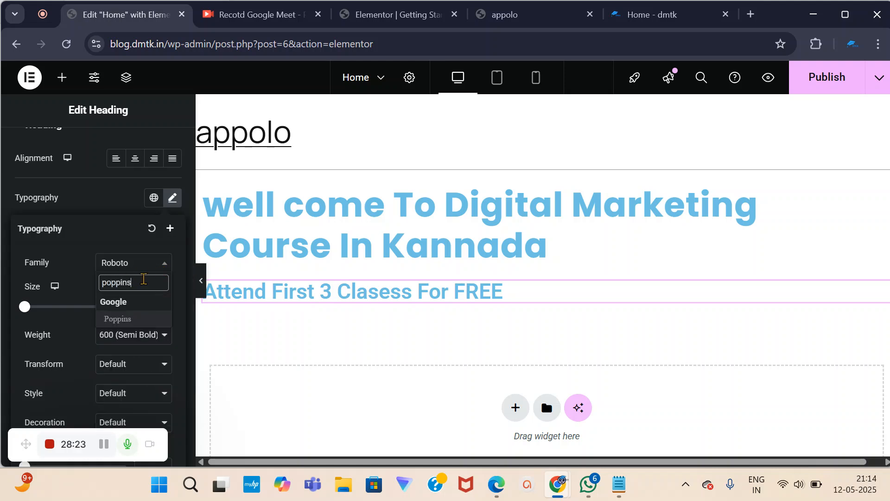
click(140, 320)
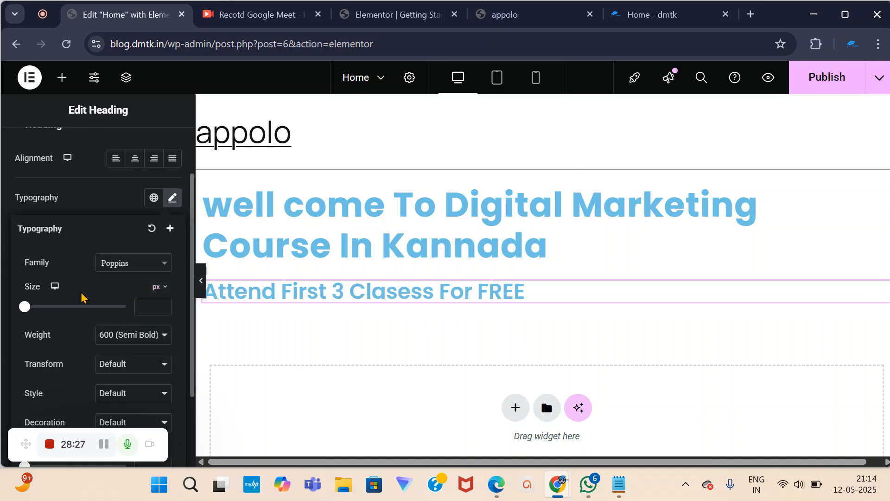
click(117, 198)
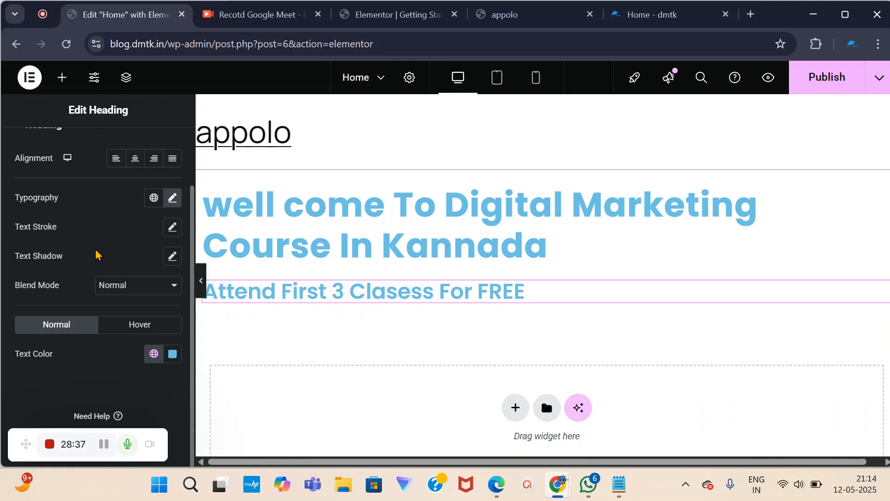
scroll(93, 193, up, 2)
scroll(140, 384, down, 1)
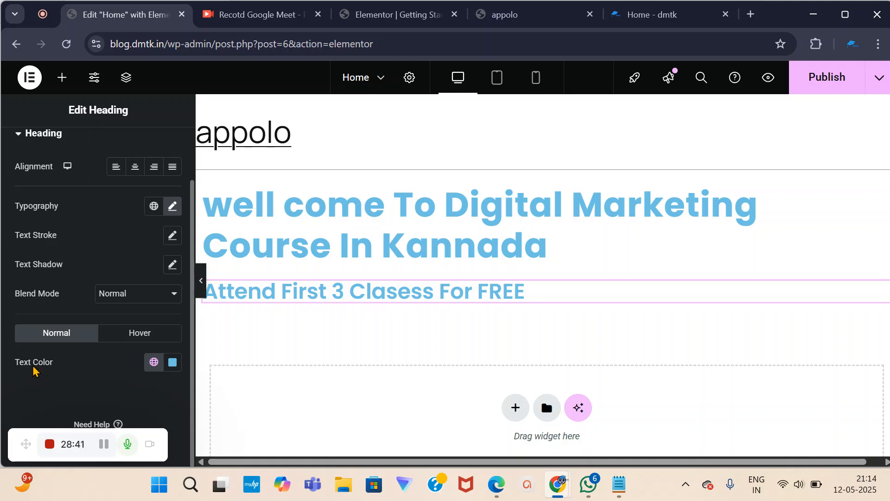
Set the 'Attend First 3 Clasess For FREE' subheading text colour to bright yellow #F5DD06.
click(173, 363)
click(172, 364)
click(172, 364)
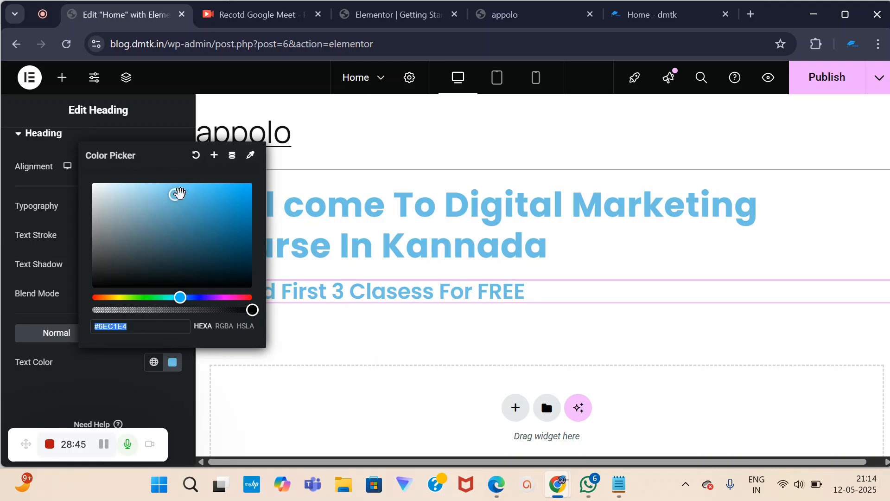
drag(181, 300, 118, 334)
drag(175, 195, 248, 187)
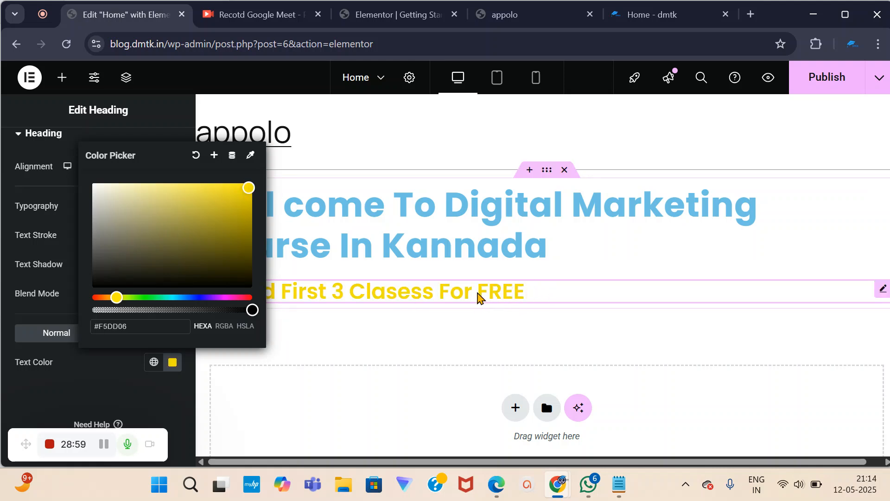
click(66, 391)
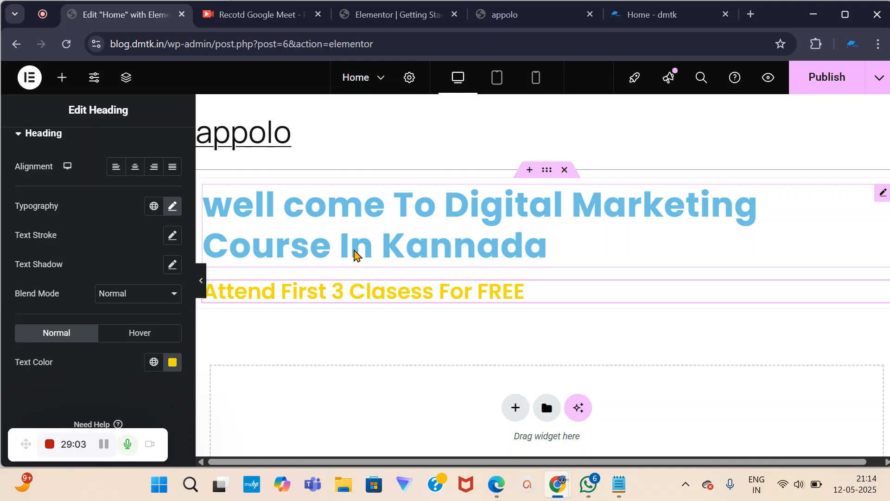
click(583, 232)
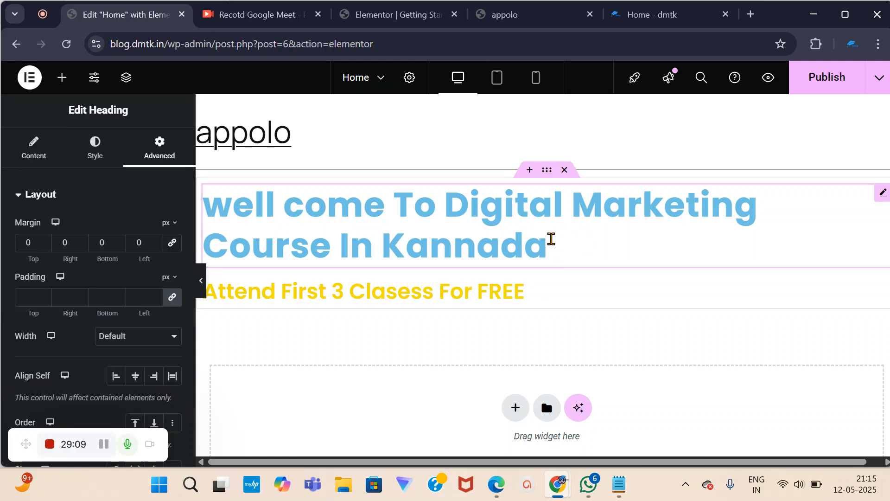
click(95, 145)
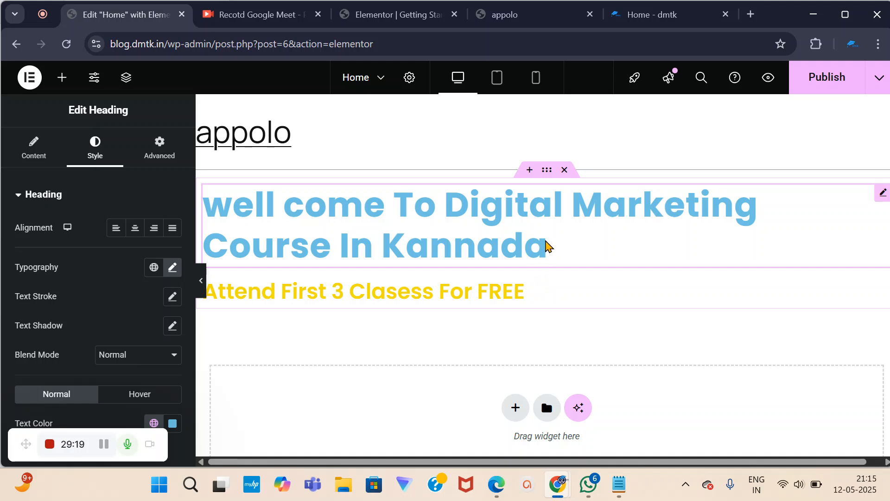
click(535, 292)
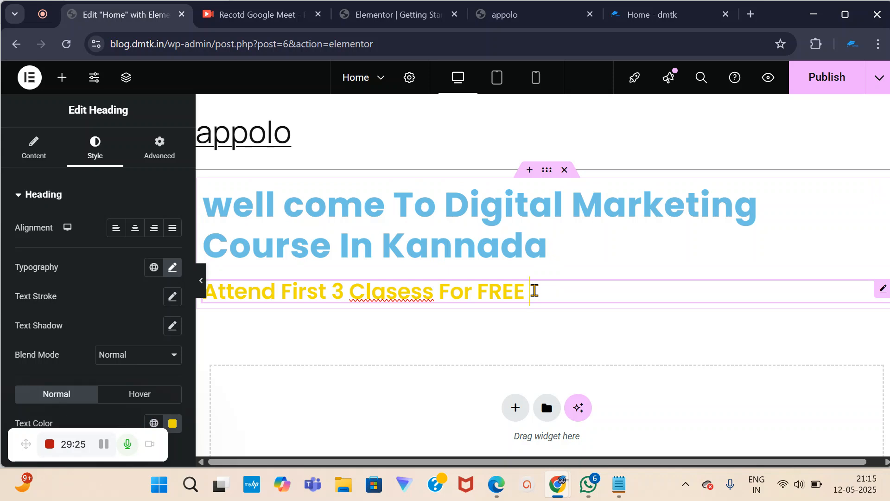
click(561, 253)
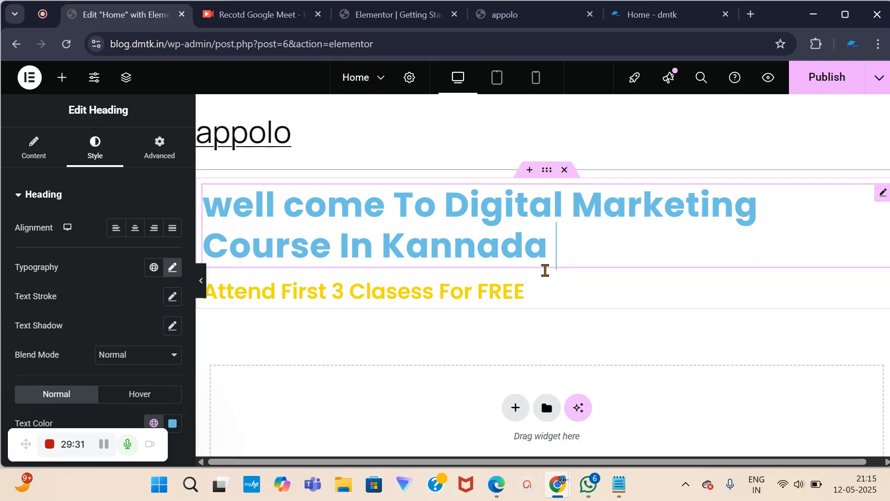
click(540, 291)
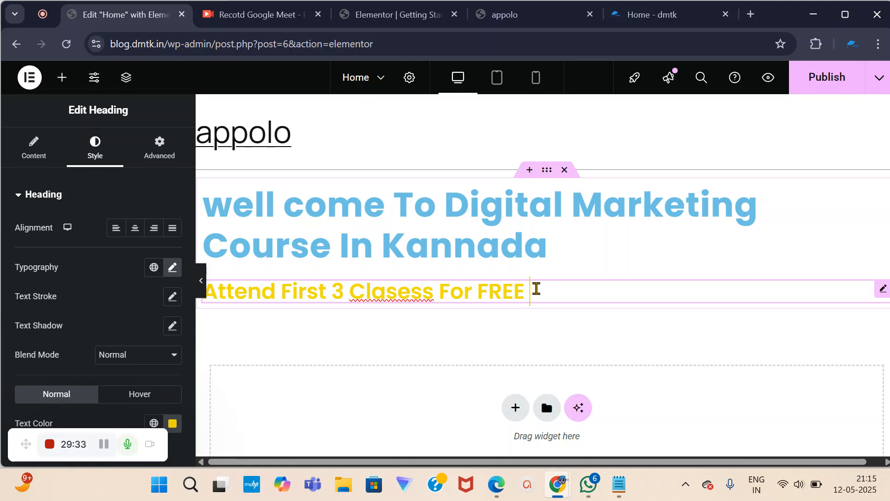
scroll(74, 332, down, 2)
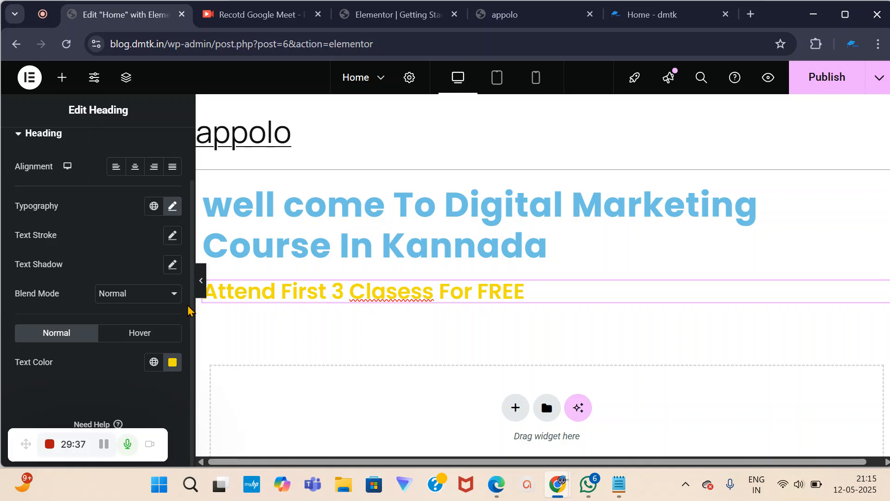
scroll(174, 306, up, 2)
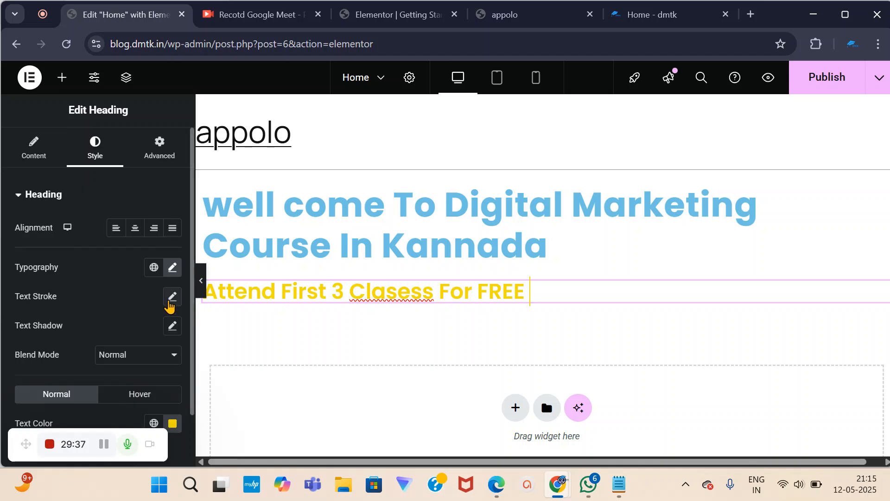
click(159, 156)
scroll(491, 304, down, 3)
scroll(422, 283, up, 3)
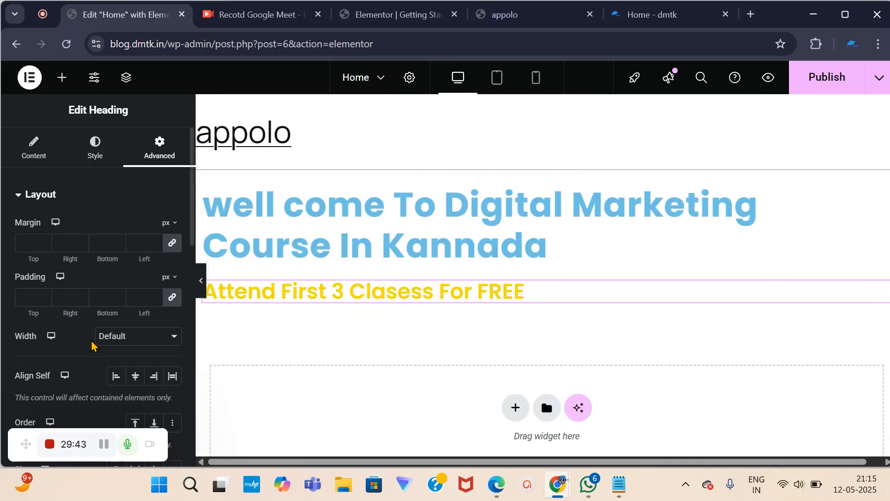
scroll(86, 344, down, 2)
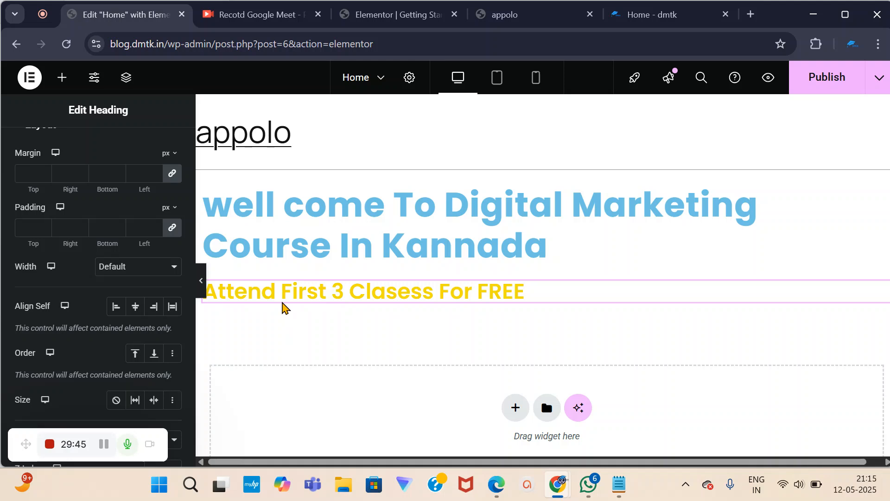
scroll(48, 160, up, 2)
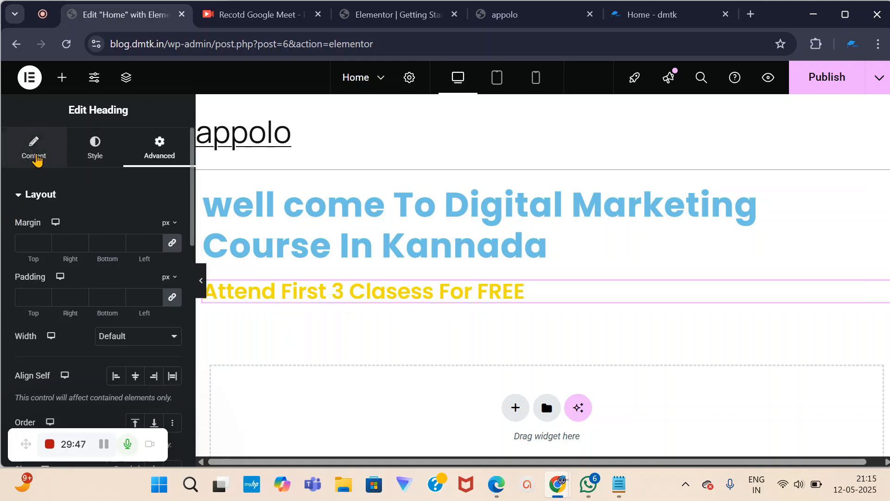
click(35, 156)
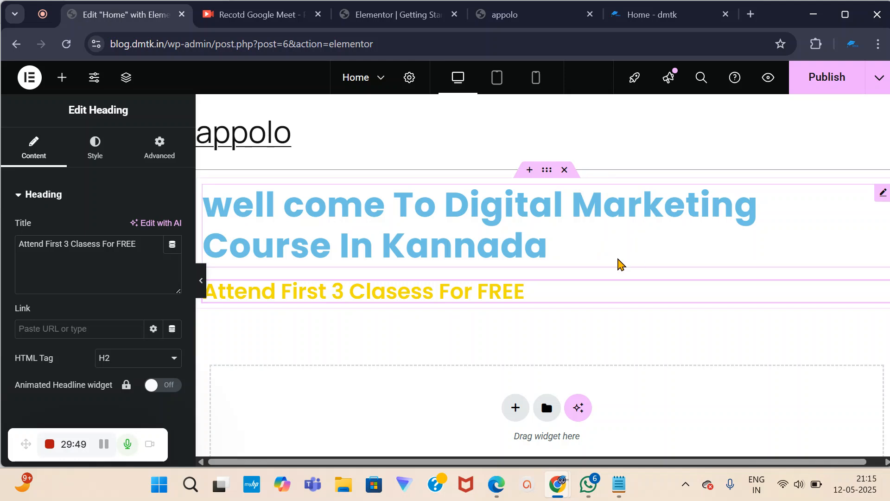
click(201, 281)
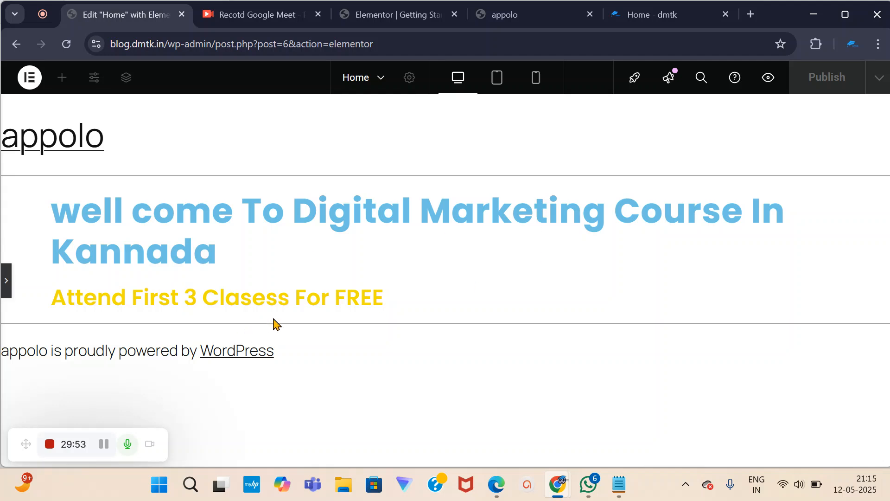
click(6, 281)
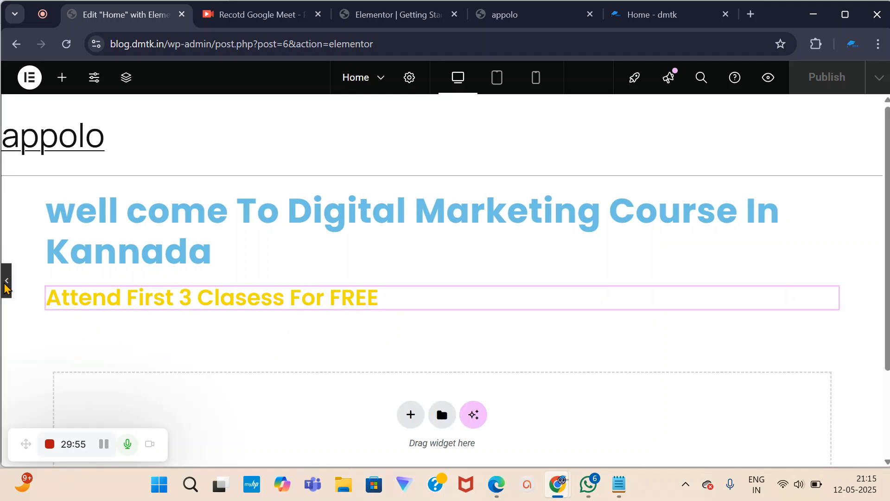
click(325, 232)
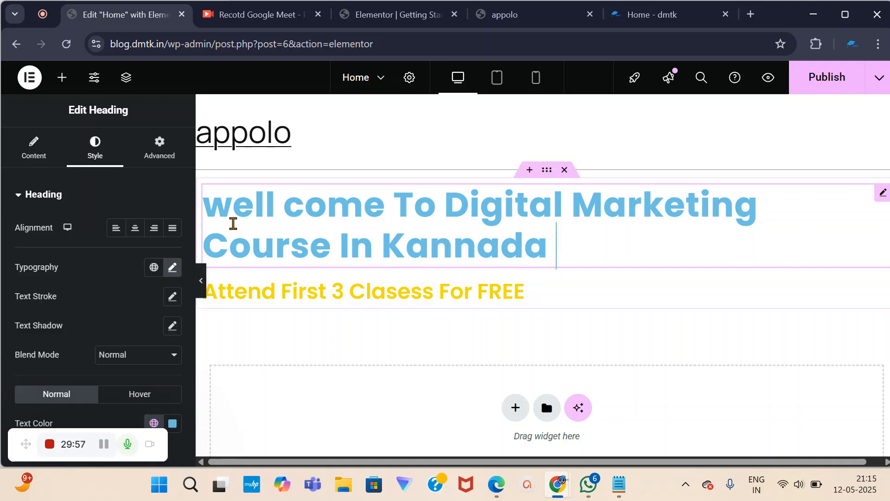
Centre-align the blue welcome heading and preview the result.
click(135, 231)
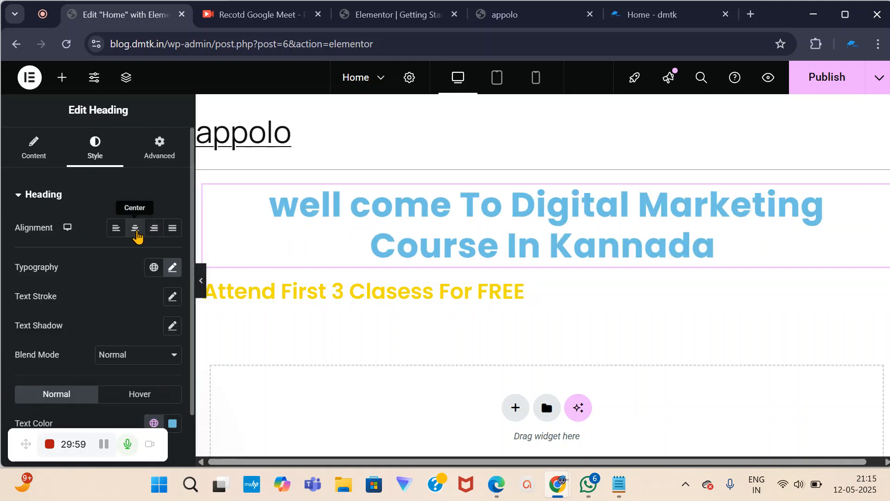
click(203, 282)
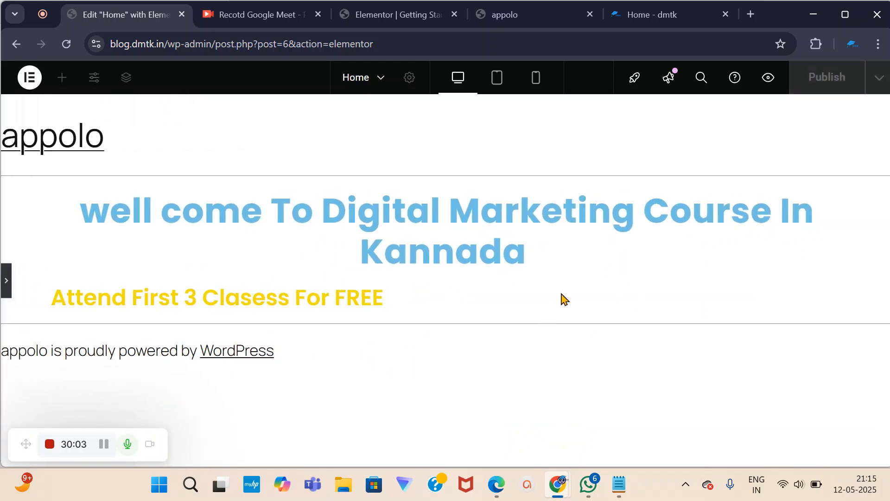
click(7, 282)
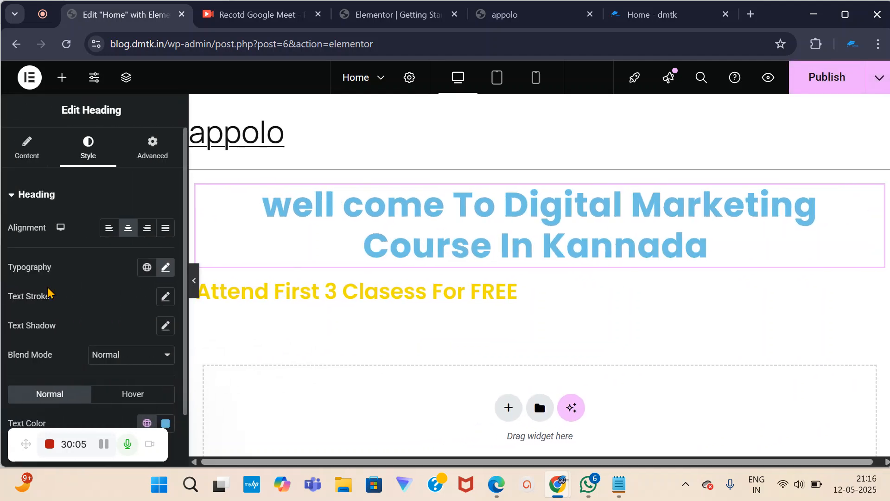
Centre-align the 'Attend First 3 Clasess For FREE' subheading as well and preview it.
click(322, 300)
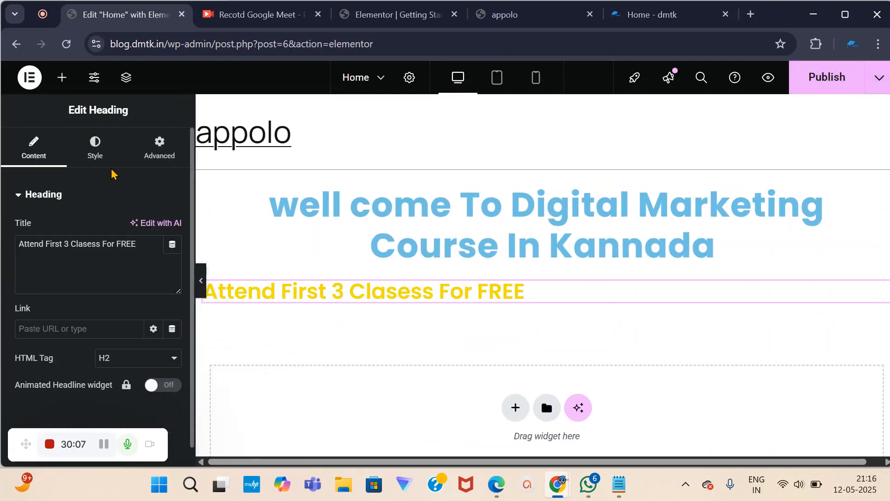
click(96, 150)
click(135, 228)
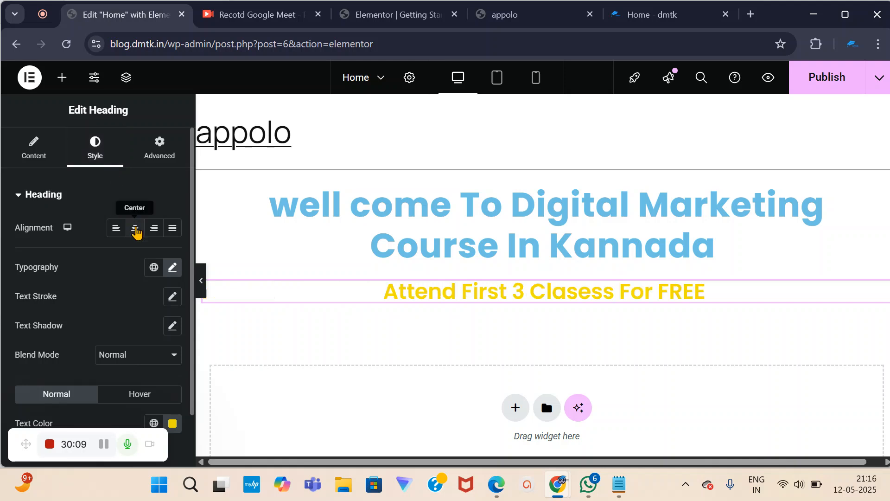
click(200, 280)
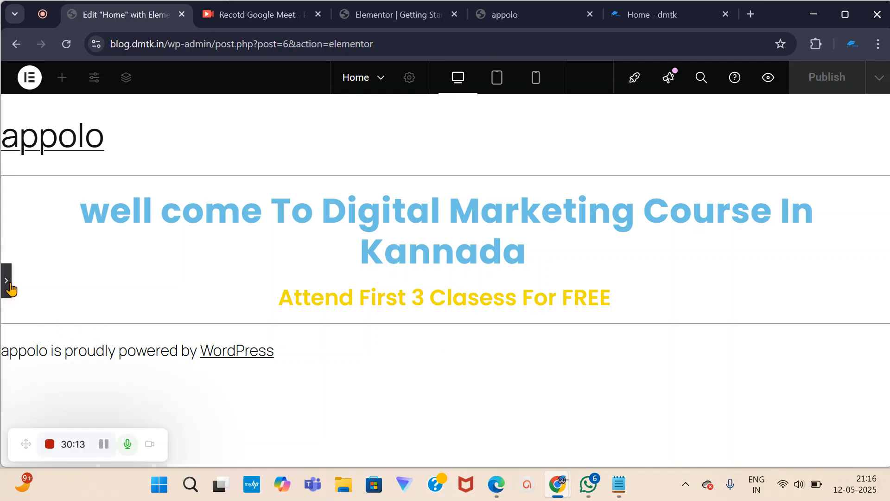
click(8, 285)
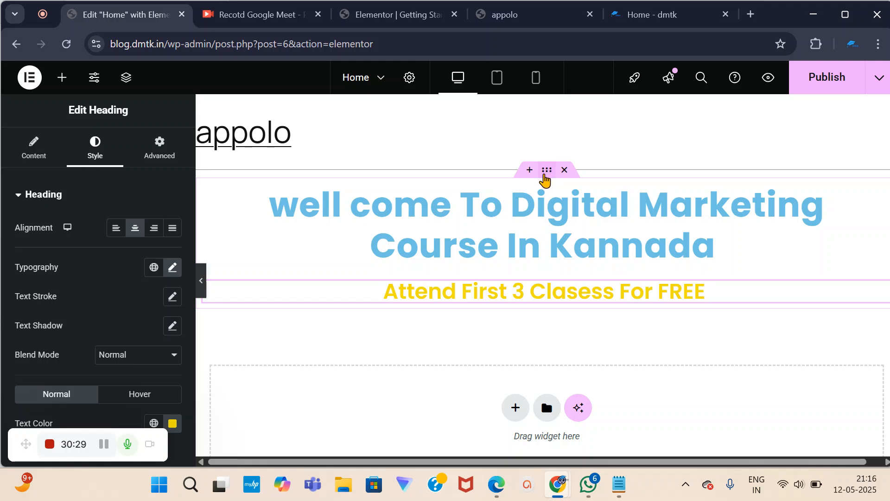
Select the hero container holding both headings and show its Style settings.
click(546, 177)
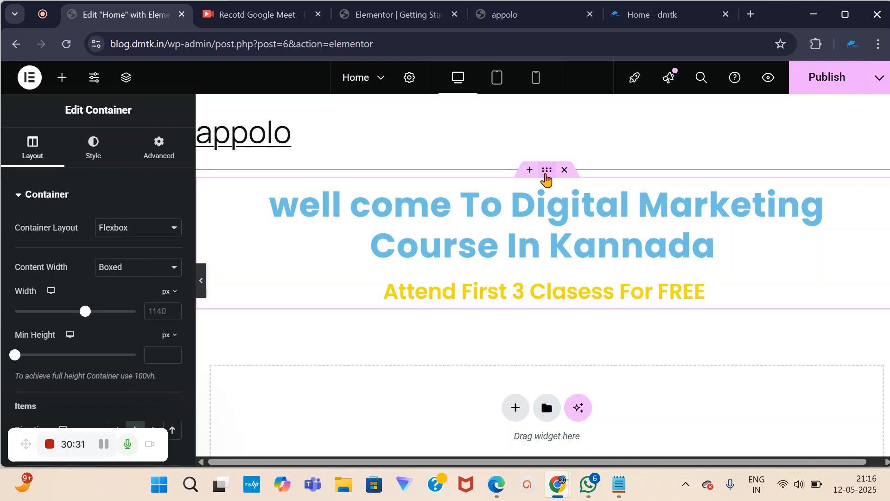
drag(550, 176, 549, 176)
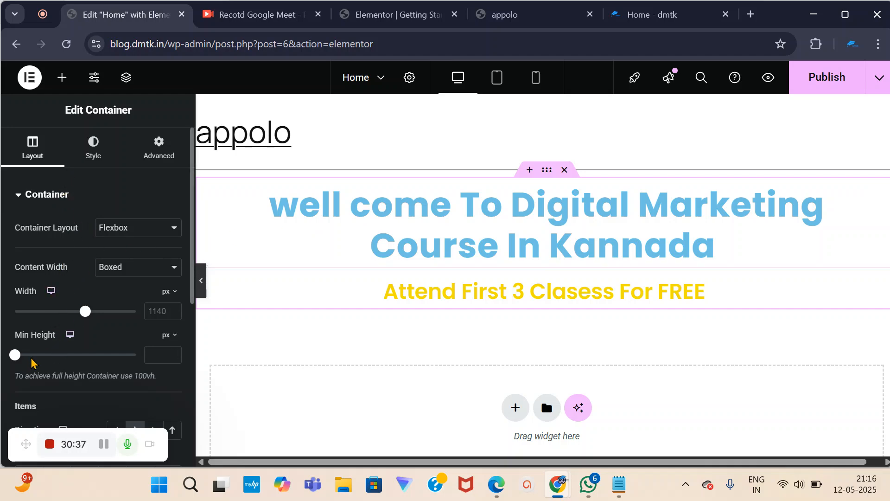
scroll(41, 352, down, 6)
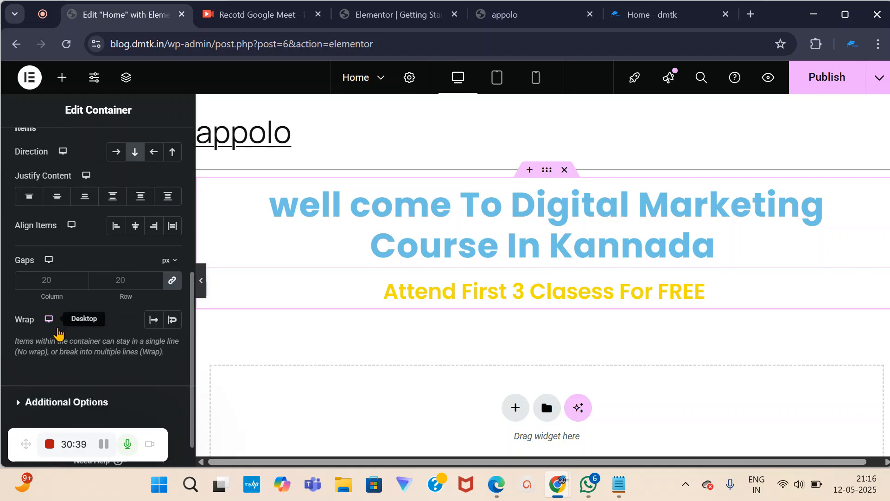
scroll(59, 336, up, 8)
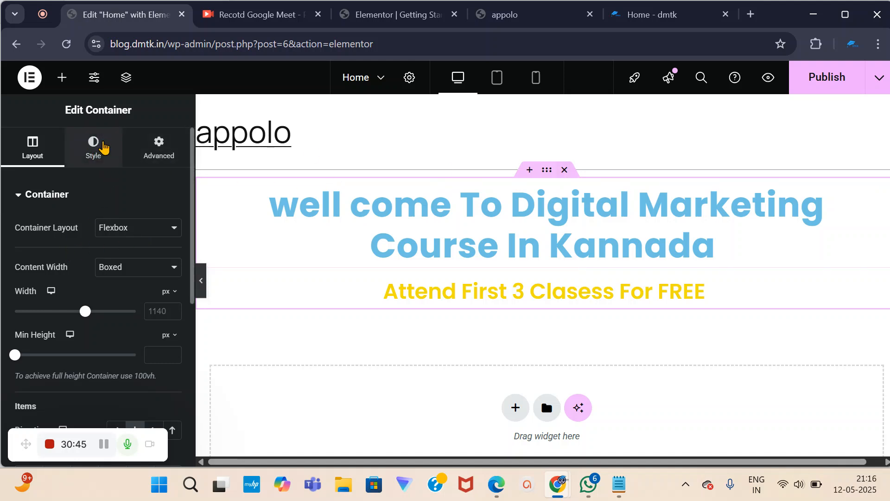
click(95, 152)
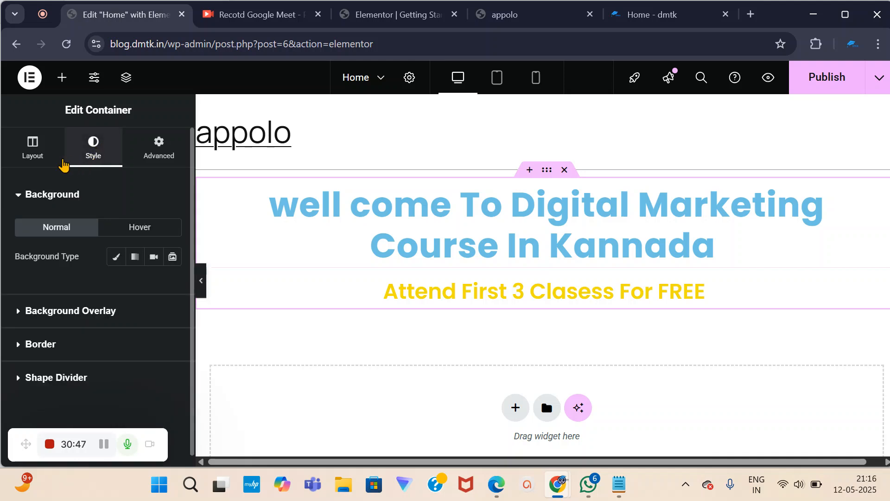
click(38, 153)
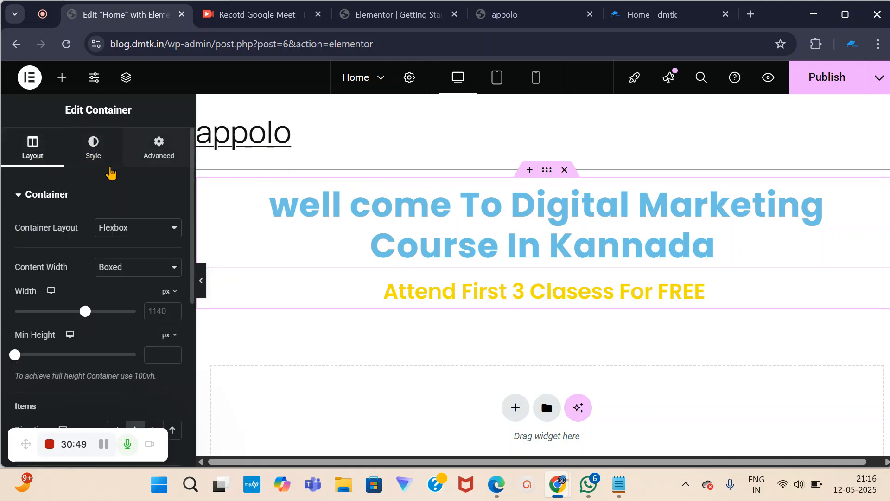
click(94, 154)
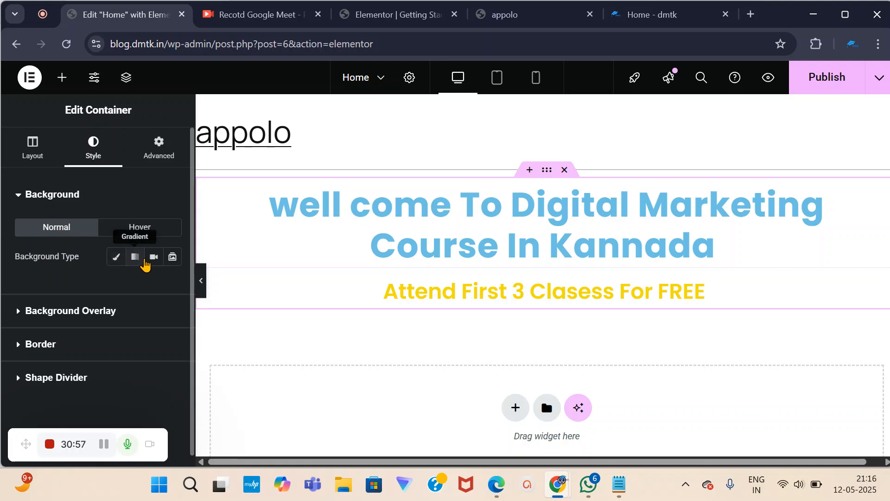
Choose the Classic plain-colour background type for the hero container.
click(115, 258)
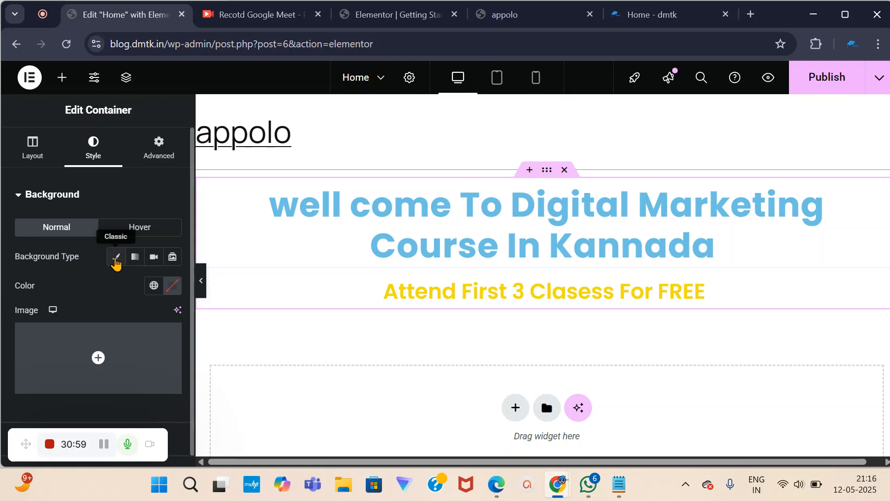
click(117, 265)
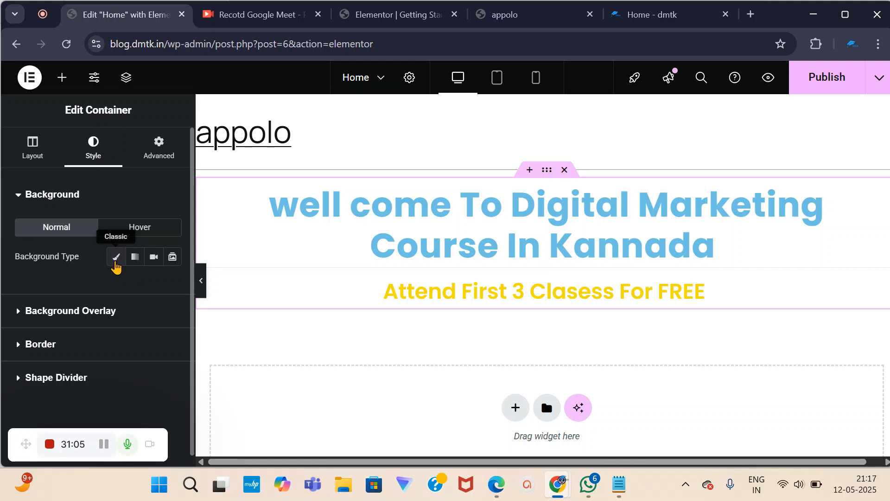
click(116, 265)
scroll(113, 268, down, 2)
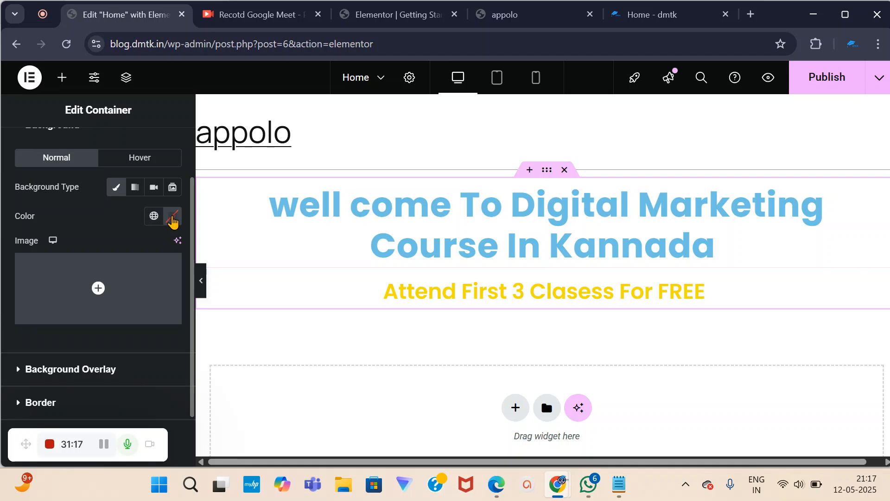
Change the container background from red to light blue #5F99FF, comparing with the live site.
click(173, 218)
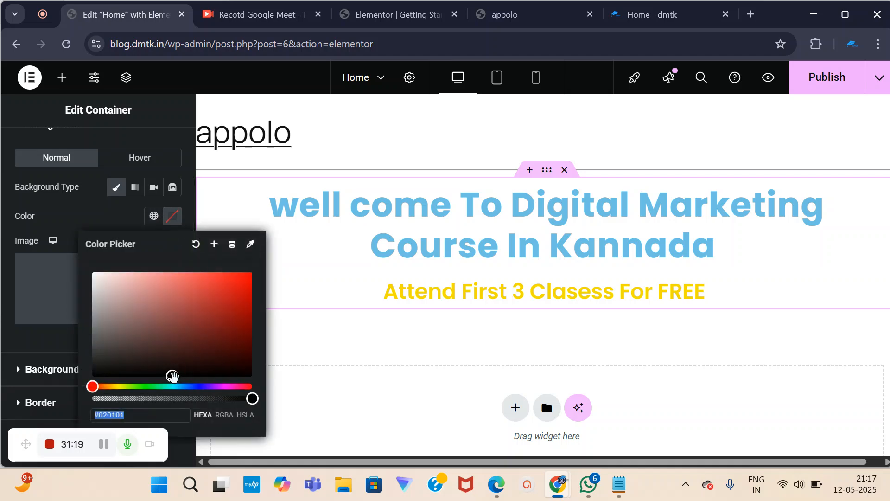
drag(174, 376, 249, 266)
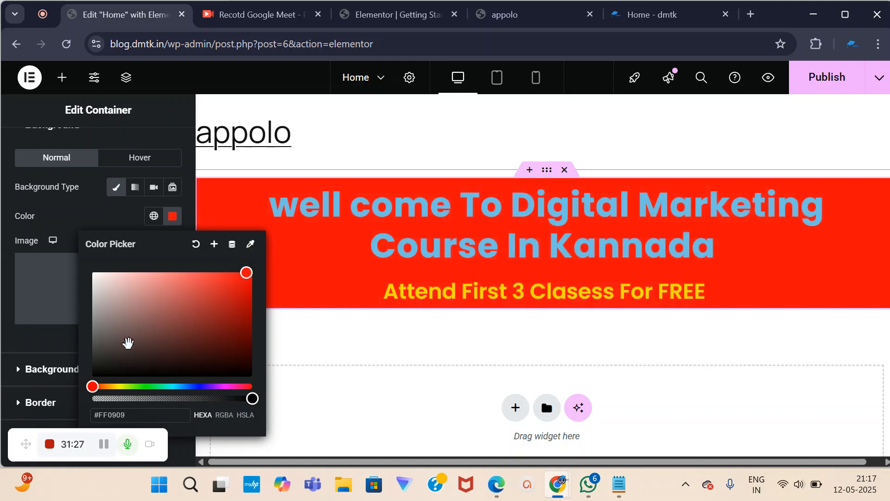
drag(92, 385, 201, 385)
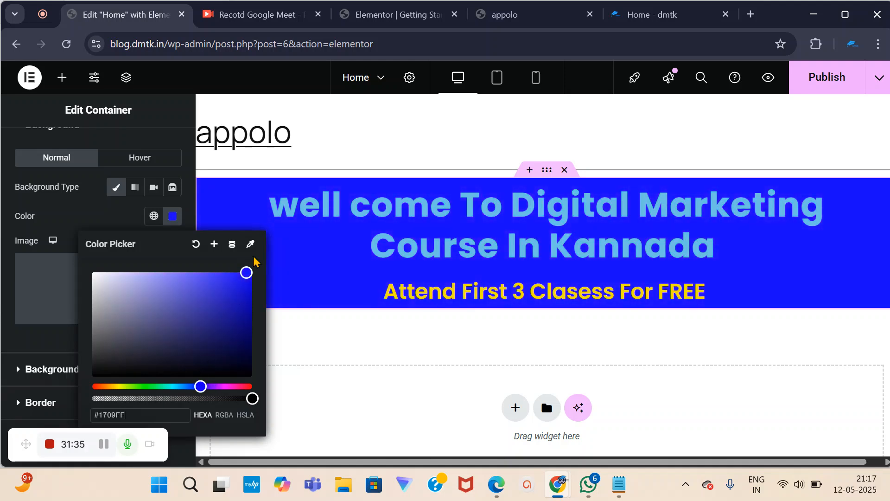
drag(241, 271, 192, 279)
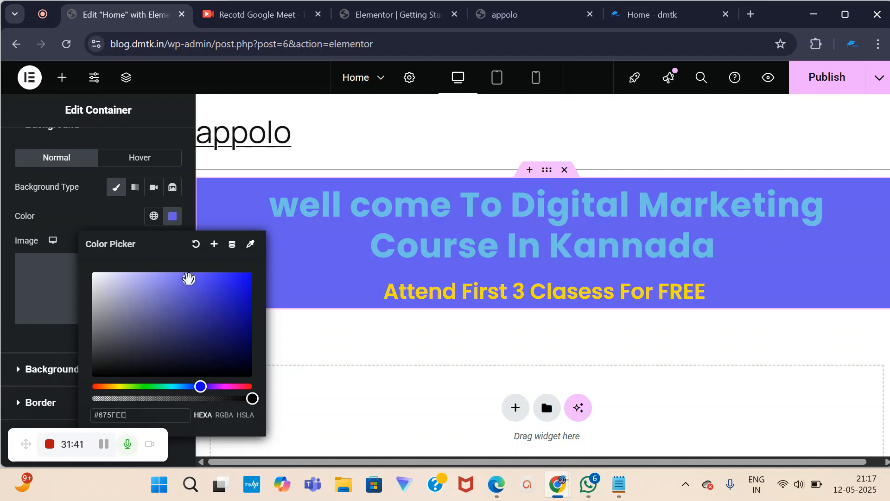
click(649, 14)
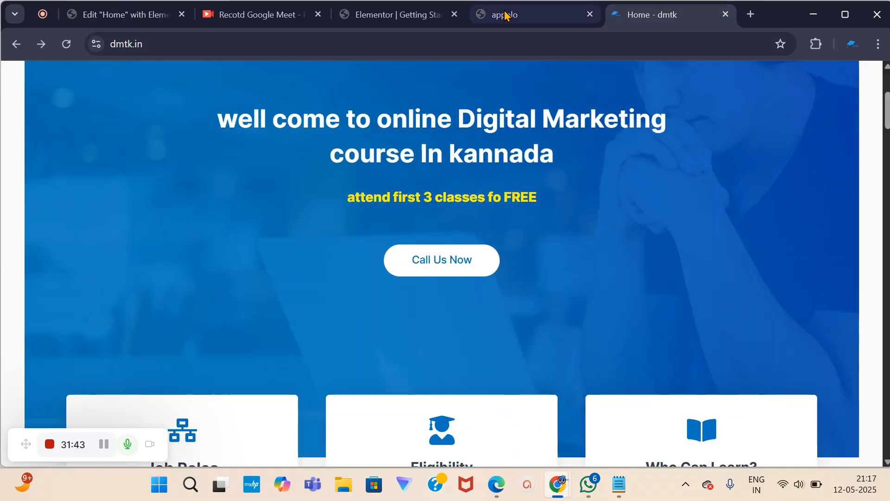
click(112, 16)
drag(190, 280, 203, 281)
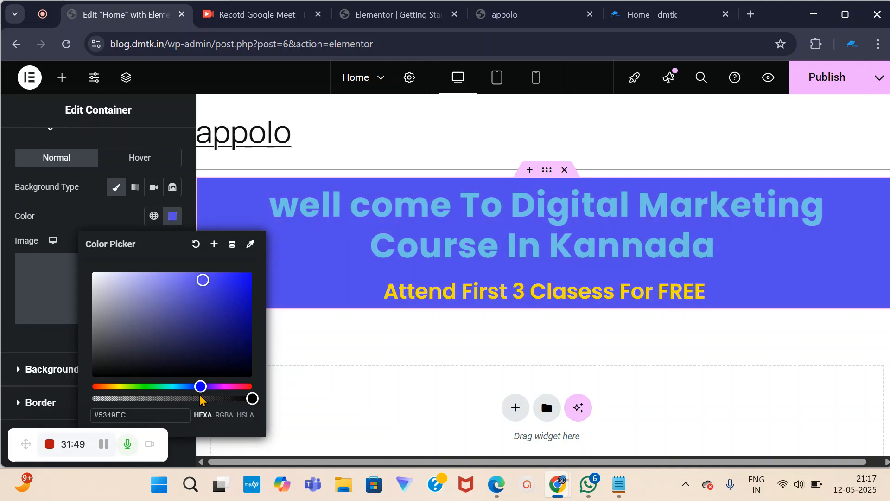
drag(198, 387, 188, 389)
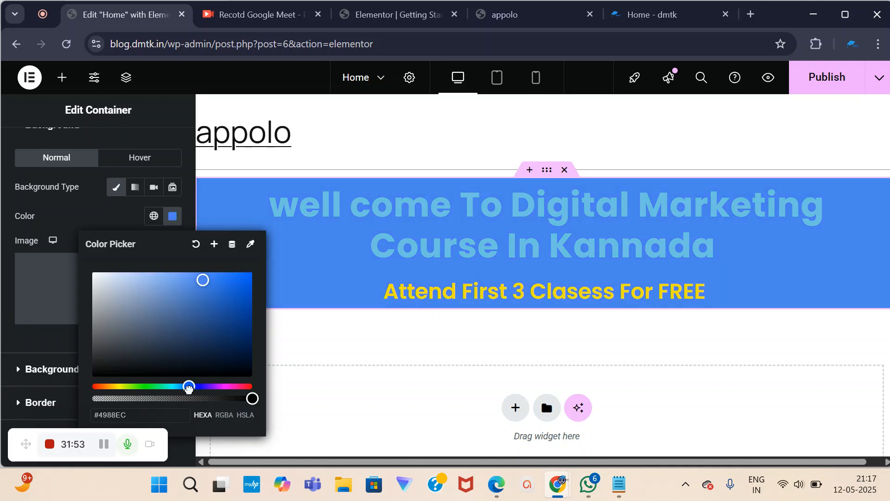
drag(203, 280, 193, 268)
click(389, 125)
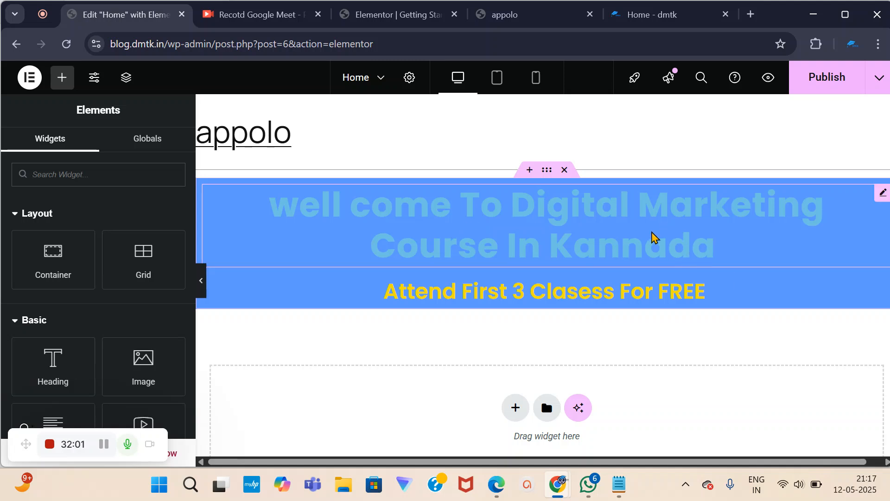
Select the welcome heading and set its text colour to white #FFFFFF.
click(719, 246)
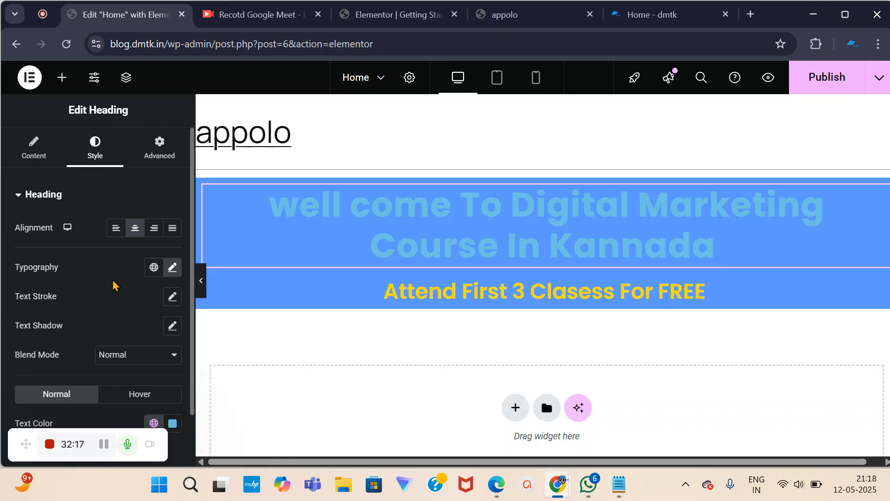
scroll(84, 357, down, 2)
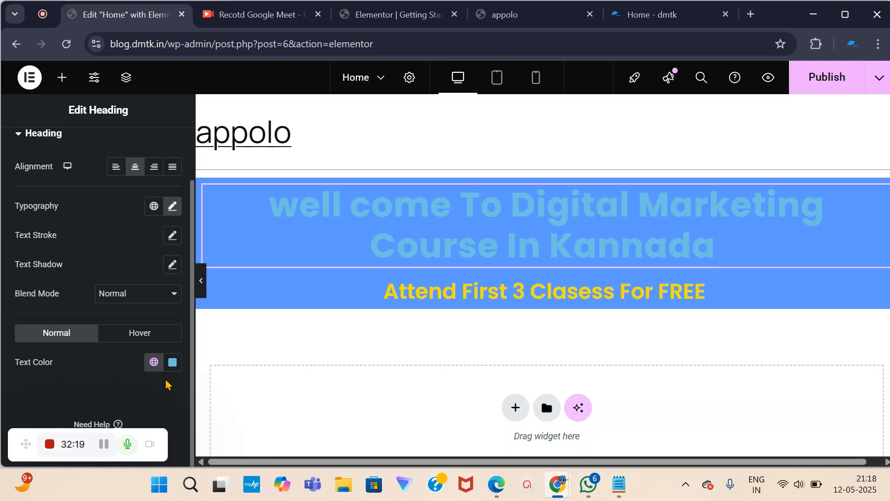
click(172, 363)
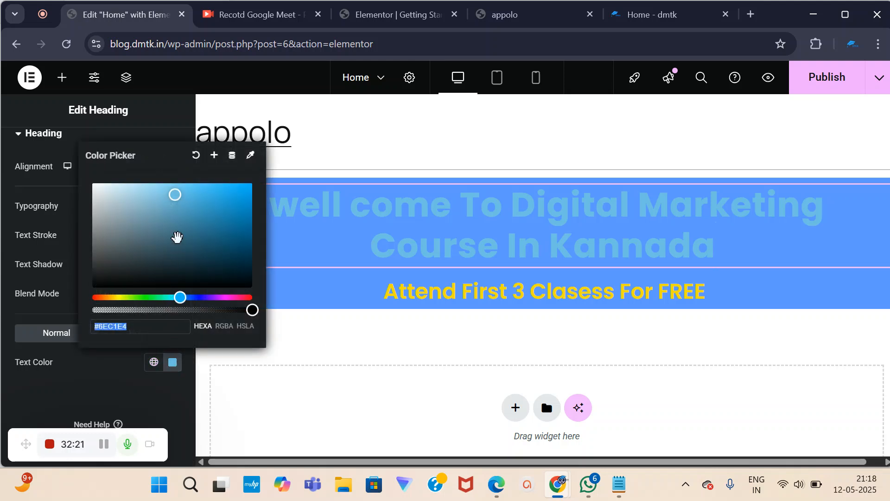
mouse_move(174, 195)
mouse_down()
mouse_move(121, 200)
mouse_move(128, 195)
mouse_move(93, 196)
mouse_move(91, 182)
mouse_move(75, 186)
mouse_up()
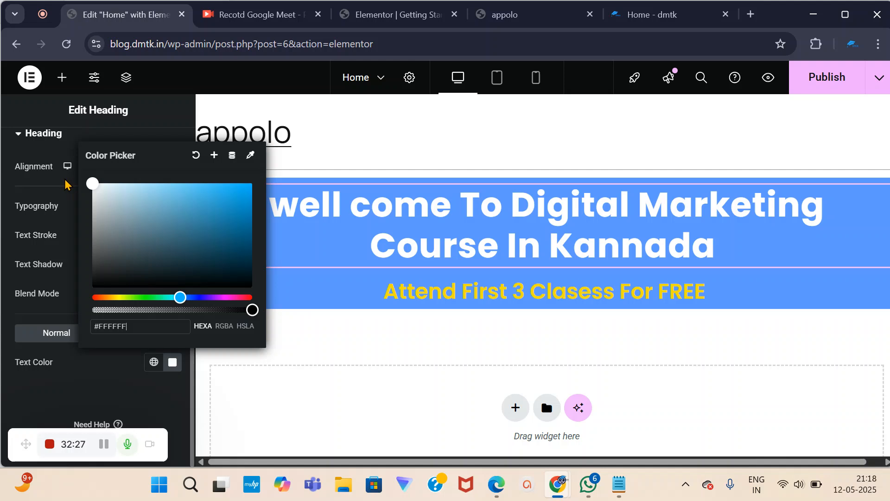
click(93, 392)
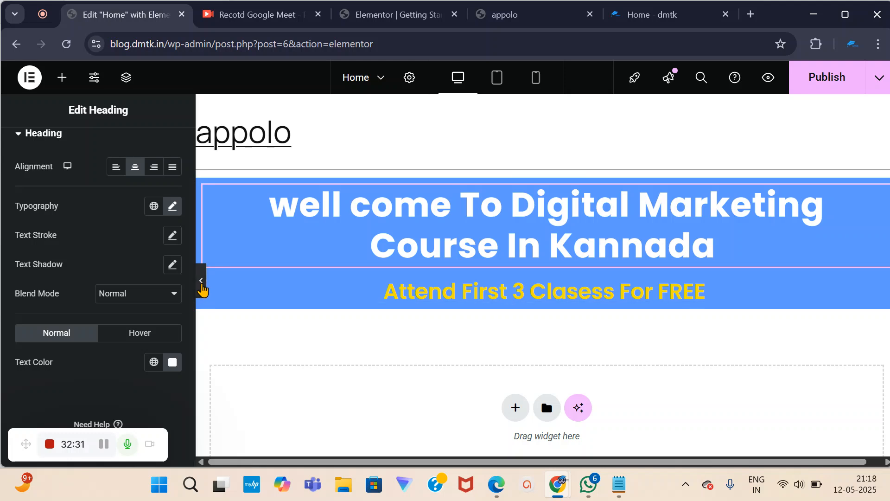
Preview the page full-width and compare the hero with the live dmtk homepage.
click(202, 283)
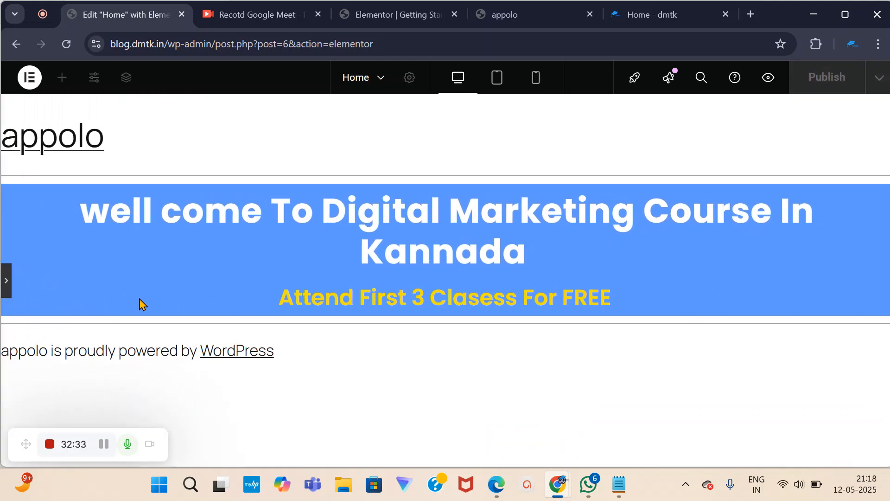
click(5, 281)
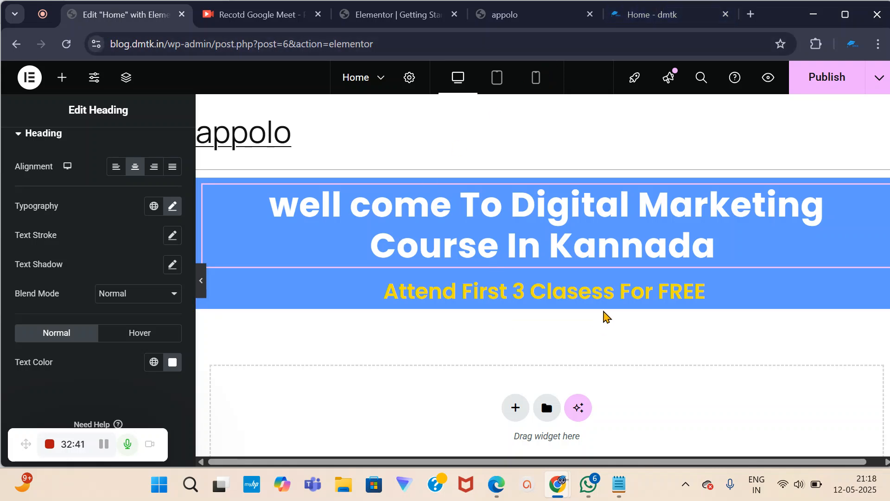
scroll(562, 295, down, 1)
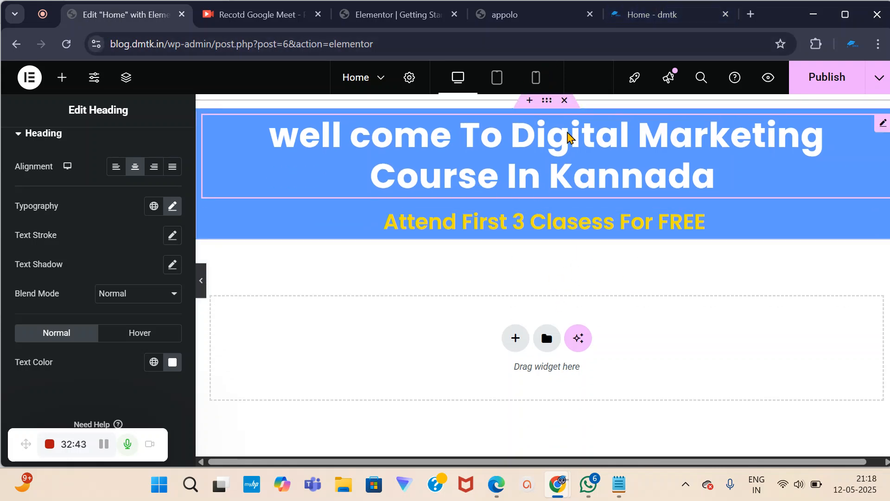
click(635, 15)
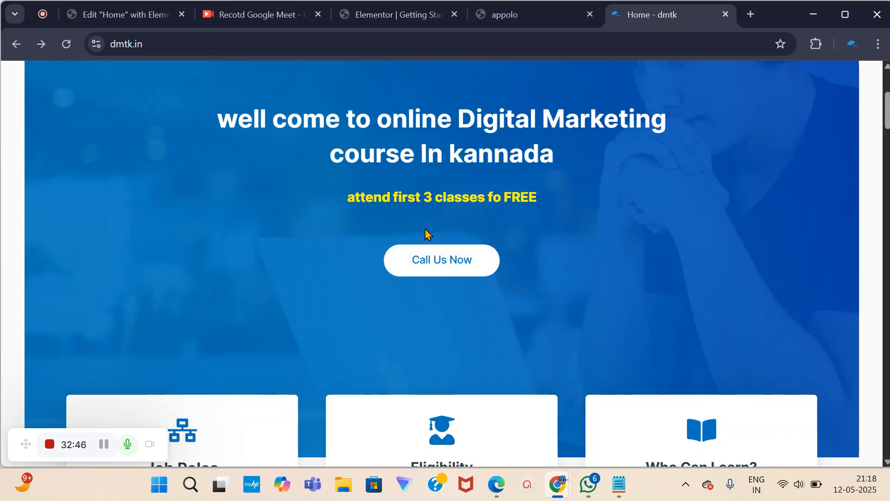
click(147, 21)
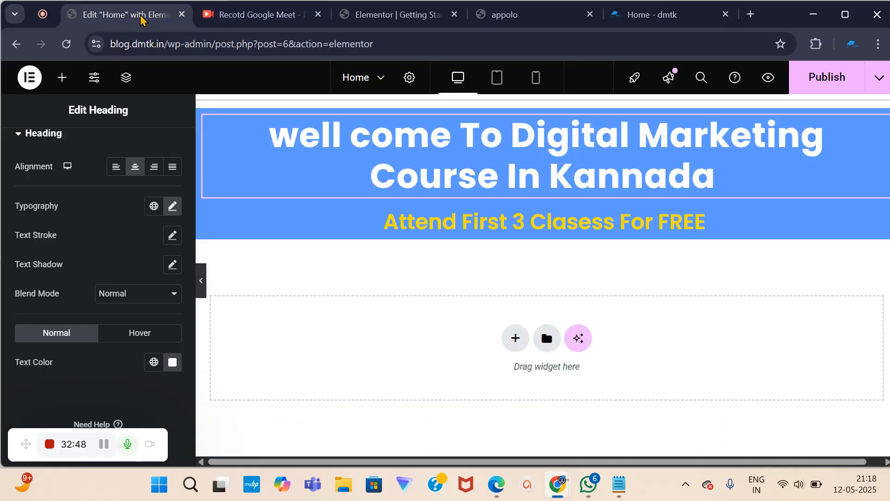
scroll(138, 376, up, 2)
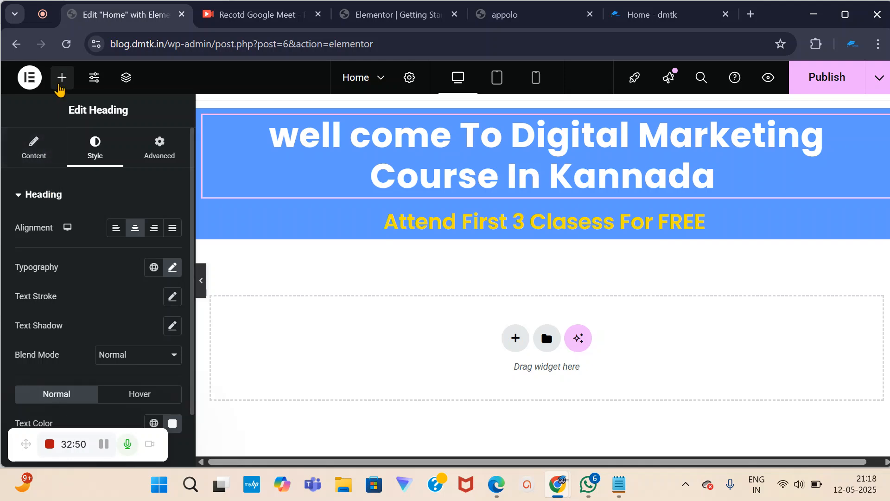
Search the widgets for 'butt' and drop a Button widget below the yellow subheading.
click(61, 79)
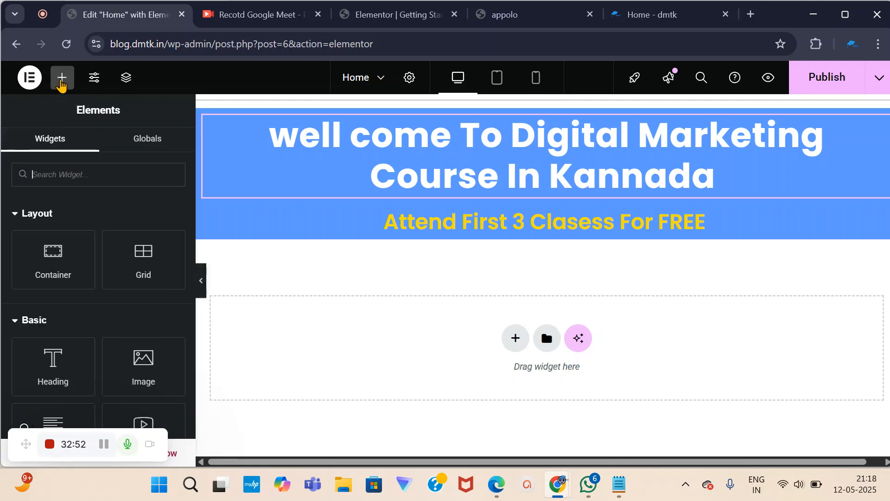
scroll(70, 232, down, 3)
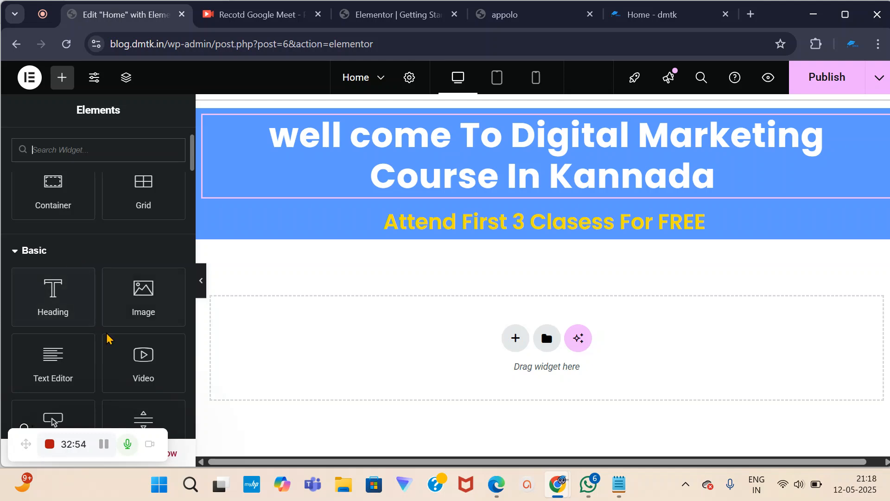
scroll(135, 362, down, 3)
scroll(135, 362, up, 3)
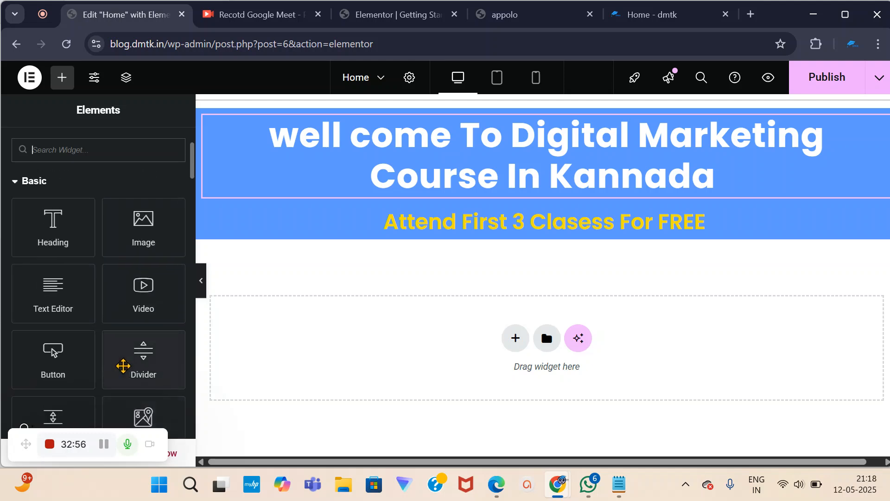
scroll(103, 291, up, 3)
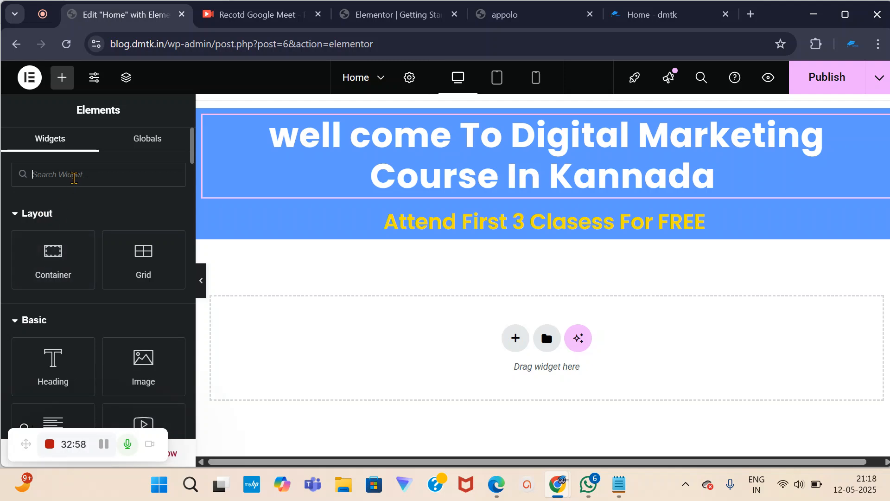
click(76, 176)
text(button)
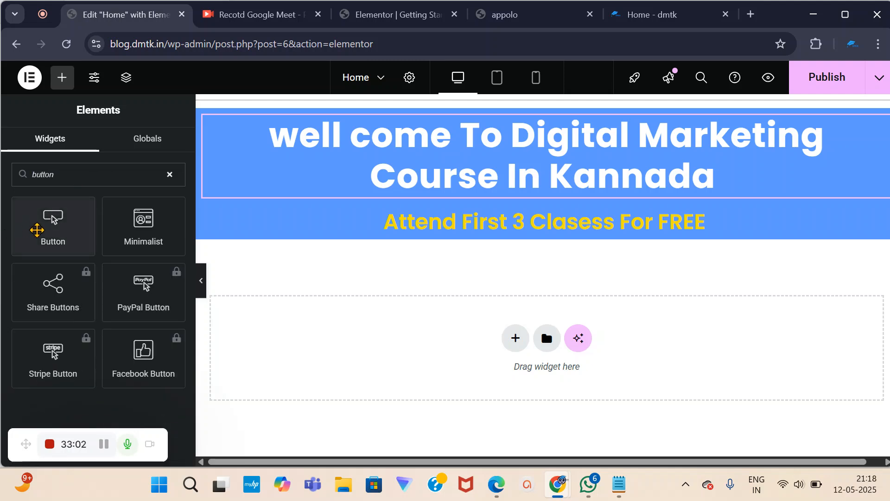
drag(55, 231, 533, 255)
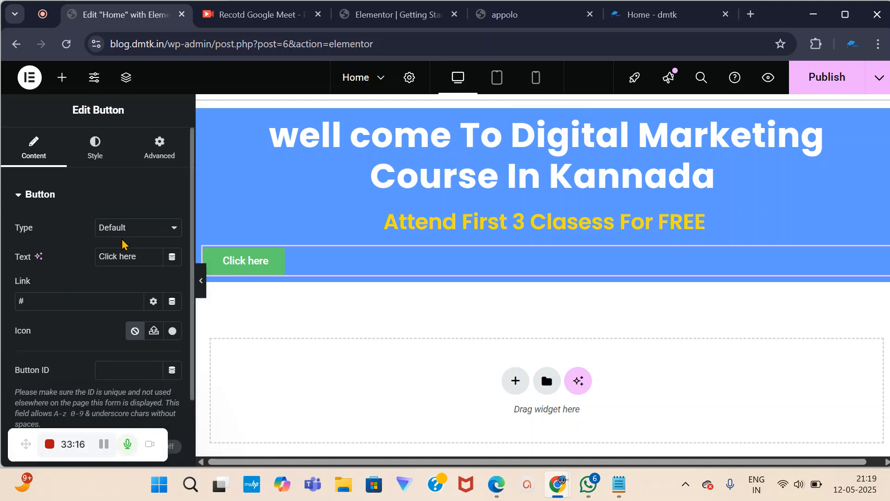
drag(138, 257, 107, 257)
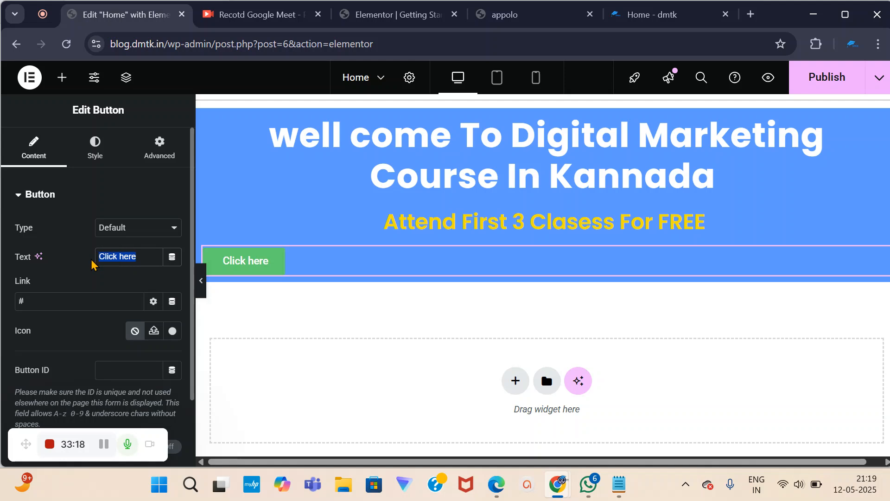
key(BackSpace)
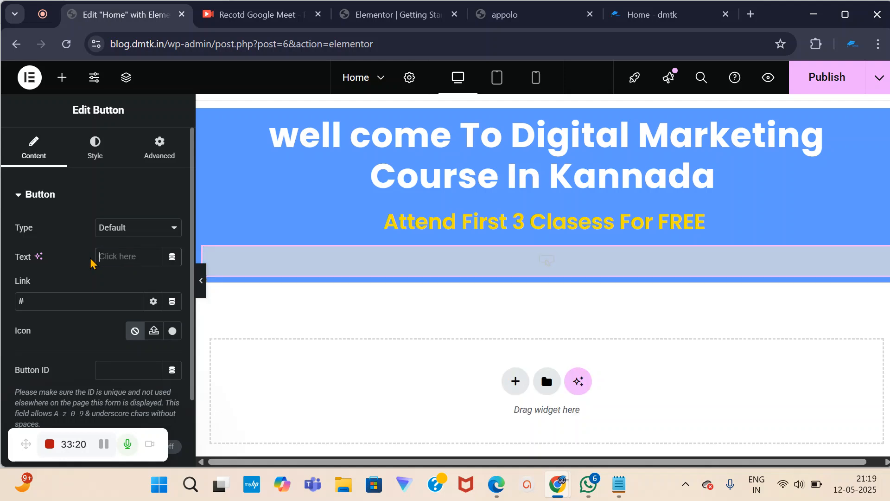
text(enroll)
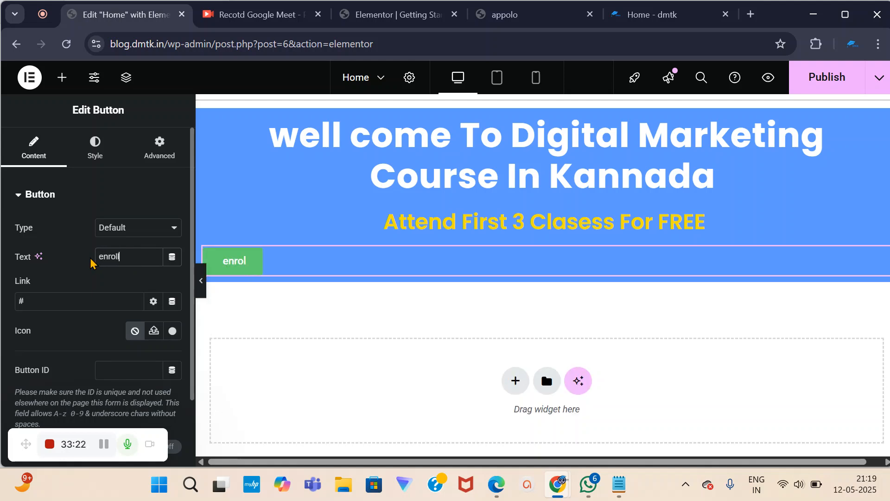
text( Now)
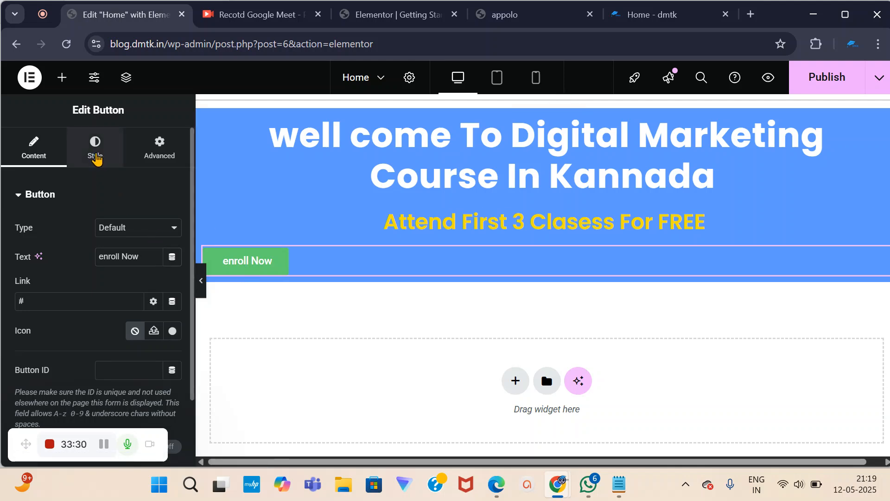
click(95, 156)
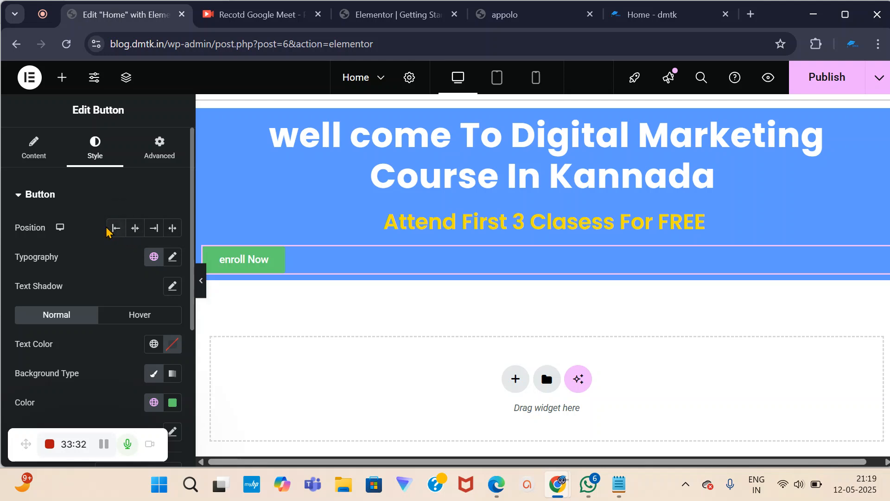
click(134, 229)
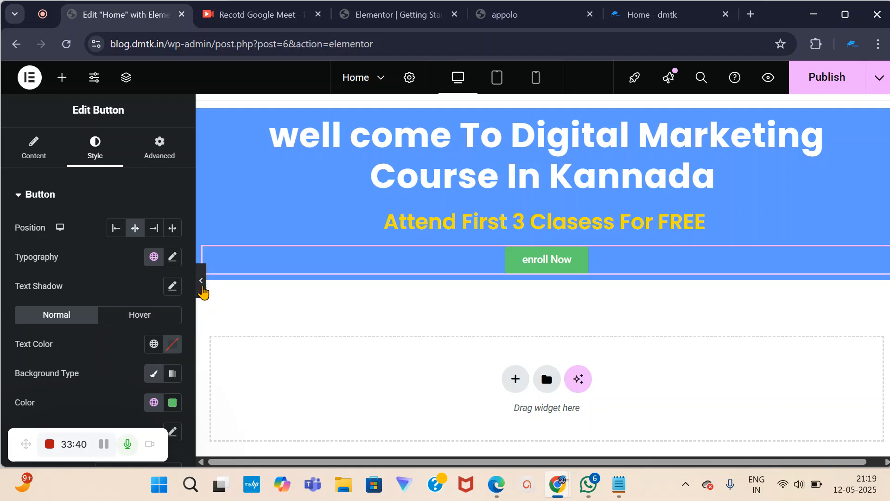
click(202, 288)
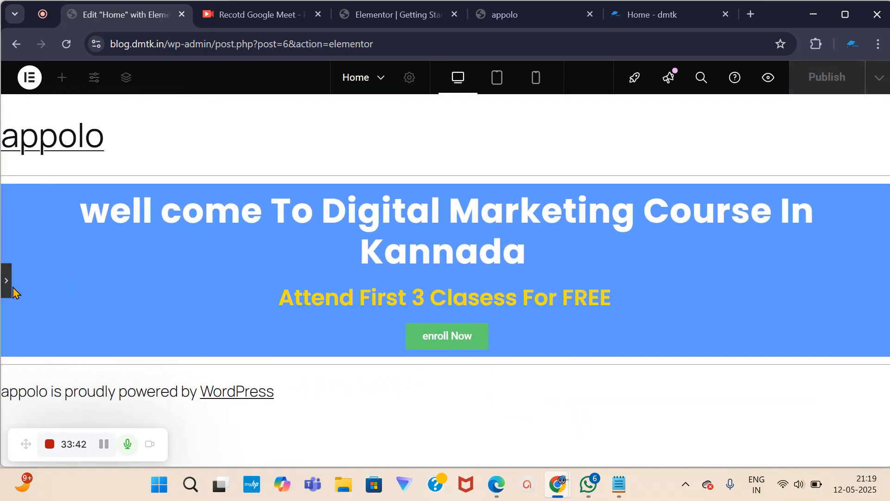
click(7, 280)
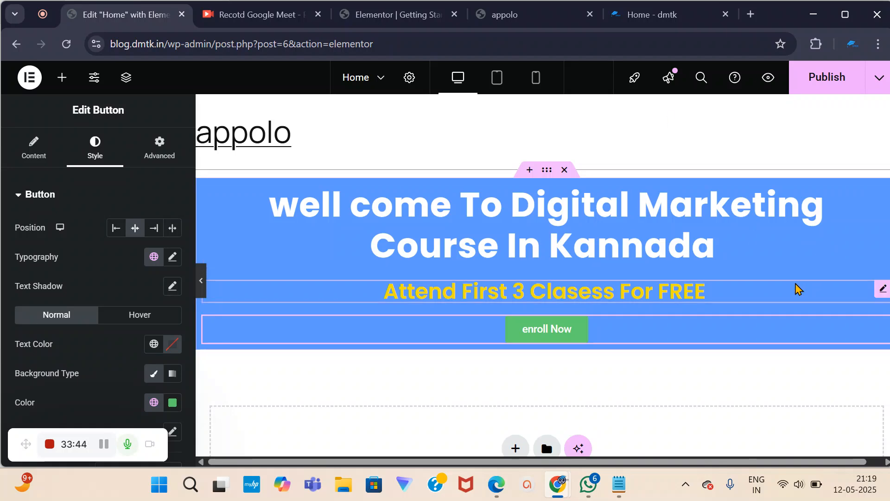
click(644, 14)
scroll(573, 218, down, 4)
scroll(572, 218, down, 15)
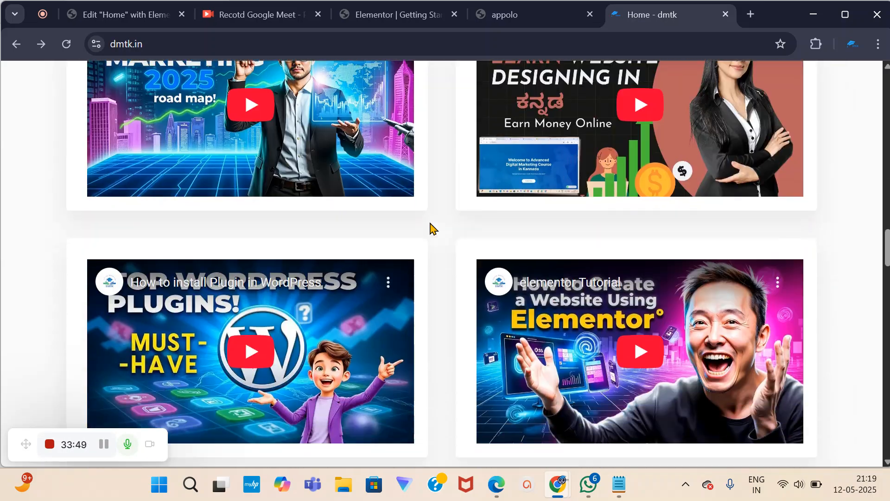
scroll(160, 231, up, 3)
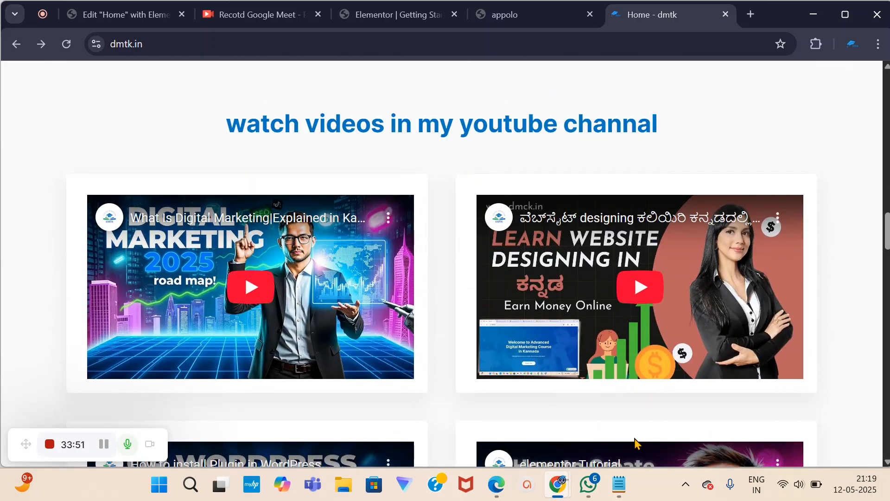
scroll(638, 410, down, 6)
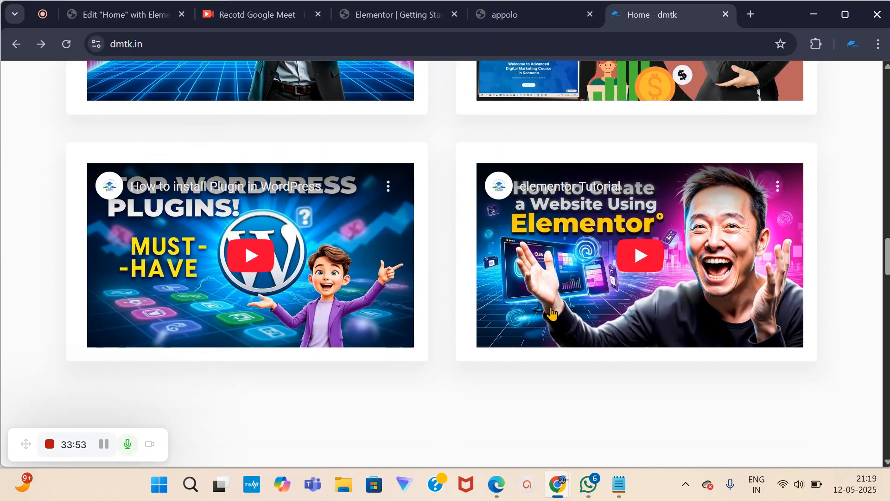
scroll(363, 239, up, 3)
scroll(512, 193, up, 4)
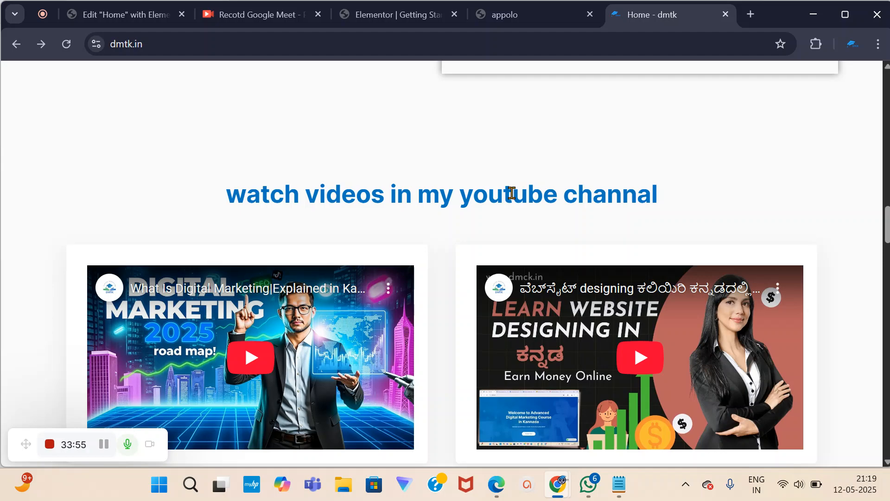
scroll(512, 193, up, 5)
Add a new Flexbox container below the blue hero section.
click(146, 19)
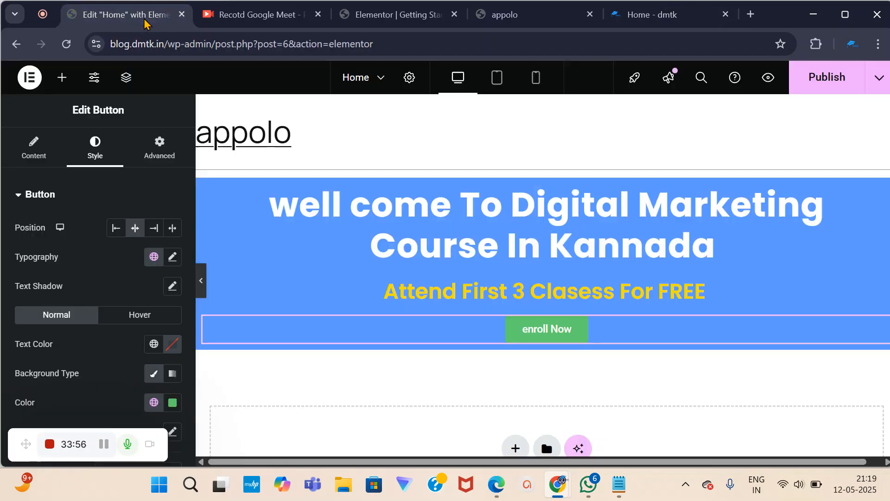
scroll(495, 337, down, 2)
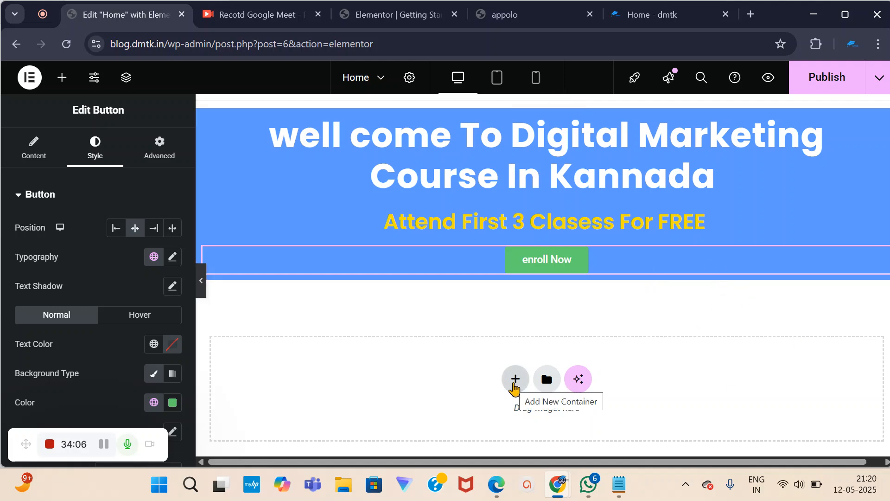
click(514, 385)
scroll(514, 380, down, 3)
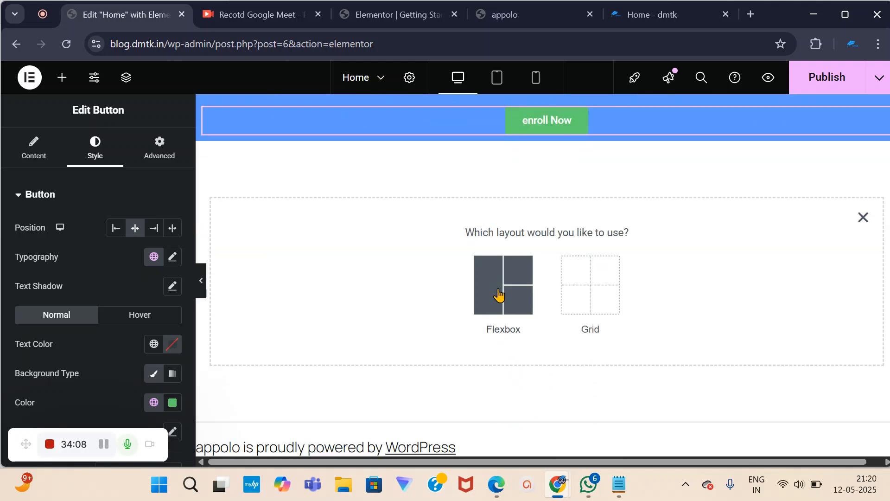
click(502, 298)
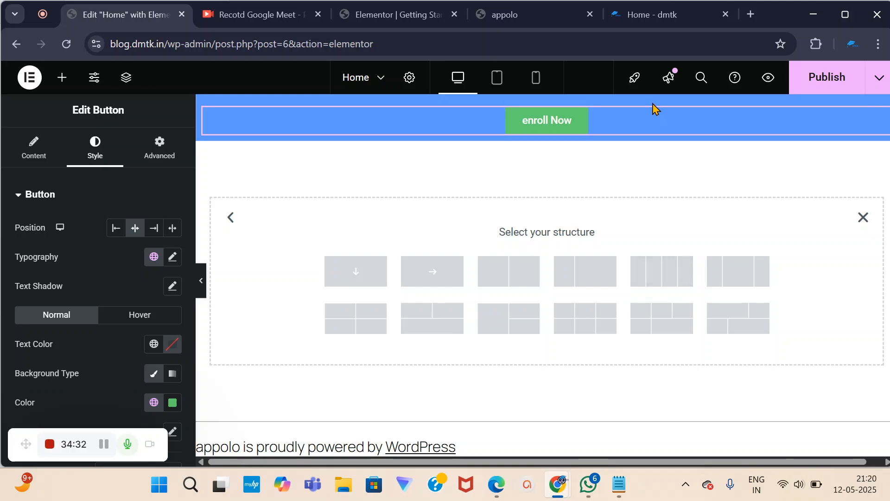
Check the live site's video grid, then give the container a two-column structure.
click(654, 14)
scroll(598, 227, down, 6)
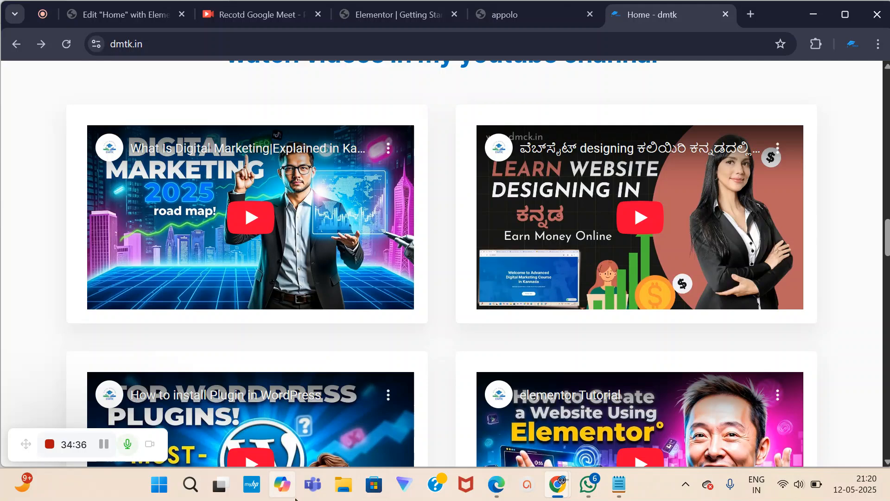
scroll(749, 412, down, 3)
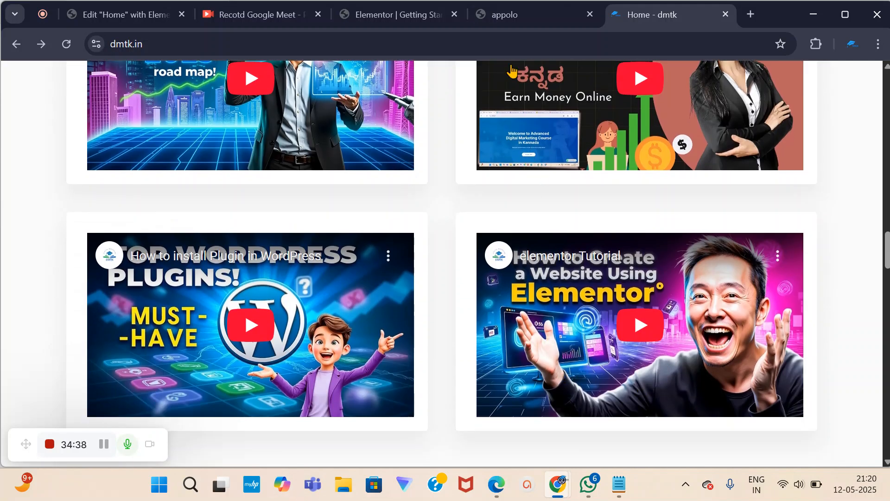
click(129, 15)
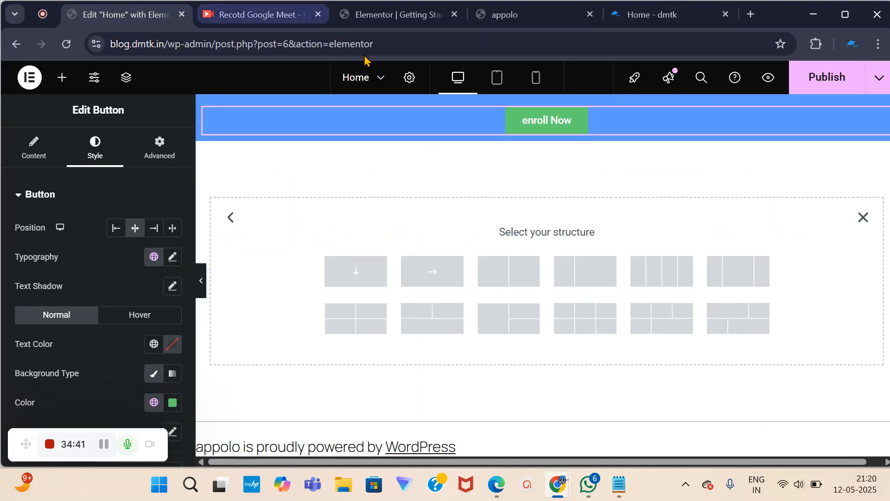
click(506, 284)
scroll(511, 267, up, 2)
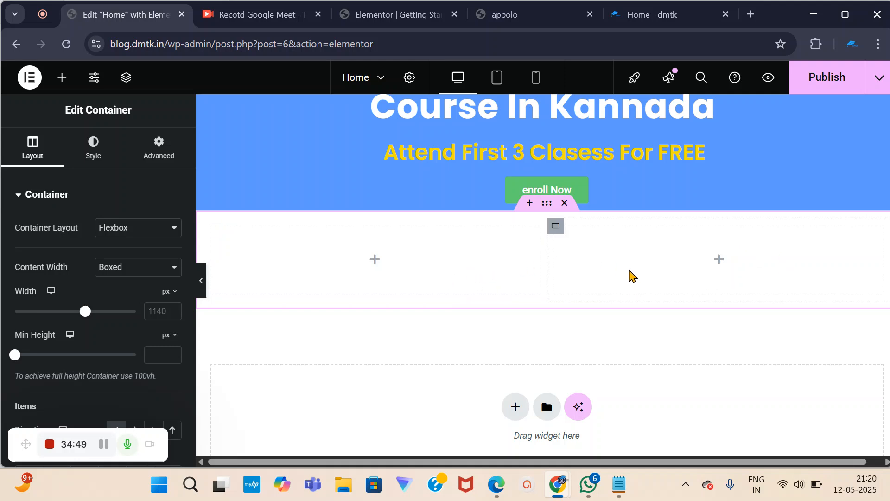
scroll(505, 309, up, 2)
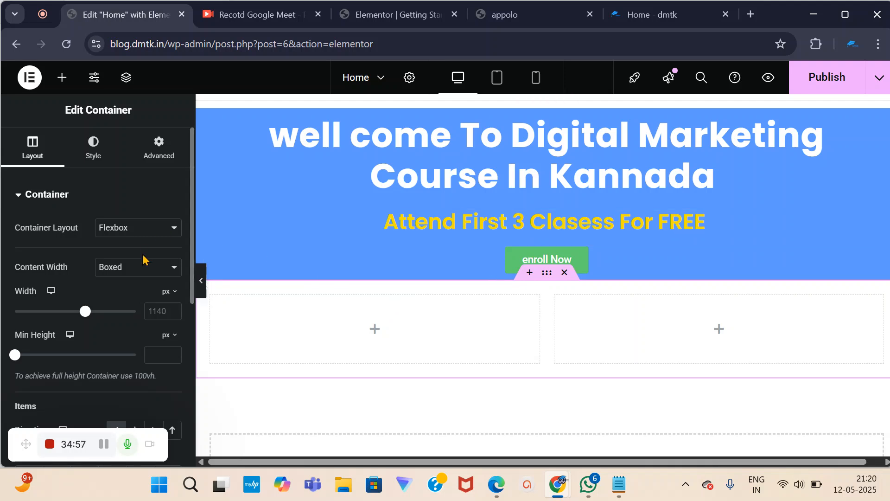
scroll(279, 338, up, 1)
scroll(284, 343, up, 1)
scroll(322, 376, down, 2)
Search 'video' and drag a Video widget into the left column.
click(61, 78)
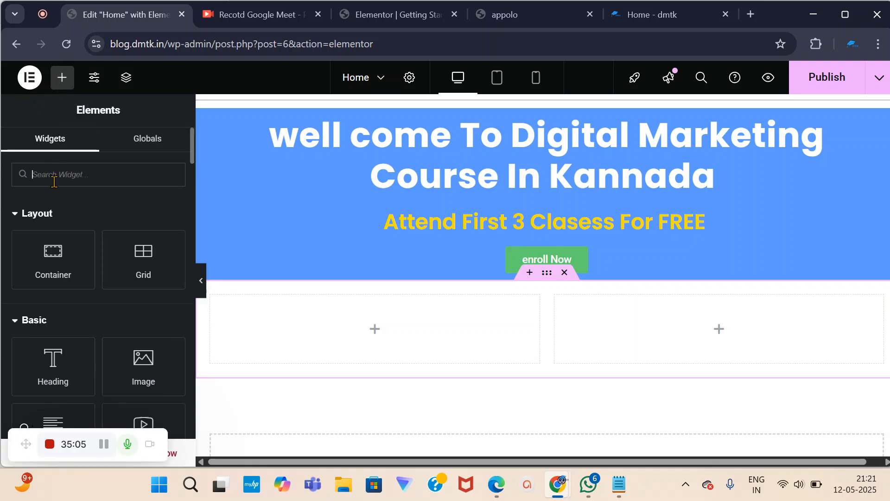
text(video)
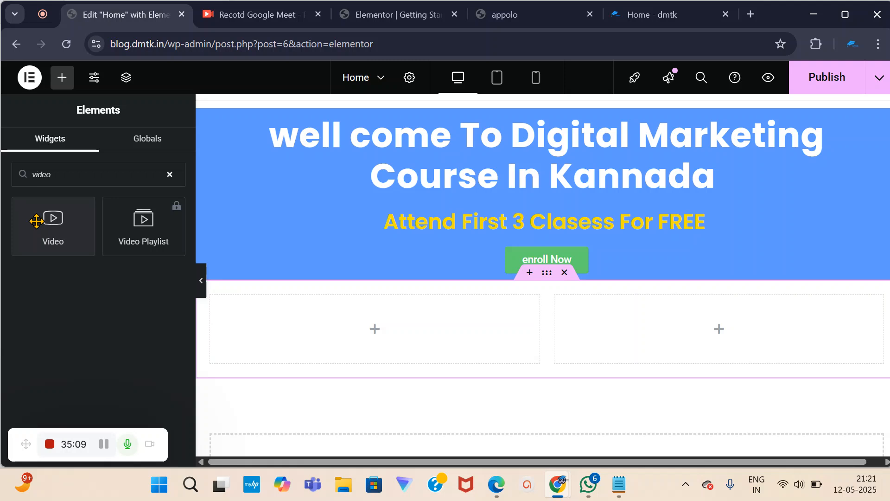
drag(56, 222, 362, 322)
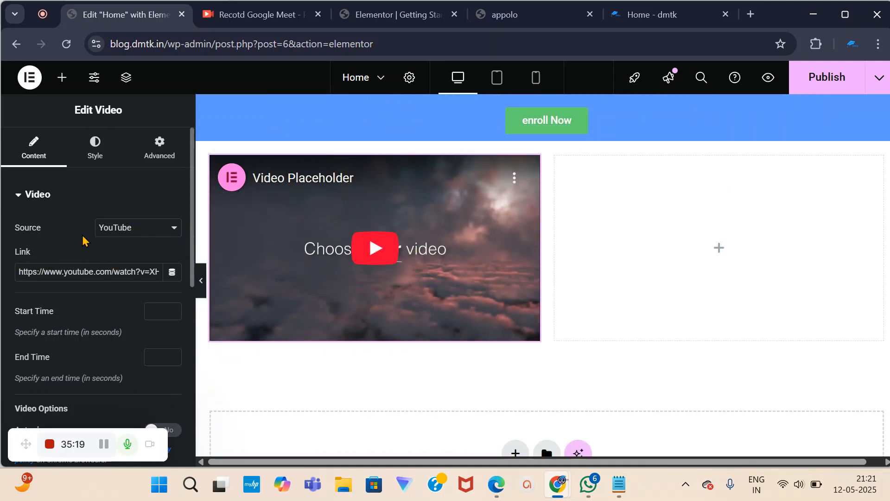
Keep YouTube as the video source and select the existing Link field text.
click(174, 236)
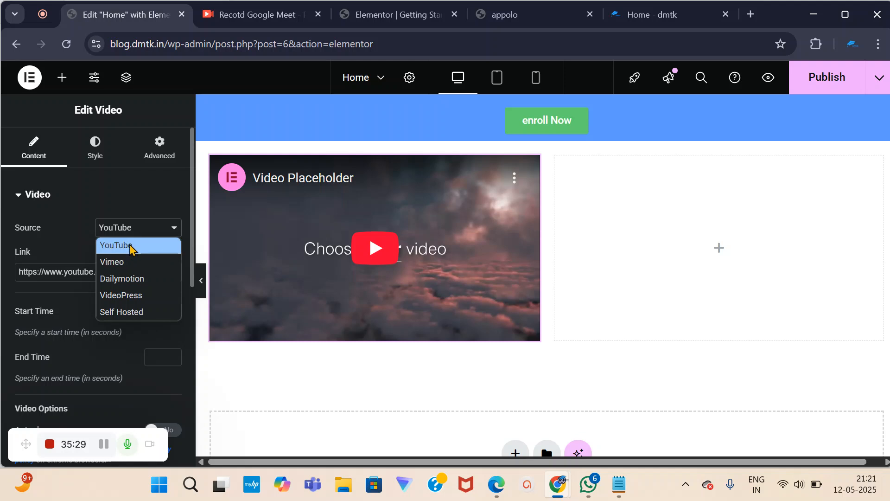
click(145, 190)
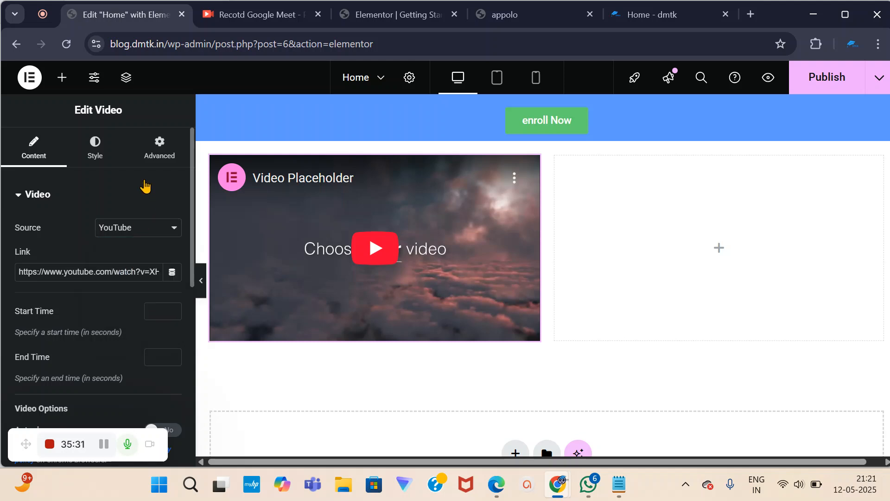
click(145, 188)
click(33, 194)
drag(31, 271, 176, 293)
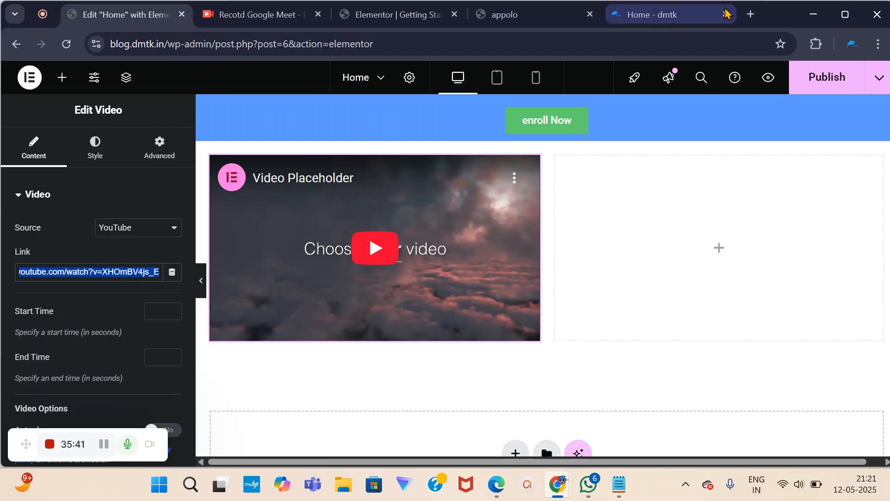
Open YouTube in a new tab and browse the DMTKcourse channel's videos.
click(751, 15)
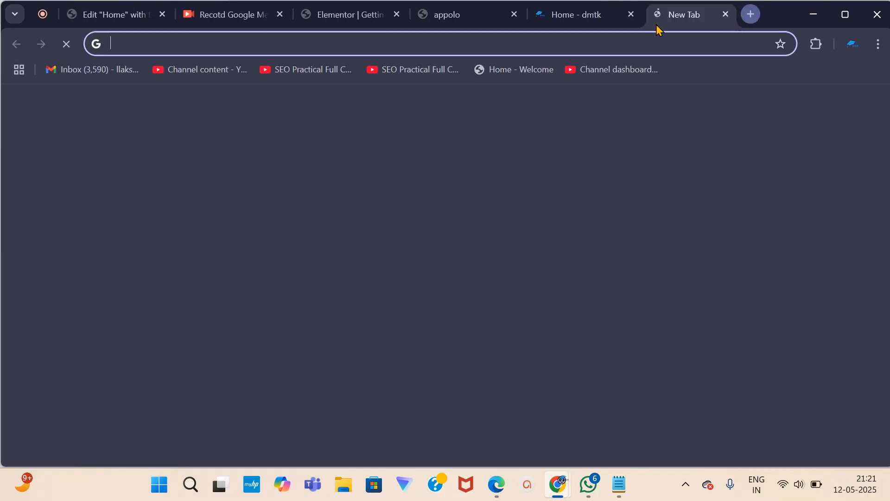
click(263, 42)
text(youtube)
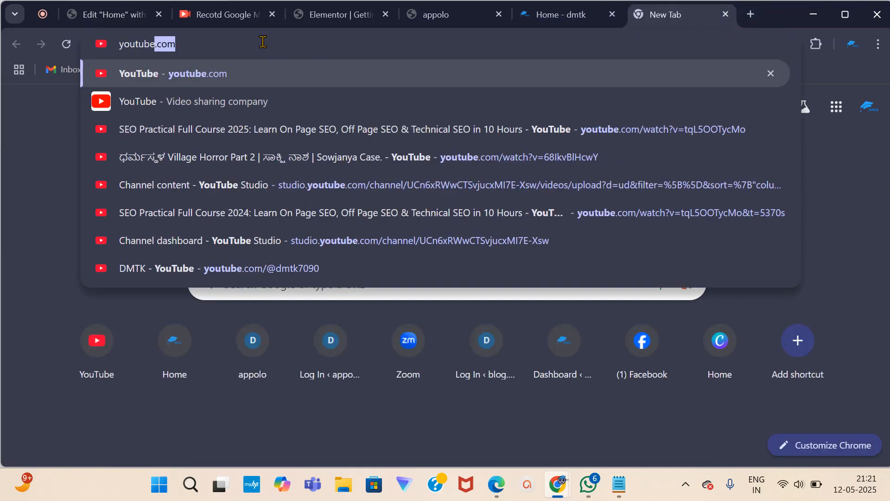
key(Return)
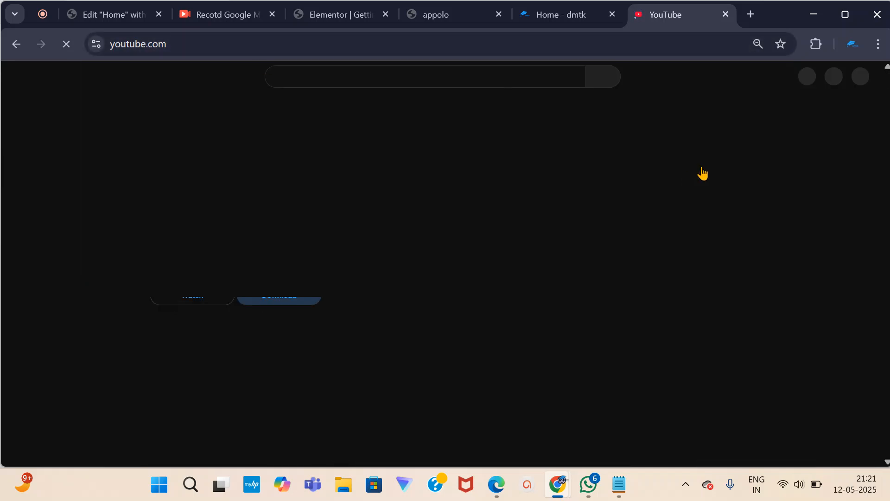
click(861, 77)
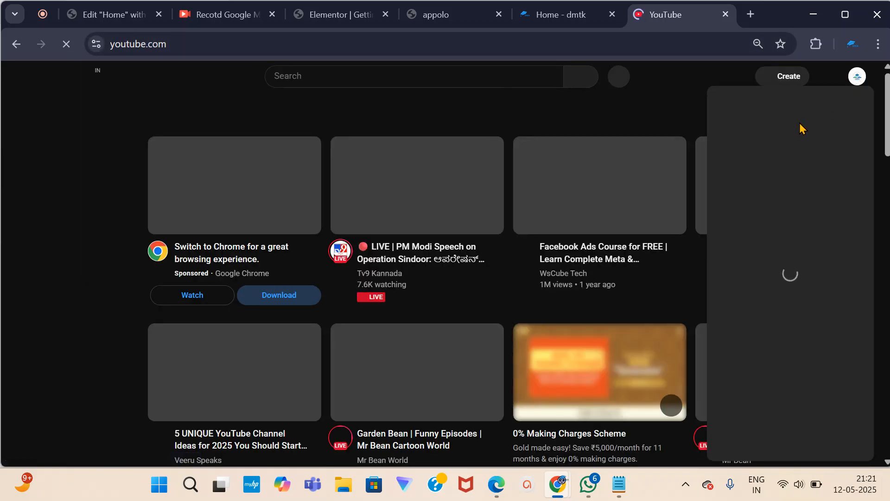
click(732, 110)
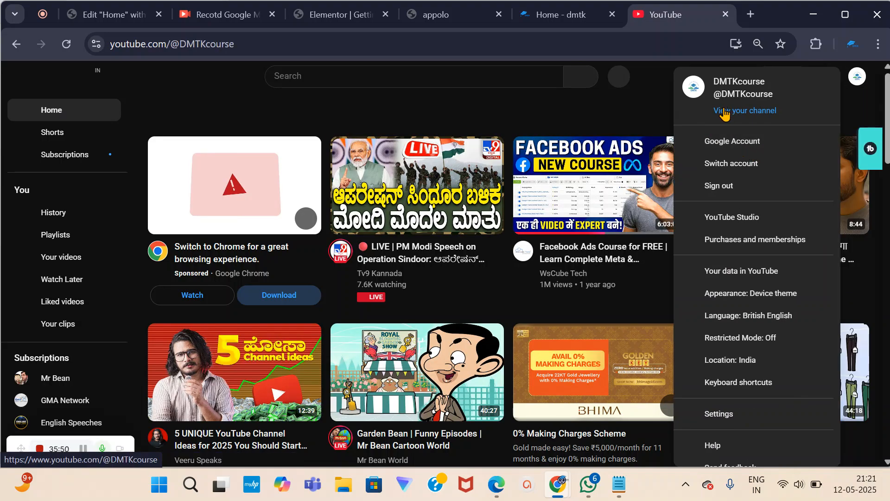
scroll(466, 175, down, 4)
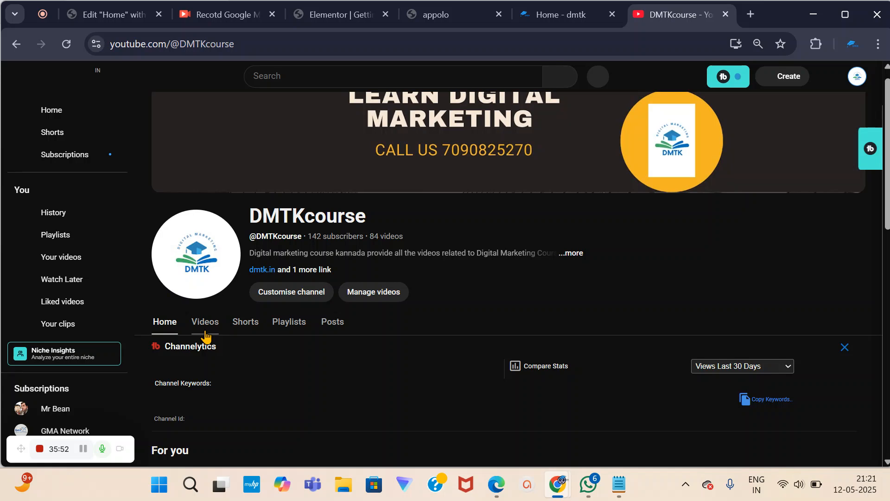
scroll(222, 329, down, 5)
scroll(707, 271, up, 2)
scroll(733, 325, down, 1)
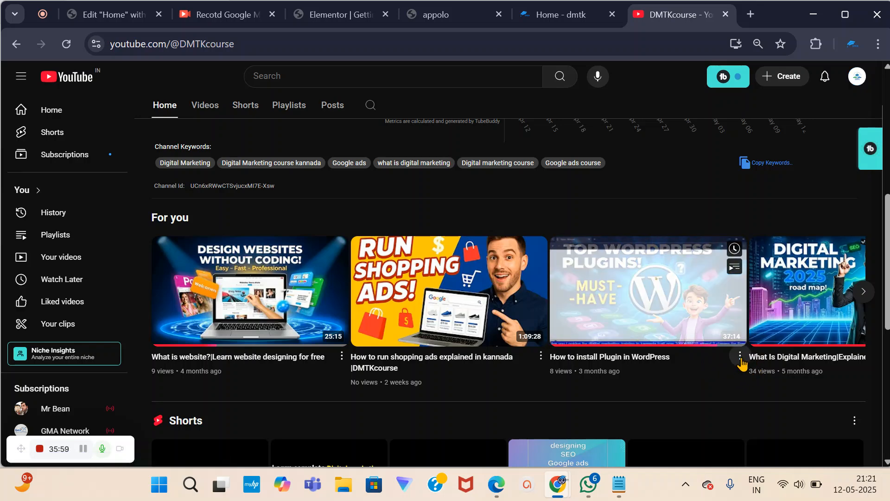
Copy the 'How to install Plugin in WordPress' share link and paste it as the video link.
click(739, 357)
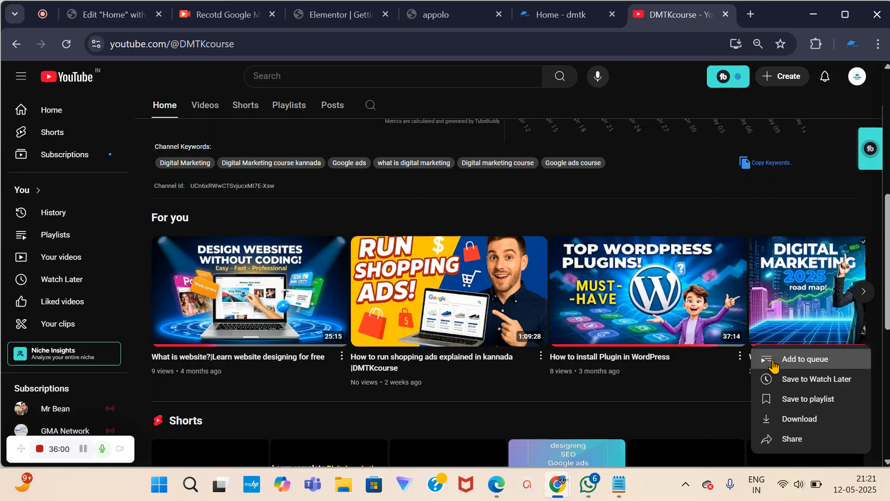
click(779, 439)
click(542, 321)
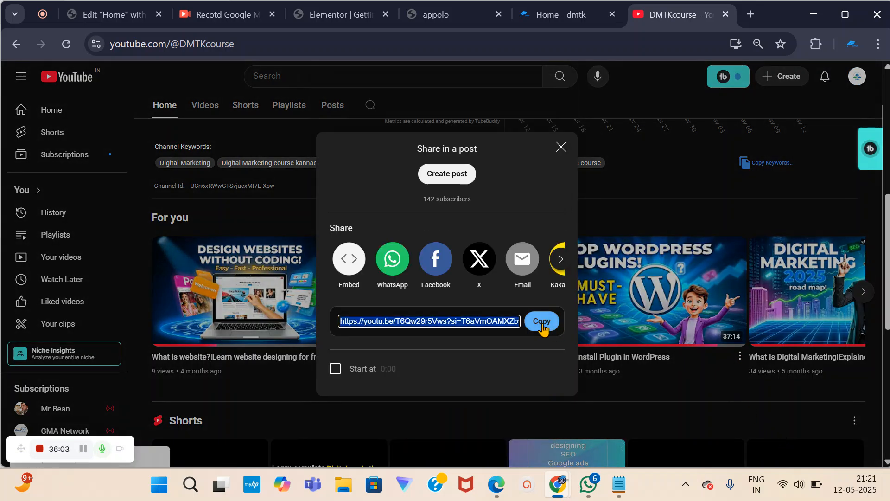
click(81, 11)
key(ctrl+v)
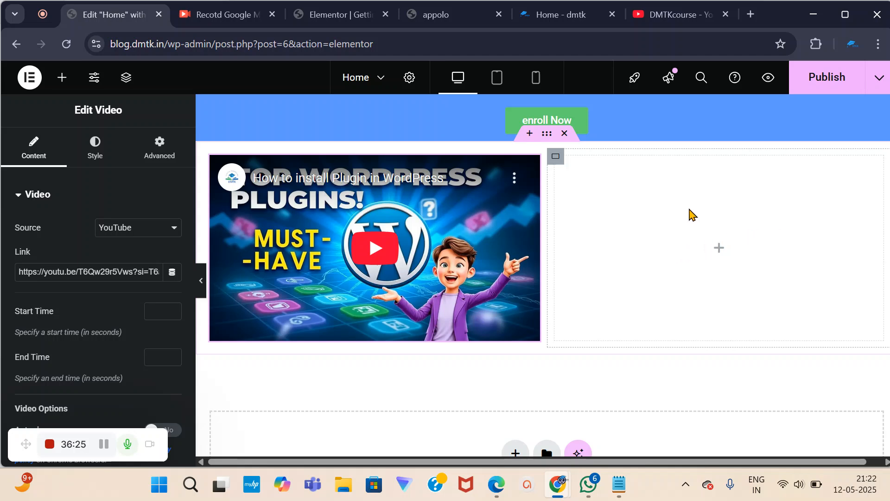
Play the embedded video briefly in the canvas, then pause it.
scroll(652, 340, up, 3)
scroll(687, 354, down, 2)
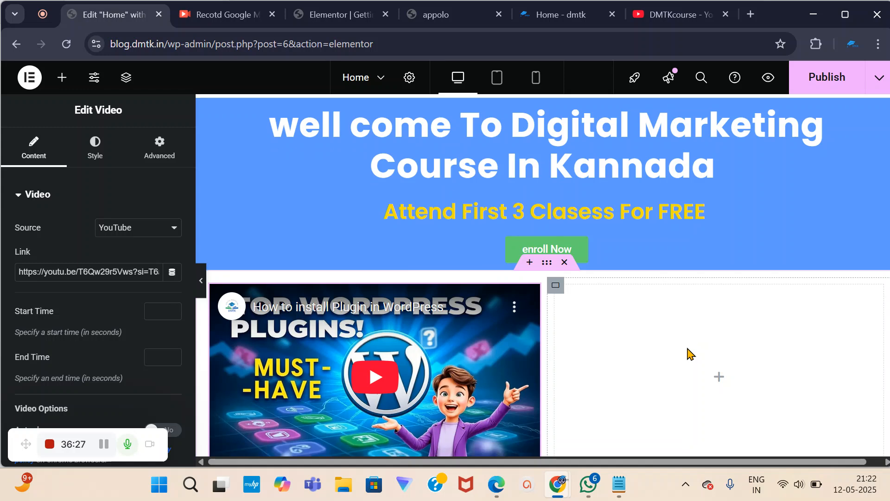
click(357, 350)
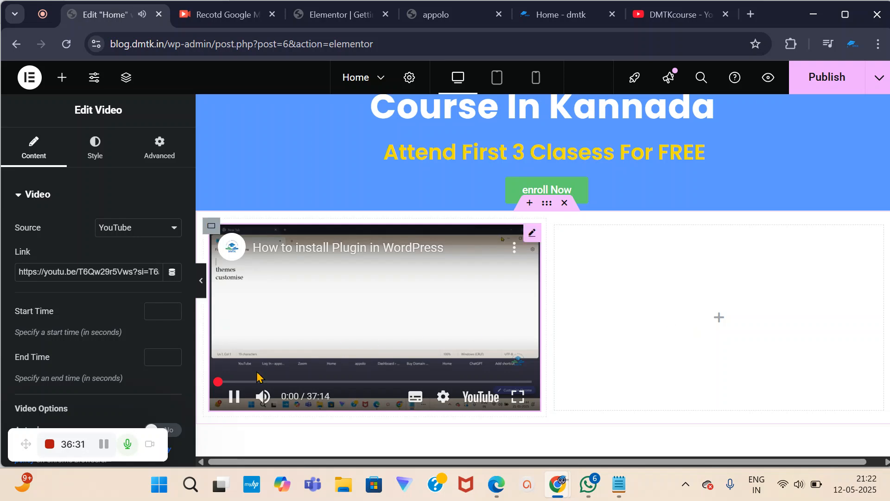
click(236, 398)
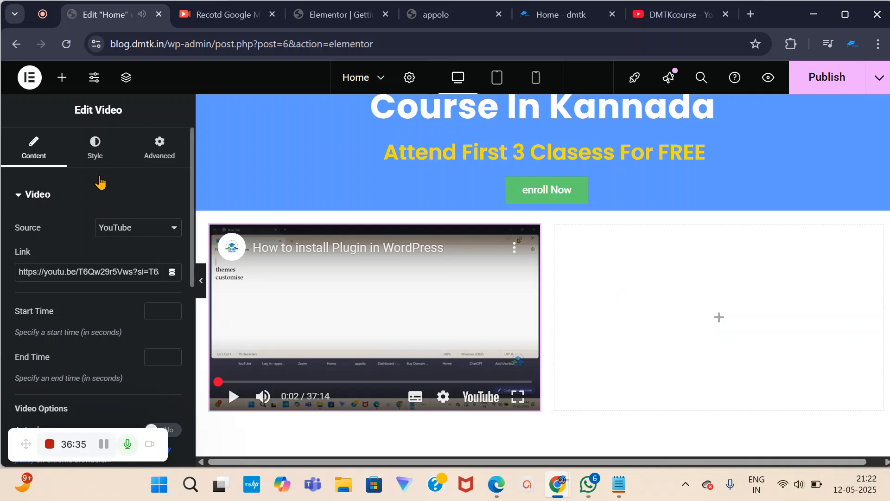
Inspect the pasted URL in the video's Link field, then clear the text selection.
scroll(686, 276, up, 3)
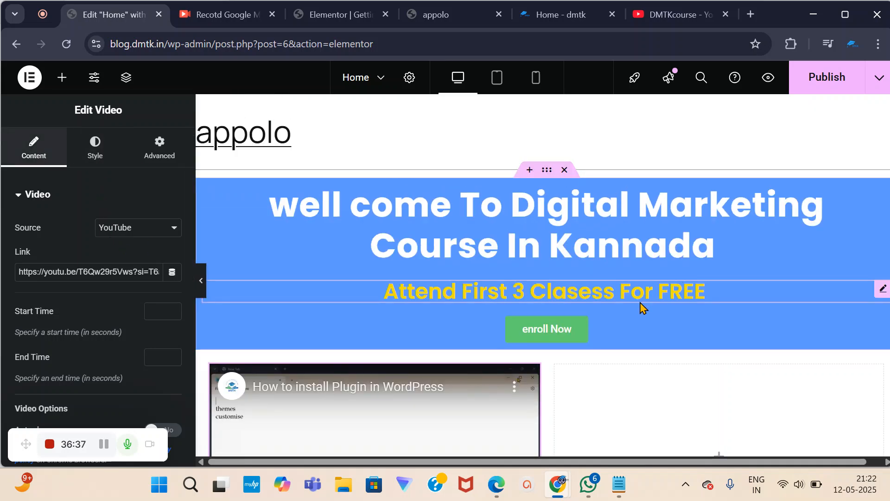
scroll(632, 354, down, 8)
scroll(482, 311, up, 3)
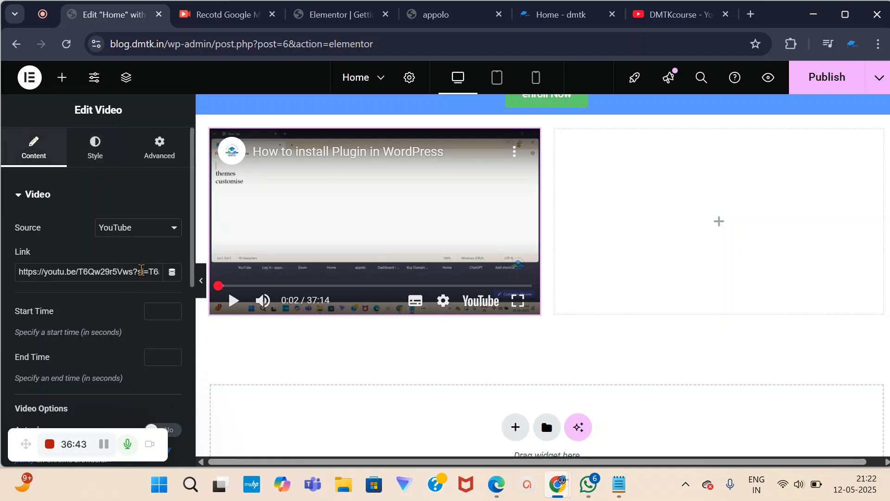
drag(132, 272, 170, 283)
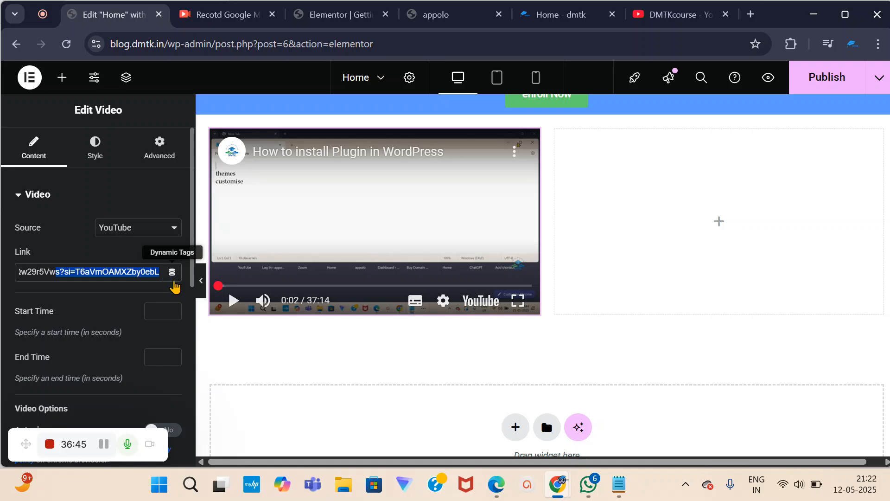
click(157, 268)
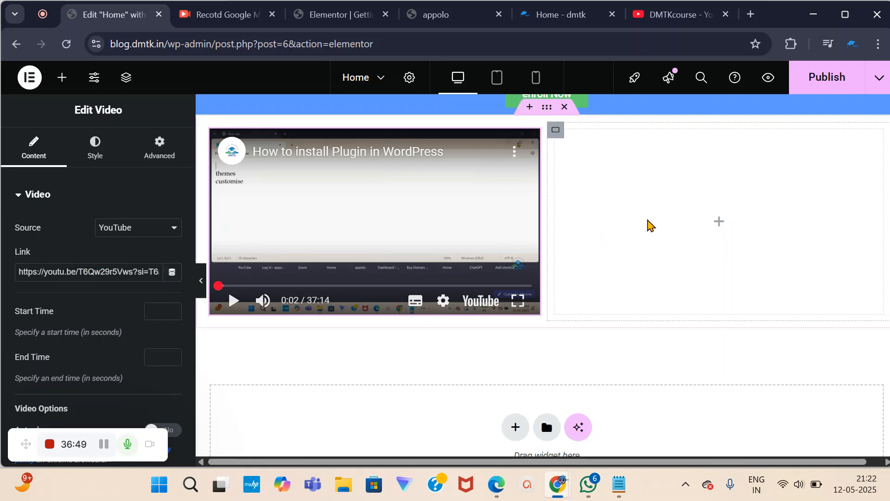
scroll(651, 225, up, 1)
scroll(508, 358, up, 3)
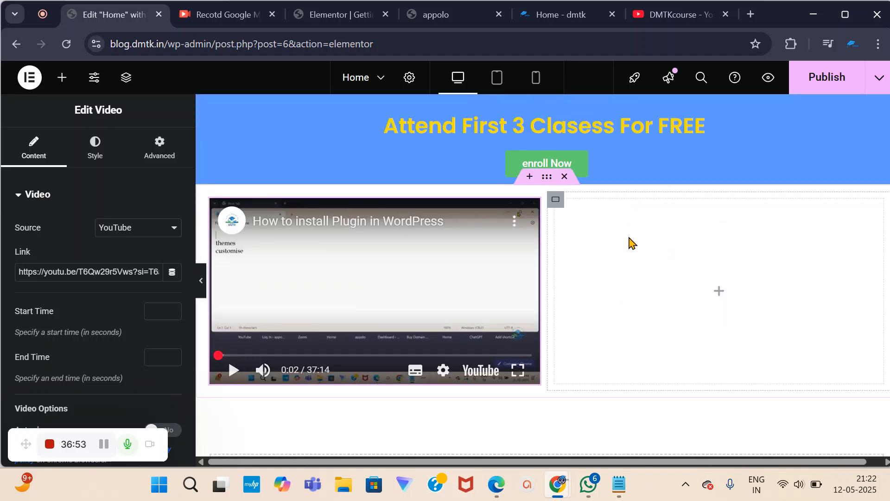
scroll(644, 246, up, 2)
scroll(663, 343, down, 3)
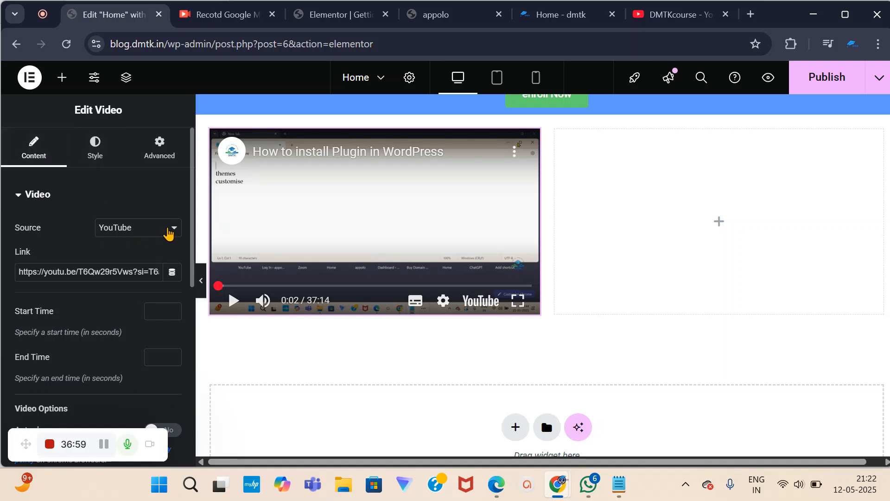
click(168, 235)
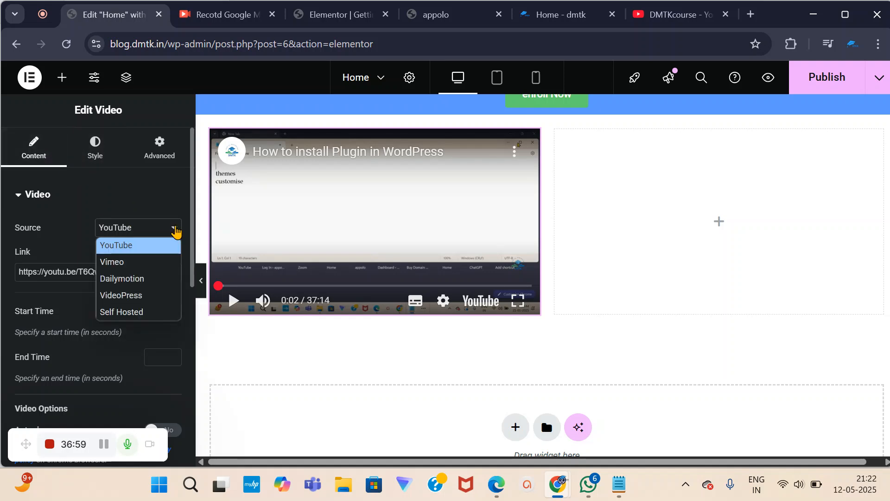
click(145, 313)
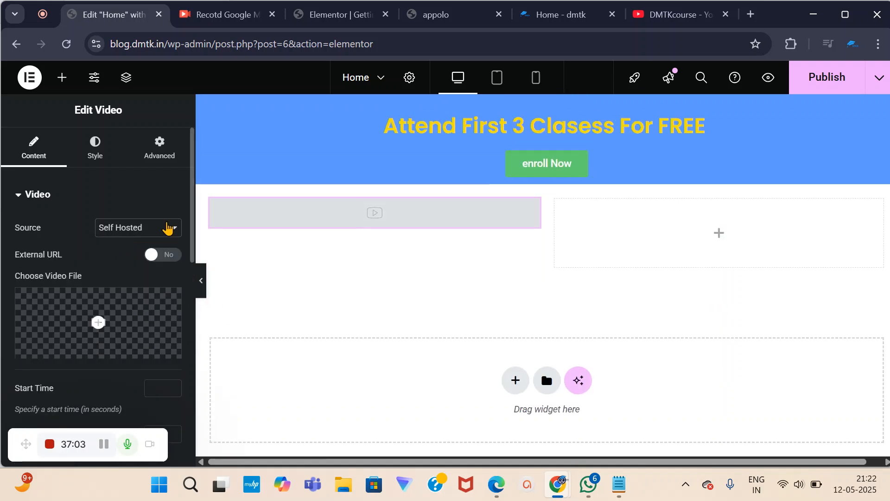
click(170, 230)
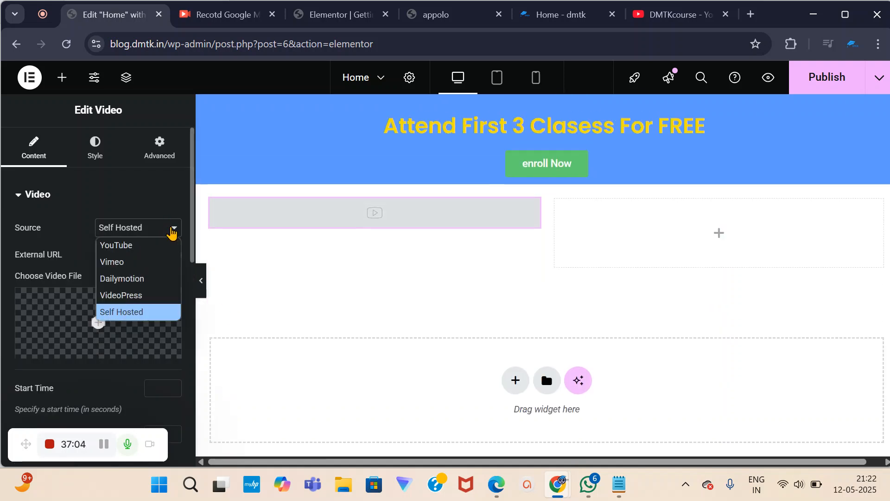
click(133, 246)
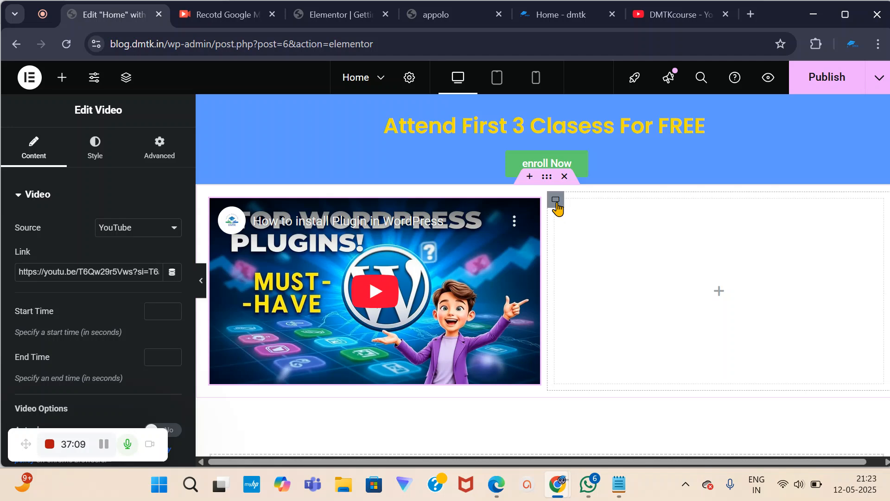
click(556, 204)
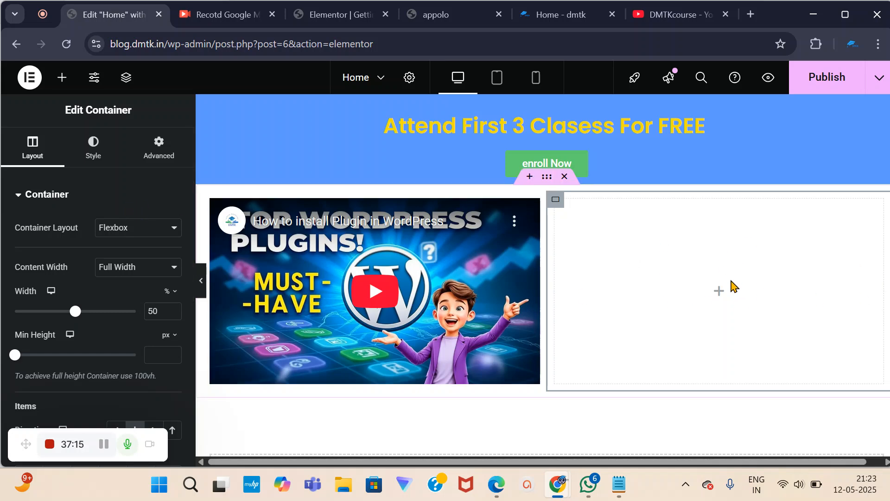
scroll(540, 326, down, 1)
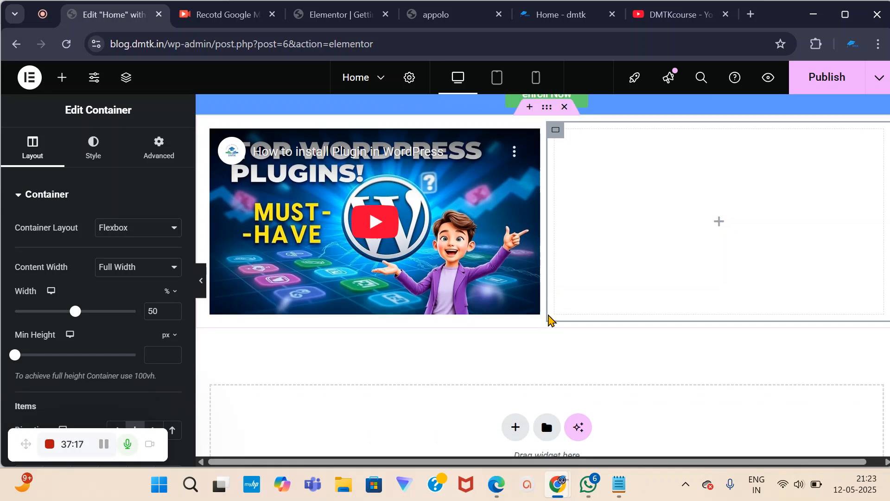
scroll(681, 250, up, 1)
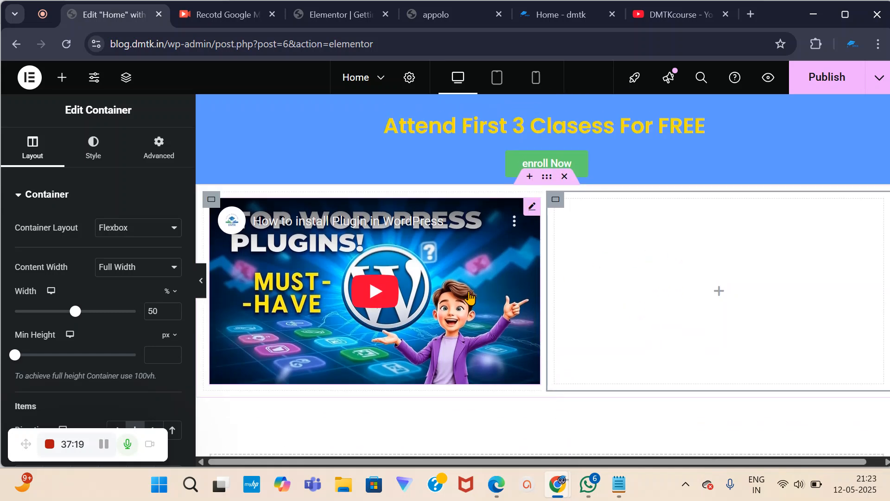
click(579, 15)
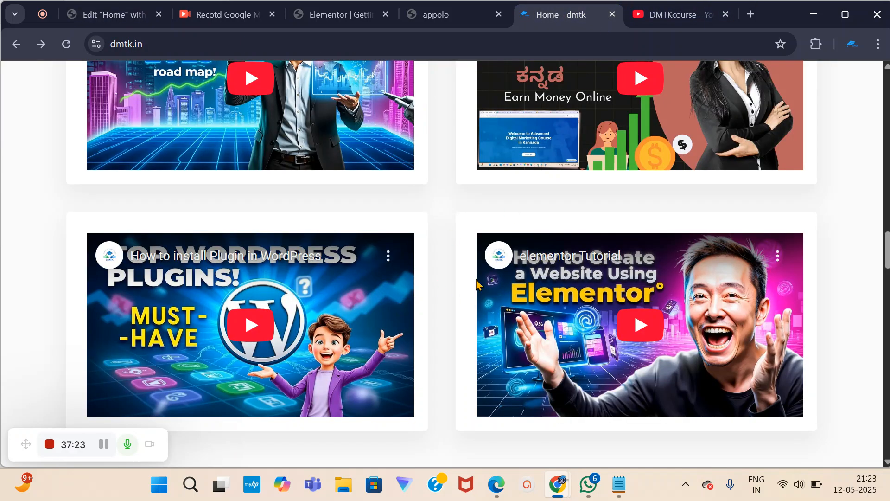
click(102, 15)
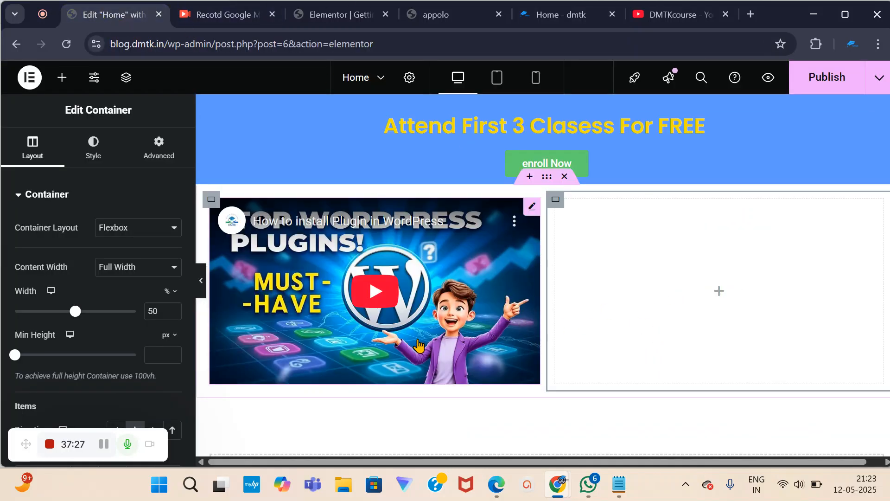
scroll(721, 306, down, 3)
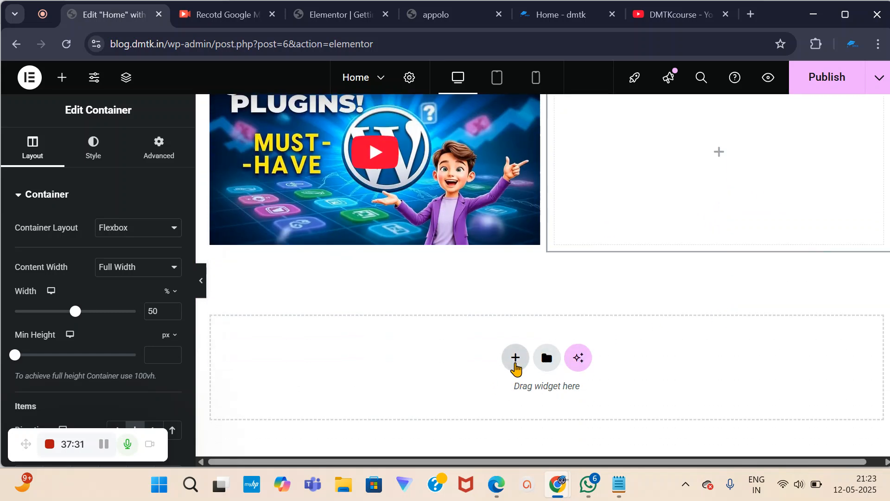
Add a Flexbox container with a two-column structure below the first video row.
click(514, 364)
click(501, 408)
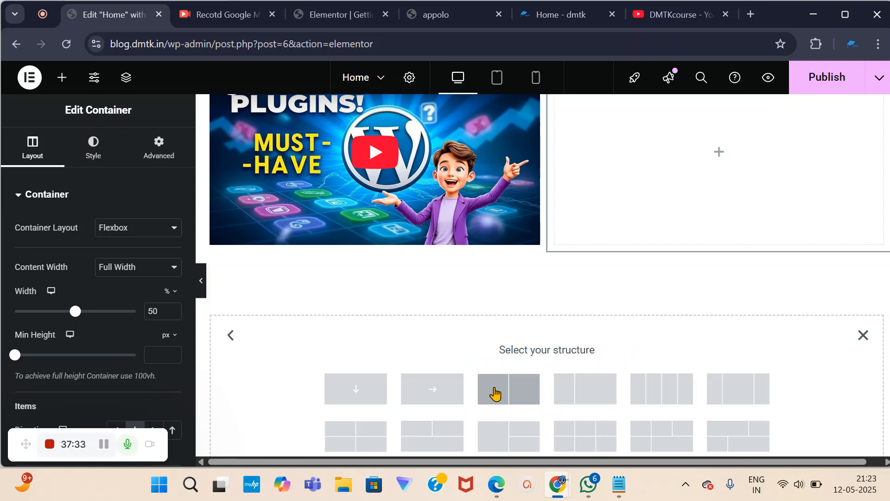
click(512, 391)
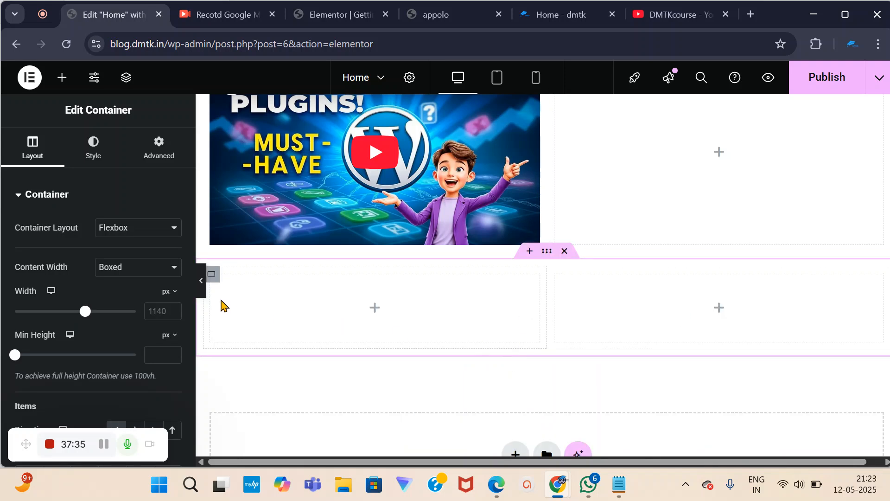
scroll(278, 334, up, 2)
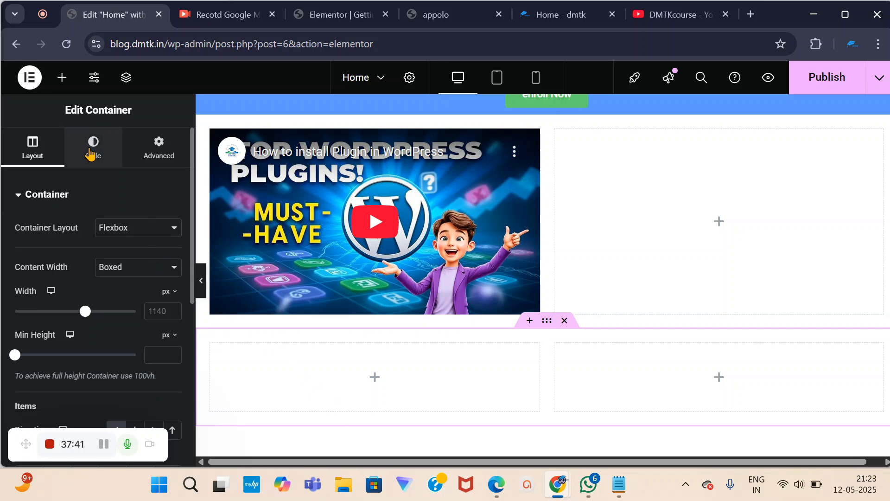
Briefly play and pause the embedded video, then open the new container's Style settings.
click(25, 197)
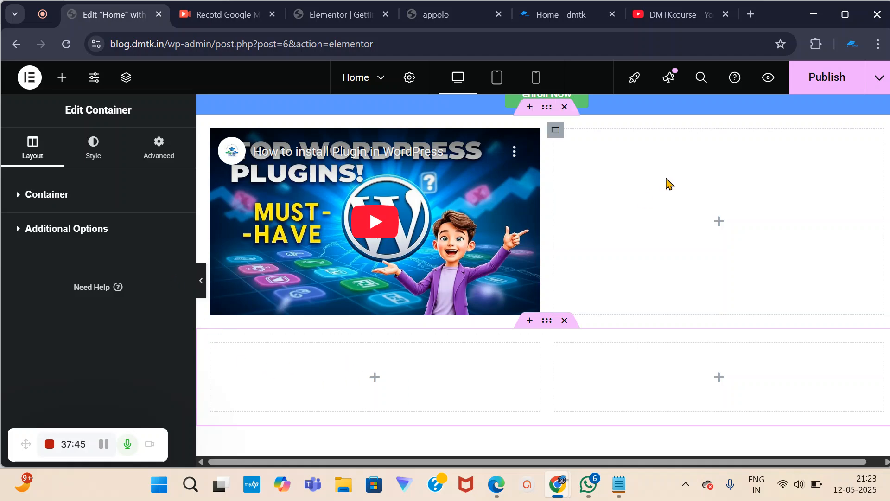
scroll(635, 242, up, 3)
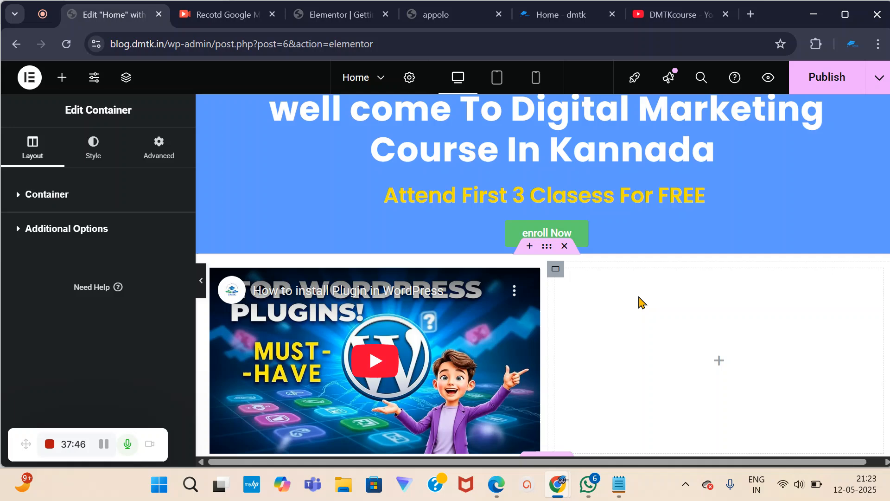
click(420, 375)
scroll(320, 352, down, 8)
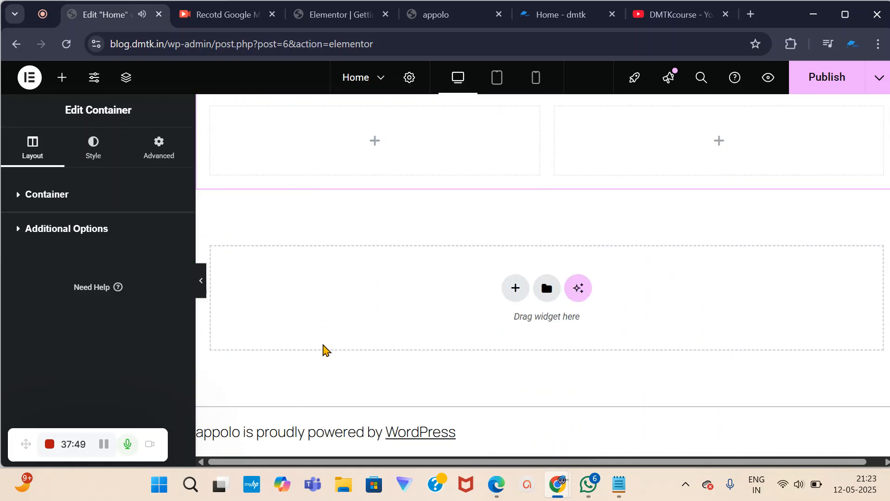
scroll(322, 350, up, 5)
click(234, 272)
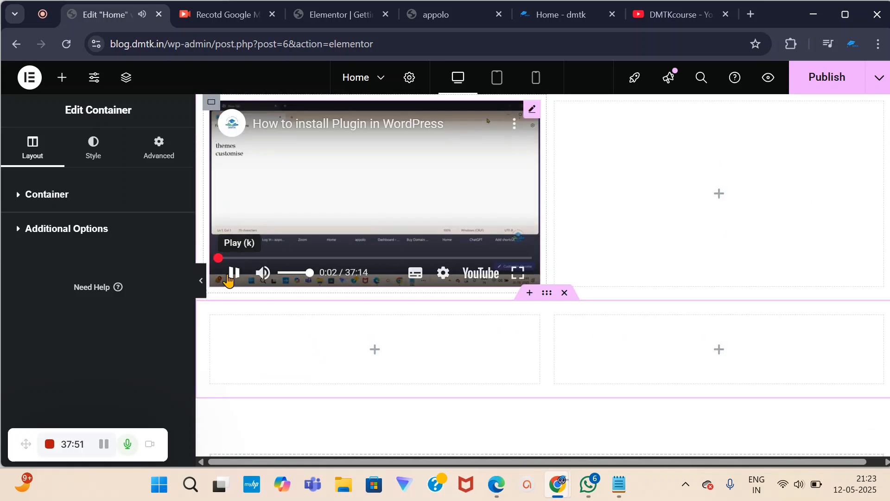
click(44, 194)
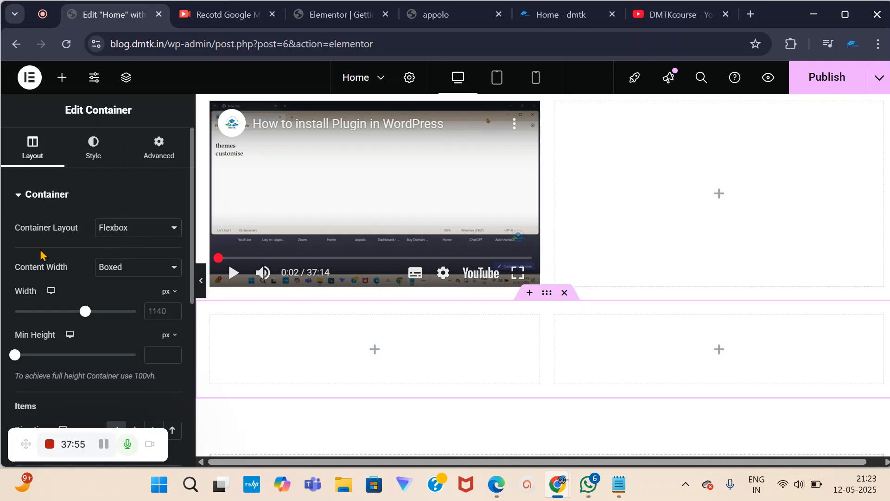
click(94, 155)
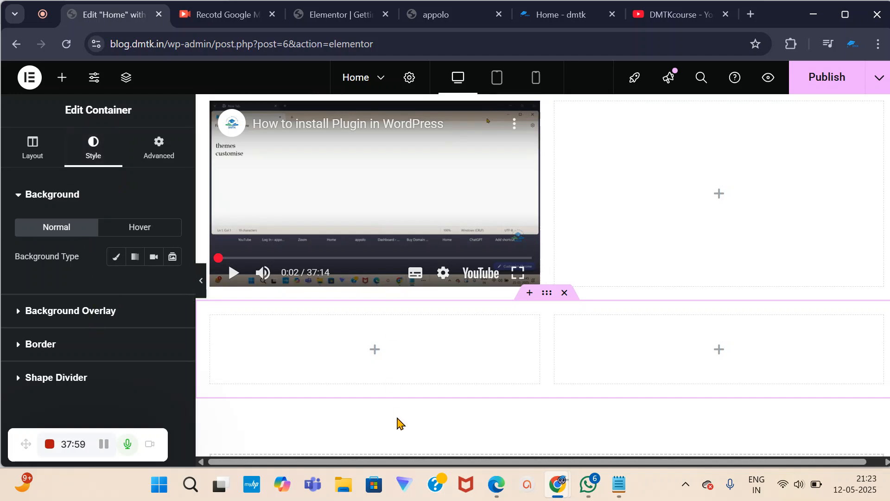
scroll(608, 349, up, 3)
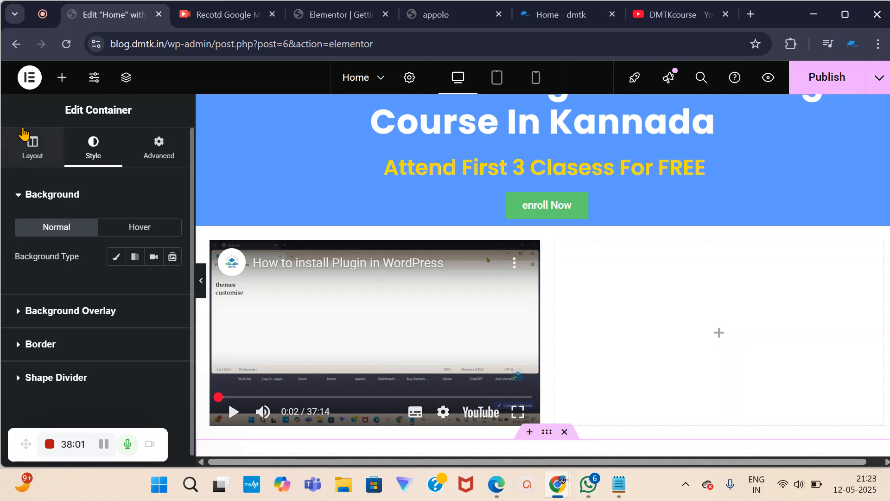
Search widgets for 'vide' and drop a Video widget into the empty right column.
click(54, 87)
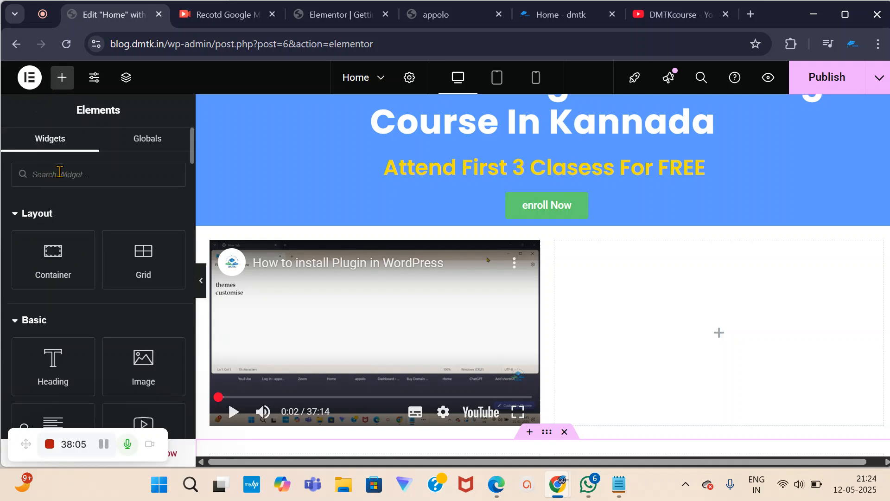
text(vide)
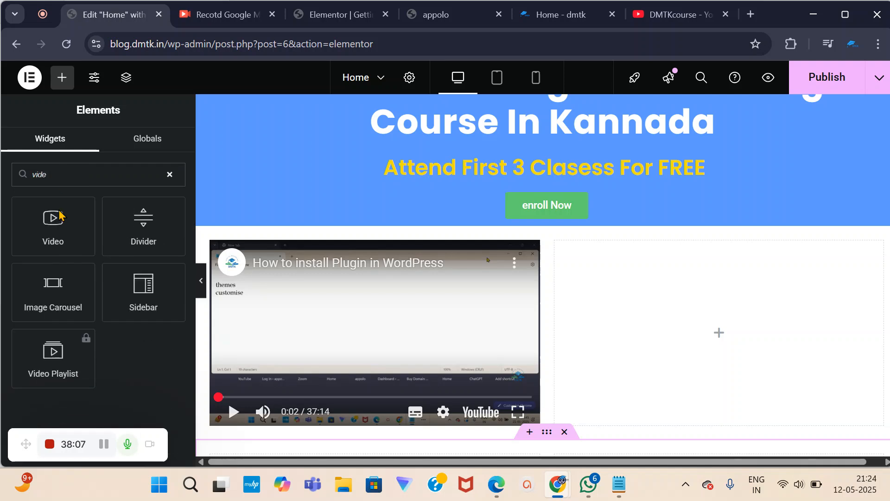
drag(51, 230, 717, 350)
scroll(649, 334, down, 1)
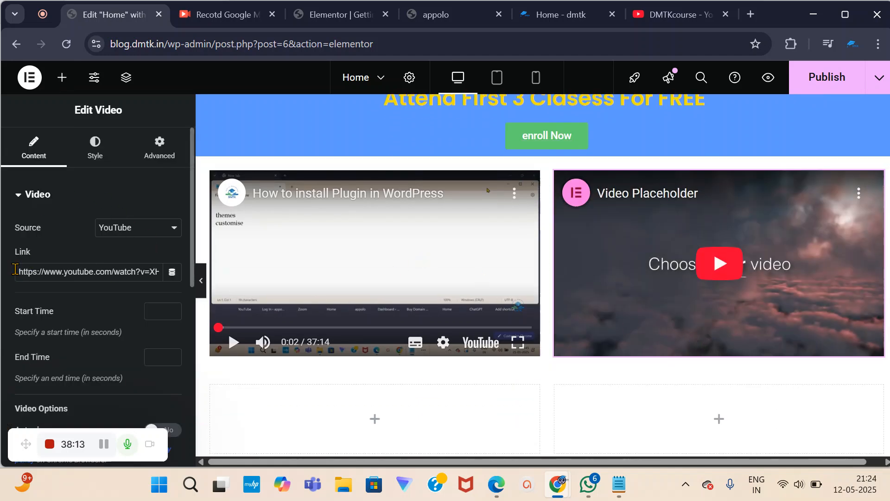
Replace the video's Link URL with the copied 'Top WordPress Plugins! Must-Have' YouTube link.
drag(26, 271, 276, 290)
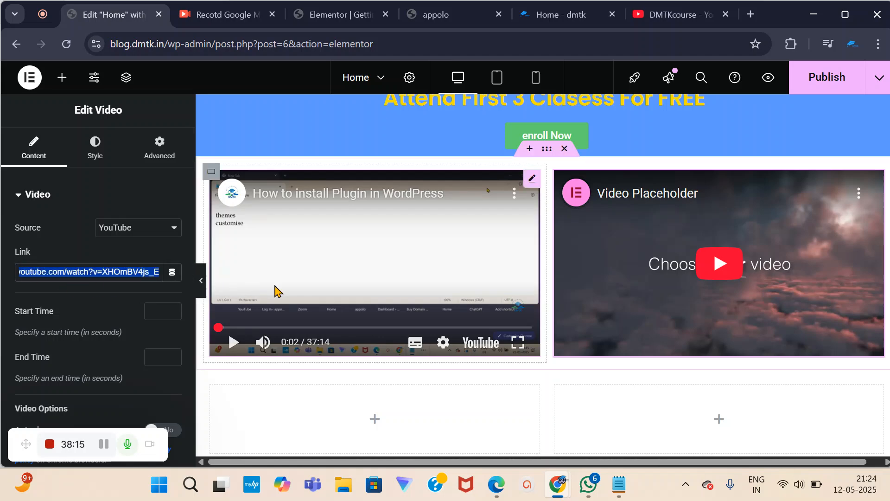
key(ctrl+v)
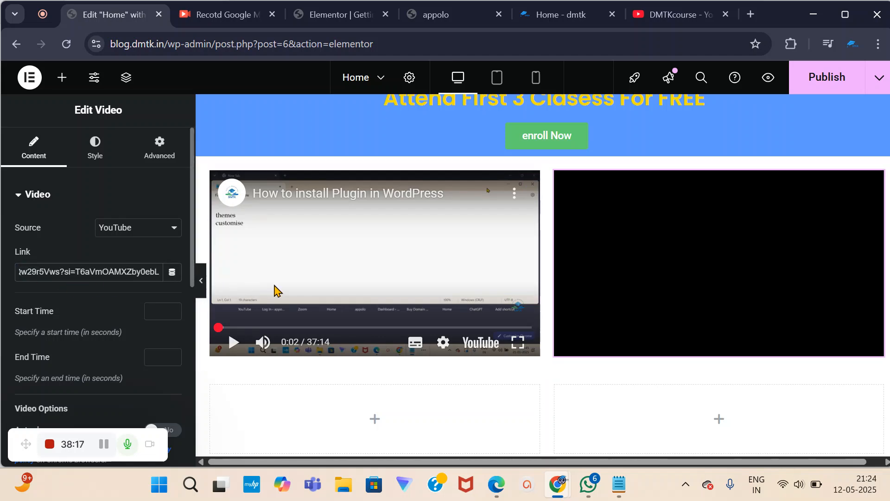
scroll(737, 220, down, 4)
scroll(733, 206, up, 3)
click(398, 357)
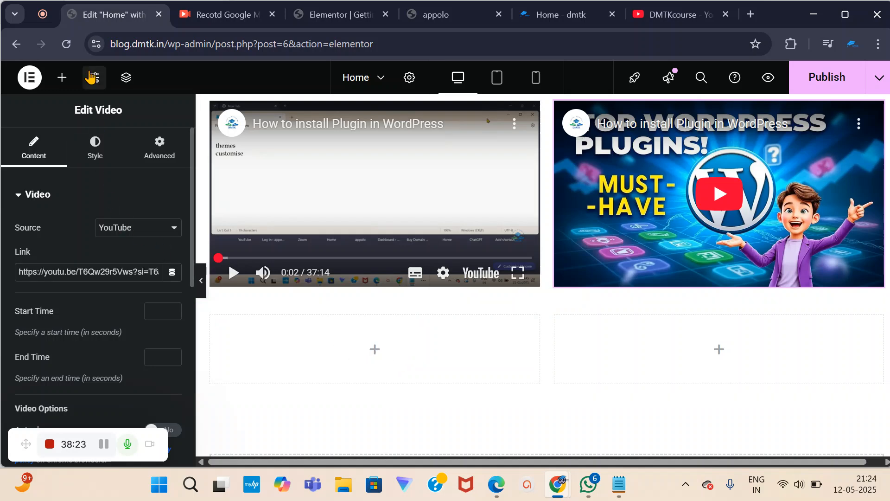
Drop a Video widget into row two's left column and paste the WordPress plugins YouTube link.
click(62, 79)
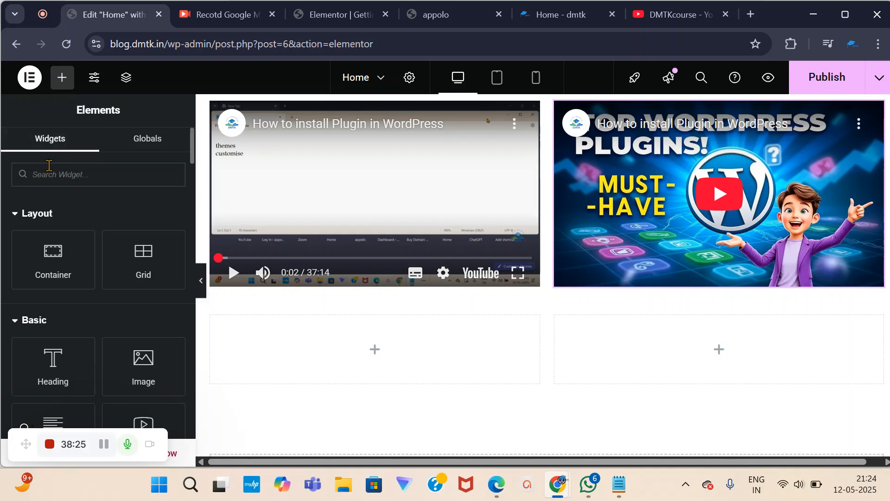
text(vide)
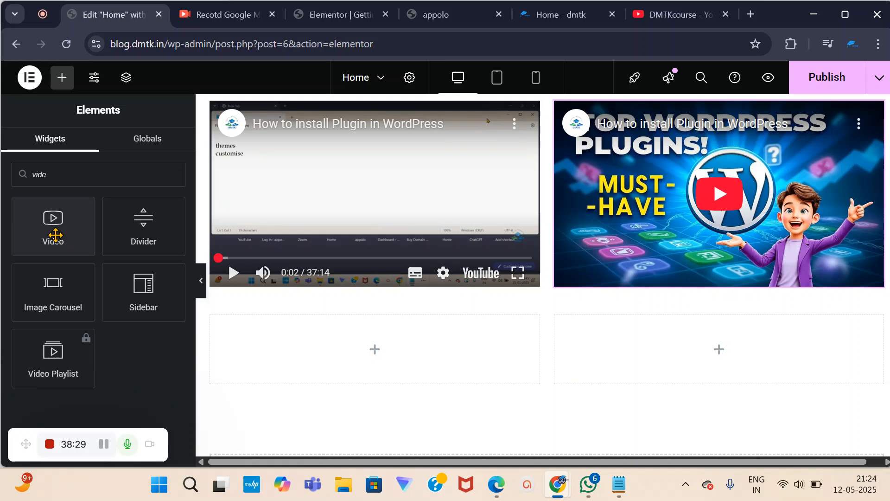
drag(58, 230, 362, 355)
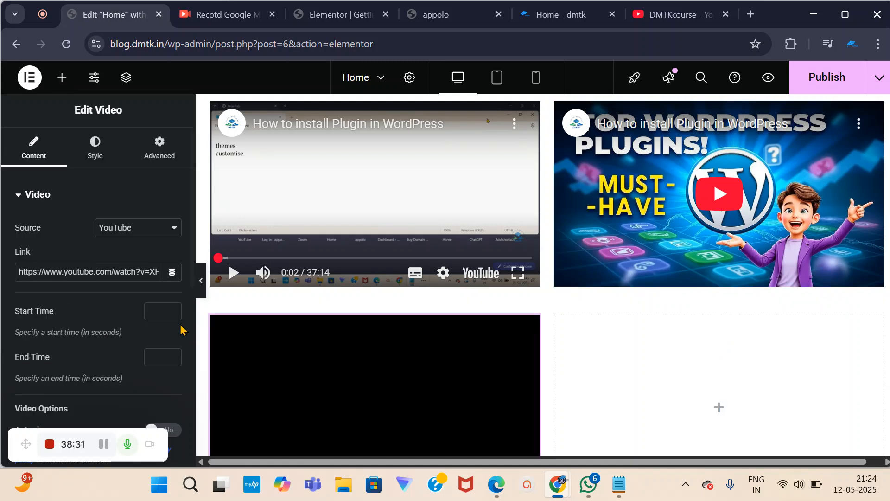
drag(19, 267, 167, 273)
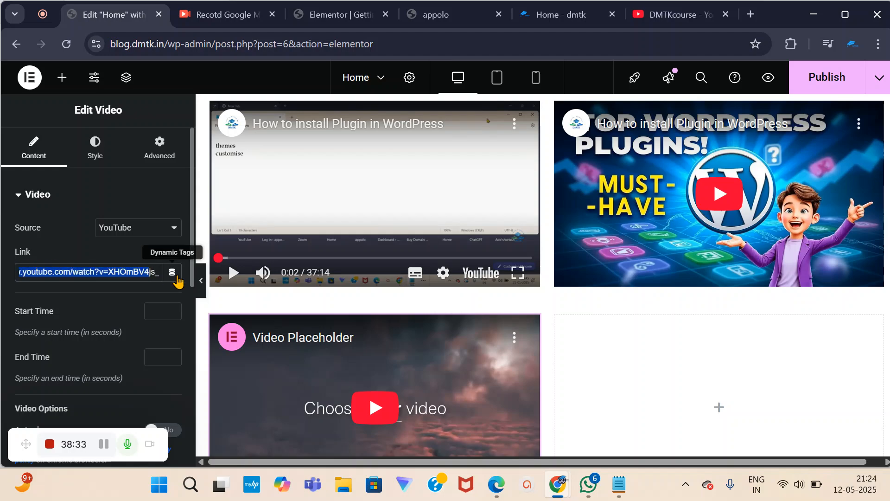
key(ctrl+v)
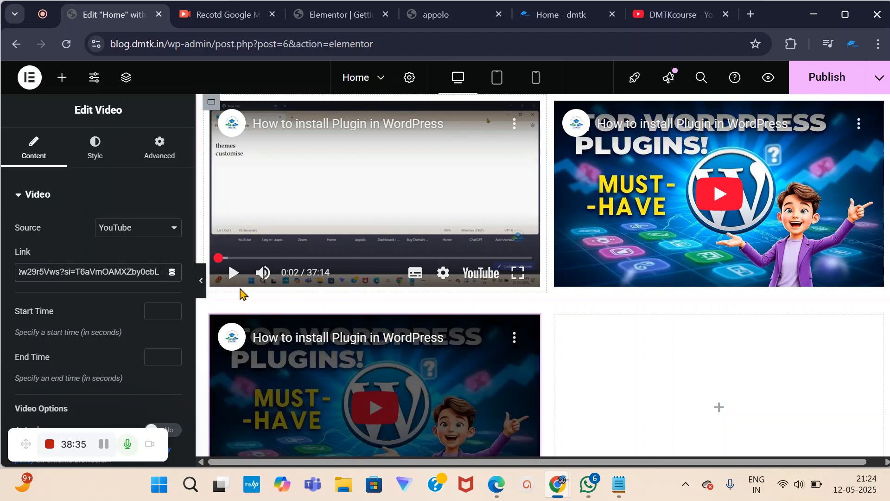
scroll(695, 325, down, 3)
scroll(635, 312, up, 8)
scroll(635, 304, down, 4)
scroll(632, 301, down, 5)
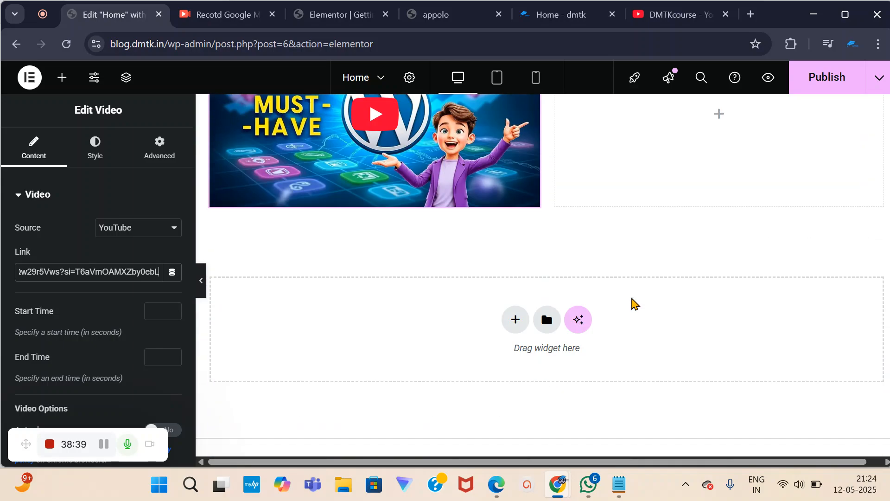
scroll(622, 306, up, 10)
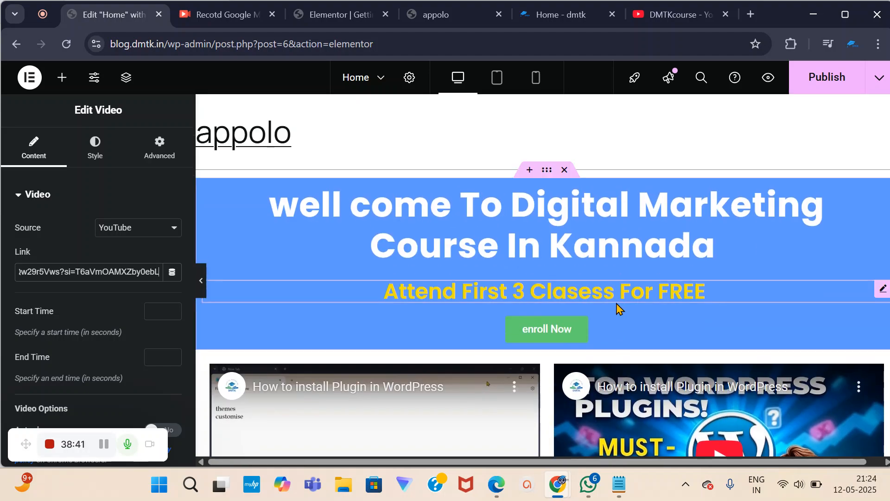
Switch to the live 'Home - dmtk' tab and scroll through it back to the blue hero.
click(575, 14)
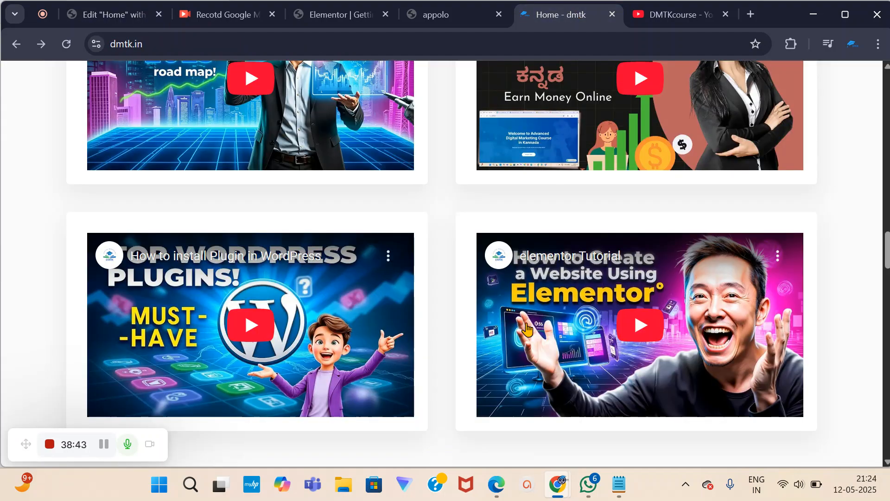
scroll(540, 401, down, 15)
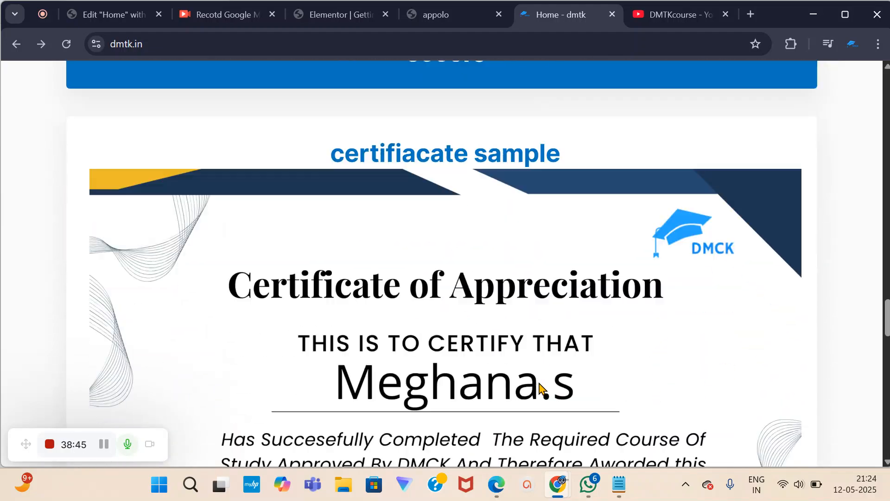
scroll(541, 390, up, 20)
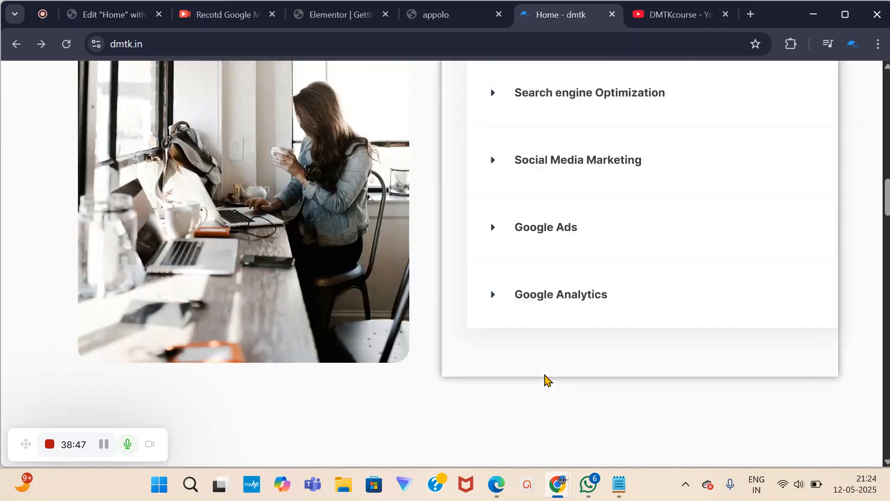
scroll(545, 371, up, 10)
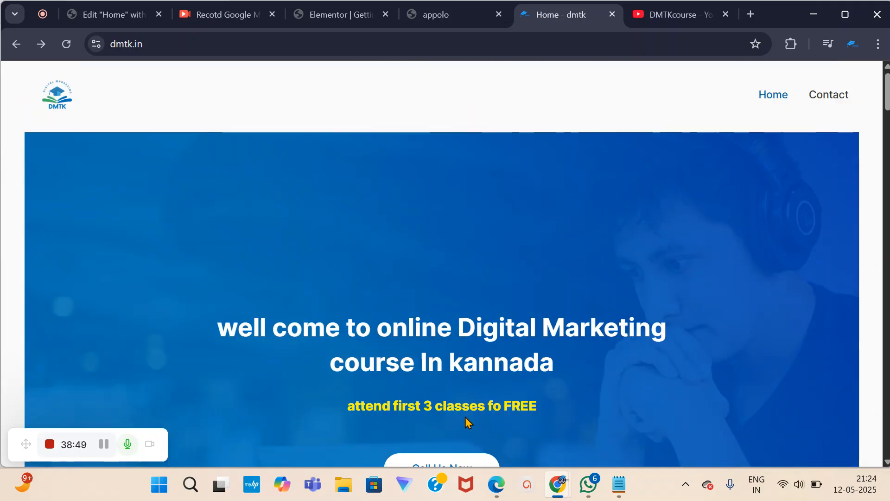
scroll(617, 241, down, 12)
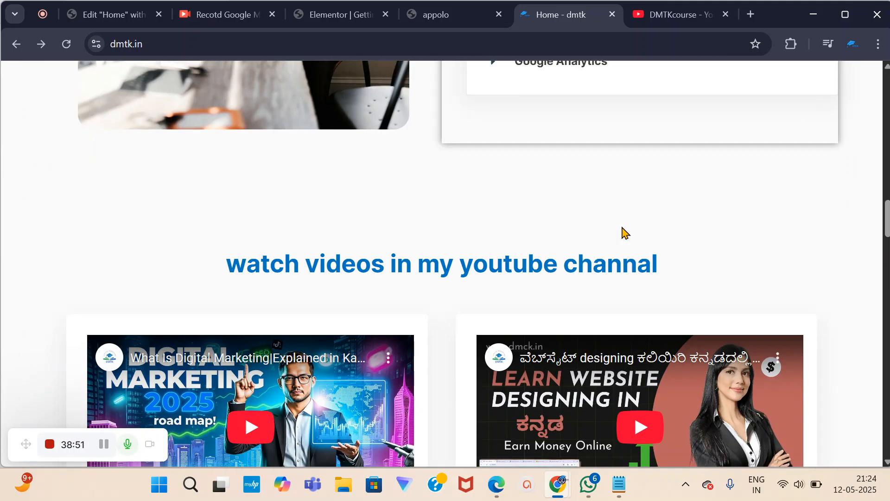
scroll(626, 228, down, 15)
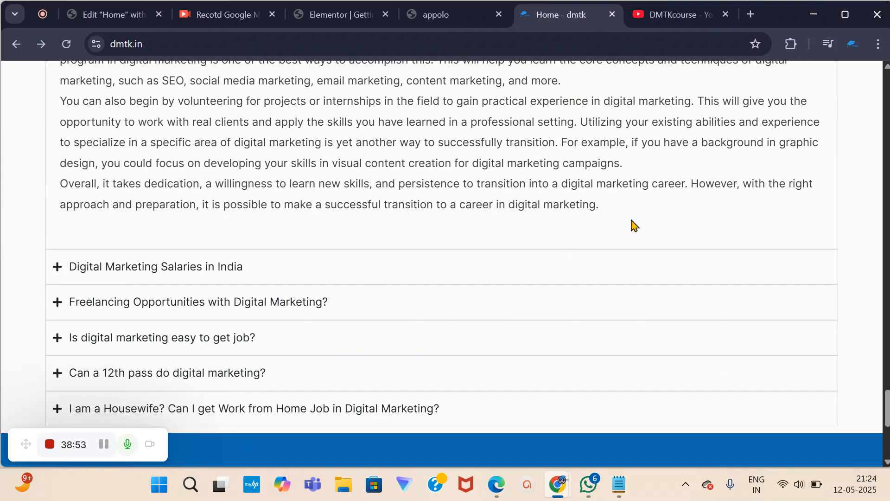
scroll(632, 219, up, 15)
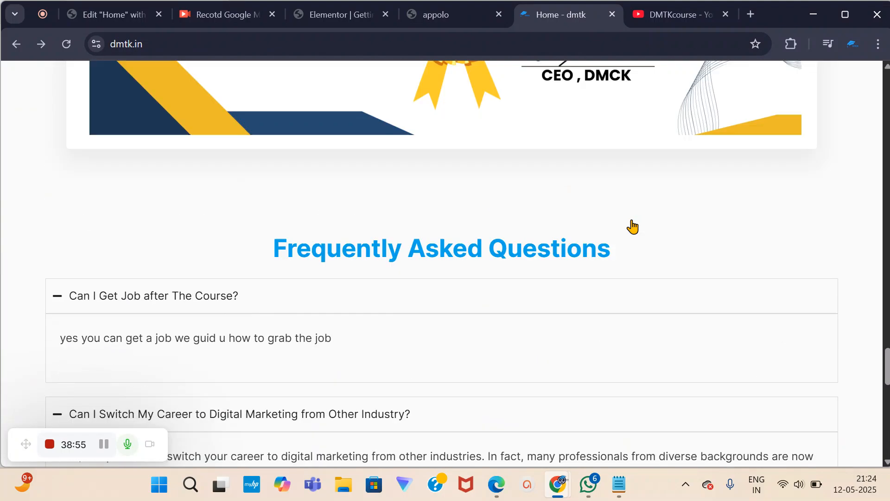
scroll(632, 219, up, 20)
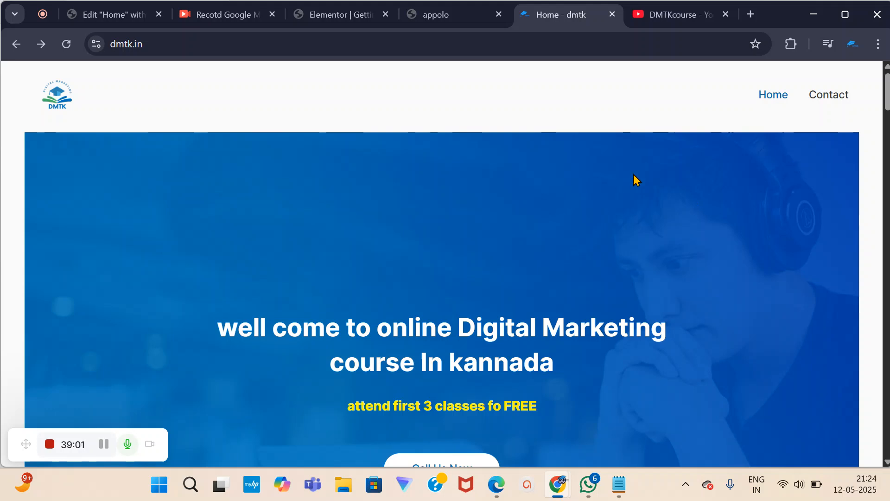
scroll(613, 226, down, 2)
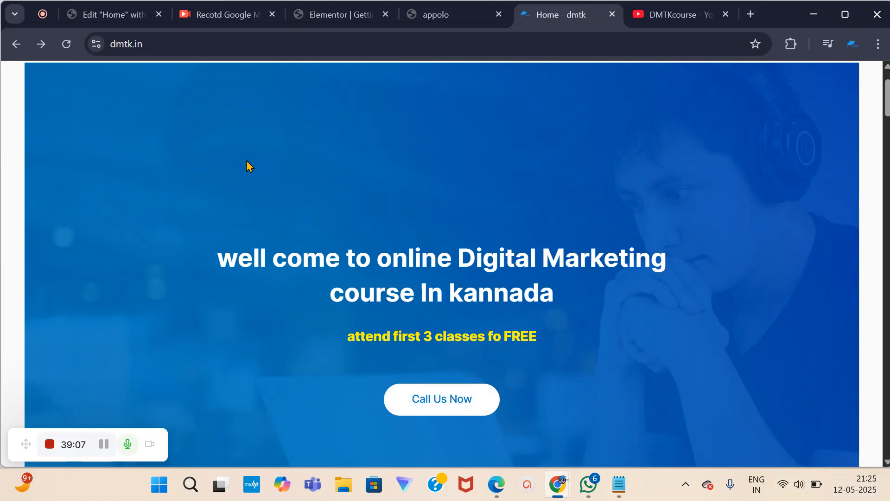
scroll(366, 112, down, 3)
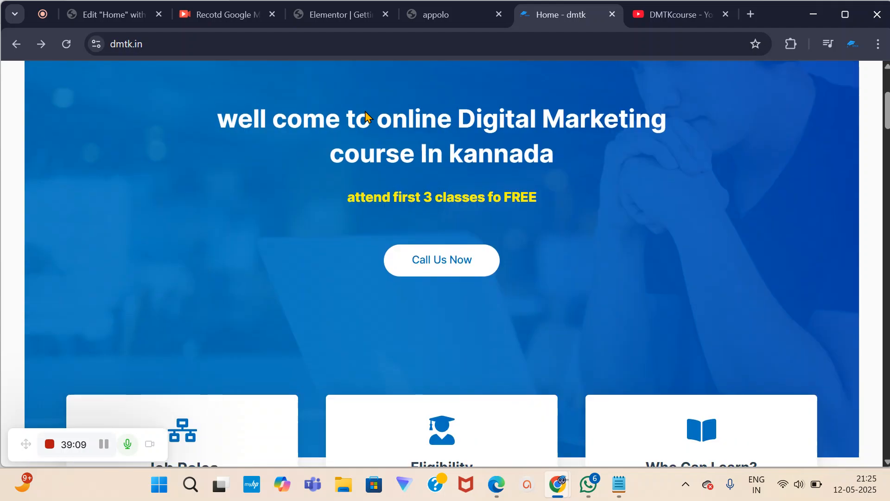
scroll(274, 141, up, 2)
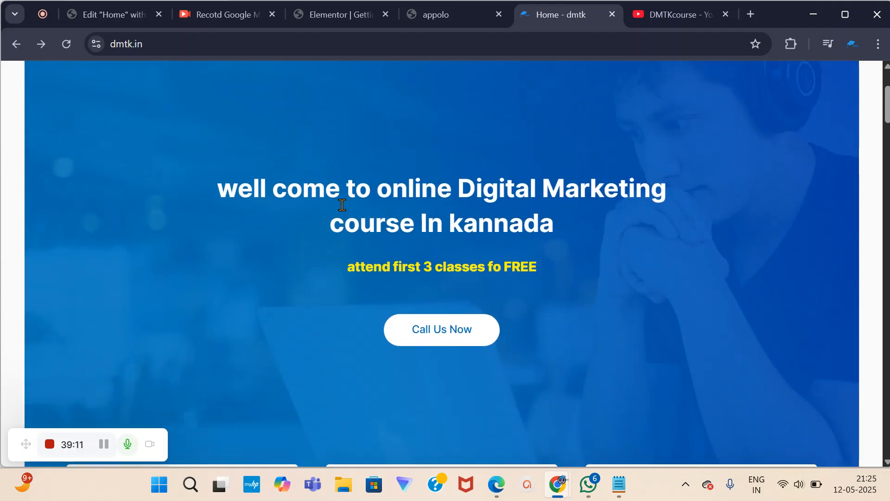
drag(288, 200, 593, 214)
click(568, 223)
drag(289, 191, 569, 234)
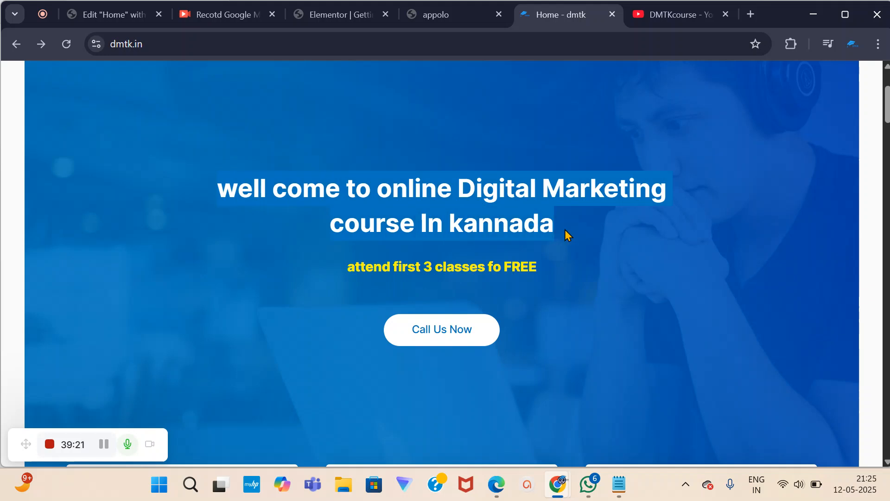
click(565, 229)
scroll(488, 243, down, 1)
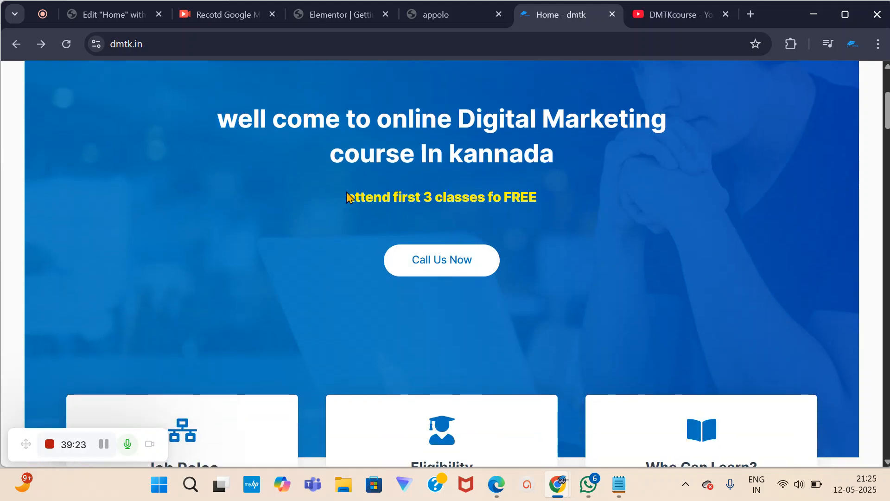
drag(348, 193, 546, 209)
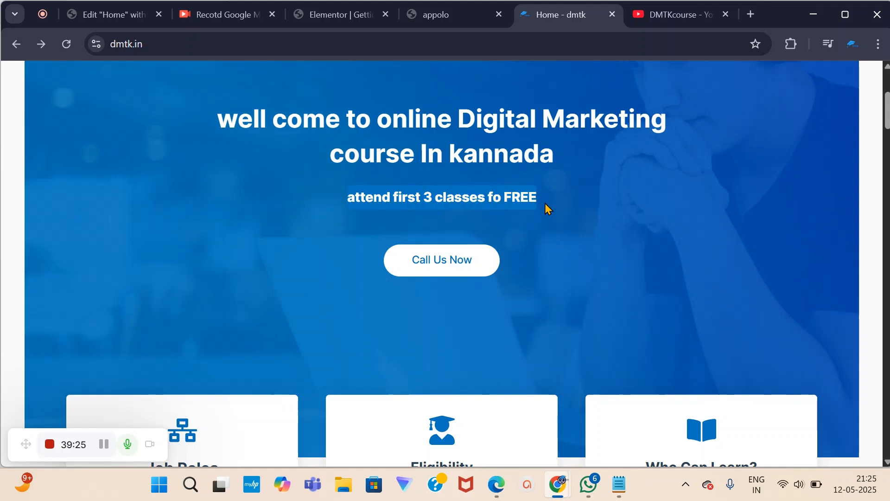
click(546, 201)
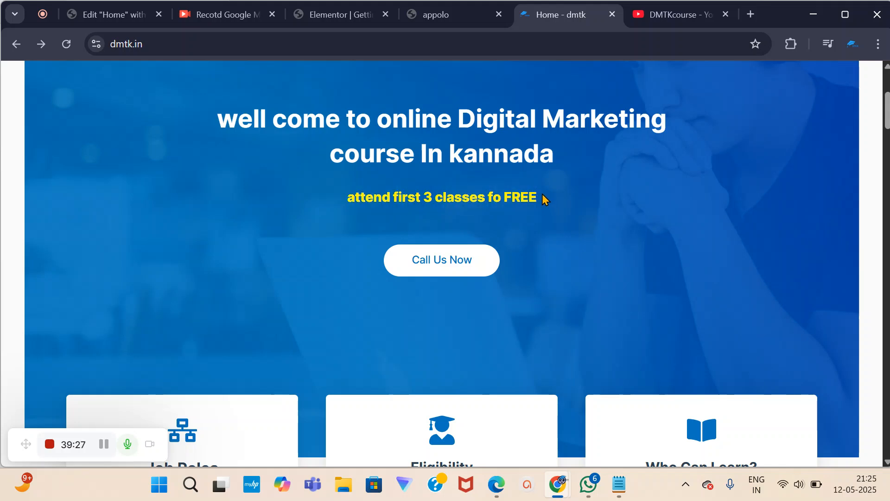
scroll(541, 194, down, 1)
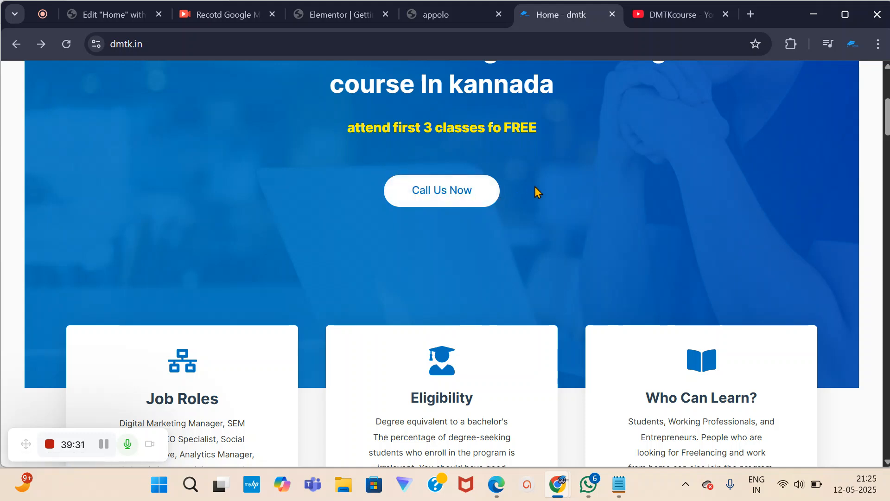
scroll(537, 191, up, 1)
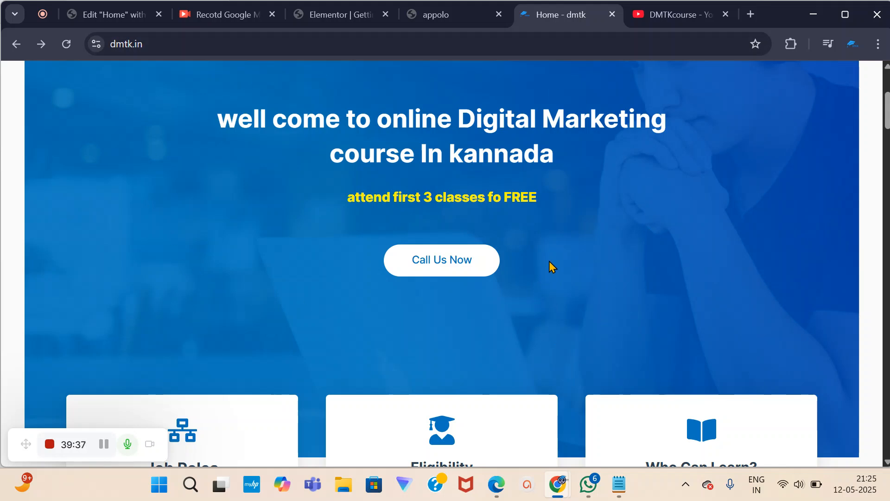
scroll(550, 261, down, 3)
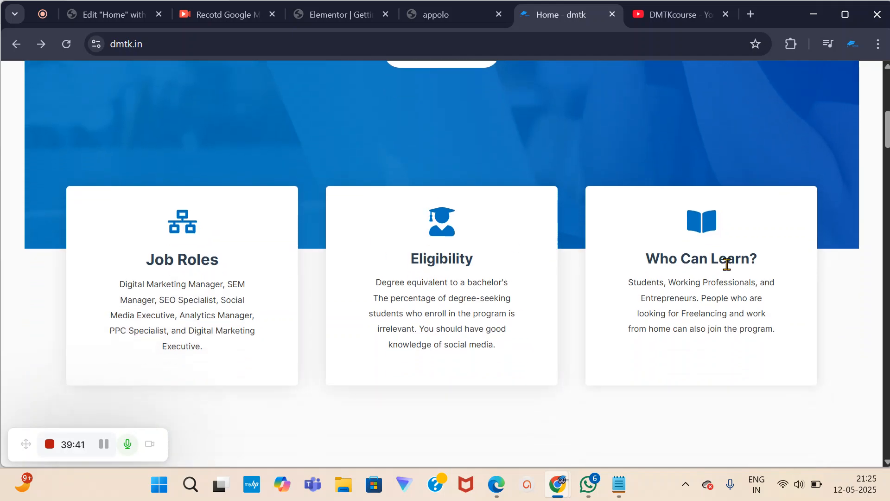
scroll(264, 276, down, 3)
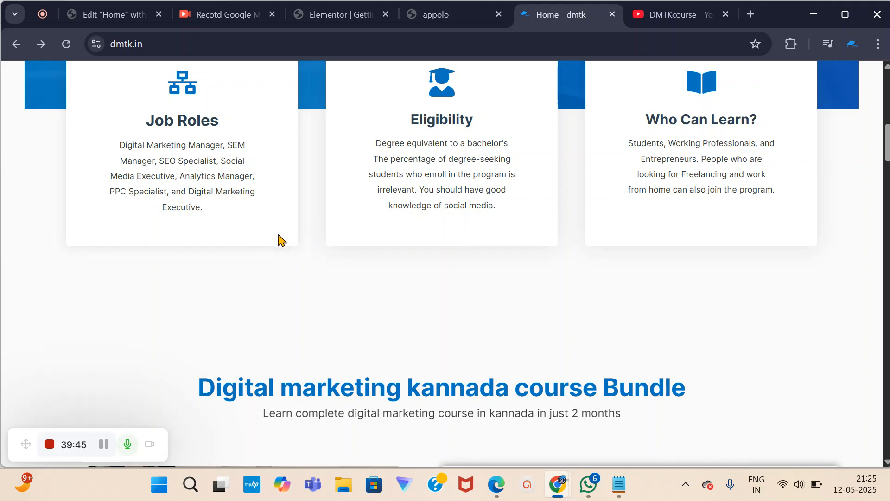
scroll(278, 239, up, 1)
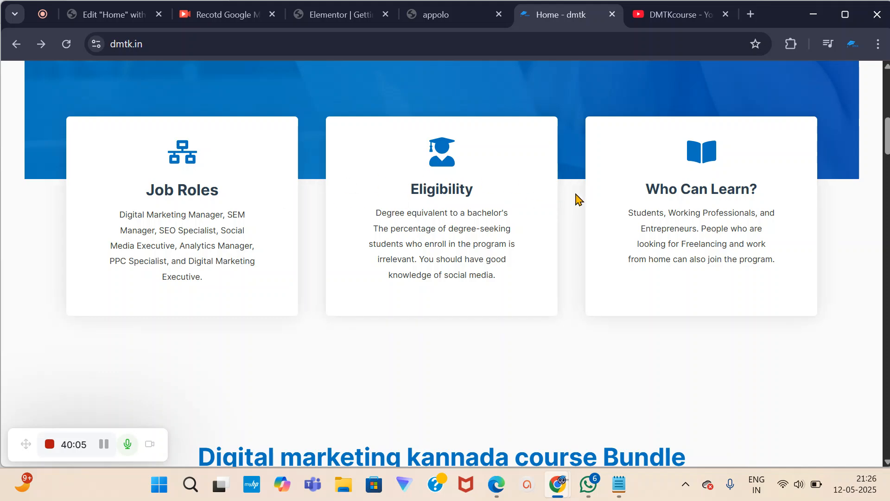
Select the Job Roles paragraph on the live dmtk.in site, then go back to the Elementor Home editor.
drag(123, 214, 246, 290)
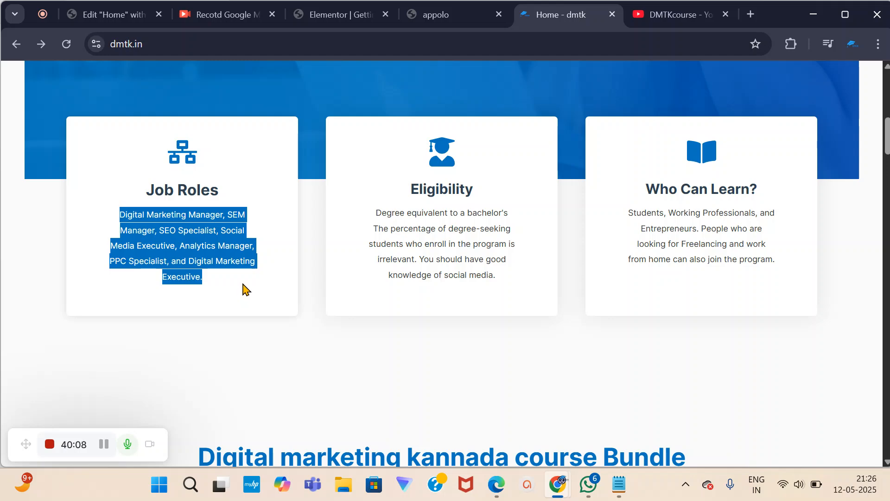
click(110, 14)
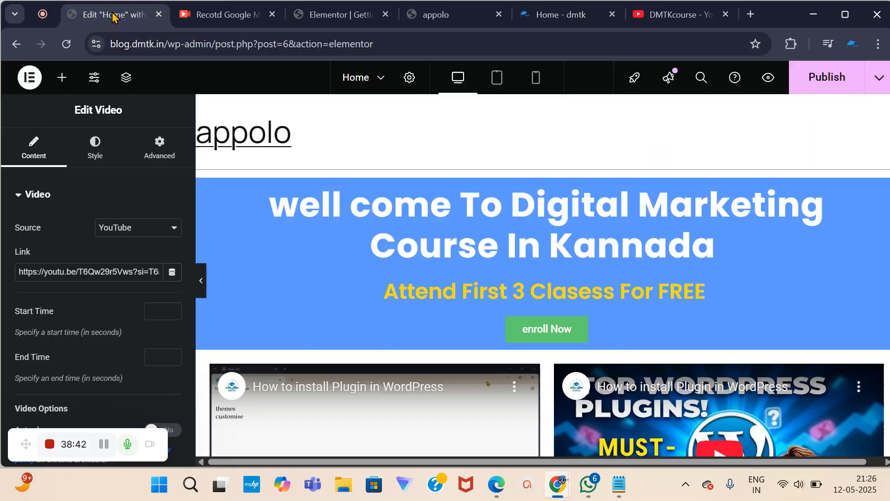
Insert a new Flexbox container with a one-column structure in the empty drop area below the videos.
click(61, 78)
scroll(102, 318, down, 5)
scroll(97, 320, down, 15)
scroll(89, 306, down, 6)
scroll(88, 303, up, 3)
scroll(88, 304, down, 5)
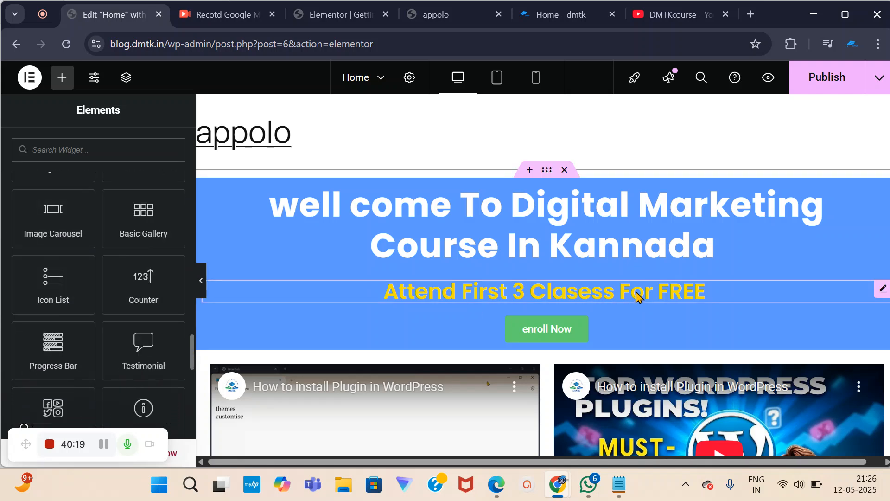
scroll(637, 297, down, 10)
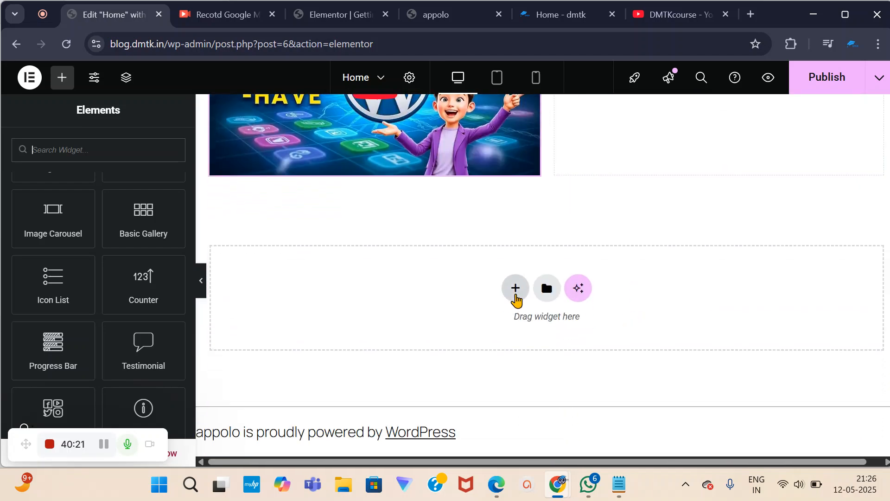
scroll(133, 328, up, 2)
scroll(133, 329, up, 3)
scroll(135, 330, down, 3)
click(515, 290)
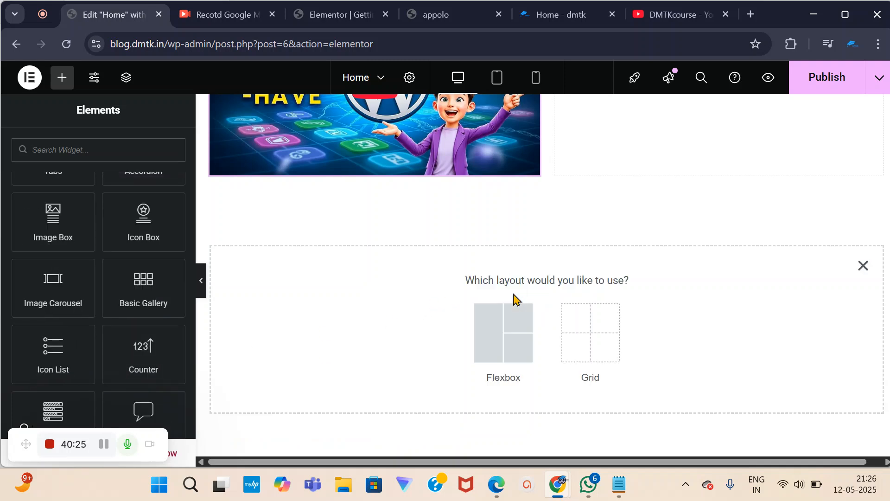
click(497, 339)
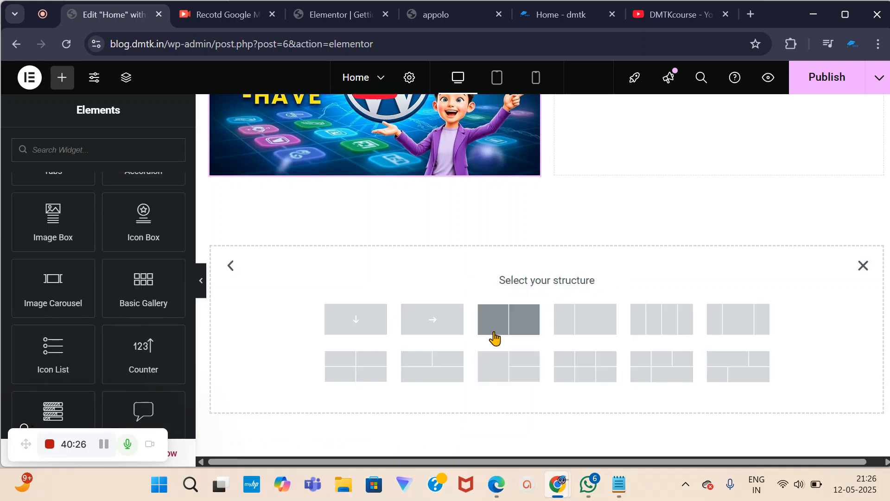
click(354, 319)
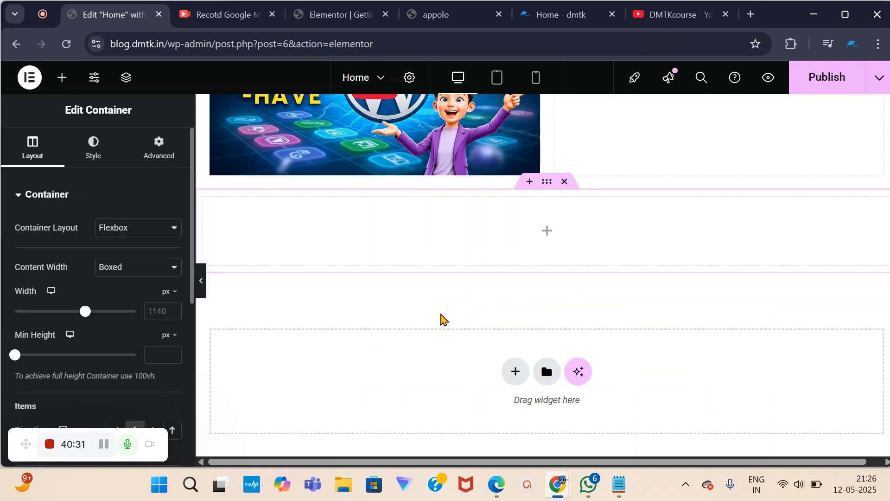
Place a Counter widget (100, 'Cool Number') into the new container.
click(61, 77)
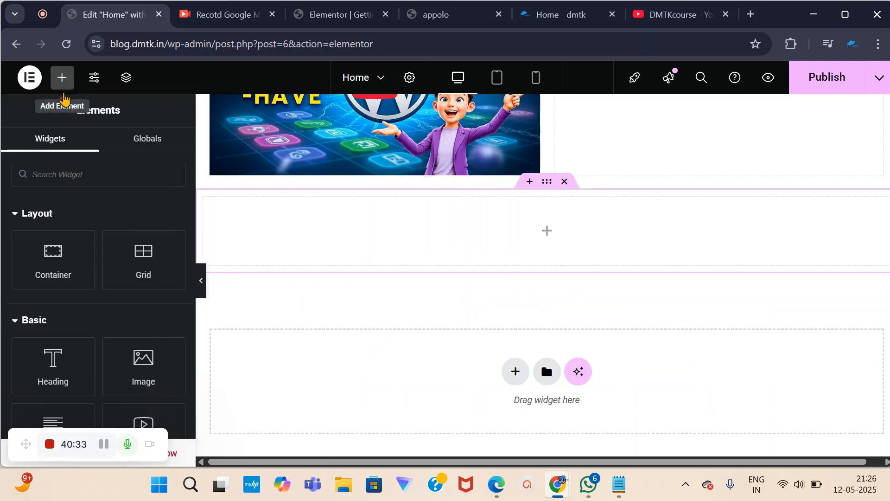
scroll(162, 358, down, 6)
scroll(161, 364, up, 3)
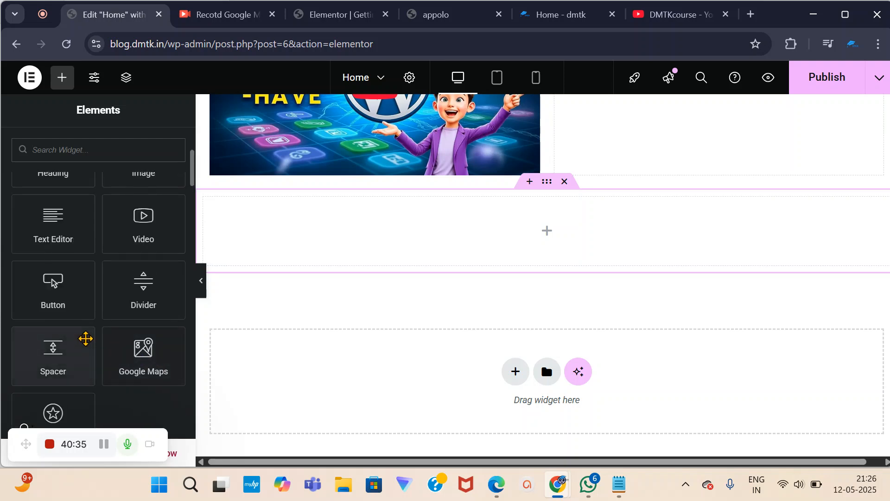
scroll(133, 371, down, 5)
scroll(127, 373, up, 4)
scroll(125, 368, up, 3)
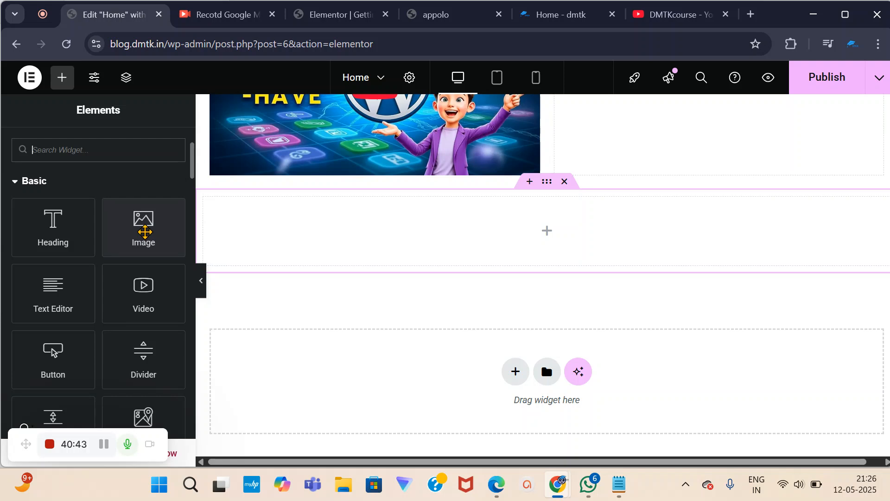
scroll(146, 251, down, 2)
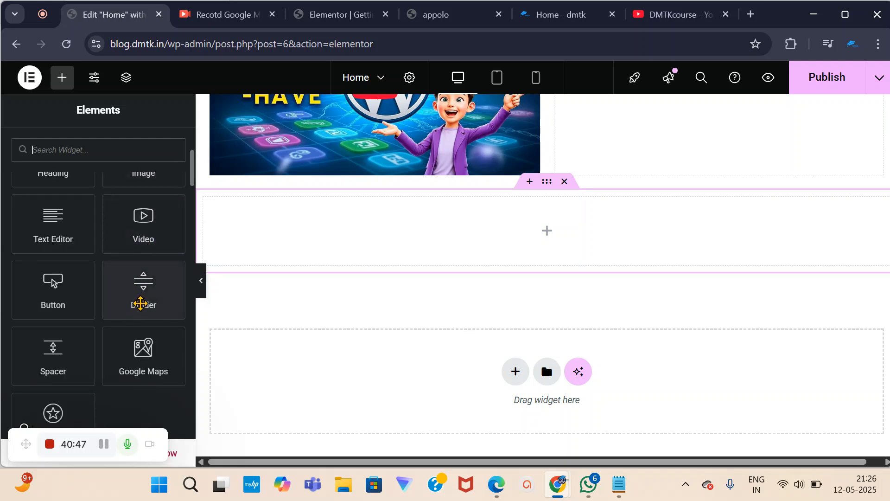
scroll(140, 304, down, 10)
scroll(142, 309, down, 12)
scroll(142, 308, down, 6)
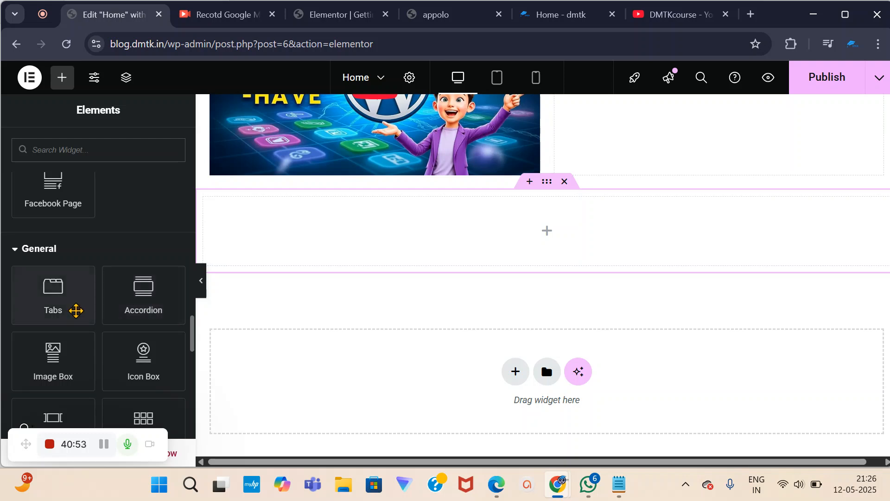
scroll(144, 302, down, 3)
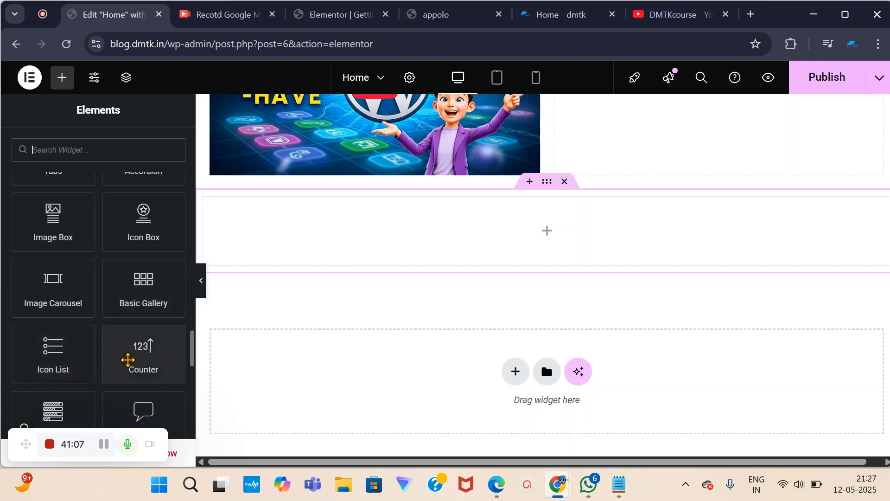
drag(147, 356, 545, 227)
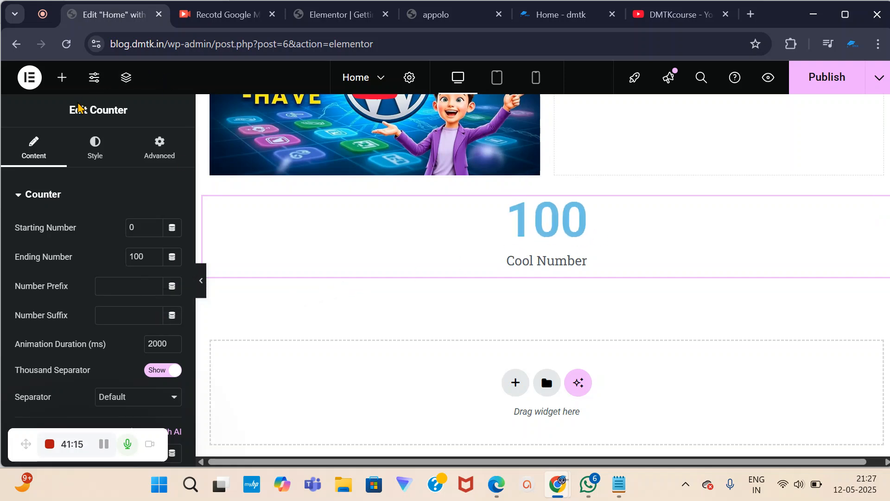
Bring back the widget panel and browse it for the Image Box widget.
click(62, 77)
scroll(125, 274, down, 10)
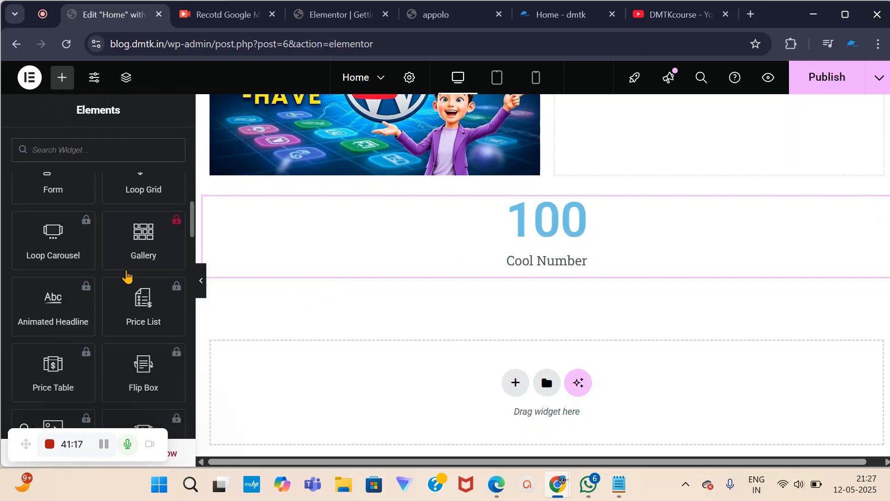
scroll(123, 280, down, 10)
scroll(105, 285, up, 4)
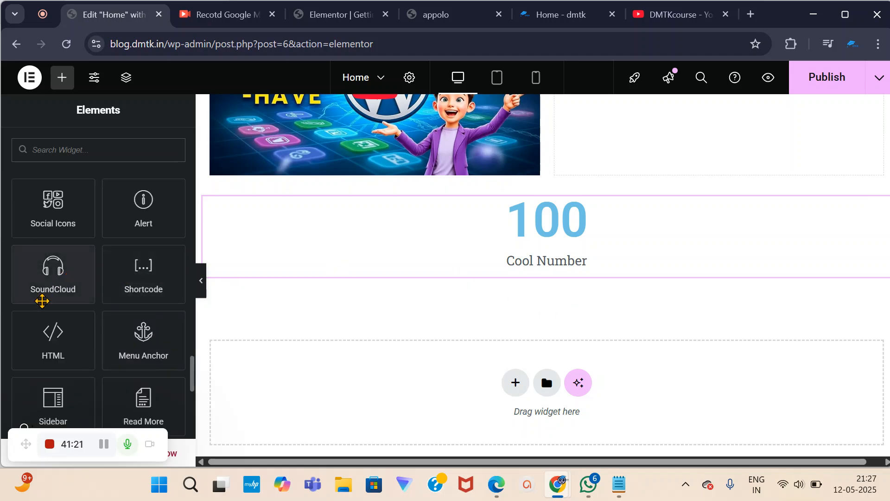
scroll(125, 290, down, 6)
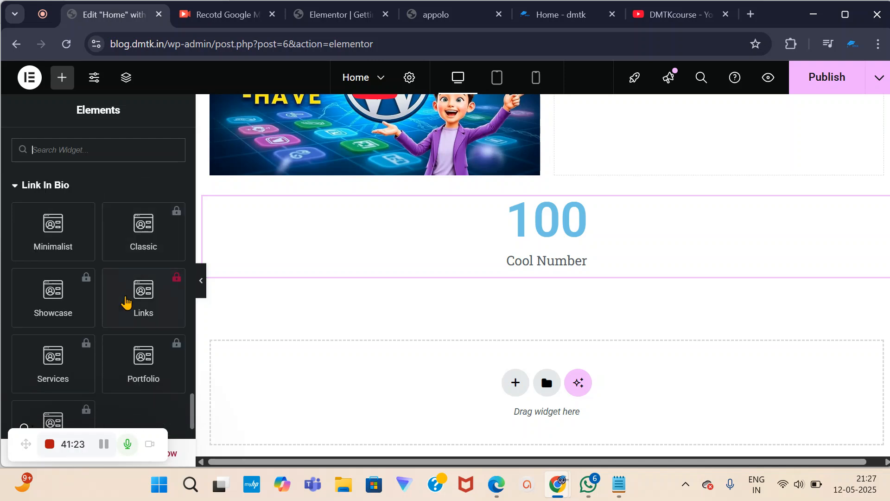
scroll(50, 355, down, 3)
scroll(51, 348, up, 10)
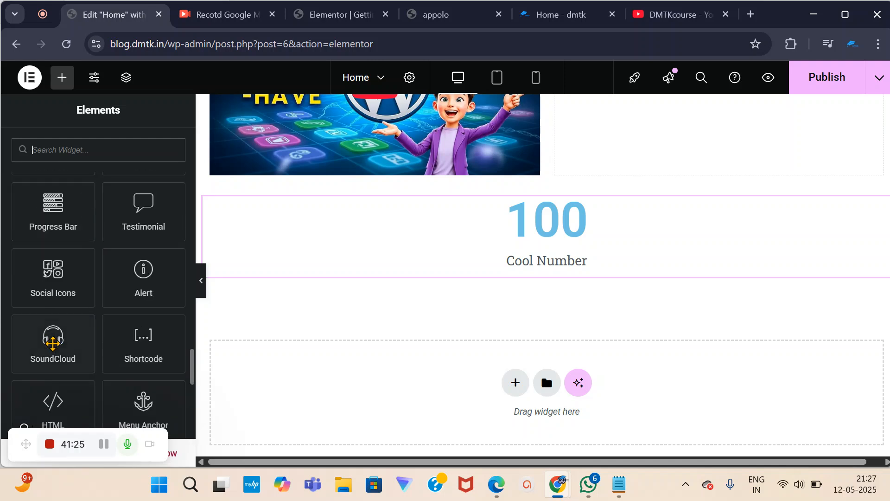
scroll(53, 341, up, 3)
Add an Image Box widget with placeholder image, heading and description below the counter.
drag(65, 294, 574, 285)
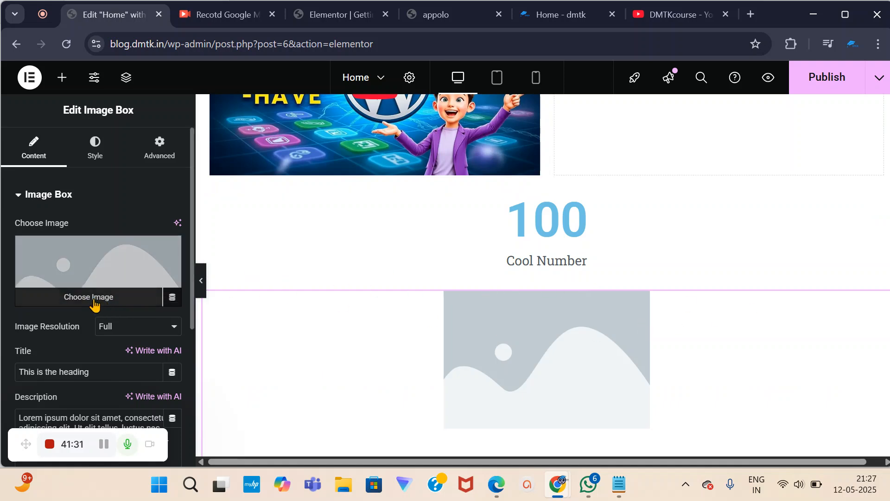
scroll(501, 314, down, 5)
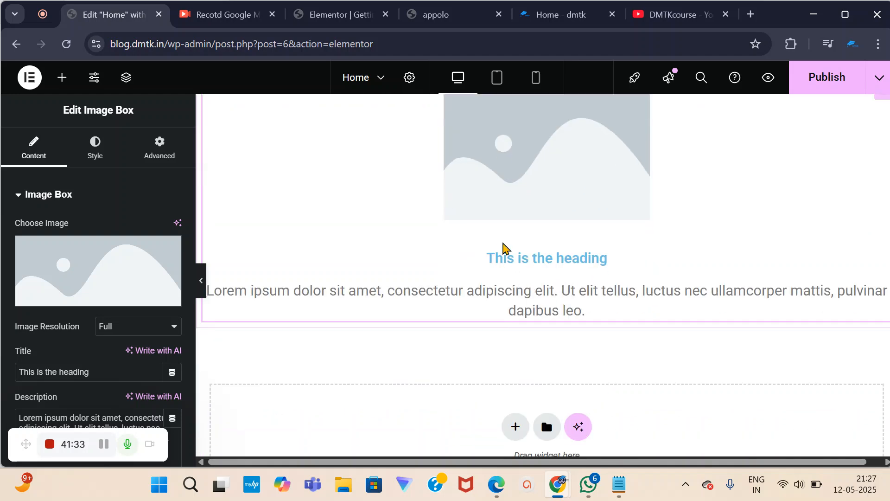
scroll(584, 213, up, 2)
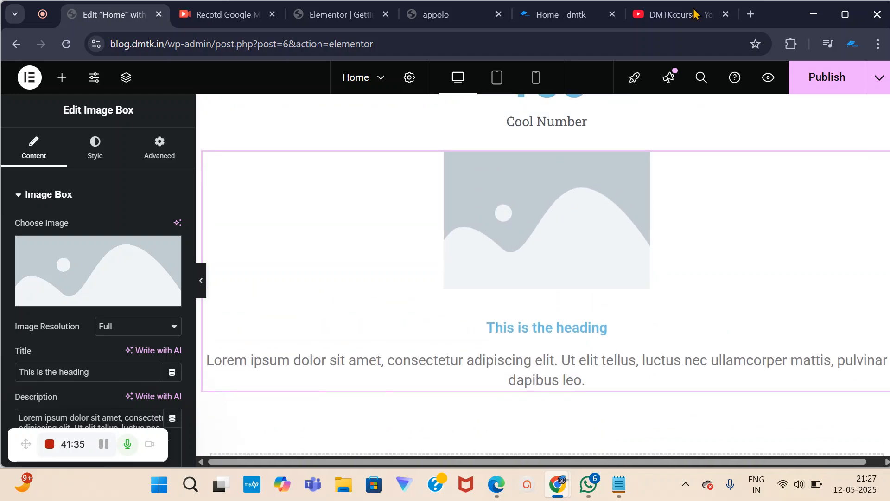
Check the live dmtk home page, return to the editor, then bring up the Notepad notes.
click(559, 14)
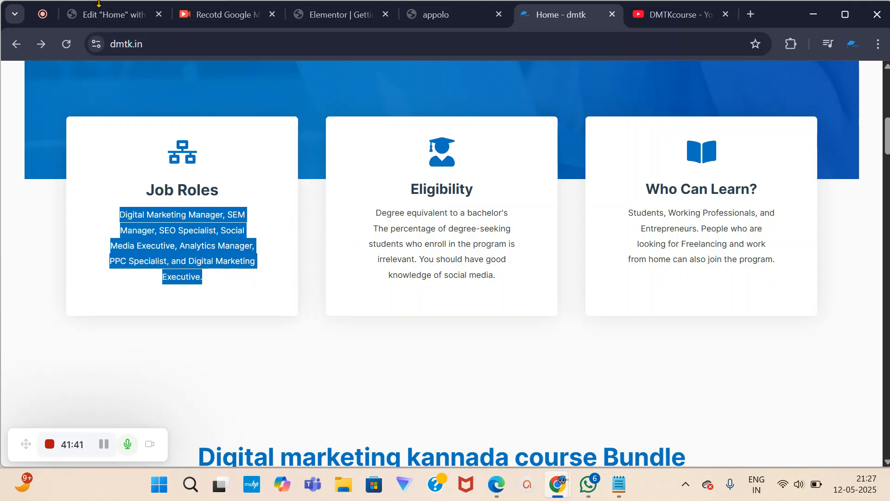
click(102, 14)
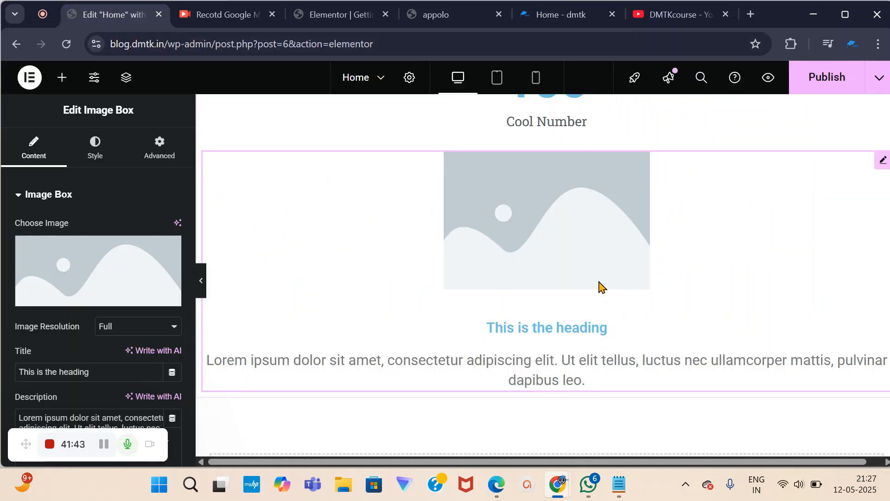
scroll(598, 288, down, 3)
scroll(592, 292, up, 9)
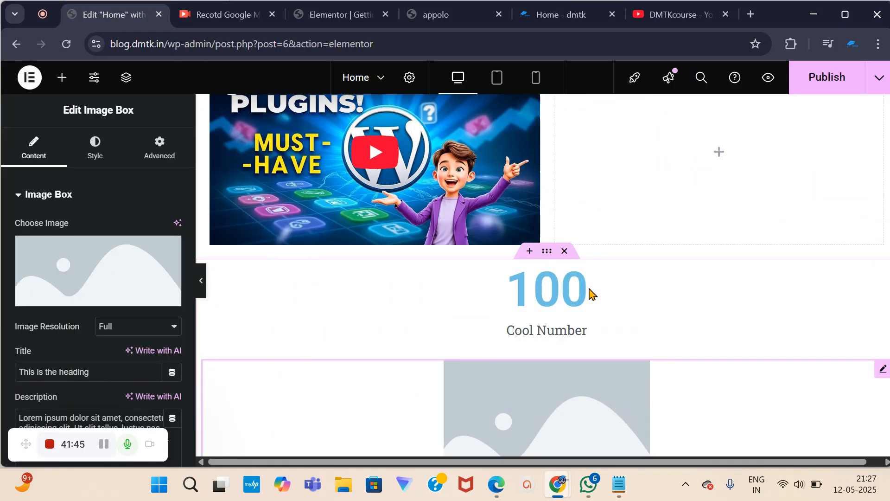
scroll(587, 295, up, 2)
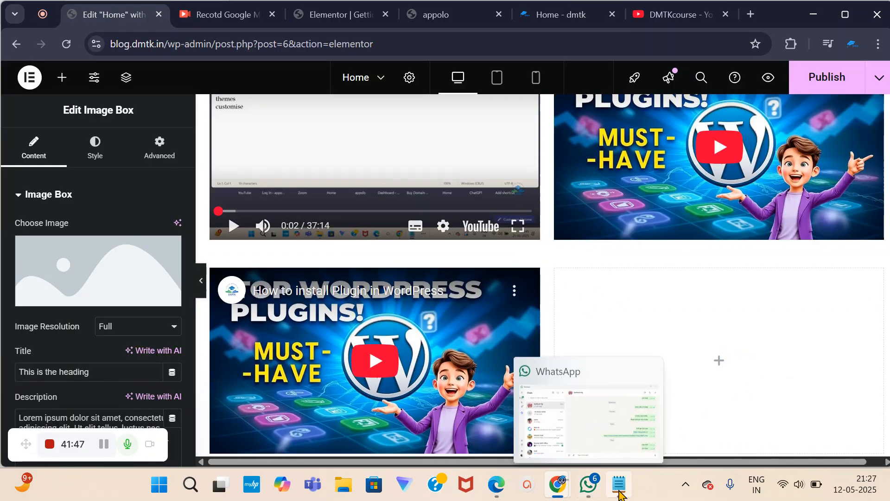
mouse_move(617, 488)
click(608, 443)
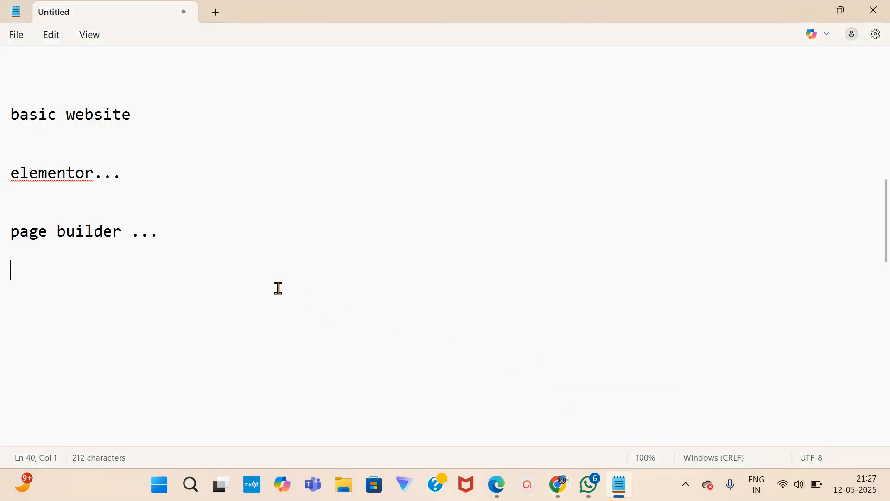
click(175, 229)
key(Return)
key(Return)
key(Return)
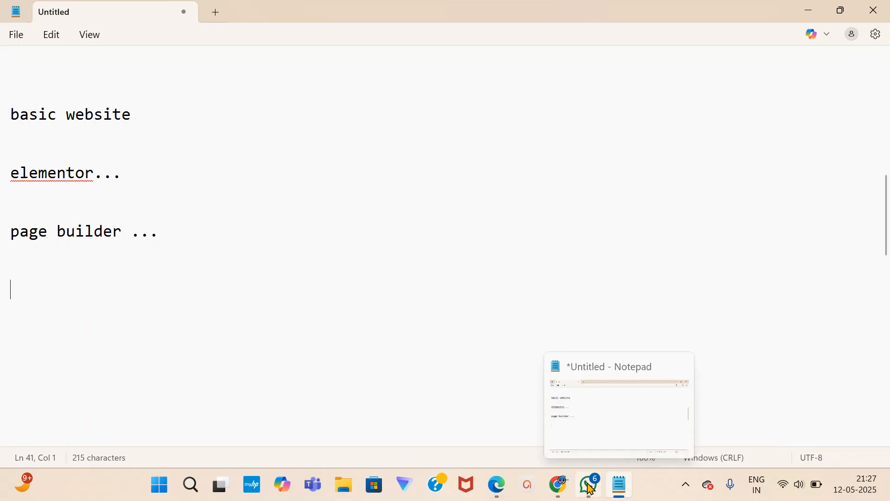
mouse_move(497, 487)
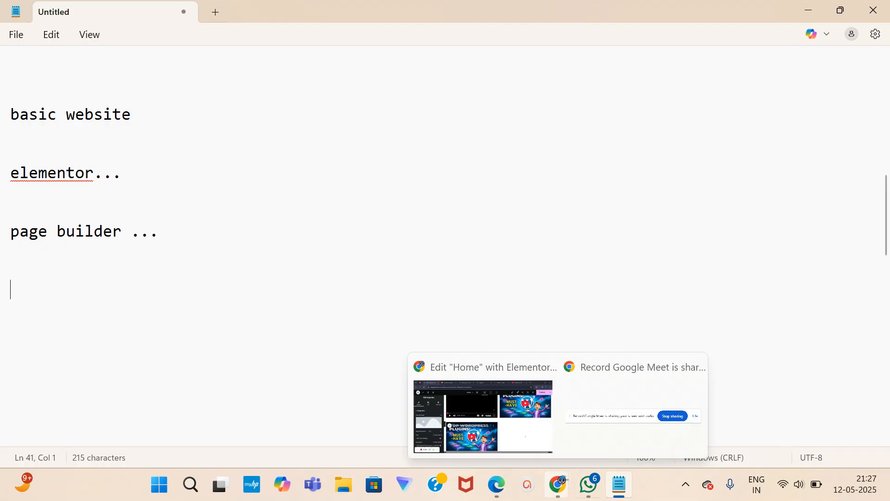
mouse_move(619, 496)
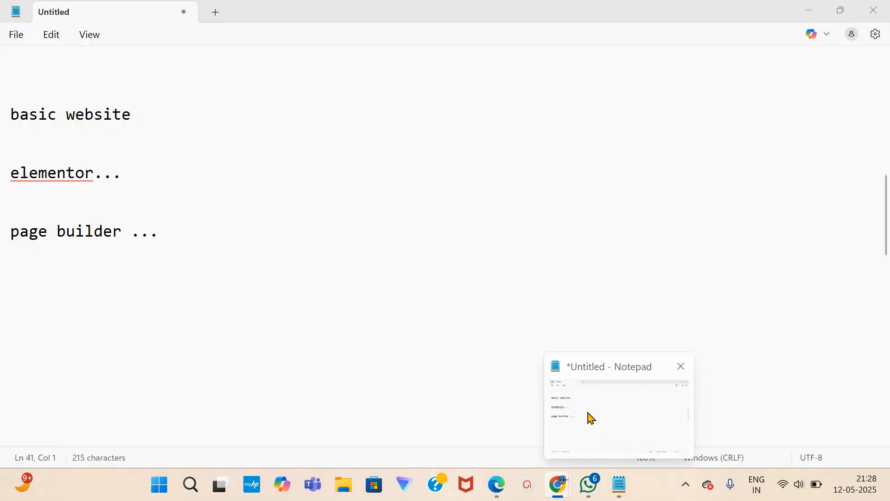
Scroll the Elementor Home page past the hero, videos, 100 counter and image box, then return to the notes.
click(585, 412)
click(629, 484)
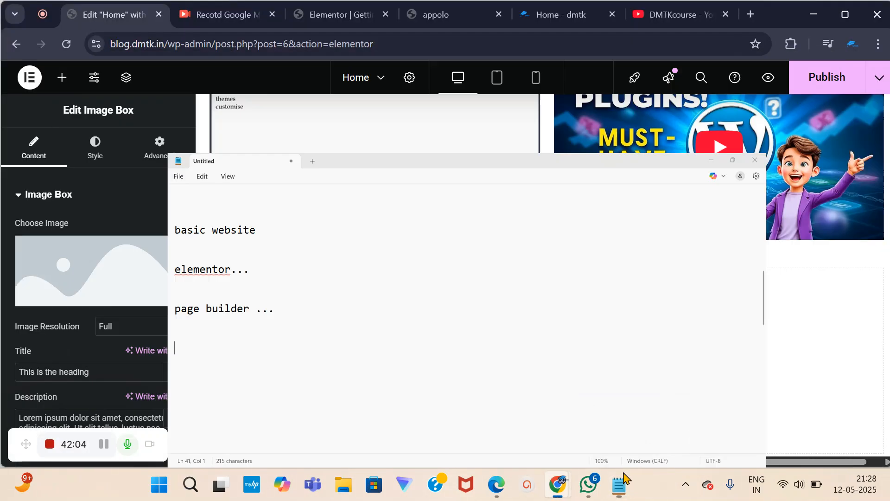
scroll(419, 279, up, 5)
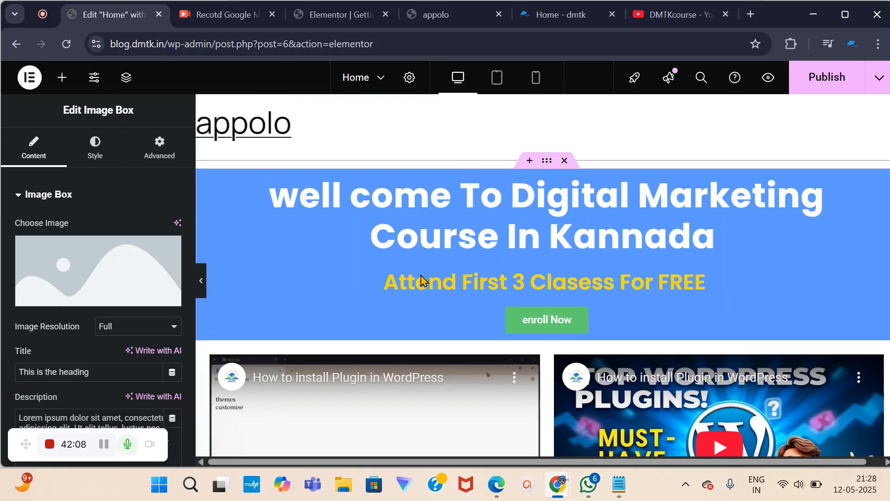
scroll(420, 278, down, 4)
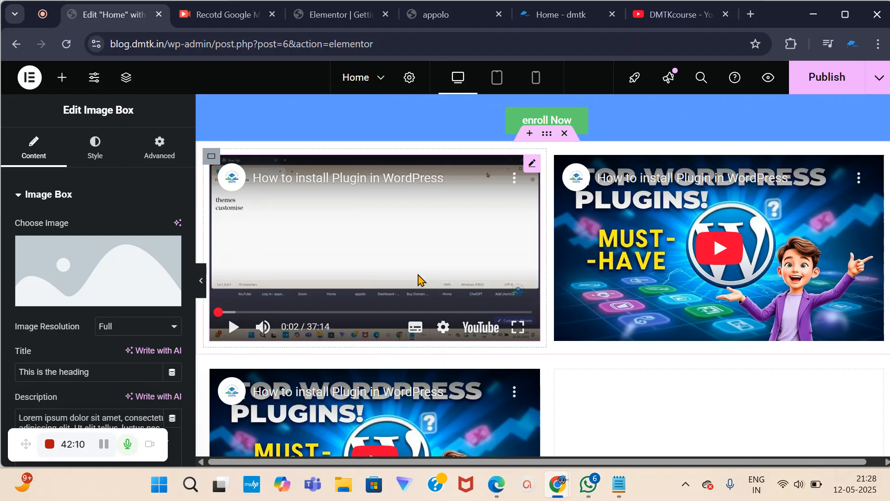
scroll(130, 332, down, 3)
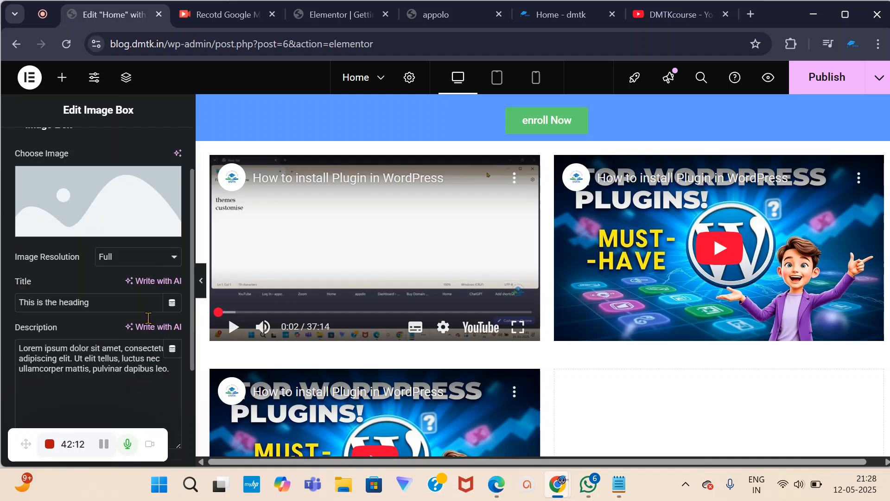
scroll(447, 351, down, 12)
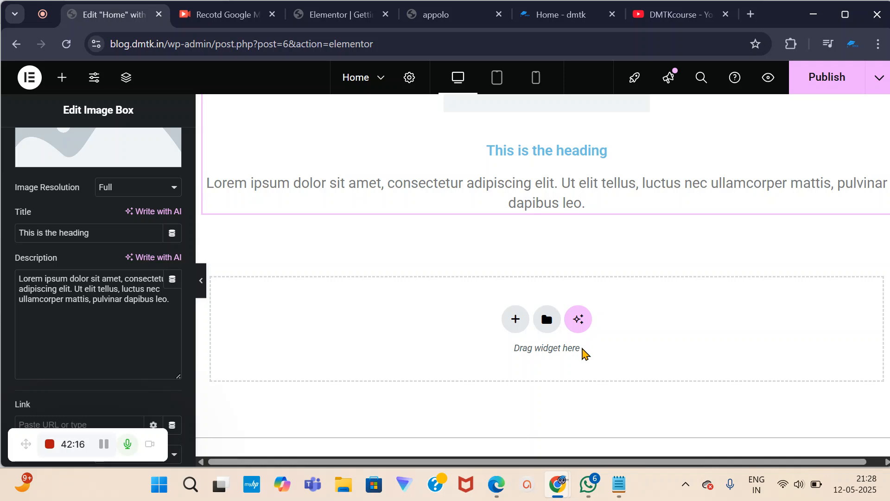
scroll(427, 307, up, 4)
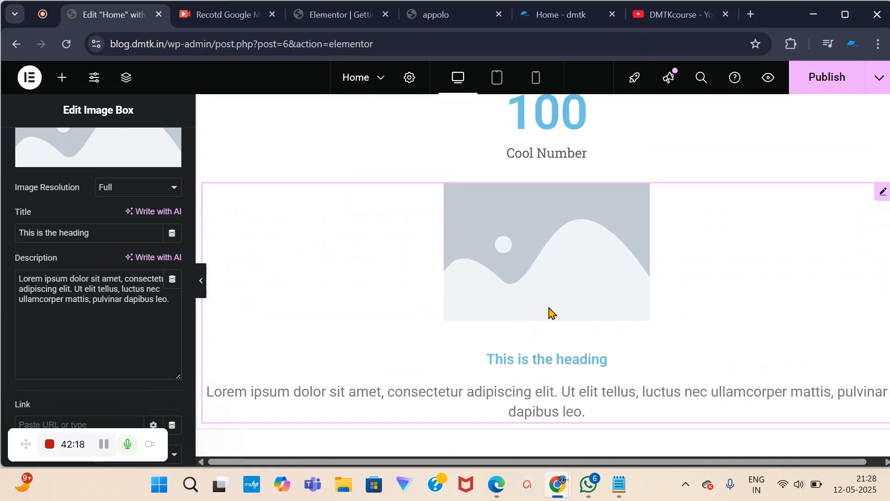
click(619, 484)
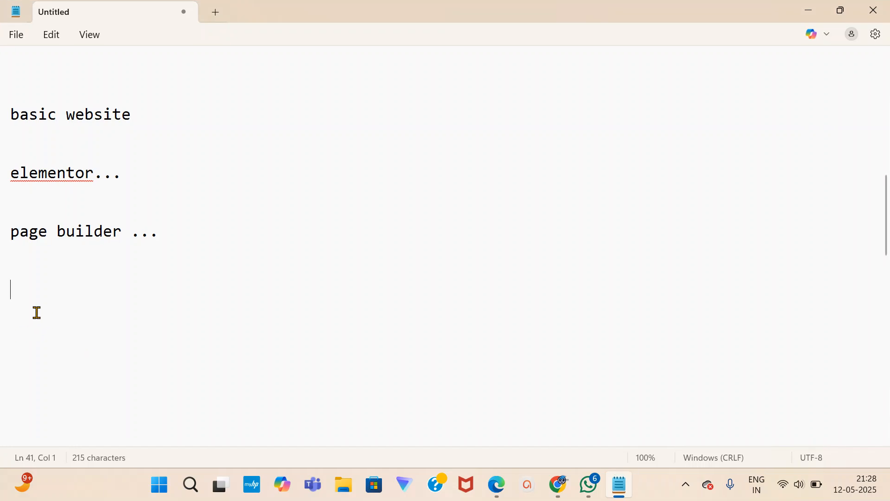
Add the note '3' with 'static website' on the line directly below it.
text(3)
key(Return)
key(Return)
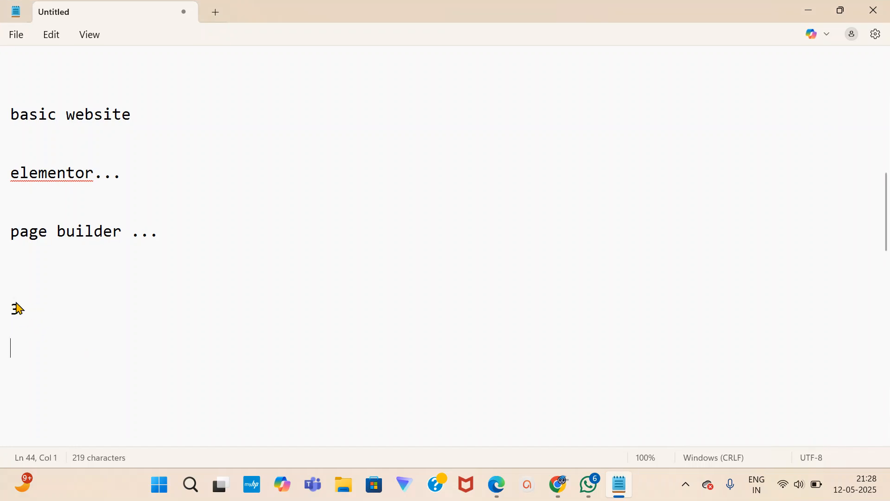
text(stati)
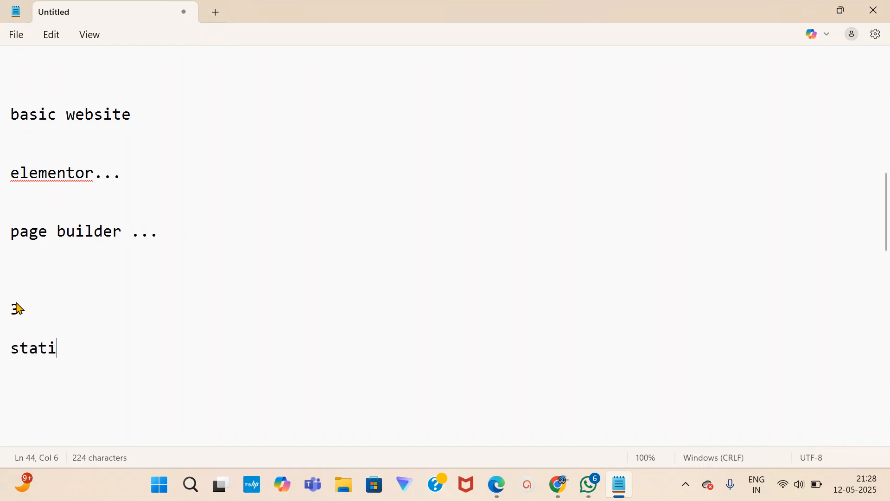
text(c website)
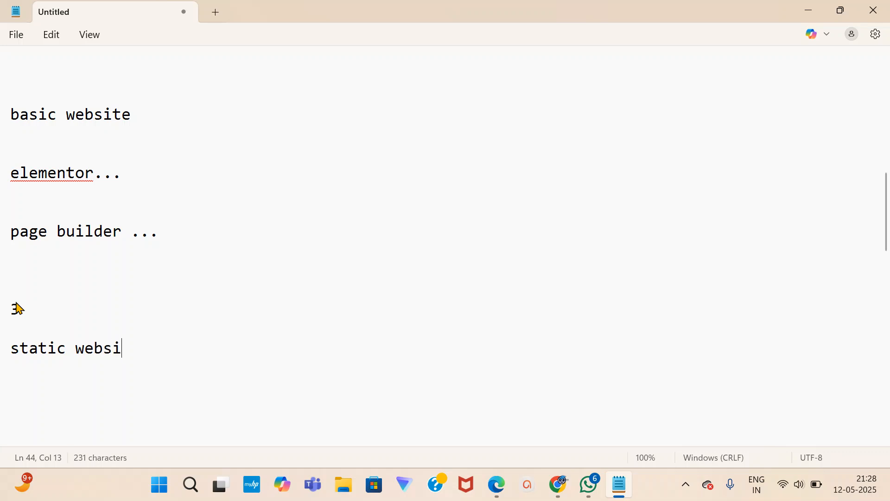
key(Return)
drag(13, 347, 155, 363)
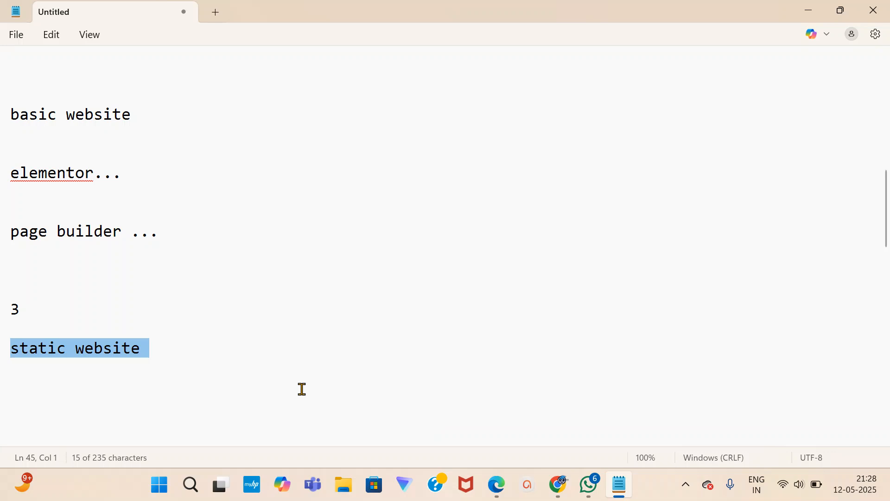
click(239, 360)
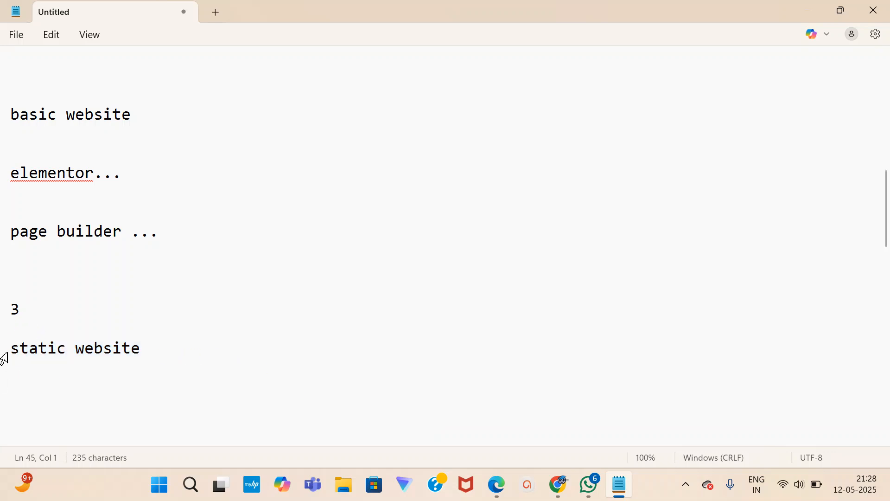
key(BackSpace)
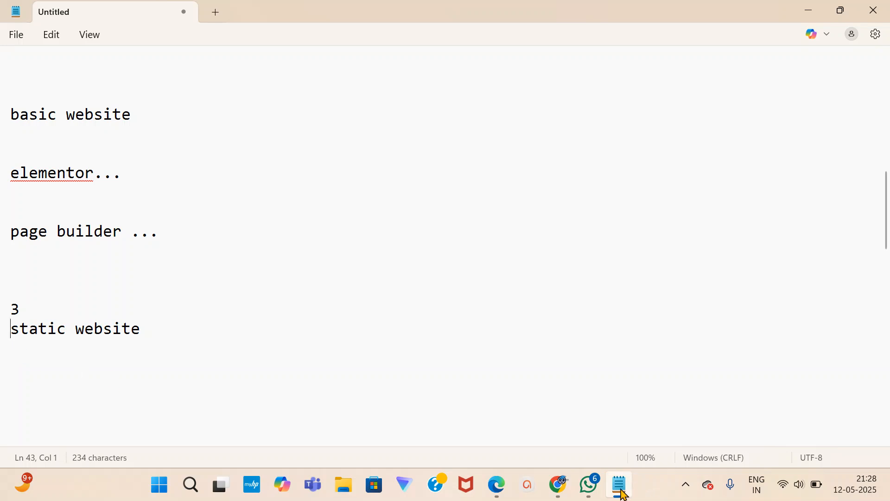
Glance at the messaging app and bring the Meet call window forward.
click(496, 491)
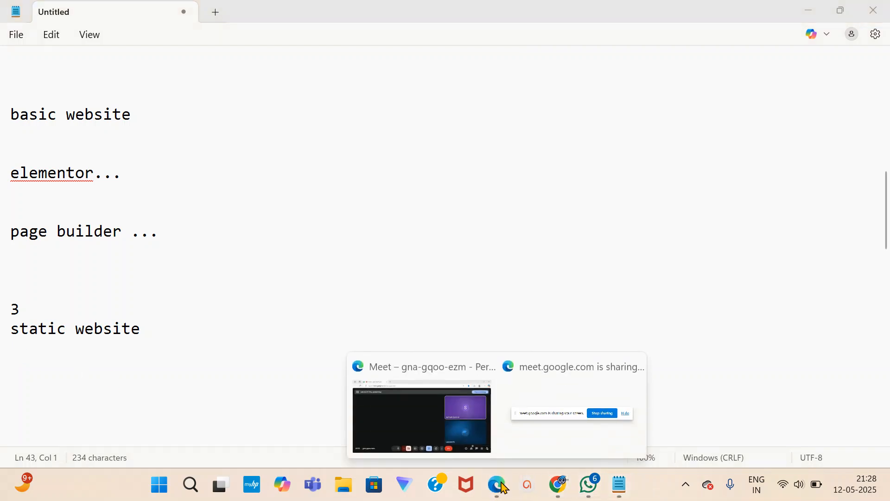
click(590, 486)
click(587, 485)
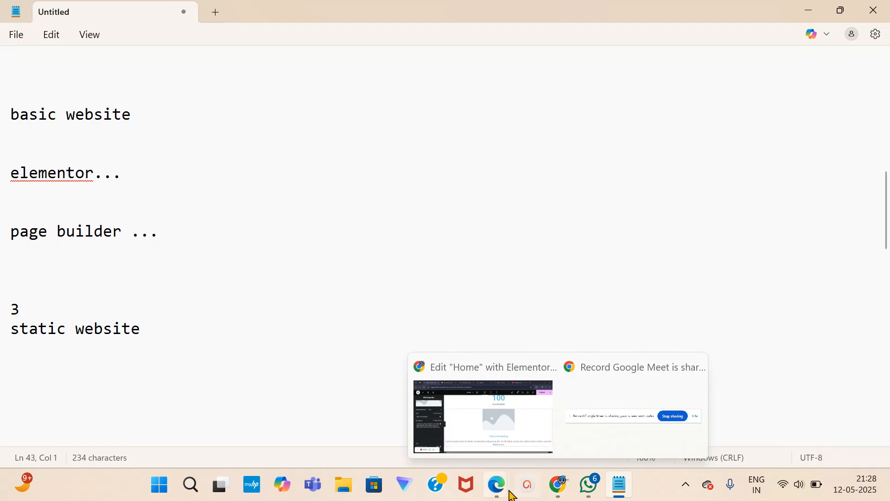
mouse_move(496, 487)
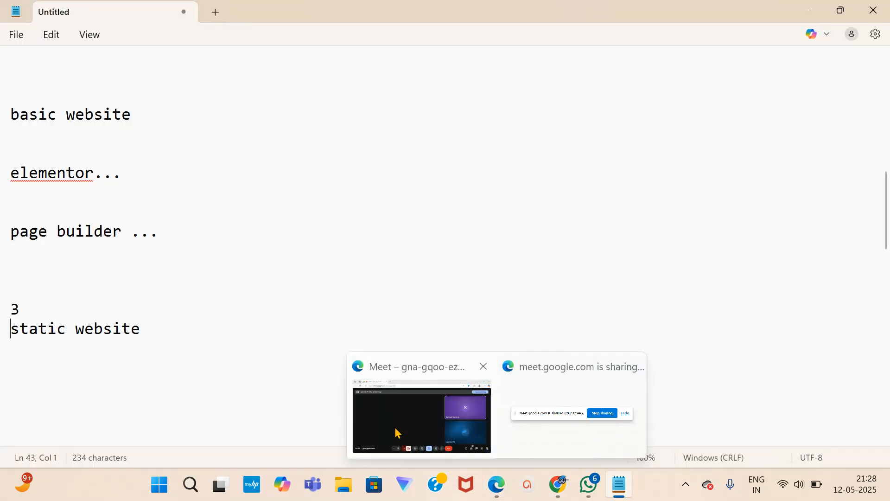
click(398, 433)
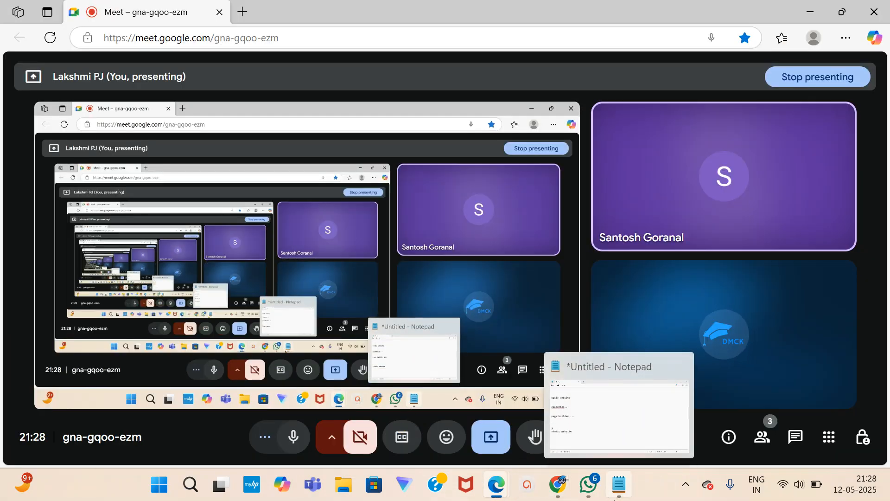
Look over the Elementor Home page editor, then return to the Notepad notes.
mouse_move(559, 494)
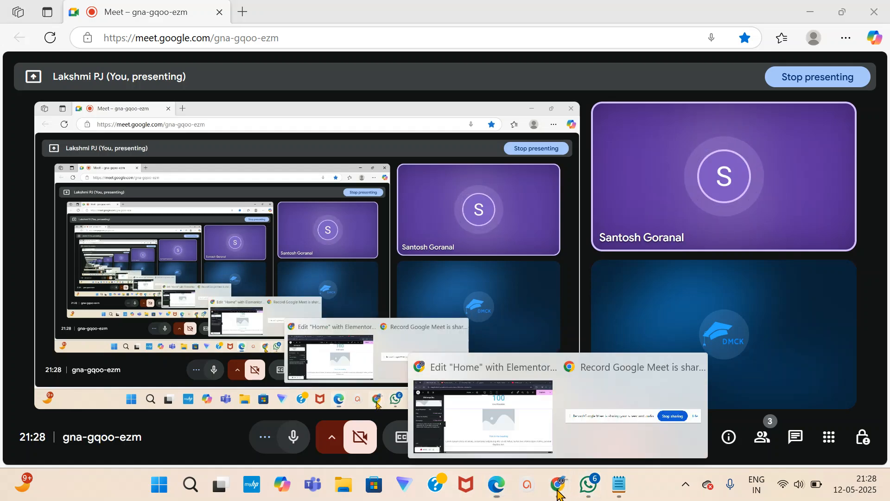
click(494, 434)
scroll(489, 424, down, 5)
scroll(490, 422, up, 5)
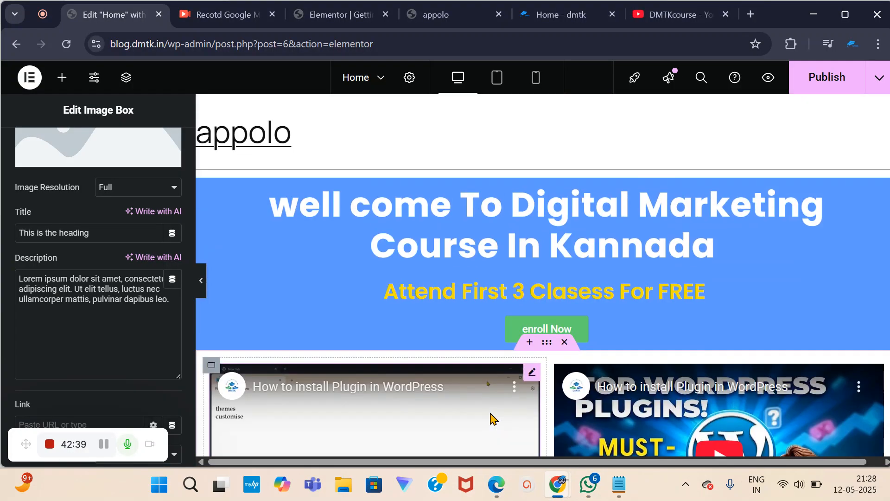
scroll(492, 418, down, 3)
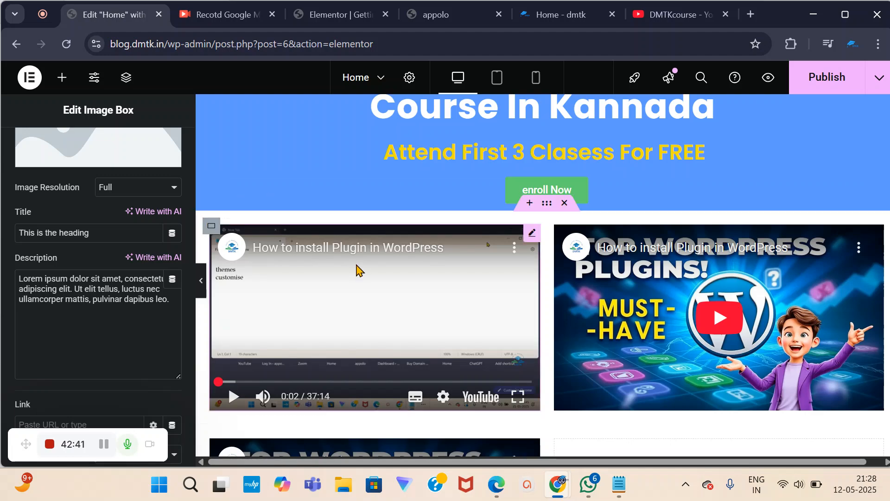
scroll(361, 275, down, 4)
click(626, 492)
scroll(318, 329, down, 4)
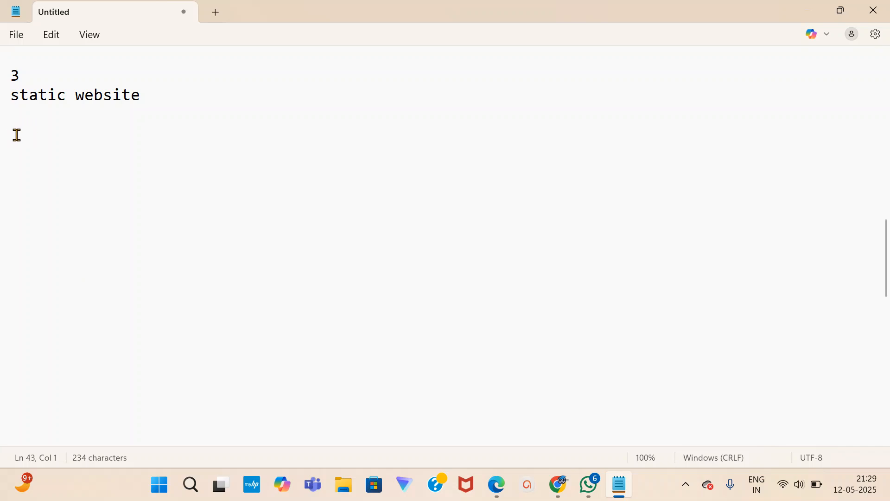
Complete the 'digital 15' note, then glance at the Elementor Home editor.
text(gital)
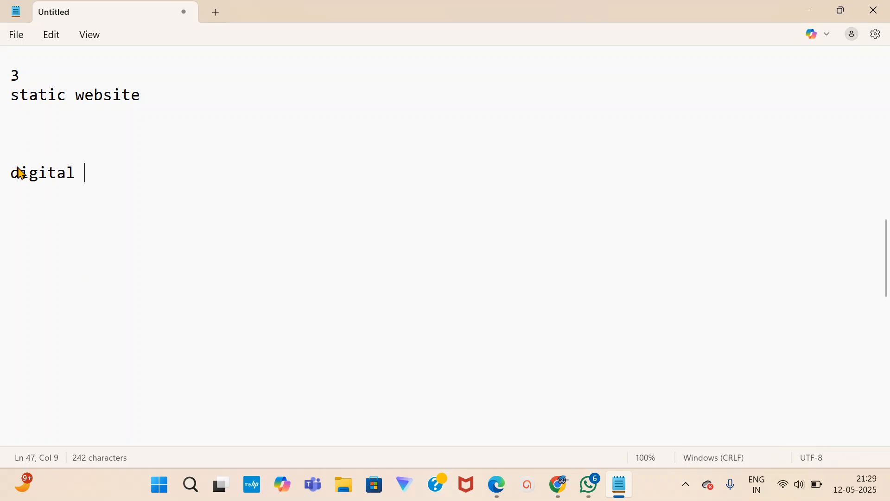
text(15)
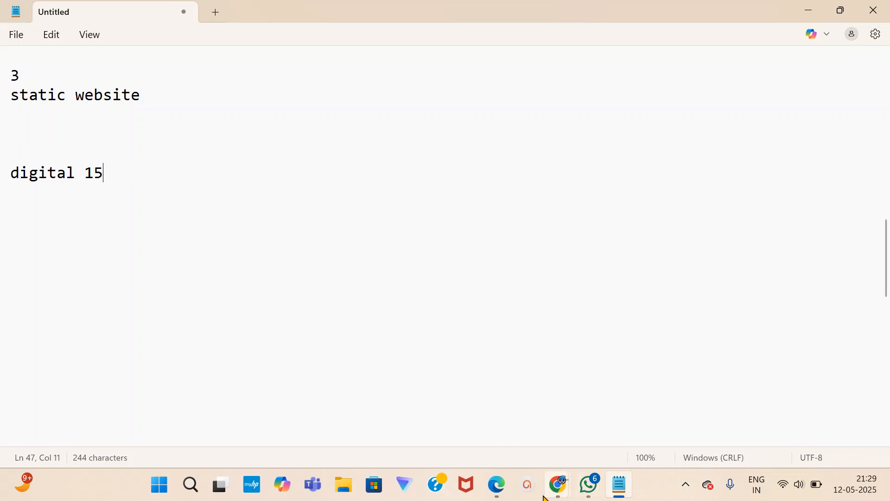
click(560, 494)
click(454, 423)
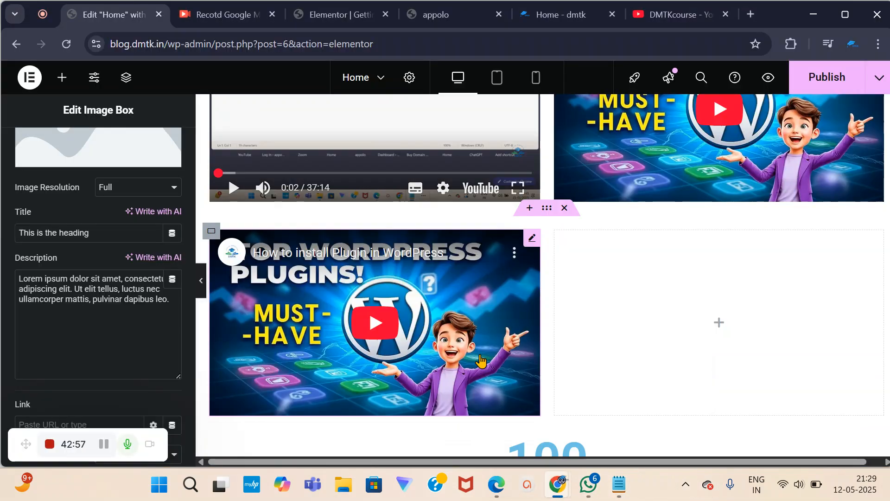
scroll(56, 248, up, 3)
scroll(384, 199, up, 5)
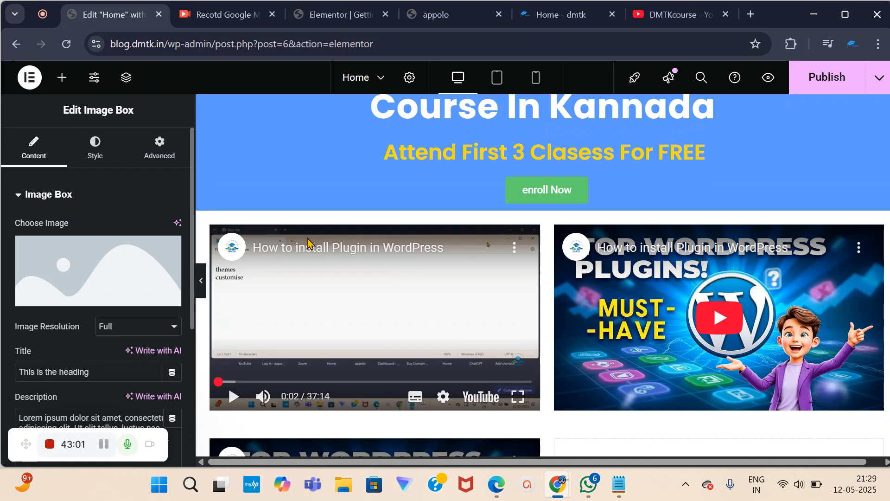
Start a fresh empty line below 'digital 15' in the notes.
click(621, 482)
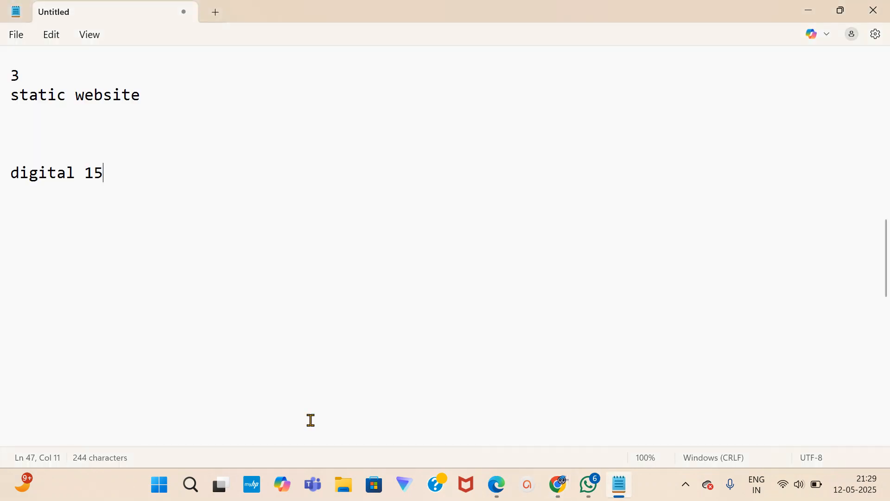
drag(14, 174, 121, 181)
click(112, 174)
key(Return)
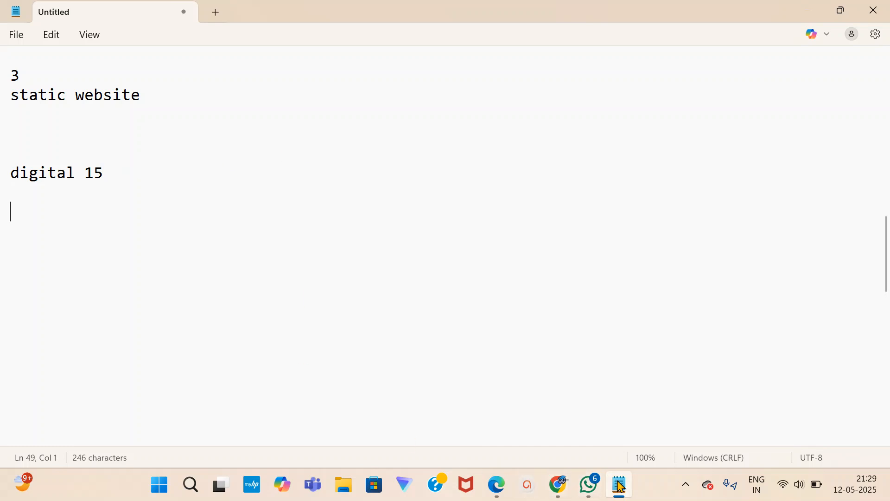
Check the Elementor Home editor again, then return to the Notepad notes.
mouse_move(558, 484)
click(422, 400)
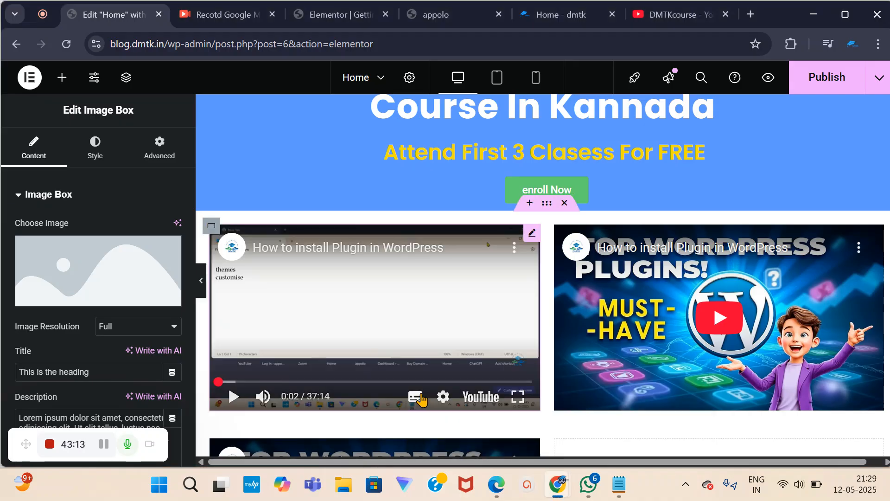
scroll(420, 394, up, 3)
scroll(387, 308, down, 10)
scroll(387, 308, up, 5)
scroll(387, 309, down, 5)
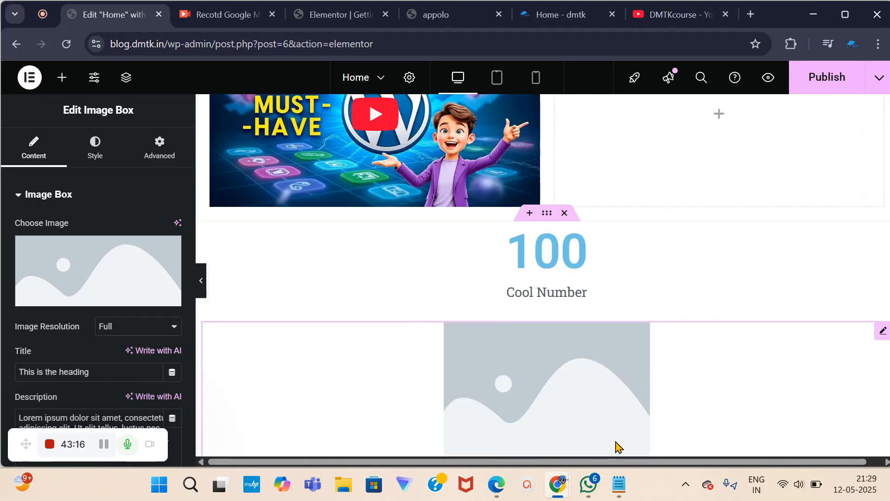
click(619, 485)
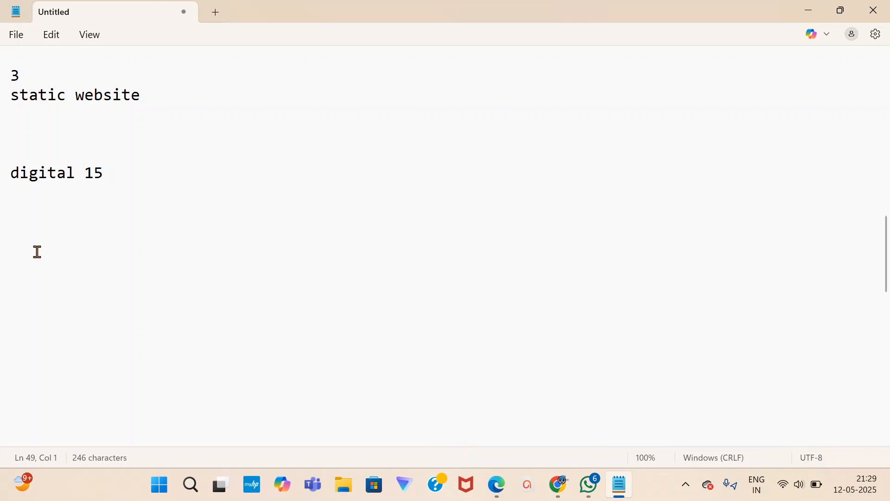
Add the '10 min' and '10' notes on new lines below 'digital 15'.
click(29, 235)
drag(11, 173, 115, 182)
click(110, 175)
key(Return)
key(Return)
text(10 min)
key(Return)
key(Return)
click(12, 281)
text(10)
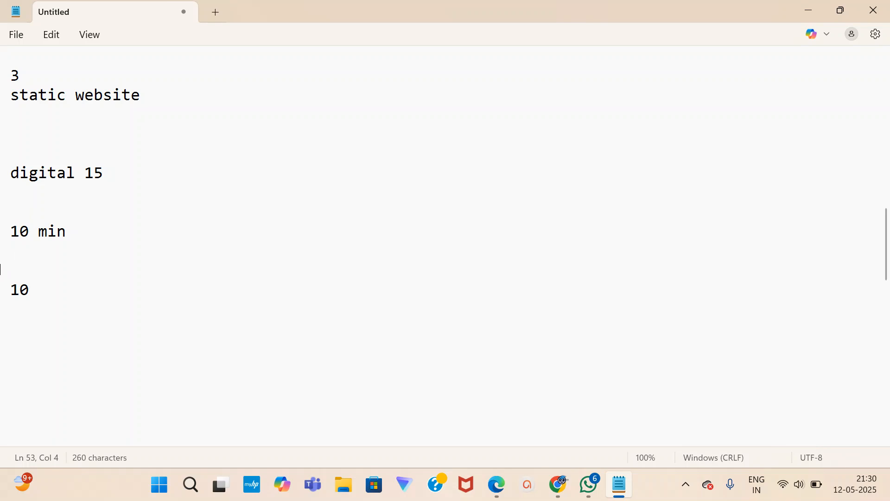
Glance at the Elementor Home editor and return to the notes.
scroll(19, 246, up, 2)
scroll(42, 241, down, 2)
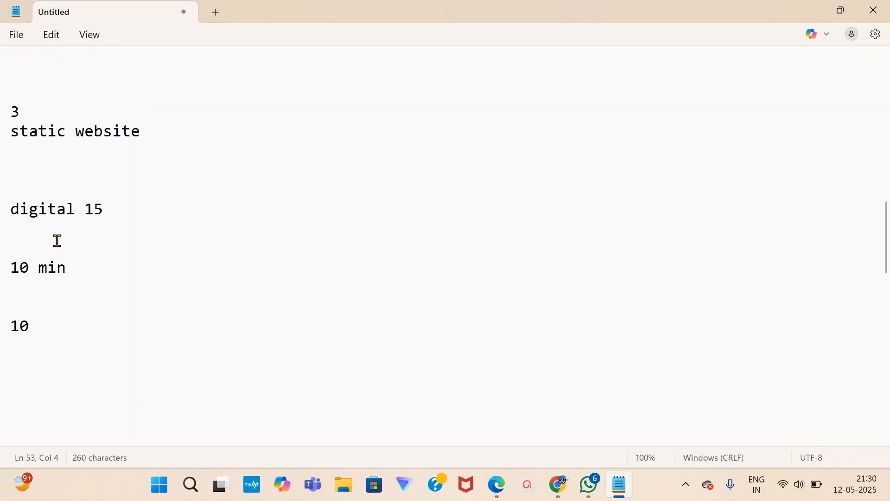
click(596, 480)
click(620, 485)
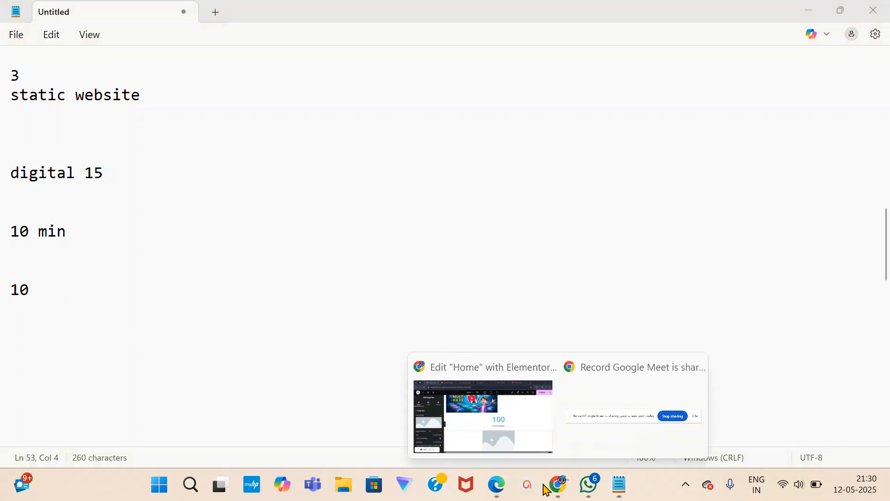
click(479, 448)
scroll(455, 427, up, 10)
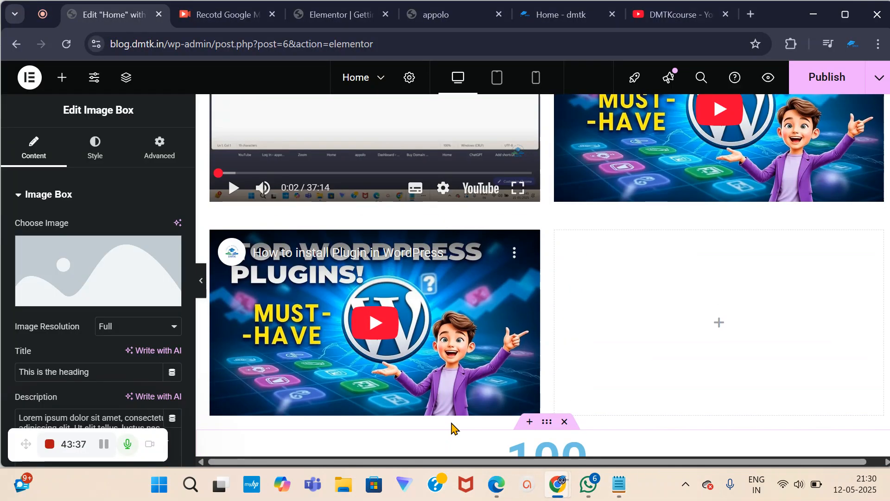
scroll(510, 411, down, 5)
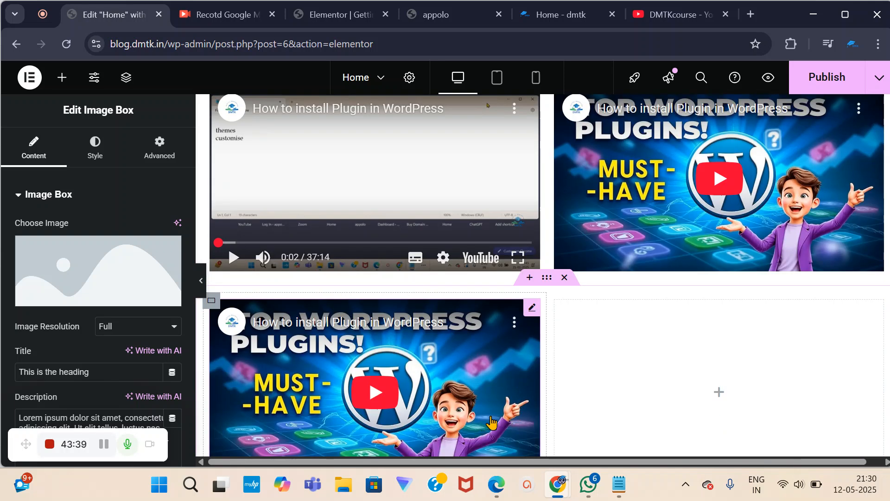
click(620, 493)
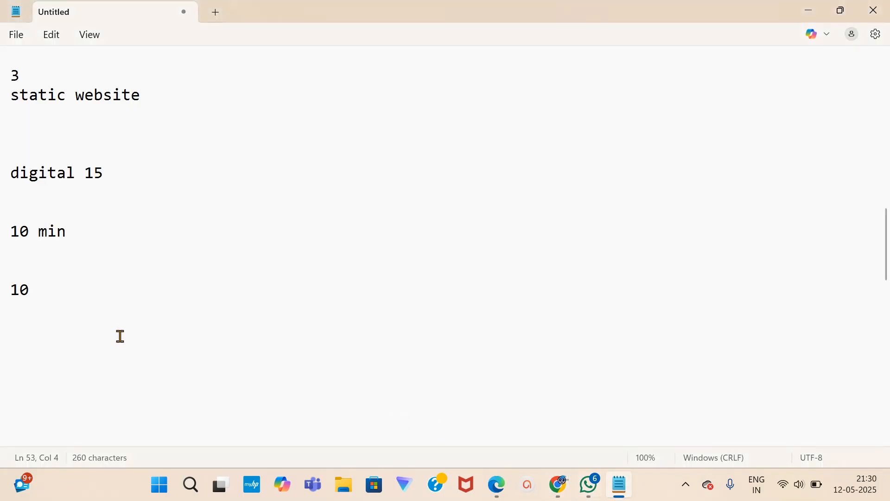
Insert blank lines below the '10' note and two line breaks after '10 min'.
key(Return)
key(Return)
click(40, 290)
scroll(46, 290, down, 1)
click(5, 270)
click(19, 270)
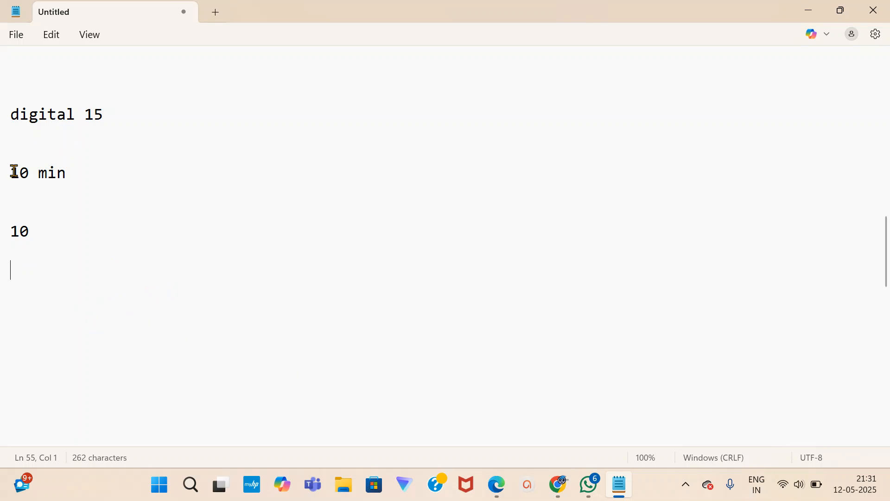
drag(12, 172, 74, 191)
click(70, 175)
key(Return)
key(Return)
Type 'elementor' on the blank line below the '10' note.
scroll(79, 170, up, 11)
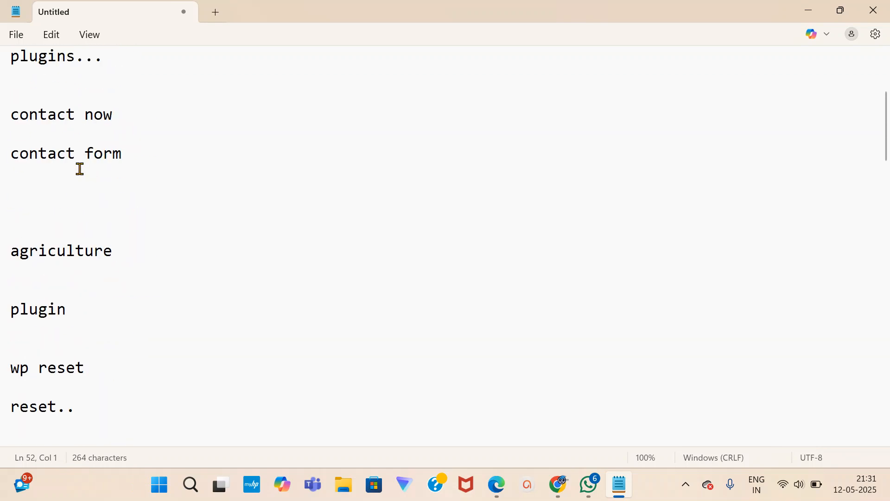
scroll(80, 169, up, 3)
scroll(109, 270, down, 1)
scroll(109, 270, down, 15)
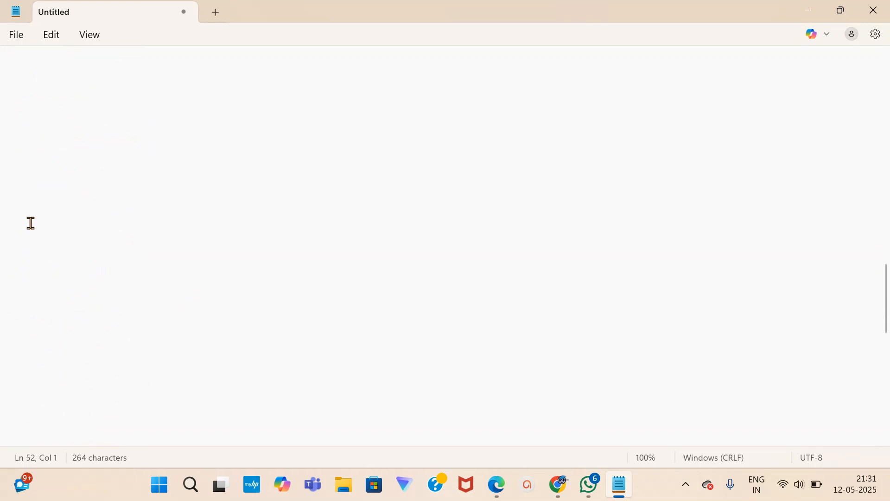
scroll(20, 217, up, 2)
click(13, 178)
text(elem)
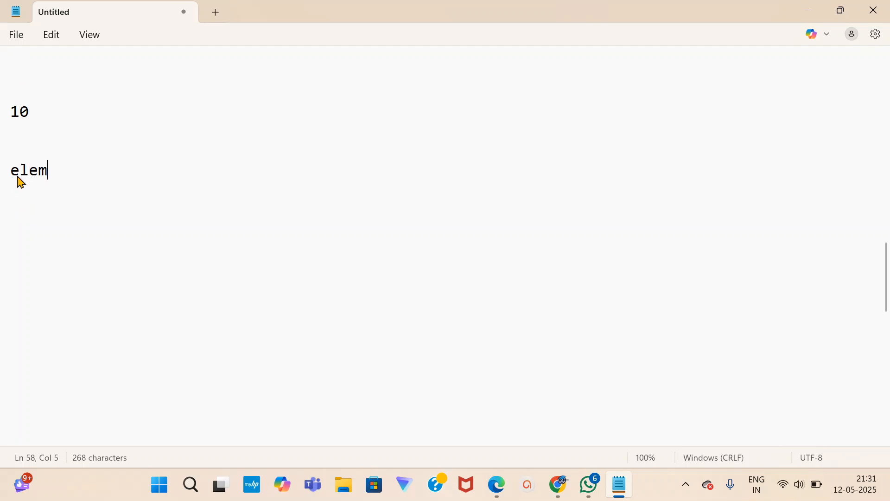
text(entor)
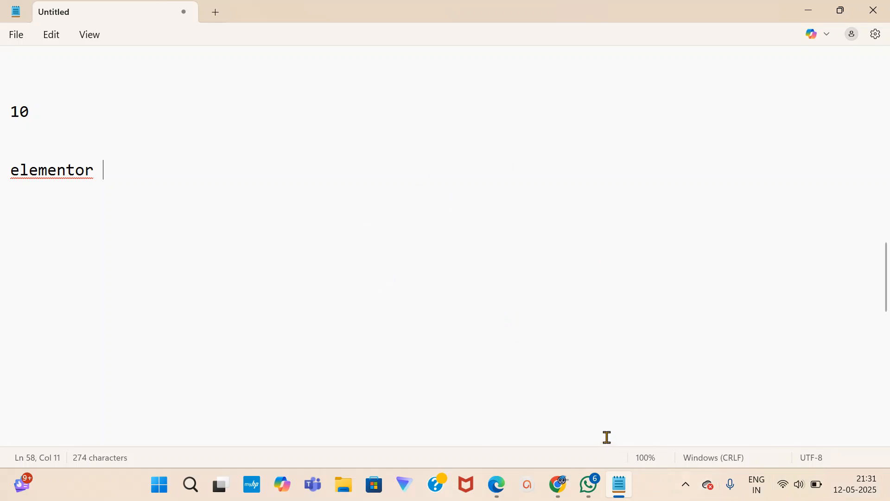
mouse_move(558, 485)
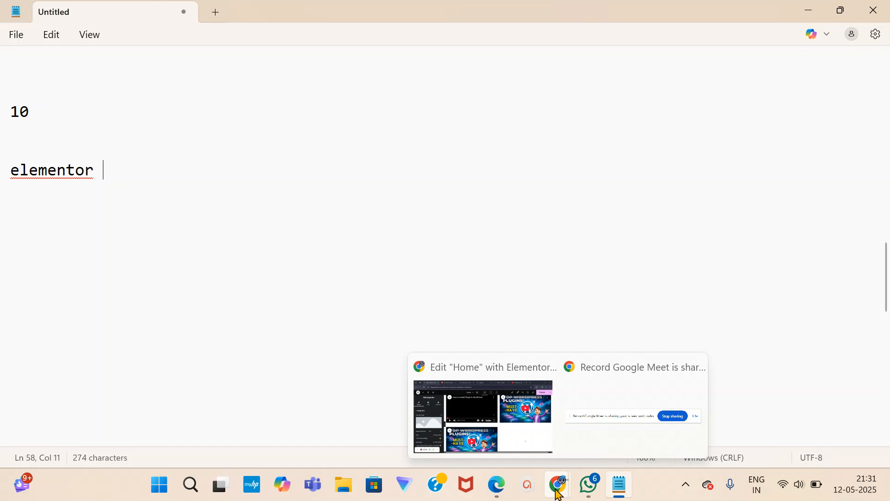
mouse_move(487, 440)
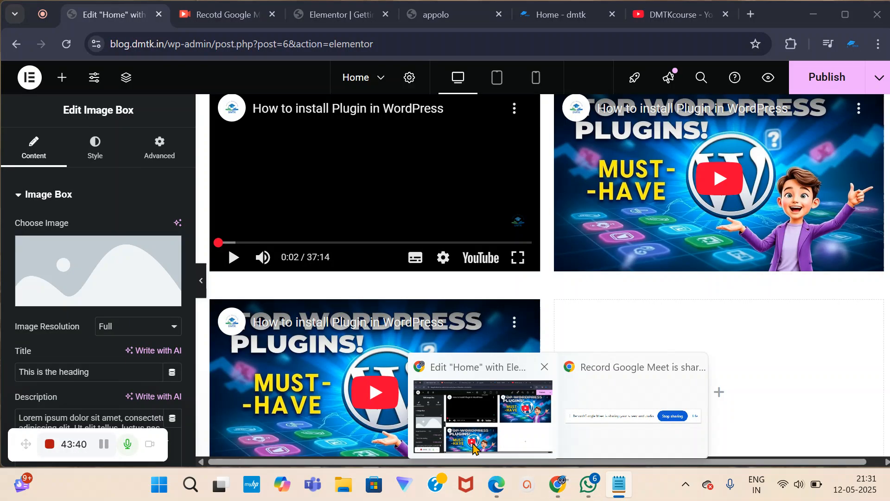
click(473, 442)
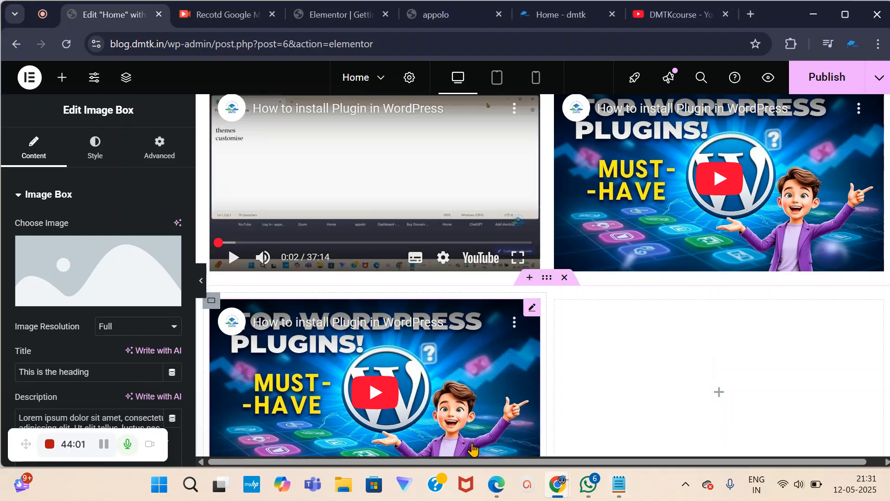
scroll(610, 296, up, 4)
scroll(609, 295, down, 5)
scroll(542, 419, down, 3)
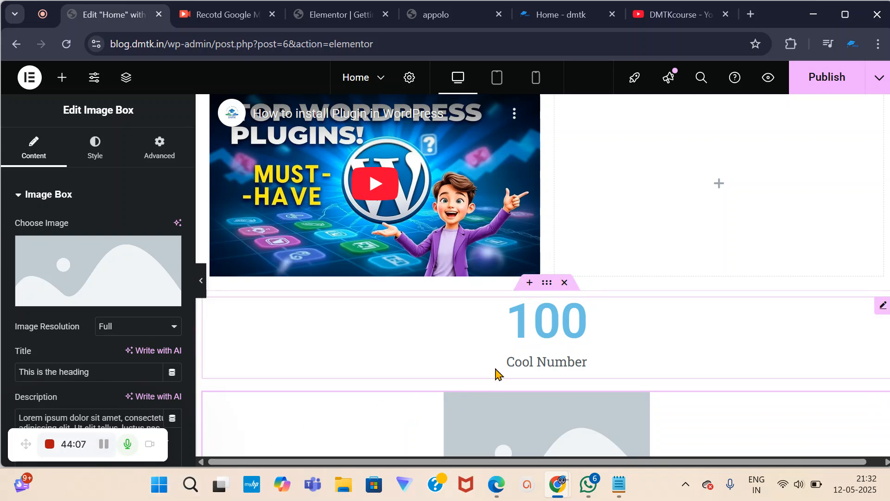
scroll(494, 370, down, 1)
scroll(490, 368, down, 1)
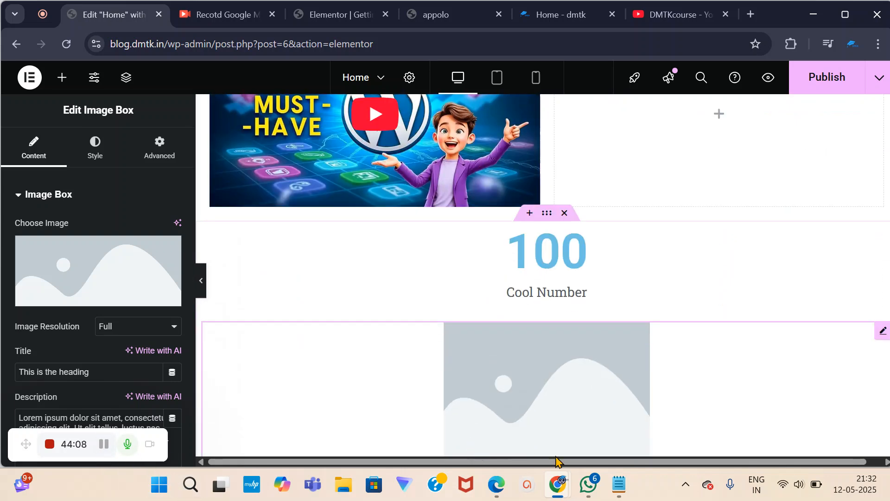
click(619, 485)
click(16, 229)
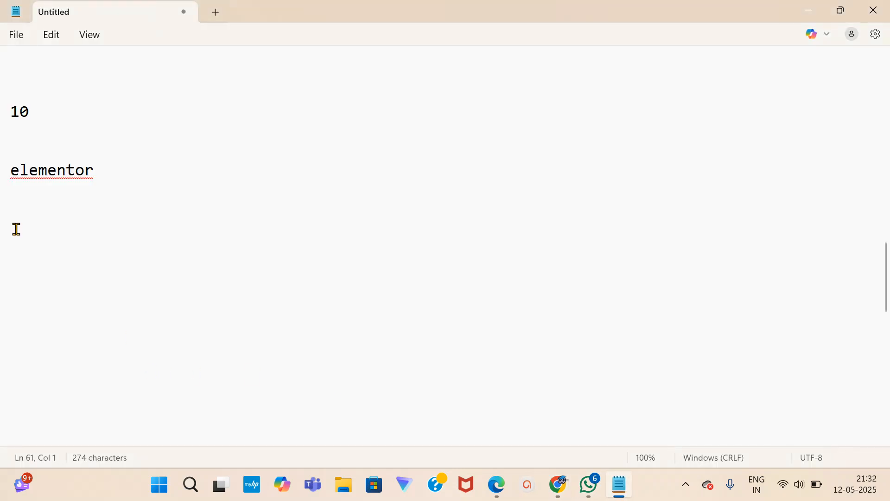
Add an '8:30' note below 'elementor', then bring the Home page Elementor editor forward.
text(8:30)
key(Return)
key(Return)
key(Return)
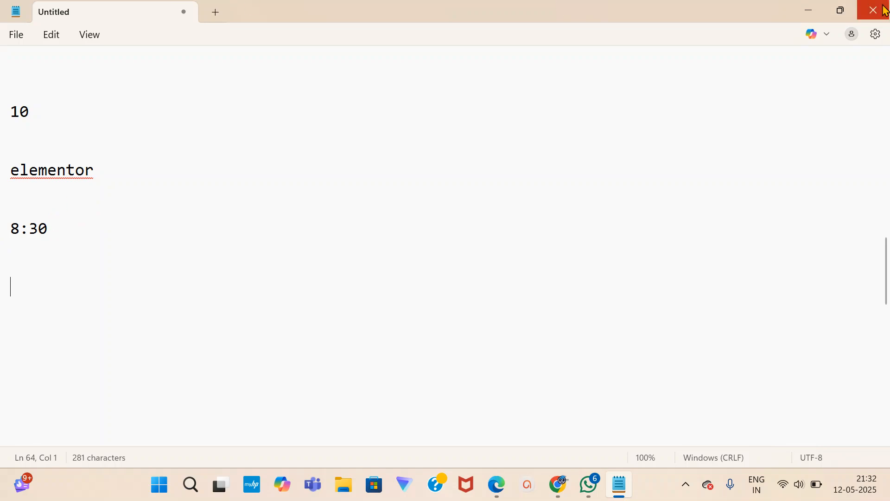
click(18, 275)
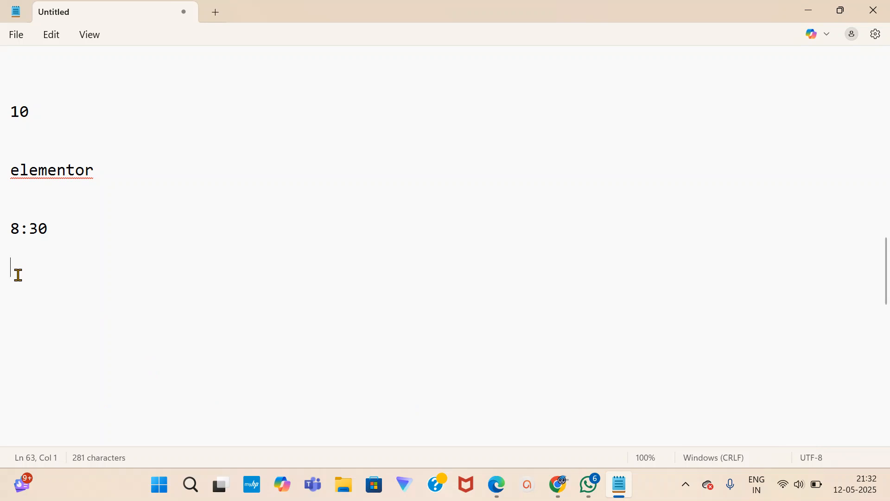
mouse_move(558, 484)
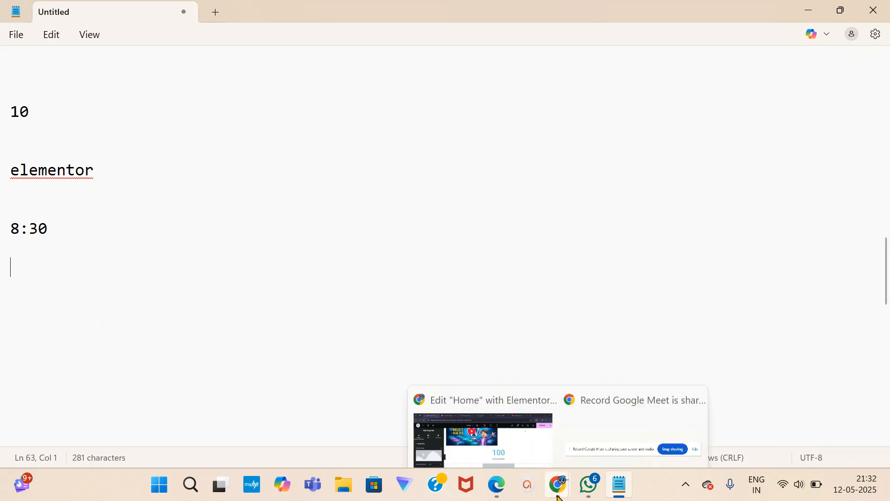
click(449, 452)
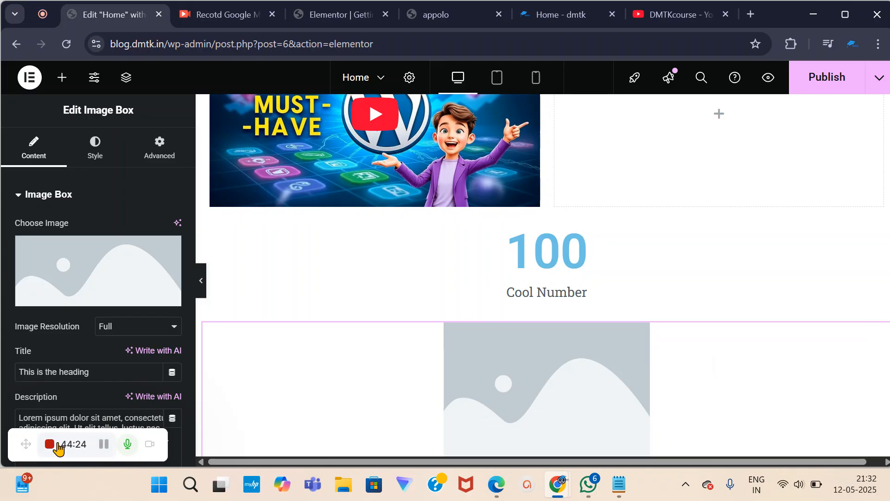